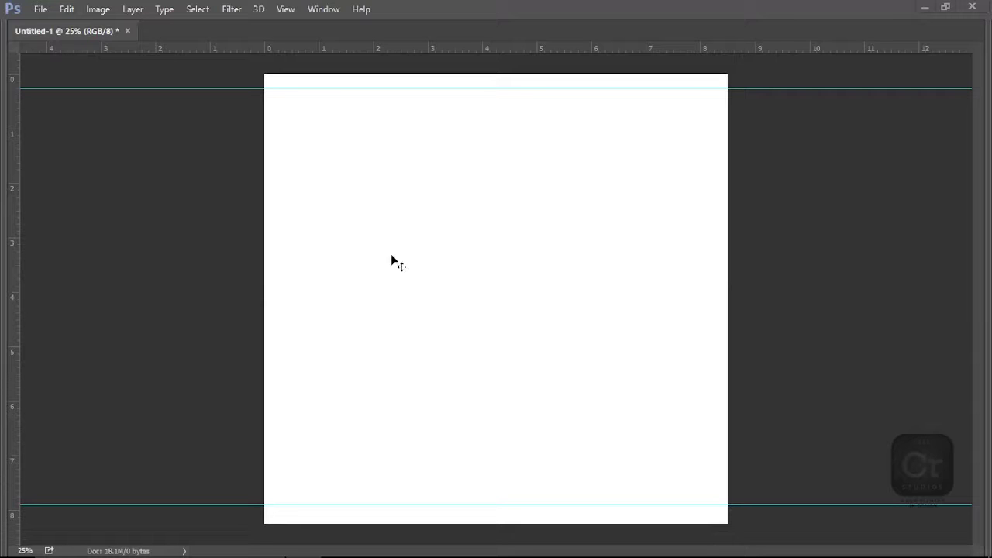
Step: Examine the document's dimensions and resolution in the Image Size settings, leaving them unchanged
{"action": "key", "text": "ctrl+alt+i"}
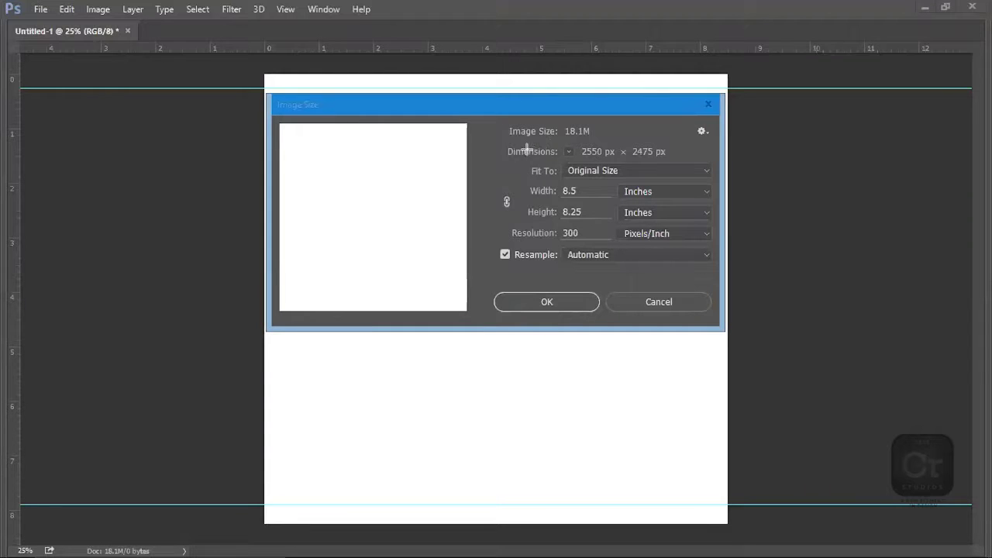
{"action": "mouse_move", "coordinate": [497, 143]}
{"action": "left_mouse_down"}
{"action": "mouse_move", "coordinate": [734, 267]}
{"action": "mouse_move", "coordinate": [698, 294]}
{"action": "mouse_move", "coordinate": [719, 290]}
{"action": "left_mouse_up"}
{"action": "key", "text": "alt+Tab"}
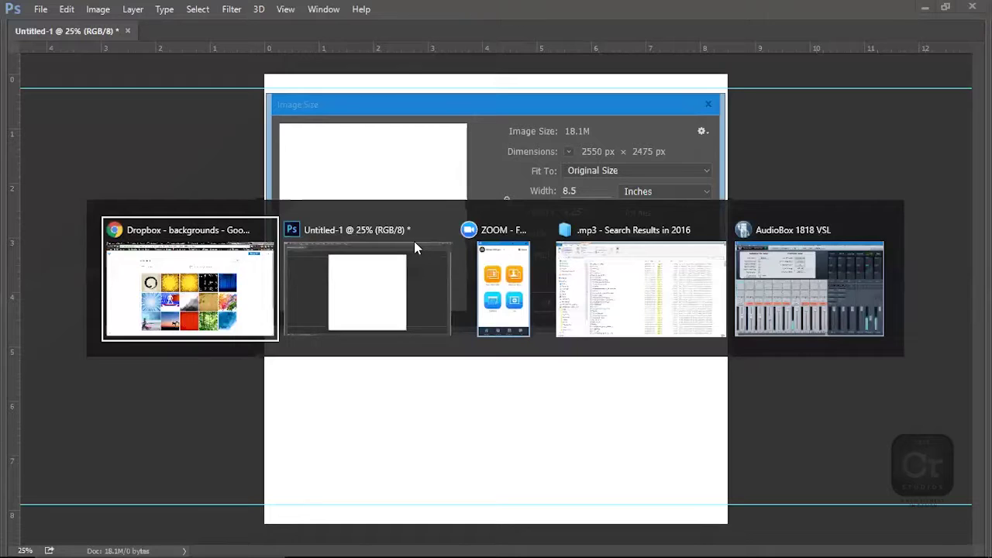
{"action": "key", "text": "alt+Tab"}
{"action": "key", "text": "alt+Tab"}
{"action": "key", "text": "alt+Tab"}
{"action": "left_click", "coordinate": [414, 241]}
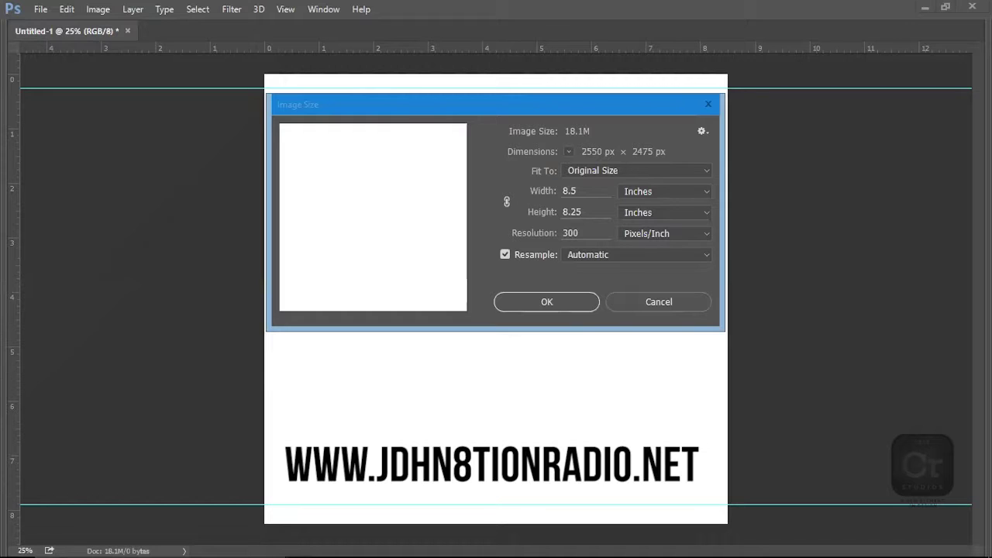
{"action": "key", "text": "Escape"}
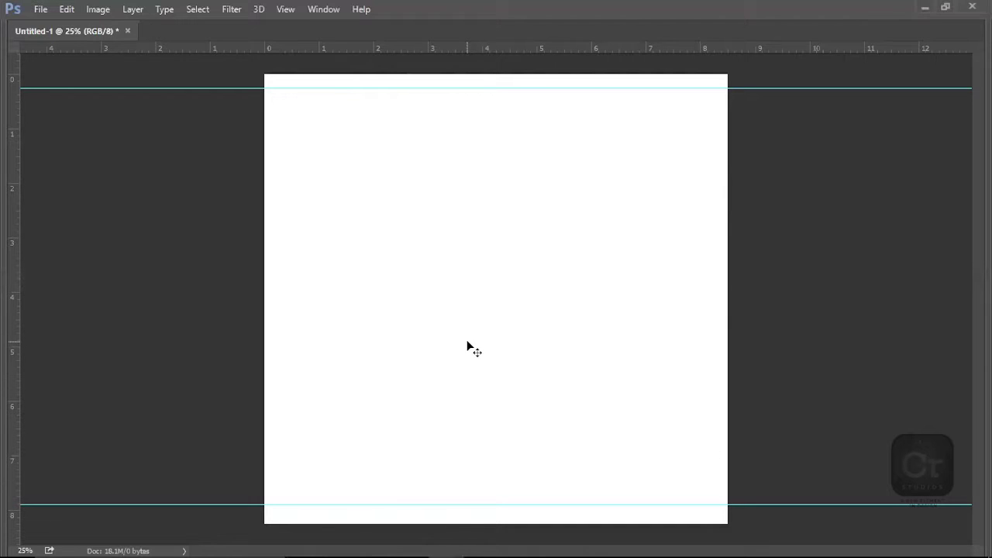
Step: Paste the bamboo parchment image and scale it up to cover the whole canvas
{"action": "key", "text": "ctrl+v"}
{"action": "key", "text": "ctrl+t"}
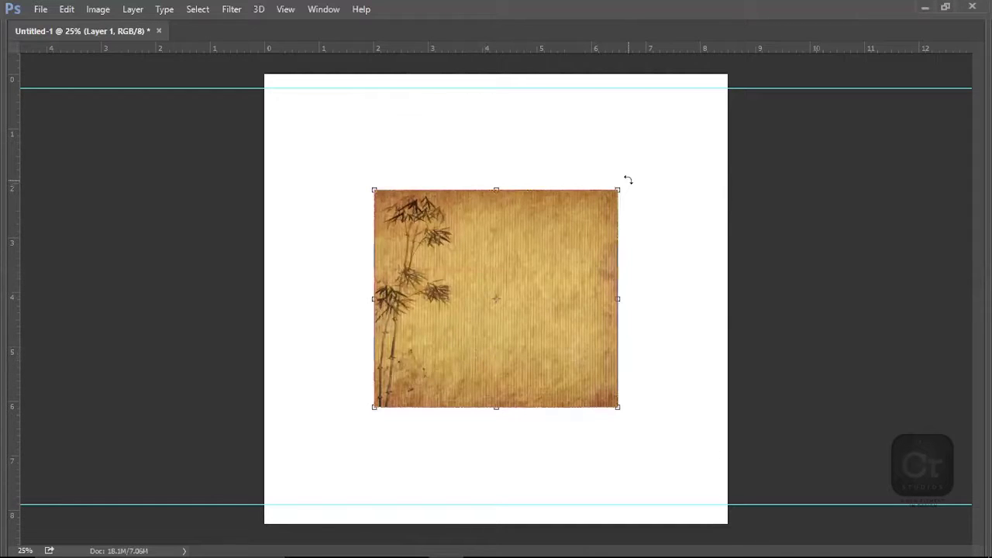
{"action": "left_click_drag", "start_coordinate": [618, 189], "coordinate": [759, 80]}
{"action": "key", "text": "Return"}
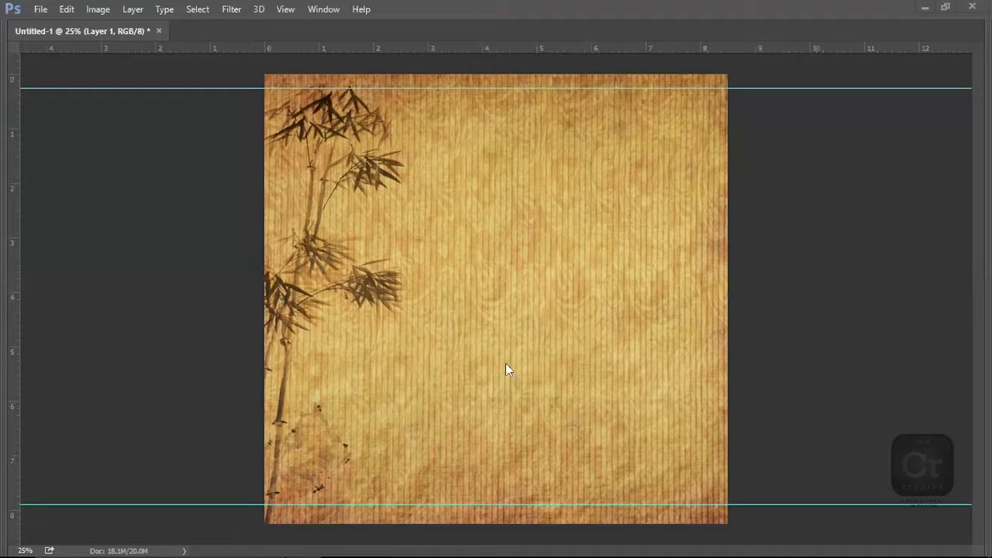
Step: Paste the black circular logo image and rename the two pasted layers Background (bamboo image) and Logo
{"action": "key", "text": "ctrl+v"}
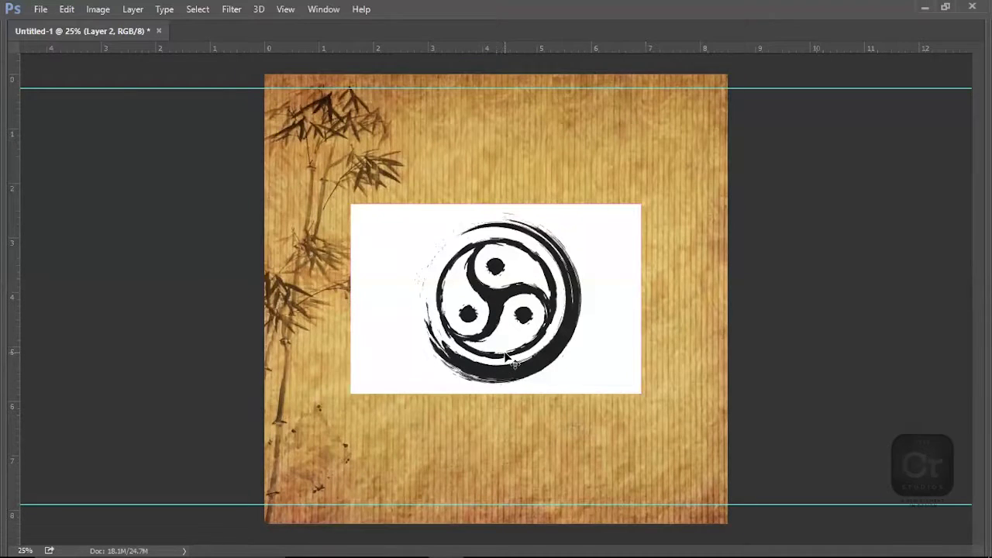
{"action": "key", "text": "Tab"}
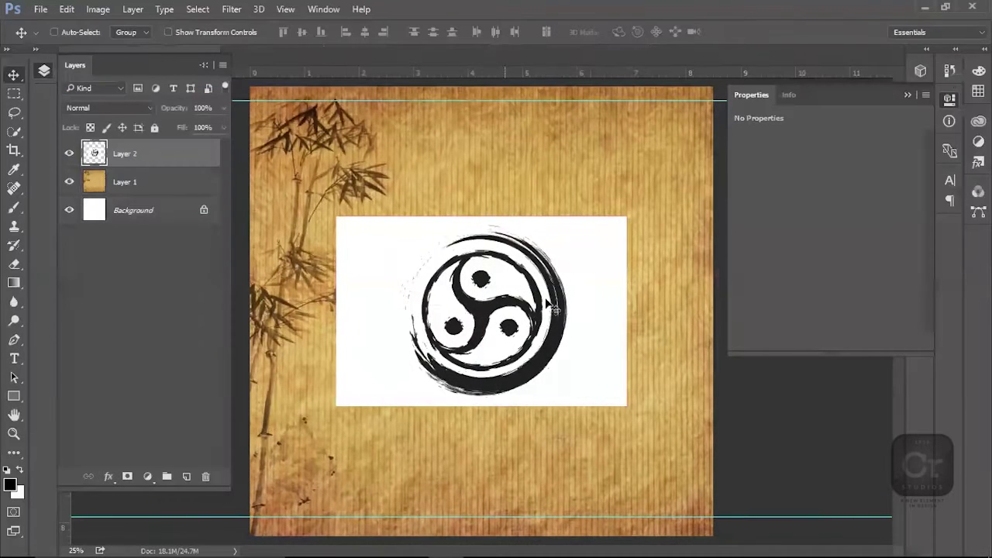
{"action": "double_click", "coordinate": [124, 183]}
{"action": "type", "text": "Backgroun"}
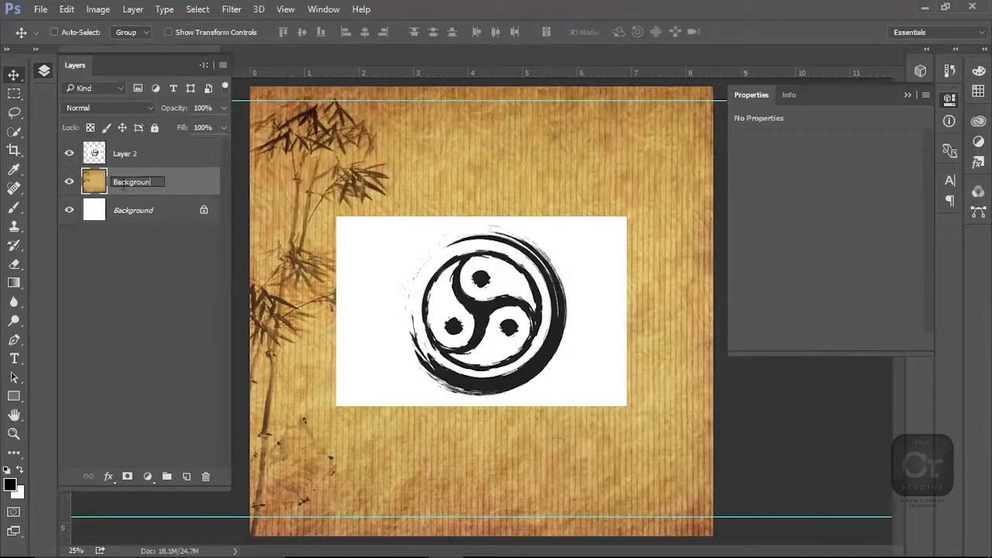
{"action": "type", "text": "d"}
{"action": "key", "text": "Return"}
{"action": "double_click", "coordinate": [126, 155]}
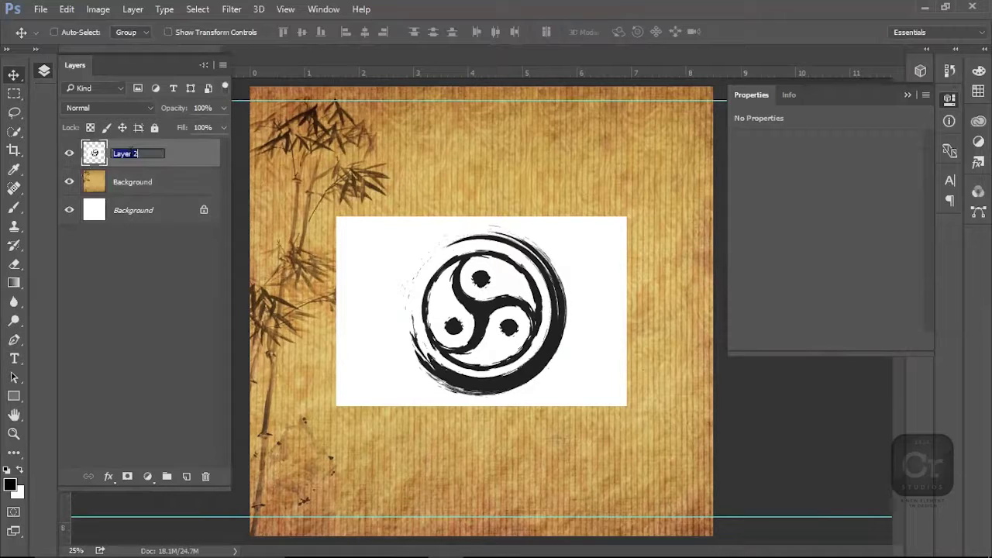
{"action": "type", "text": "Logo"}
{"action": "key", "text": "Return"}
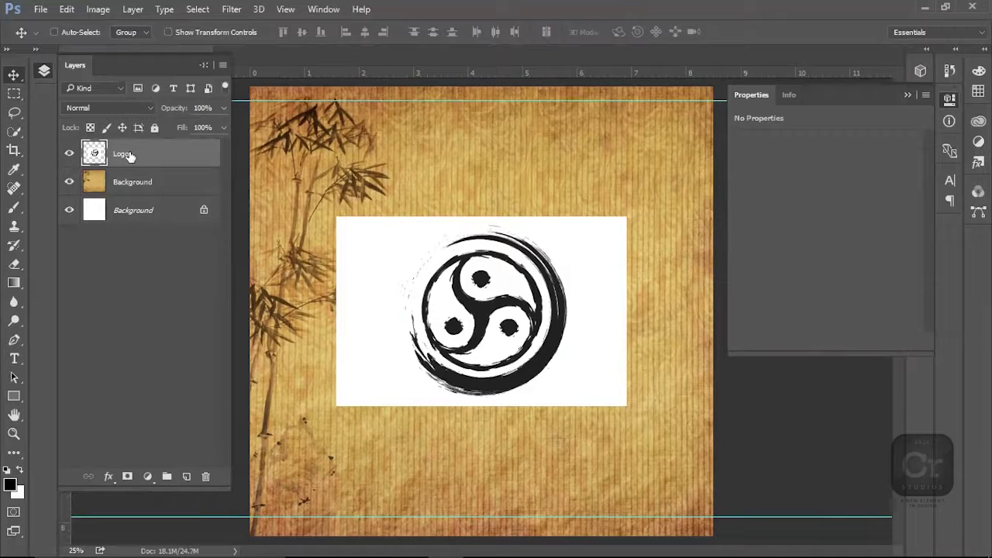
Step: Group the Logo layer with the bamboo Background layer and give the group a red colour label
{"action": "left_click", "coordinate": [172, 196], "text": "shift"}
{"action": "key", "text": "ctrl+g"}
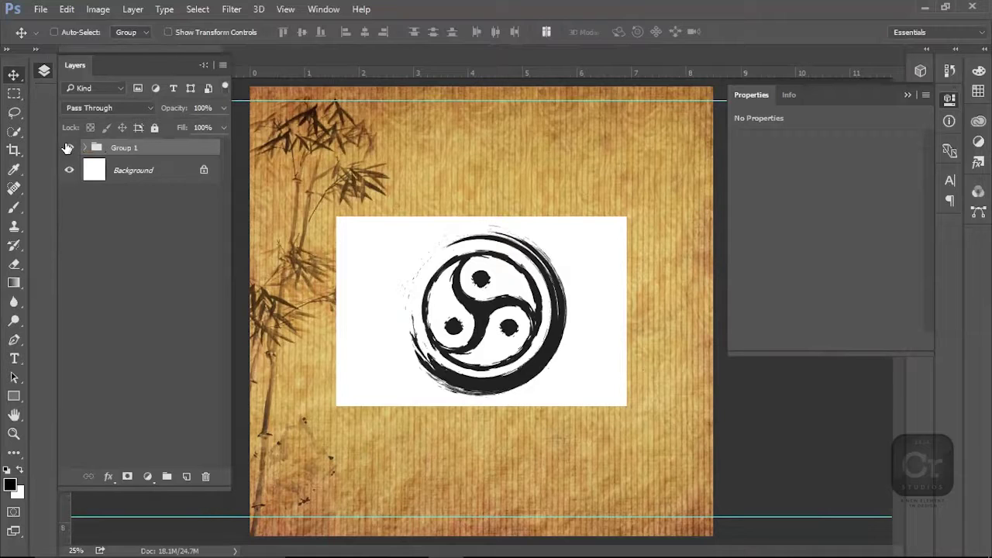
{"action": "right_click", "coordinate": [69, 144]}
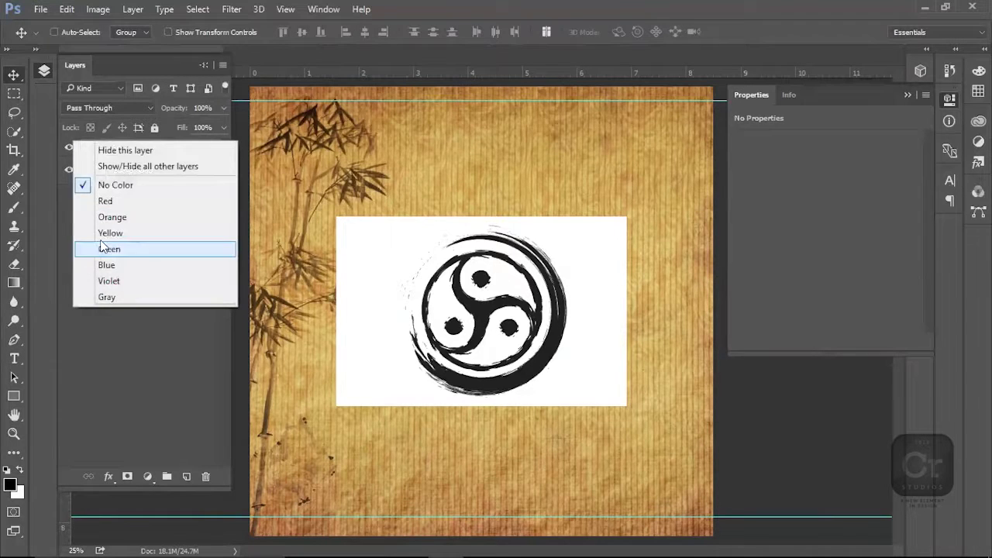
{"action": "left_click", "coordinate": [106, 203]}
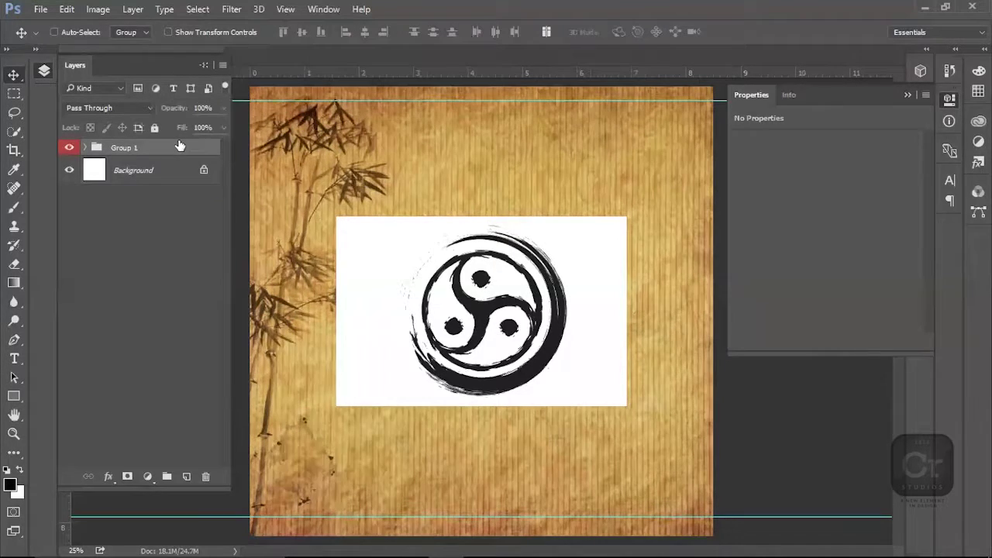
Step: Select the Logo layer and set its blend mode to Multiply
{"action": "right_click", "coordinate": [457, 277]}
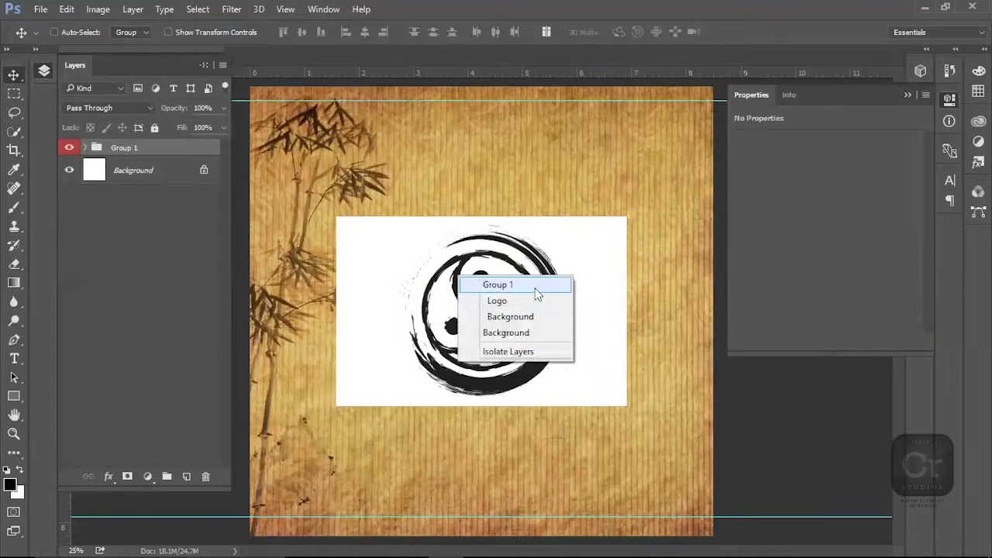
{"action": "left_click", "coordinate": [535, 299]}
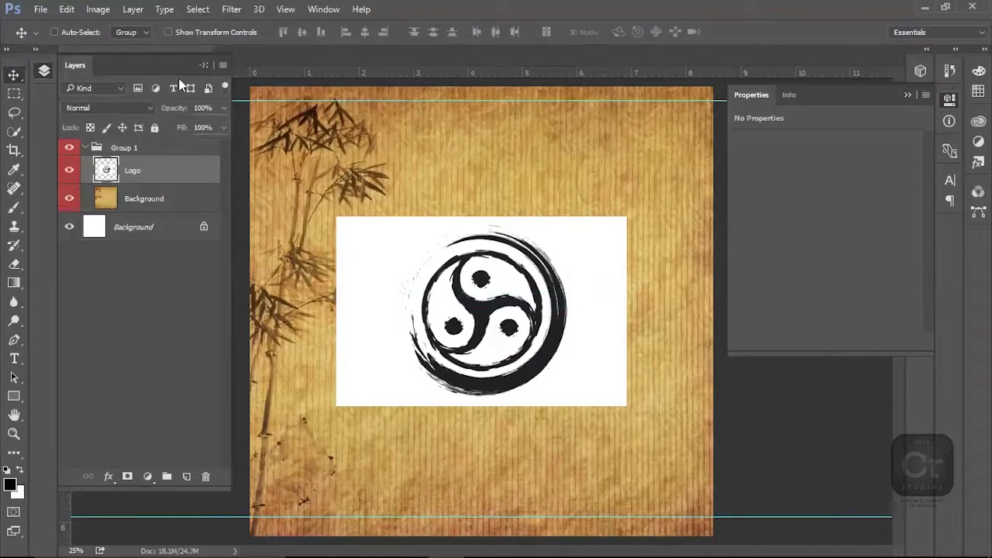
{"action": "left_click", "coordinate": [114, 113]}
{"action": "left_click", "coordinate": [78, 151]}
Step: Move the logo to the canvas's lower-right corner and scale it down to fit there
{"action": "left_click_drag", "start_coordinate": [498, 302], "coordinate": [656, 441]}
{"action": "key", "text": "ctrl+t"}
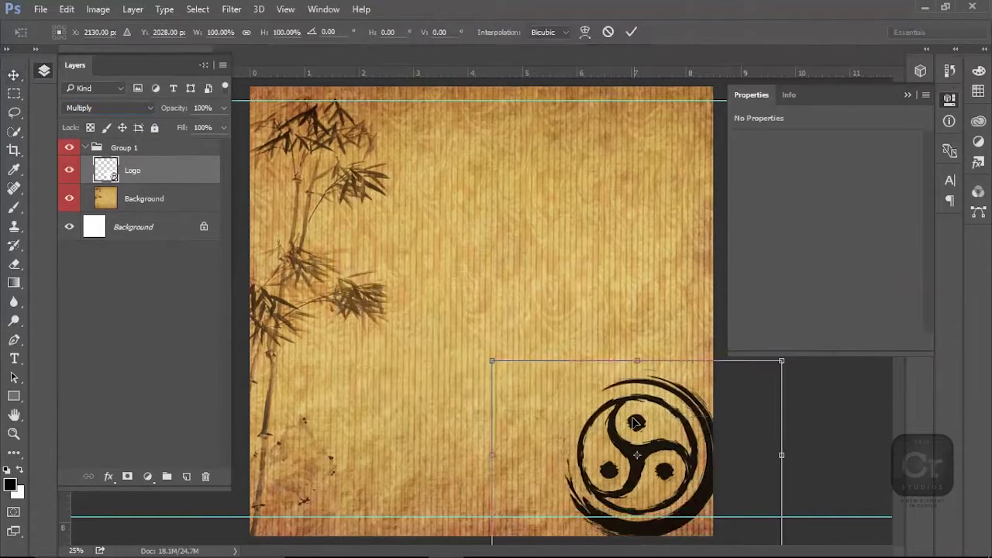
{"action": "left_click_drag", "start_coordinate": [492, 361], "coordinate": [551, 399]}
{"action": "key", "text": "Return"}
{"action": "left_click_drag", "start_coordinate": [682, 444], "coordinate": [703, 473]}
Step: Set the logo's opacity to 60% and move it up so it sits above the lower guide
{"action": "key", "text": "5"}
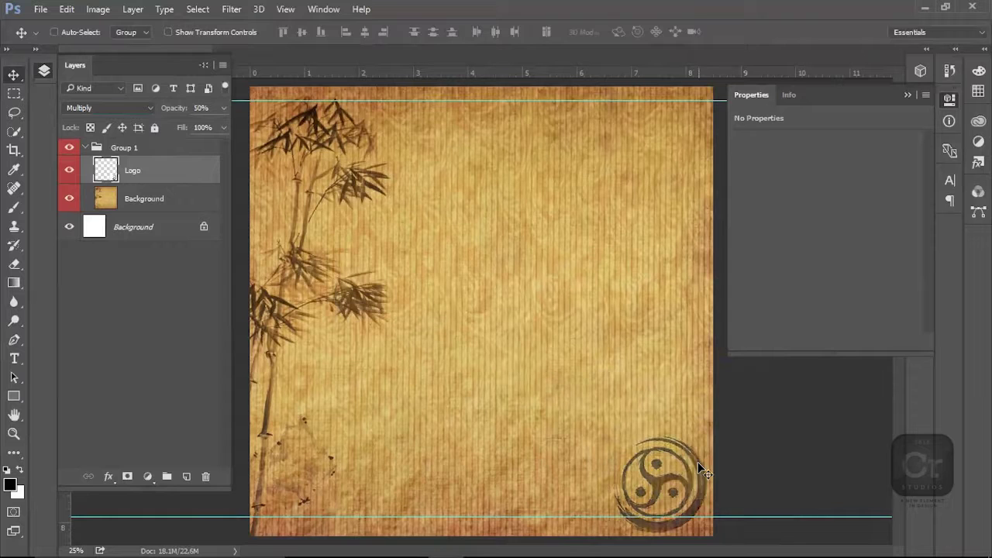
{"action": "key", "text": "6"}
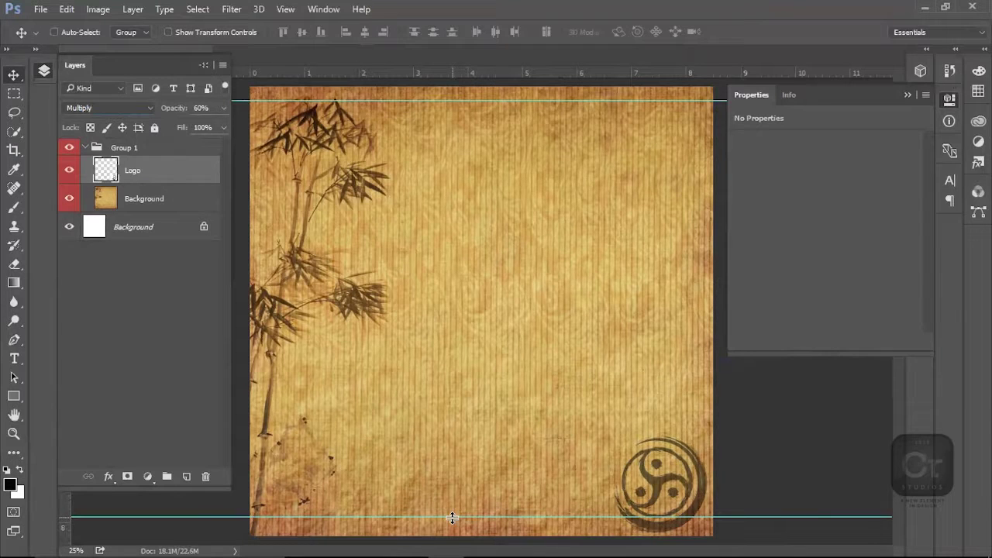
{"action": "left_click_drag", "start_coordinate": [663, 490], "coordinate": [664, 465]}
{"action": "left_click_drag", "start_coordinate": [665, 465], "coordinate": [670, 458]}
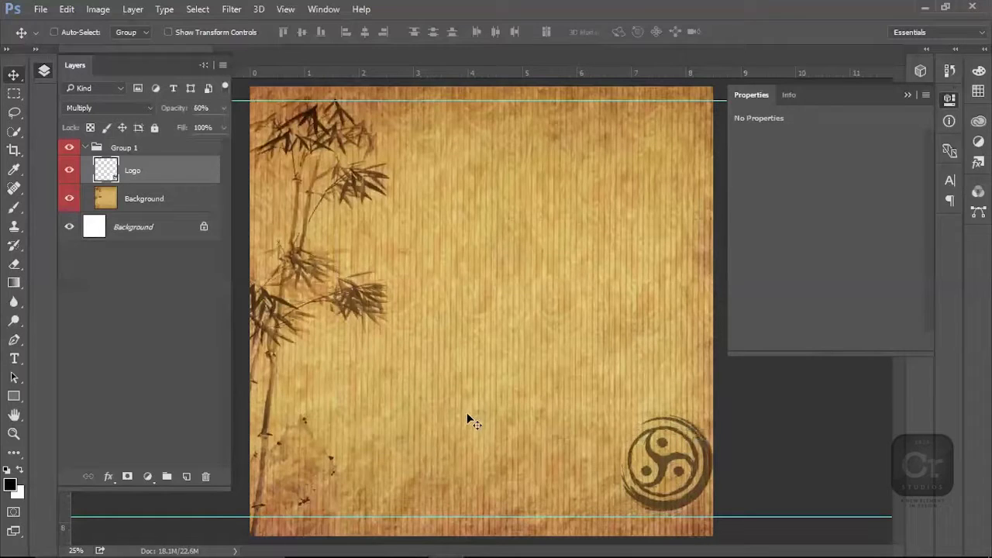
Step: Add the text TEAMWORK in Lato Black on the lower part of the canvas
{"action": "key", "text": "t"}
{"action": "left_click", "coordinate": [365, 394]}
{"action": "type", "text": "TEAM WORK"}
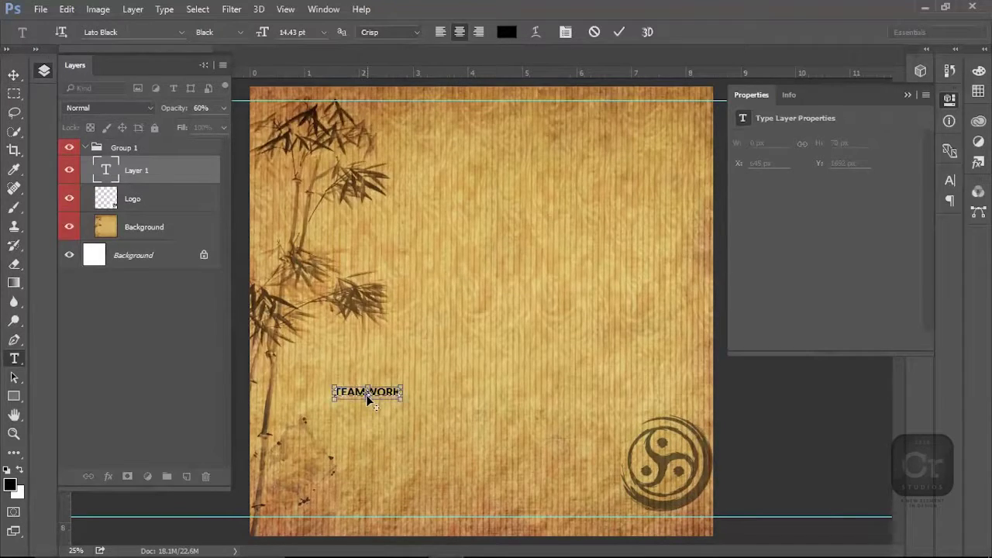
{"action": "key", "text": "ctrl+Return"}
Step: Scale the TEAMWORK text up to about 72.5 pt so it spans from the canvas's left edge towards the logo
{"action": "key", "text": "ctrl+t"}
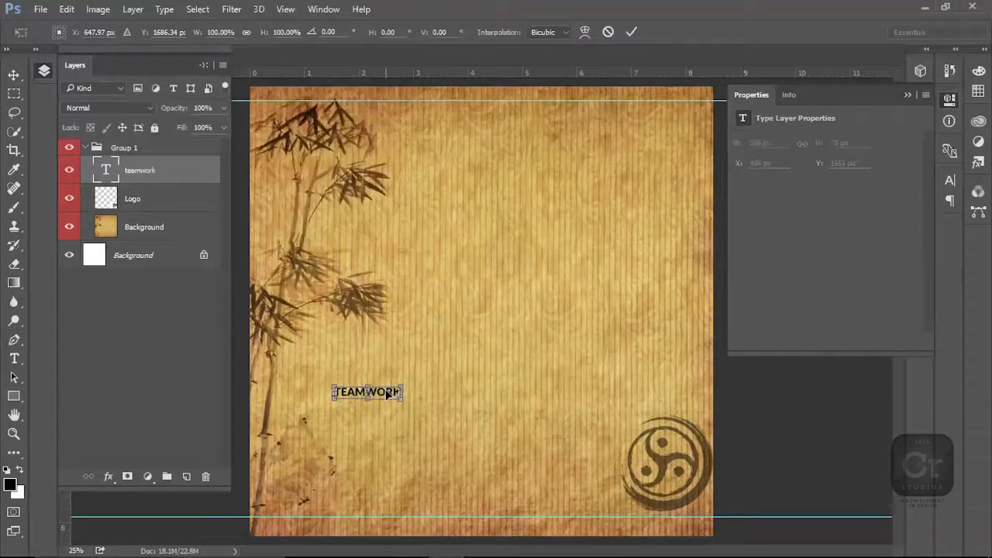
{"action": "left_click_drag", "start_coordinate": [401, 398], "coordinate": [556, 541]}
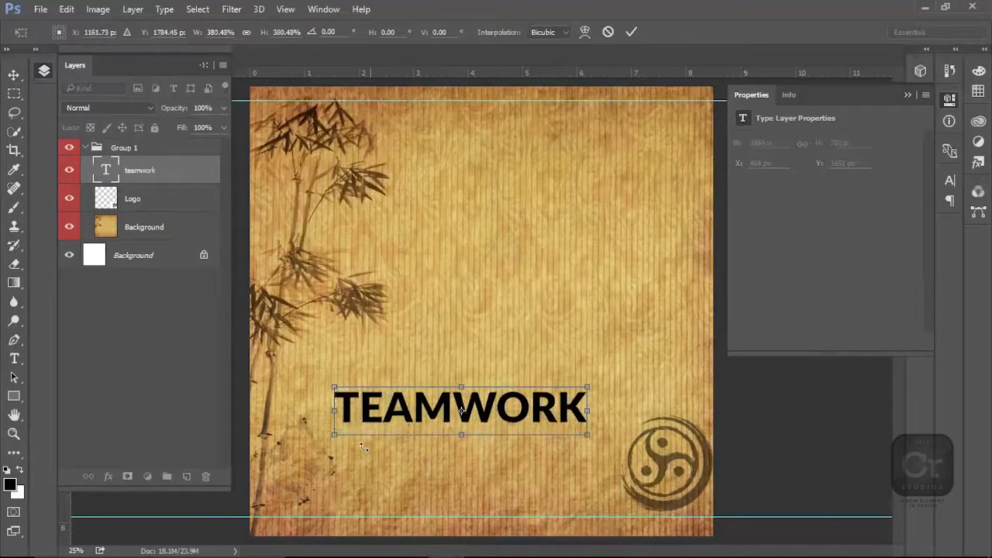
{"action": "left_click_drag", "start_coordinate": [332, 434], "coordinate": [256, 469]}
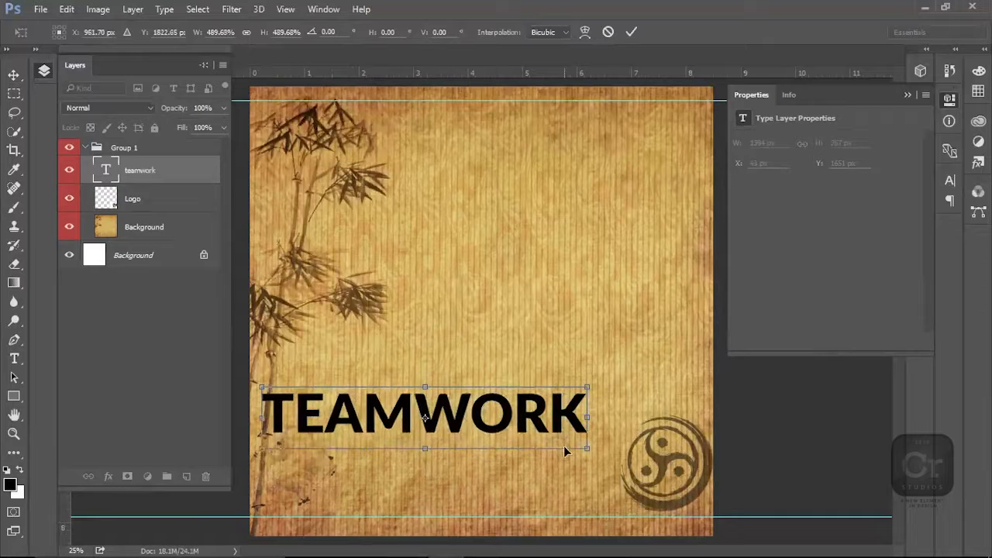
{"action": "left_click_drag", "start_coordinate": [580, 452], "coordinate": [592, 462]}
{"action": "key", "text": "Return"}
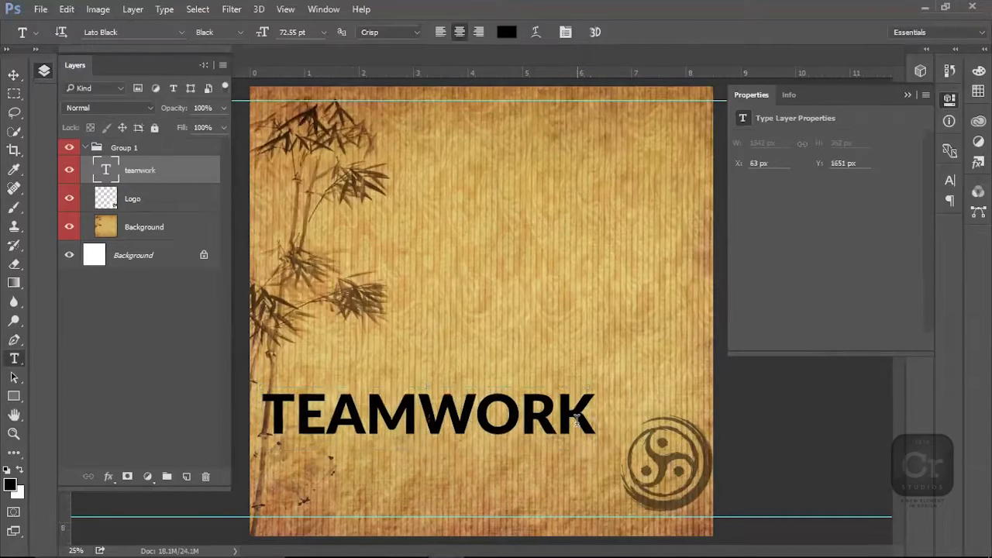
Step: Move the TEAMWORK text down beside the logo, just above the lower guide, and set its opacity to 50%
{"action": "key", "text": "v"}
{"action": "left_click_drag", "start_coordinate": [512, 430], "coordinate": [511, 502]}
{"action": "key", "text": "5"}
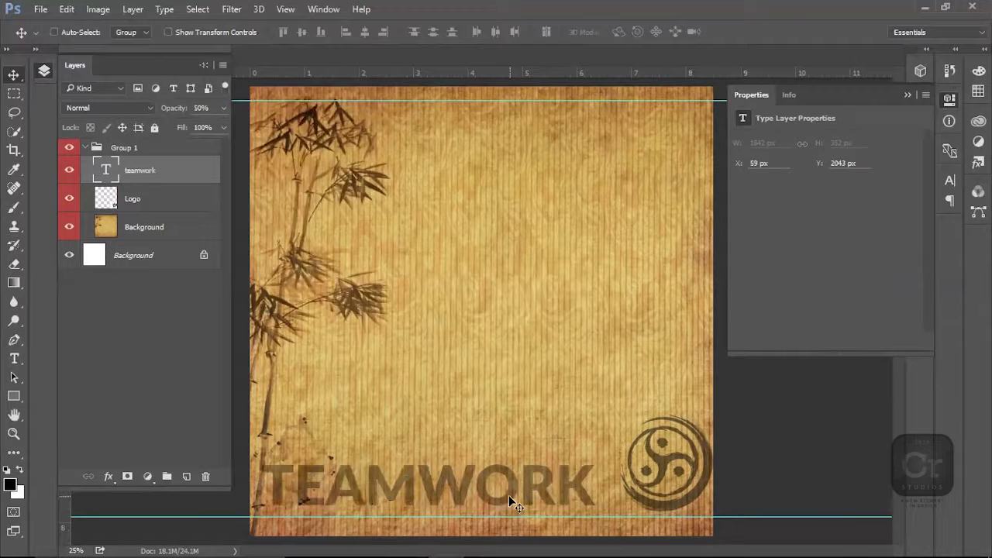
{"action": "left_click_drag", "start_coordinate": [540, 496], "coordinate": [537, 486]}
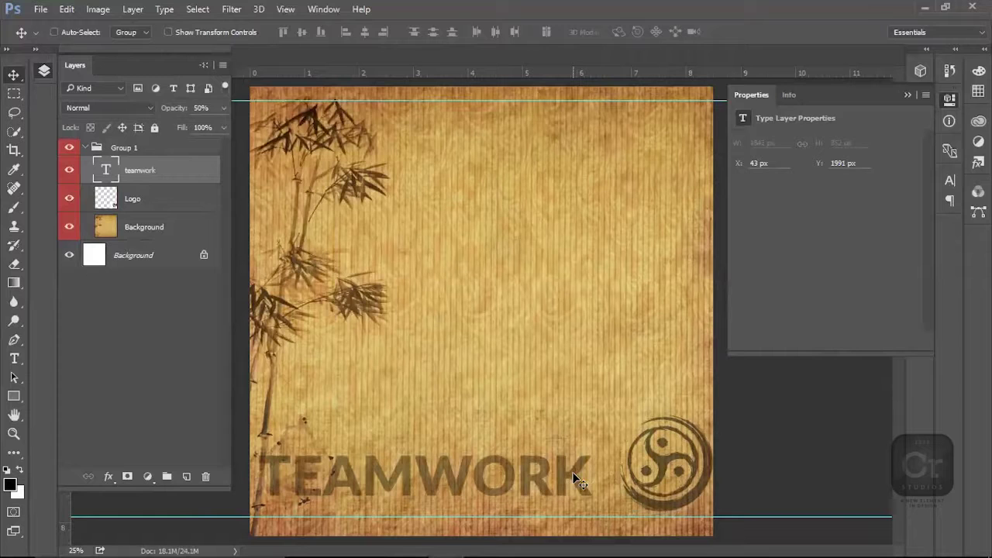
Step: Replace the letter O in TEAMWORK with blank spaces to leave a gap
{"action": "key", "text": "t"}
{"action": "left_click_drag", "start_coordinate": [516, 472], "coordinate": [448, 470]}
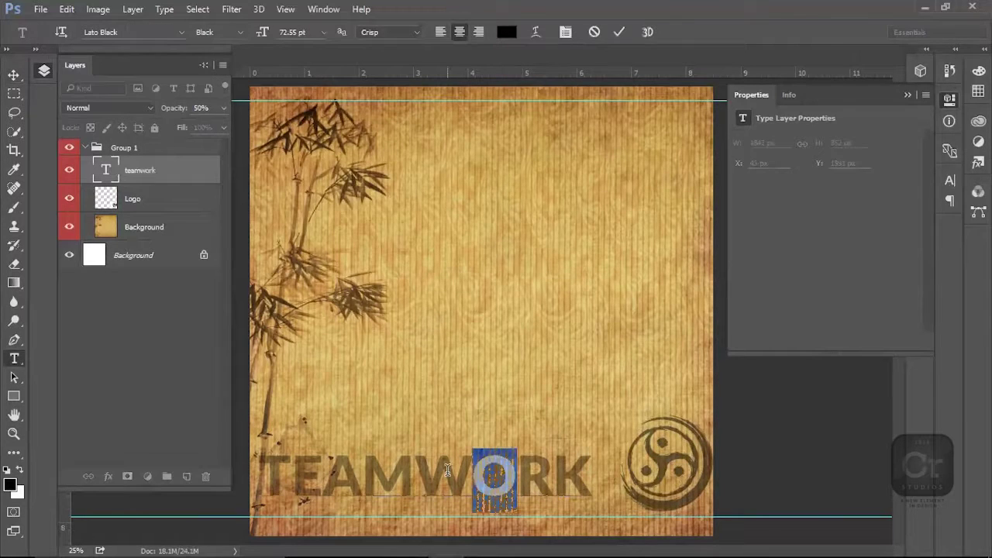
{"action": "type", "text": "v"}
{"action": "key", "text": "BackSpace"}
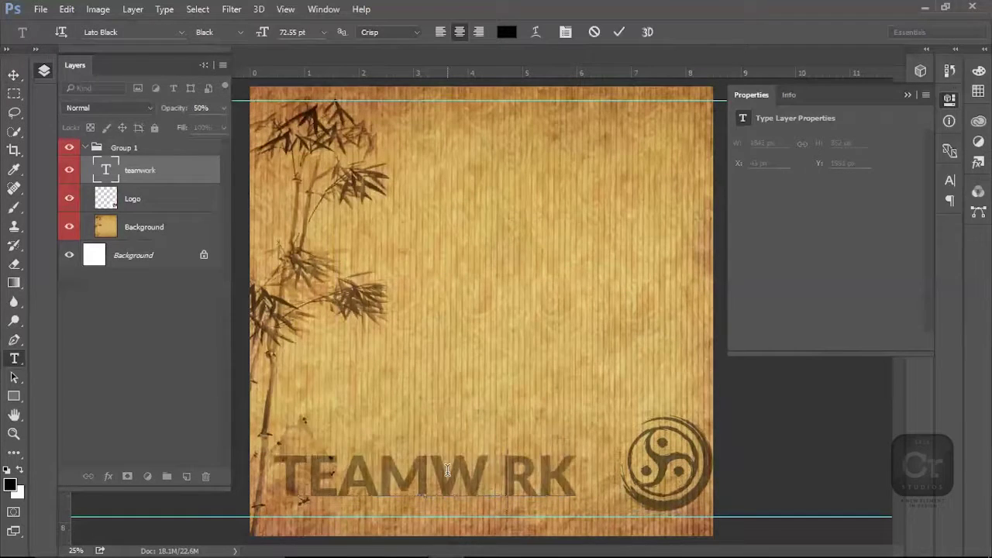
{"action": "key", "text": "ctrl+Return"}
{"action": "key", "text": "v"}
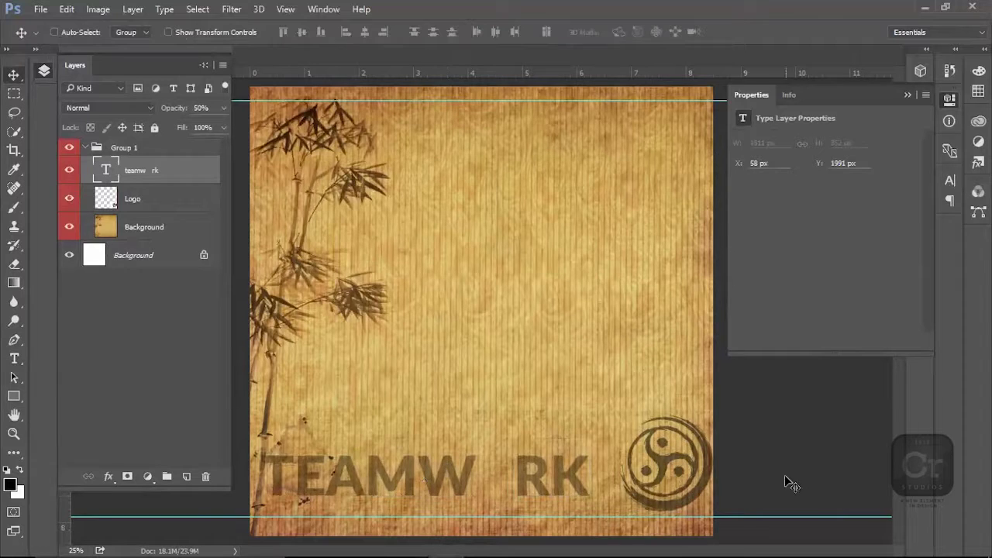
Step: Select the Logo layer and move the logo into the gap left by the missing O
{"action": "right_click", "coordinate": [666, 461]}
{"action": "left_click", "coordinate": [690, 483]}
{"action": "left_click_drag", "start_coordinate": [687, 476], "coordinate": [519, 483]}
Step: Select the text layer and enlarge it to about 126%, keeping it along the bottom of the canvas
{"action": "right_click", "coordinate": [587, 465]}
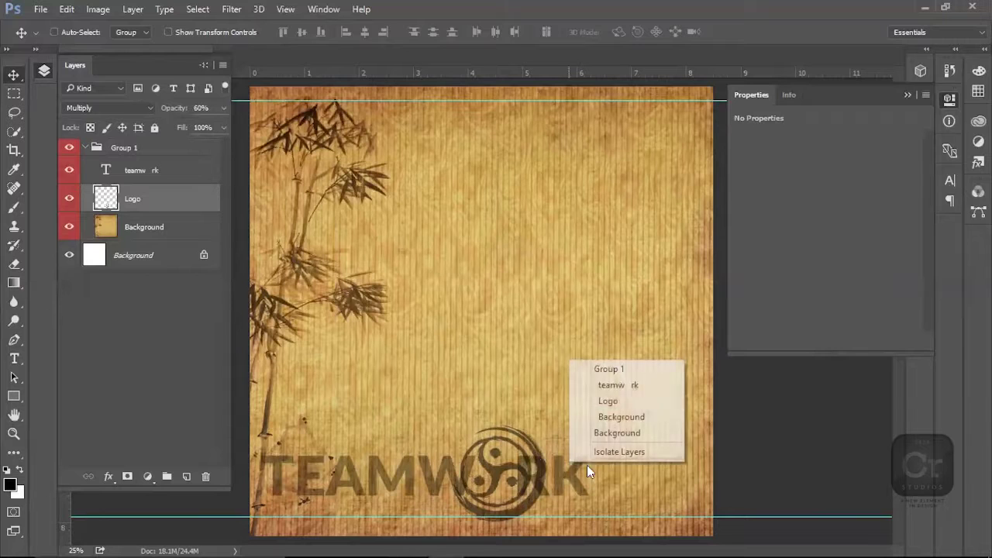
{"action": "left_click", "coordinate": [626, 382]}
{"action": "key", "text": "ctrl+t"}
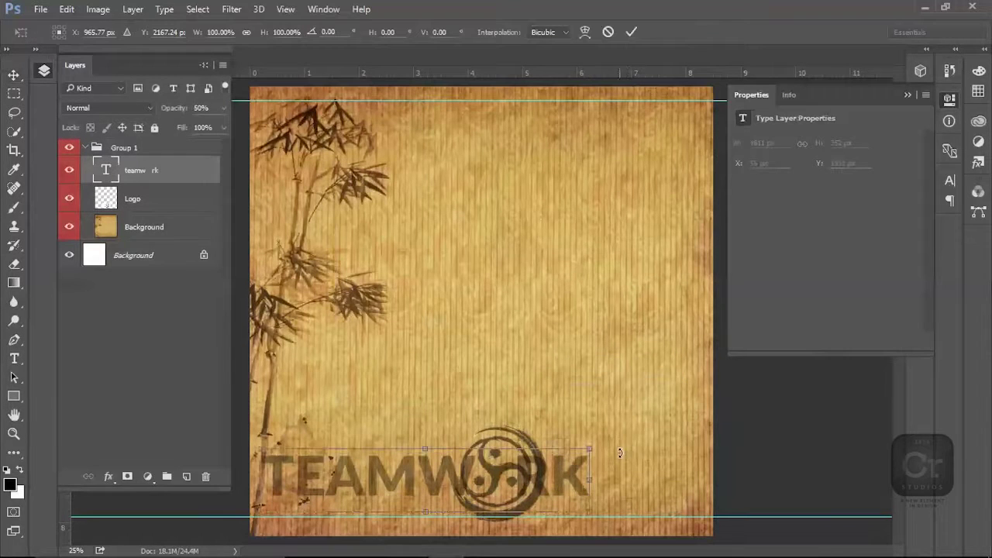
{"action": "left_click_drag", "start_coordinate": [591, 447], "coordinate": [633, 422]}
{"action": "left_click_drag", "start_coordinate": [623, 498], "coordinate": [651, 494]}
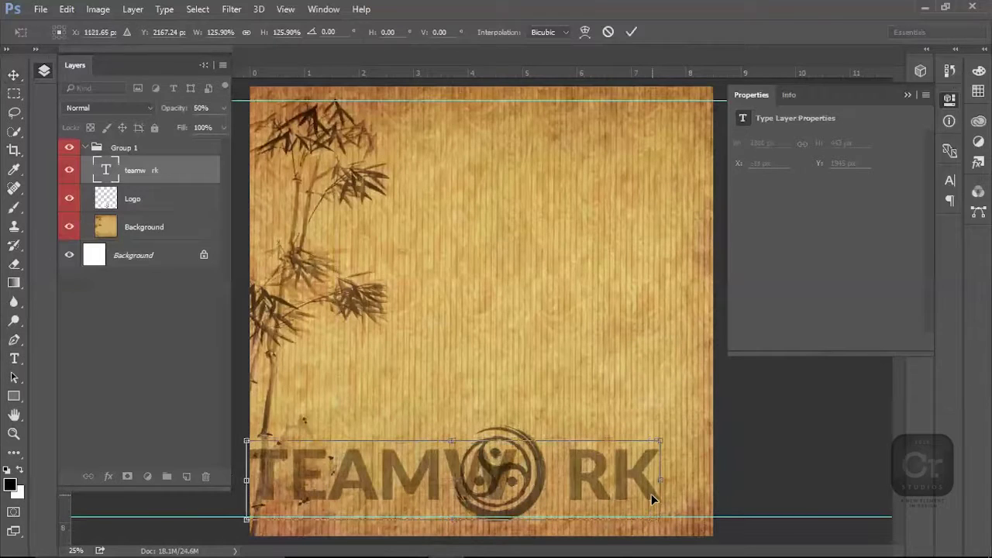
{"action": "key", "text": "Return"}
Step: Commit the transform and change the TEAMWORK text's font to Tondu Beta
{"action": "left_click", "coordinate": [899, 221]}
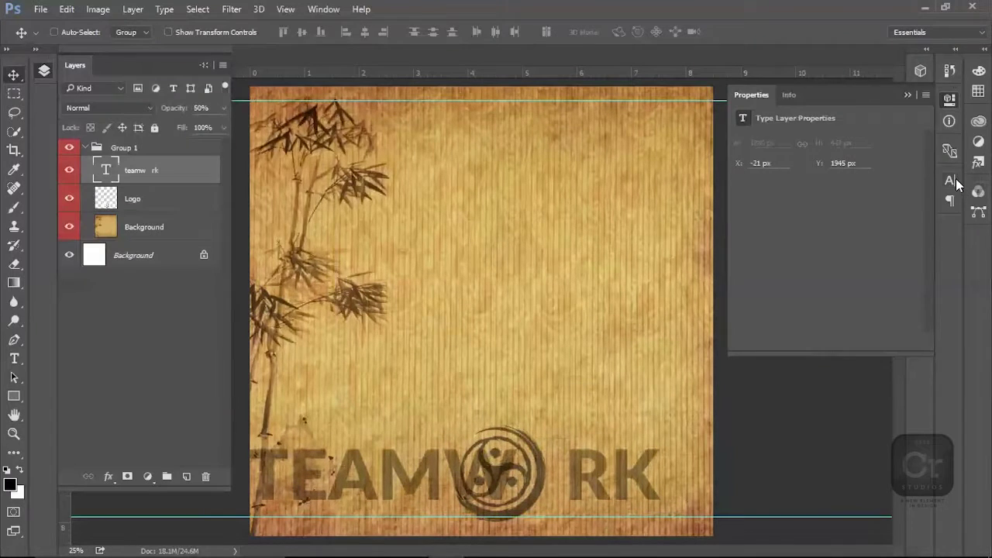
{"action": "left_click", "coordinate": [951, 180]}
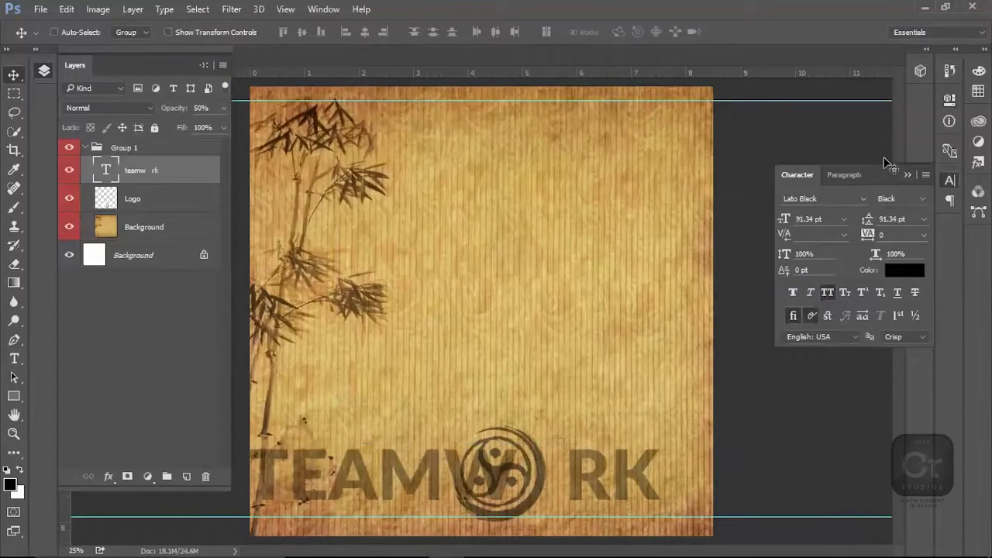
{"action": "left_click", "coordinate": [865, 198]}
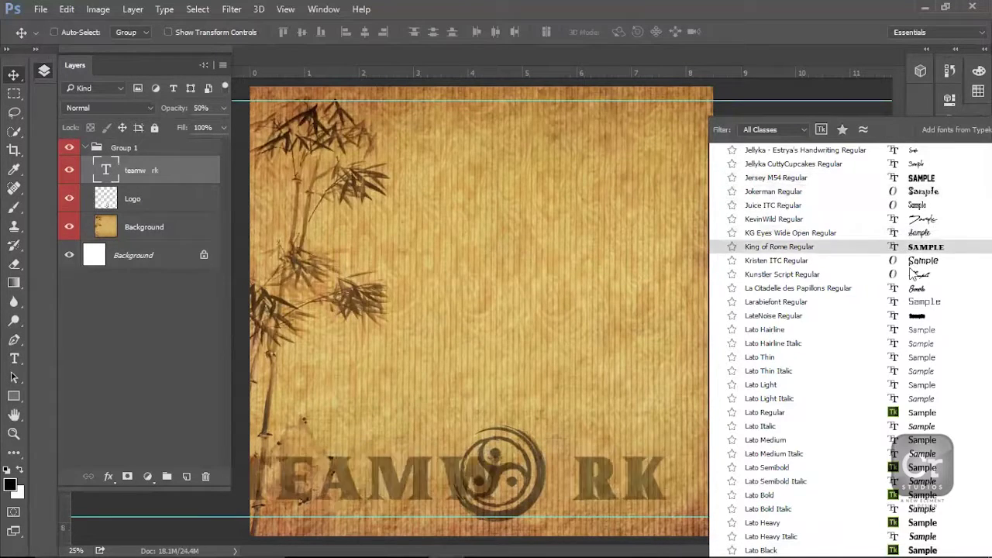
{"action": "left_click", "coordinate": [775, 151]}
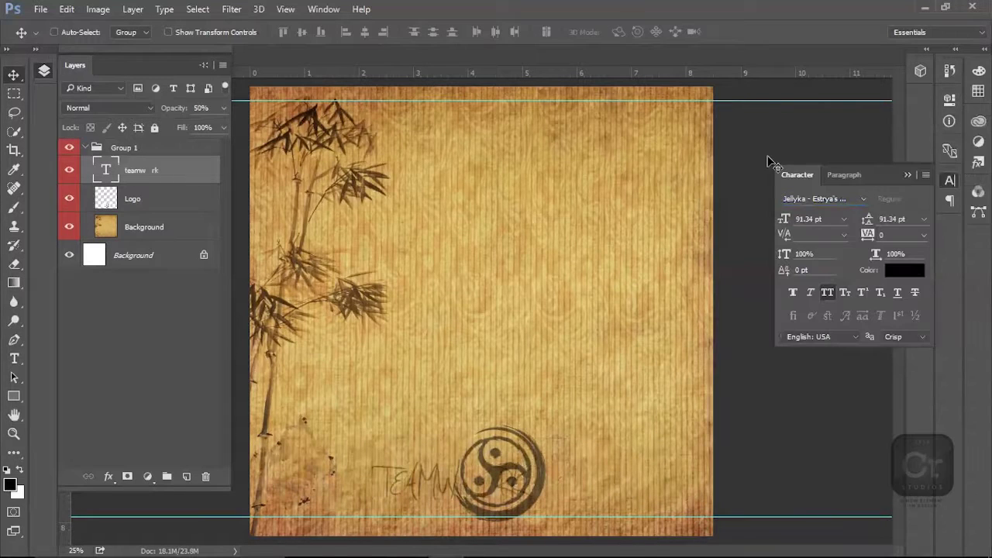
{"action": "left_click", "coordinate": [849, 197]}
{"action": "type", "text": "ton"}
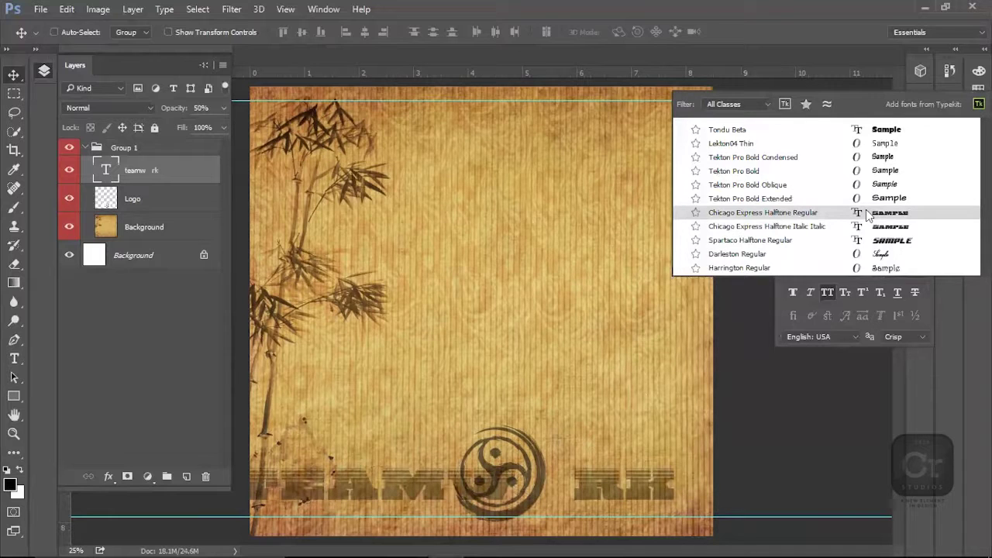
{"action": "key", "text": "Up"}
{"action": "key", "text": "Up"}
{"action": "key", "text": "Up"}
{"action": "key", "text": "Up"}
{"action": "key", "text": "Up"}
{"action": "key", "text": "Up"}
{"action": "key", "text": "Return"}
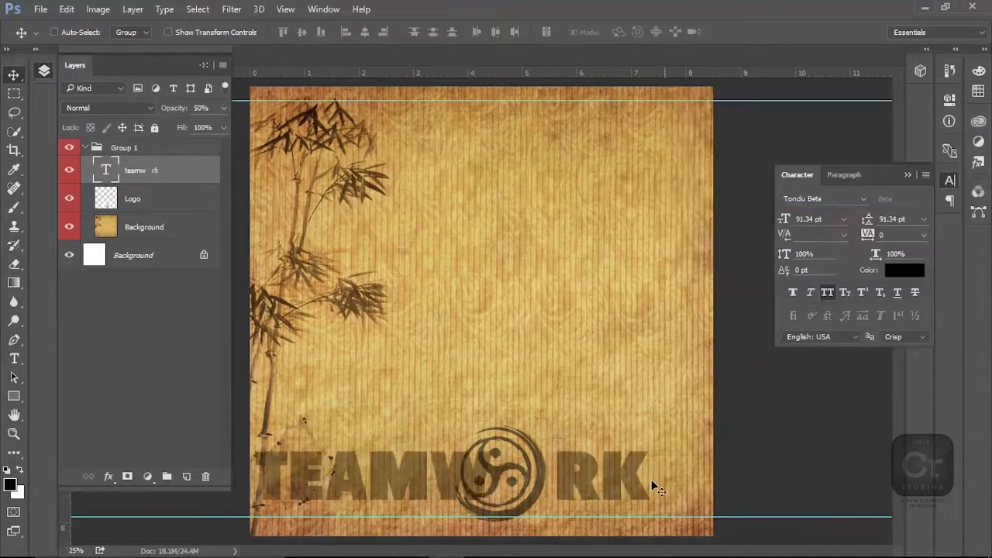
Step: Nudge the TEAMWORK text slightly right and set its font size to 80 pt and tracking to 75
{"action": "mouse_move", "coordinate": [636, 496]}
{"action": "left_mouse_down"}
{"action": "mouse_move", "coordinate": [660, 488]}
{"action": "mouse_move", "coordinate": [648, 487]}
{"action": "left_mouse_up"}
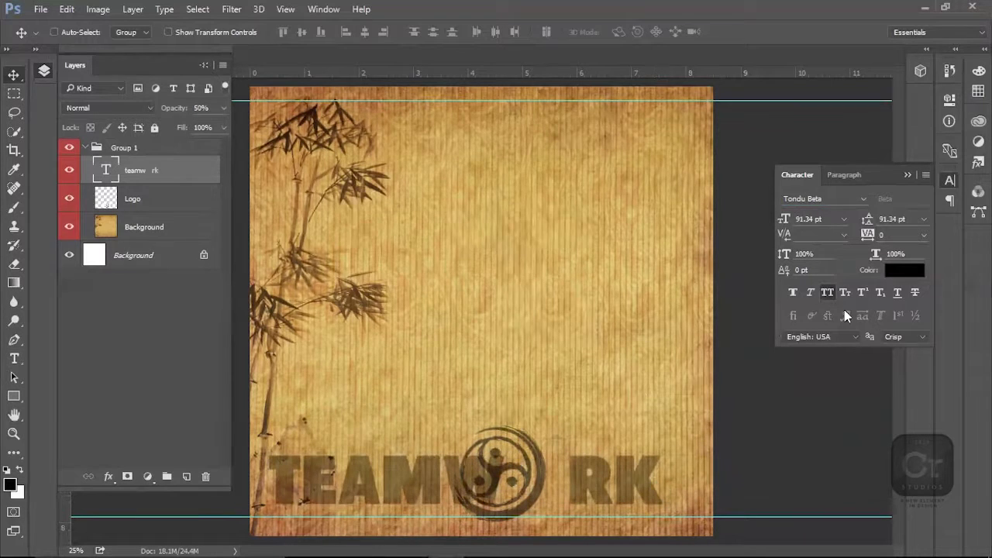
{"action": "left_click", "coordinate": [829, 220]}
{"action": "type", "text": "80"}
{"action": "key", "text": "Return"}
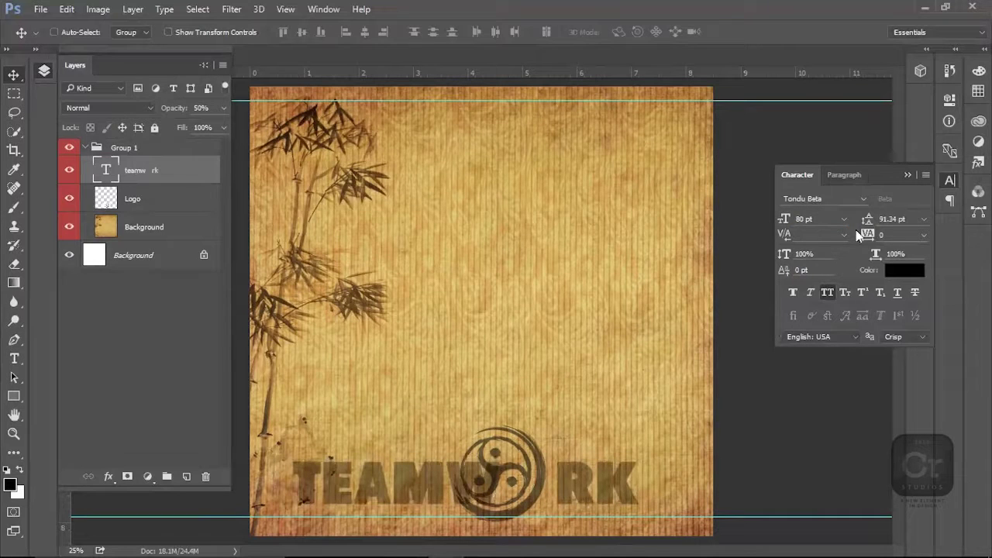
{"action": "left_click", "coordinate": [924, 234]}
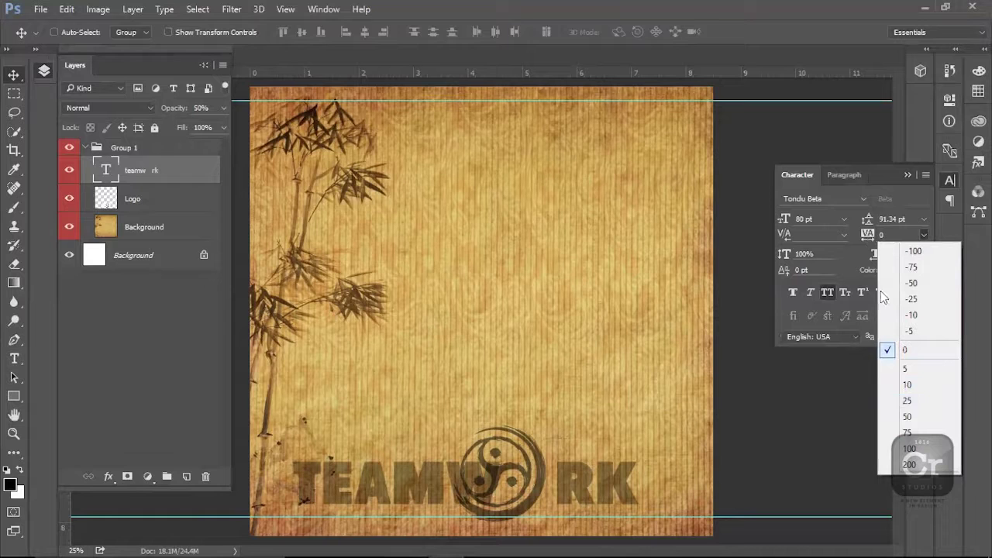
{"action": "left_click", "coordinate": [921, 434]}
{"action": "left_click_drag", "start_coordinate": [583, 481], "coordinate": [590, 480]}
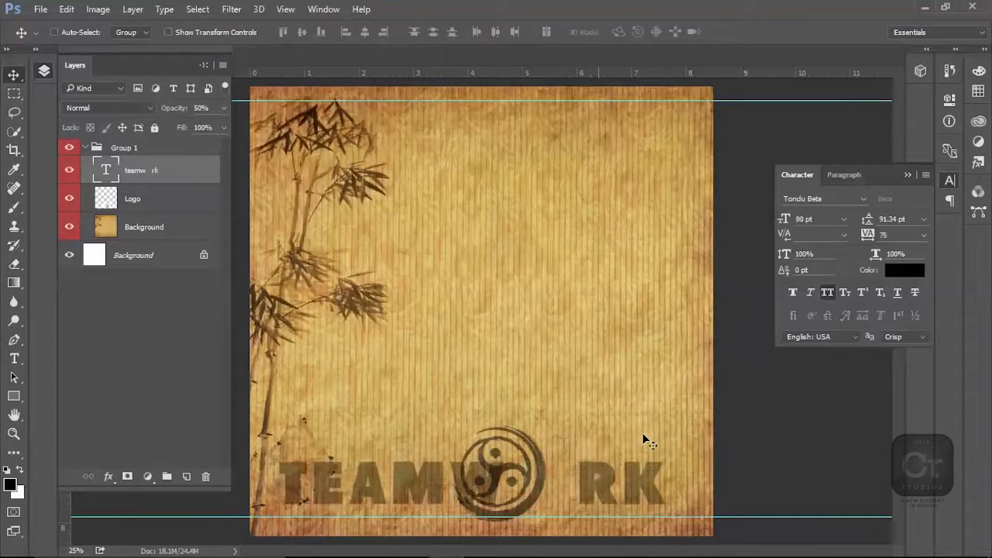
Step: Select the bamboo Background layer in Group 1 and shift it slightly to the left
{"action": "right_click", "coordinate": [499, 249]}
{"action": "left_click", "coordinate": [546, 280]}
{"action": "mouse_move", "coordinate": [540, 278]}
{"action": "left_mouse_down"}
{"action": "mouse_move", "coordinate": [519, 287]}
{"action": "mouse_move", "coordinate": [528, 291]}
{"action": "left_mouse_up"}
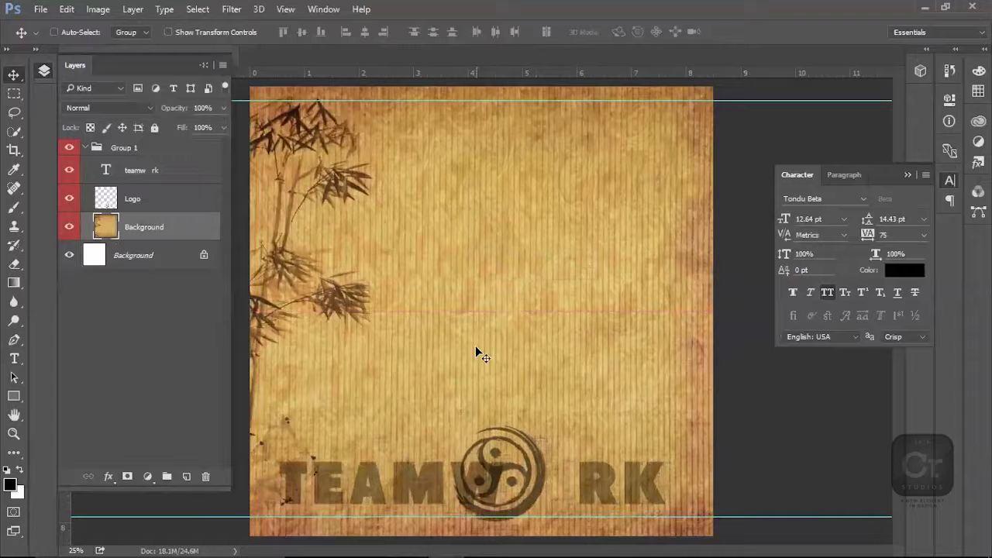
Step: Select the text layer and nudge it up slightly above the lower guide
{"action": "right_click", "coordinate": [393, 482]}
{"action": "left_click", "coordinate": [436, 420]}
{"action": "left_click_drag", "start_coordinate": [390, 476], "coordinate": [389, 465]}
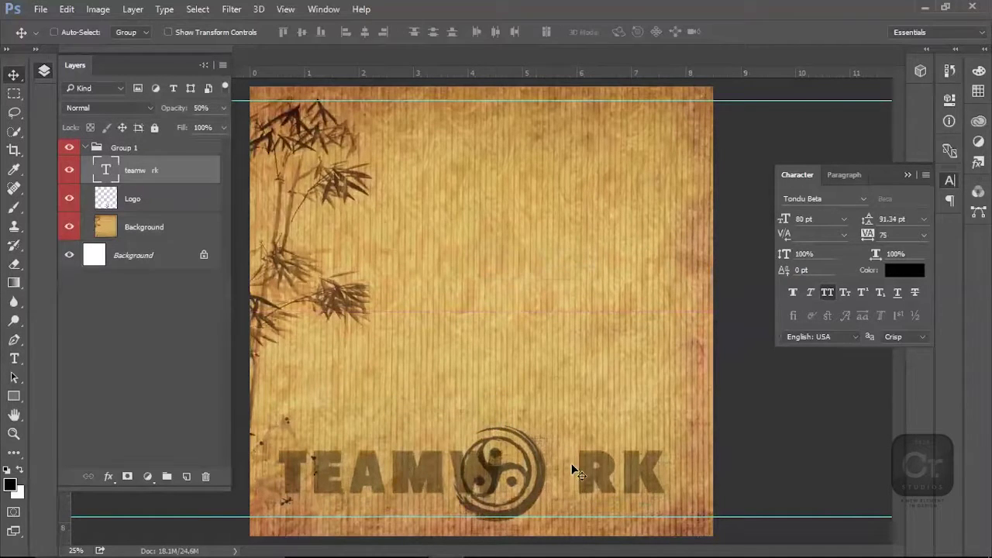
Step: Select the Logo layer, move it right into the gap between W and R, and scale it to about 89%
{"action": "right_click", "coordinate": [530, 474]}
{"action": "left_click", "coordinate": [568, 412]}
{"action": "left_click_drag", "start_coordinate": [541, 438], "coordinate": [577, 440]}
{"action": "key", "text": "ctrl+t"}
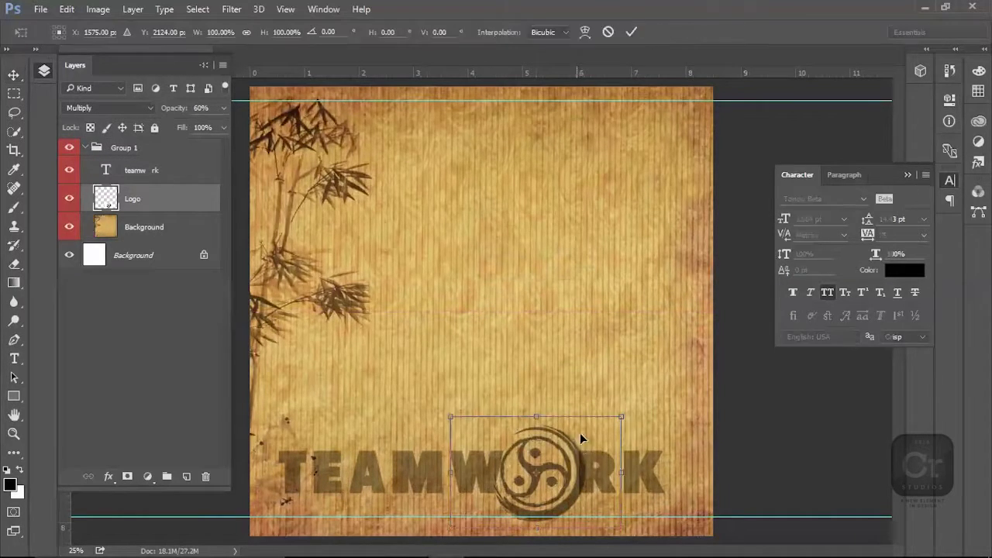
{"action": "left_click_drag", "start_coordinate": [625, 413], "coordinate": [615, 416]}
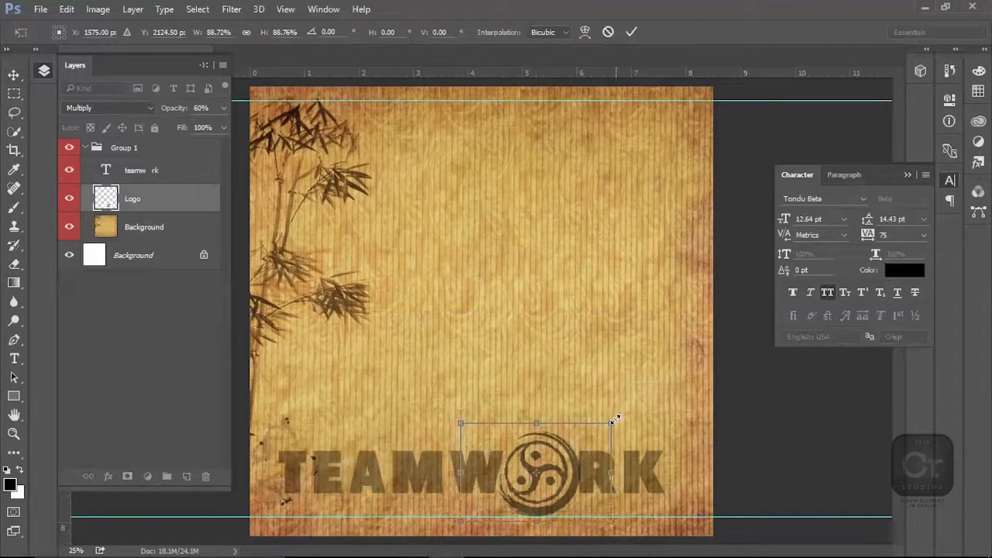
{"action": "key", "text": "Return"}
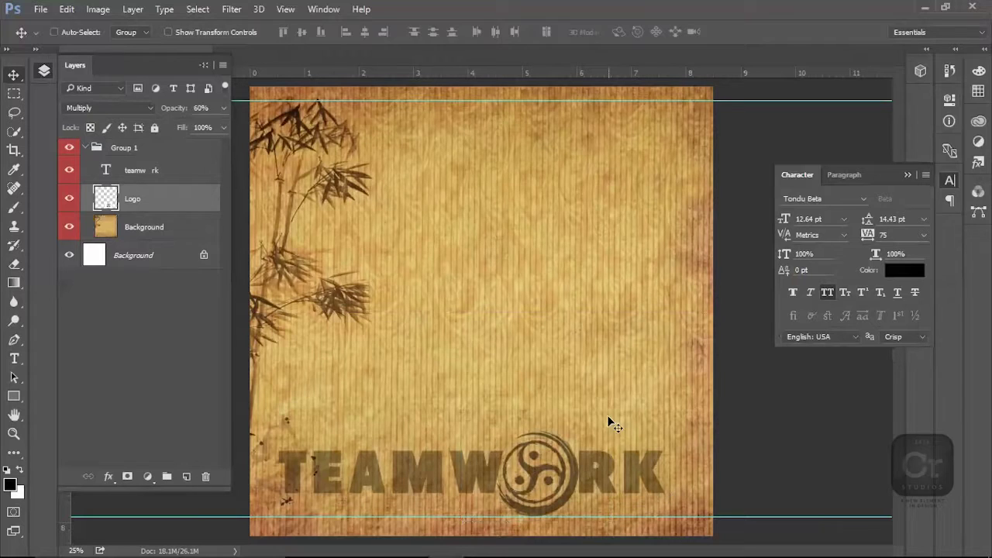
Step: Select the text layer, reset its tracking to 0, and scale it up to about 99 pt across the canvas width
{"action": "right_click", "coordinate": [604, 465]}
{"action": "left_click", "coordinate": [653, 385]}
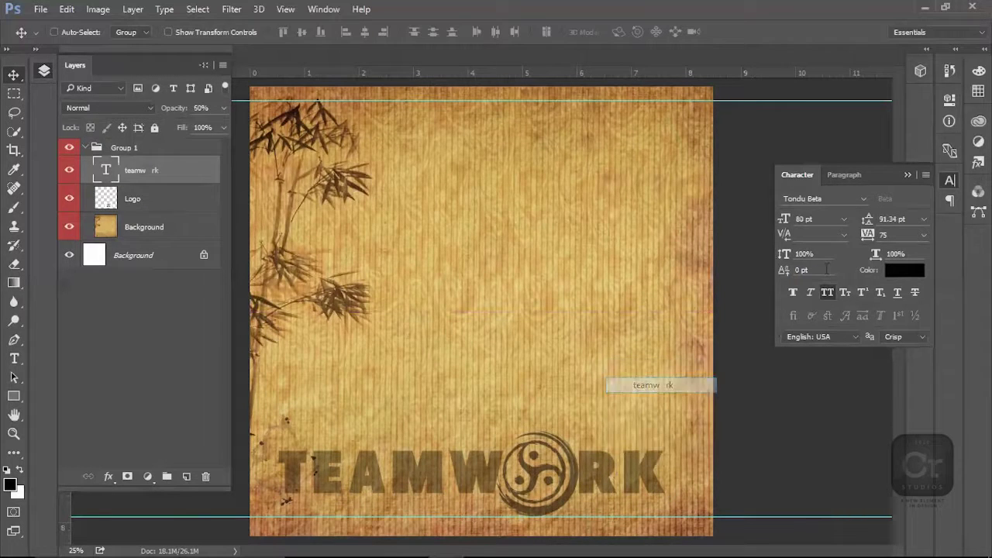
{"action": "left_click", "coordinate": [924, 235]}
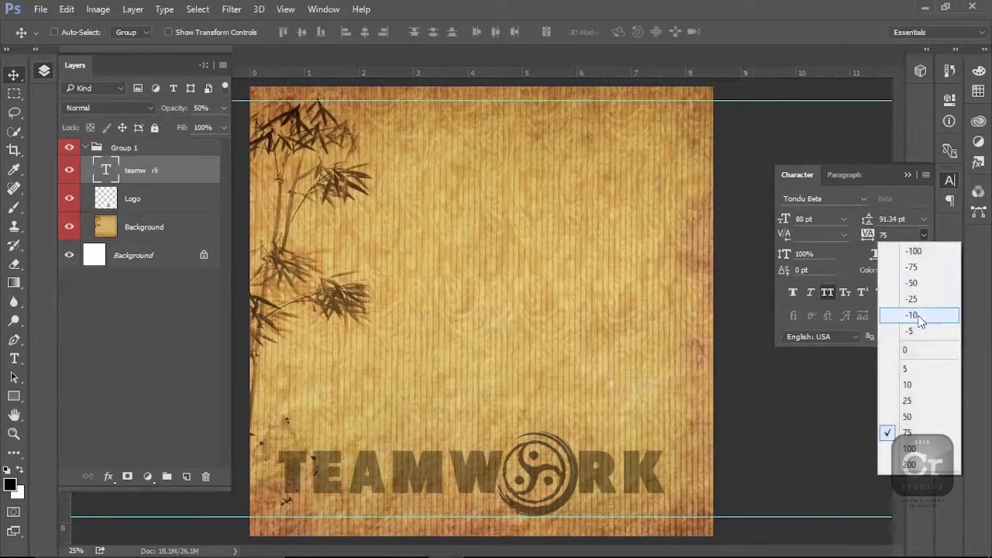
{"action": "left_click", "coordinate": [921, 355]}
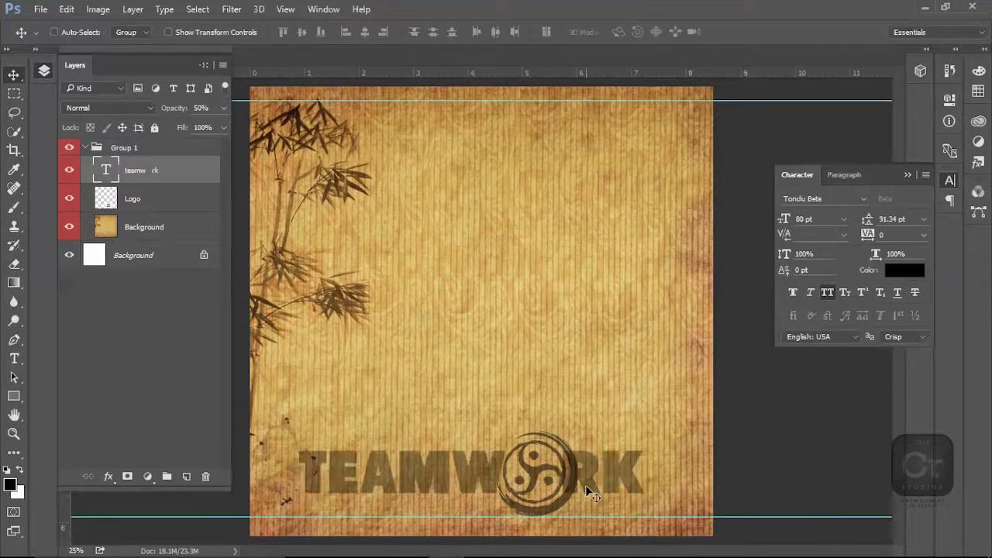
{"action": "key", "text": "ctrl+t"}
{"action": "left_click_drag", "start_coordinate": [646, 441], "coordinate": [673, 460]}
{"action": "key", "text": "Return"}
Step: Nudge the text layer slightly and move the logo right so it sits centred between W and R
{"action": "right_click", "coordinate": [542, 475]}
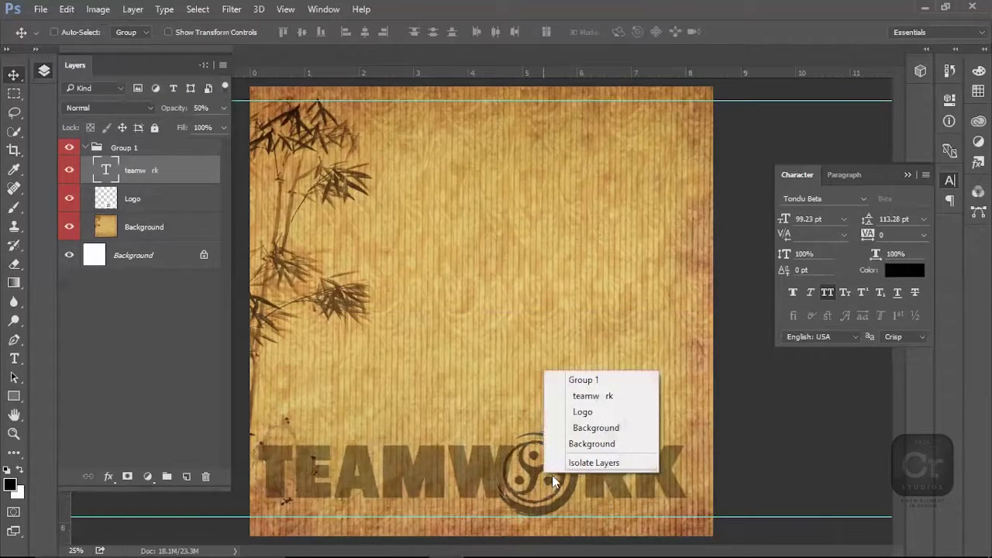
{"action": "left_click", "coordinate": [590, 395]}
{"action": "left_click_drag", "start_coordinate": [574, 467], "coordinate": [576, 465]}
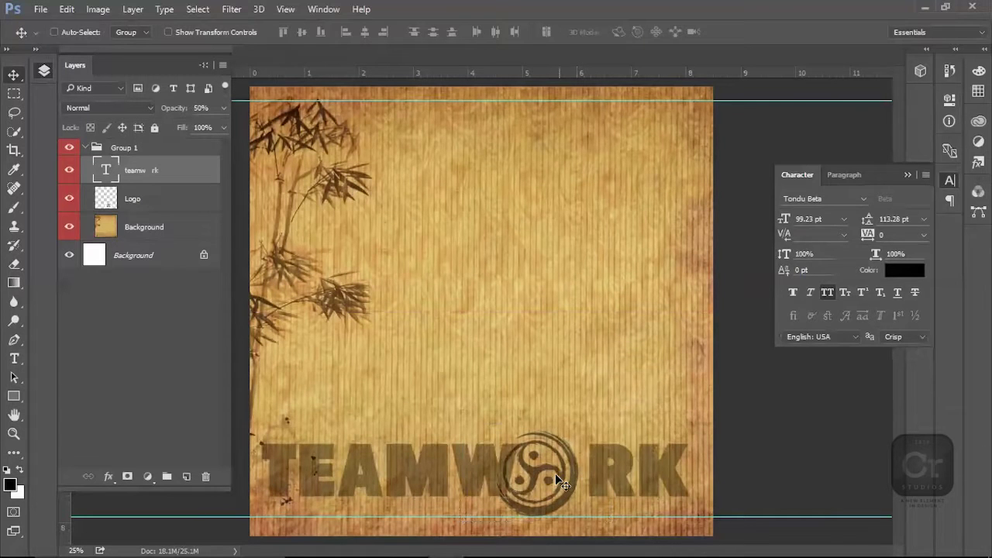
{"action": "right_click", "coordinate": [555, 474]}
{"action": "left_click", "coordinate": [595, 412]}
{"action": "left_click_drag", "start_coordinate": [570, 492], "coordinate": [570, 497]}
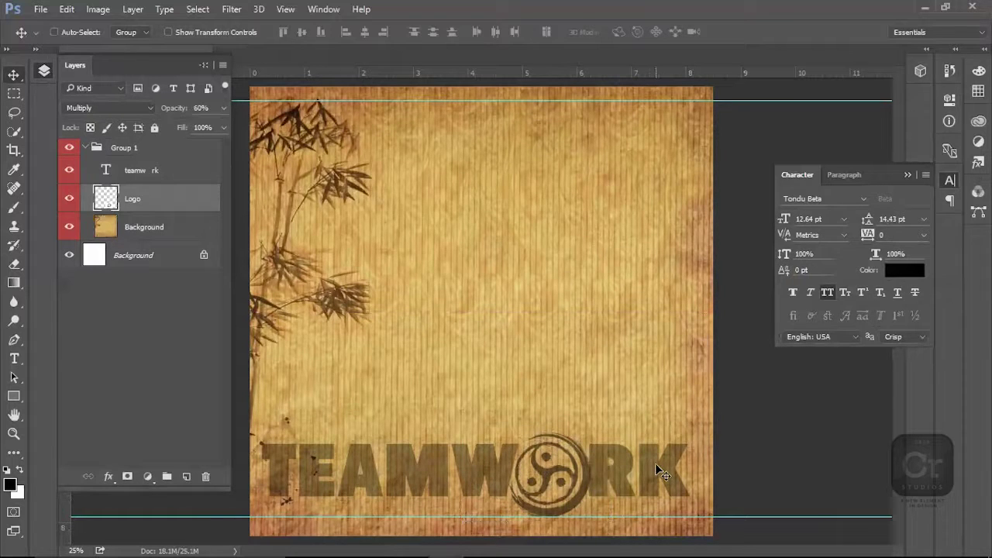
Step: Try to adjust the tracking of the letter R in the TEAMWORK text
{"action": "key", "text": "t"}
{"action": "left_click", "coordinate": [588, 465]}
{"action": "left_click_drag", "start_coordinate": [587, 466], "coordinate": [622, 462]}
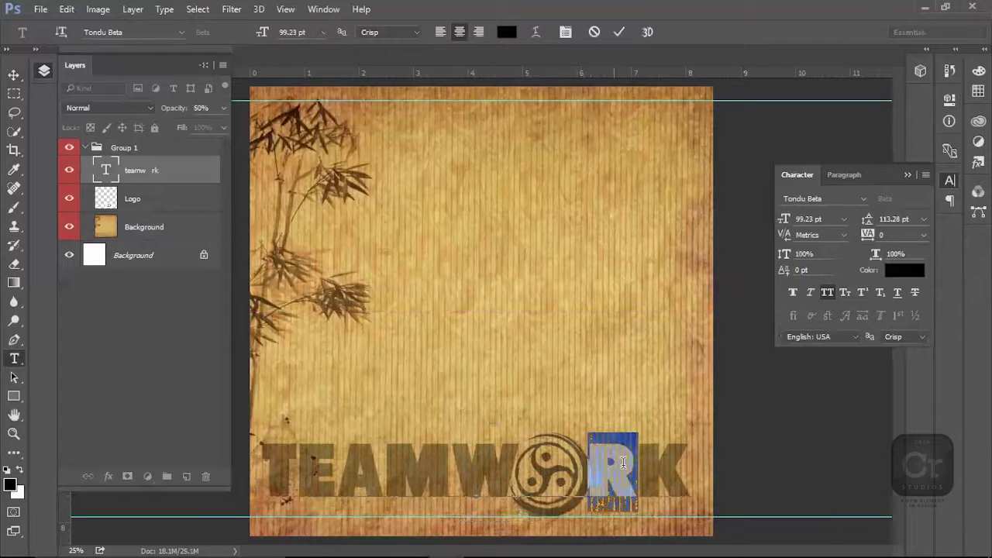
{"action": "left_click_drag", "start_coordinate": [867, 235], "coordinate": [890, 245]}
{"action": "left_click", "coordinate": [515, 446]}
{"action": "double_click", "coordinate": [515, 446]}
{"action": "left_click", "coordinate": [486, 450]}
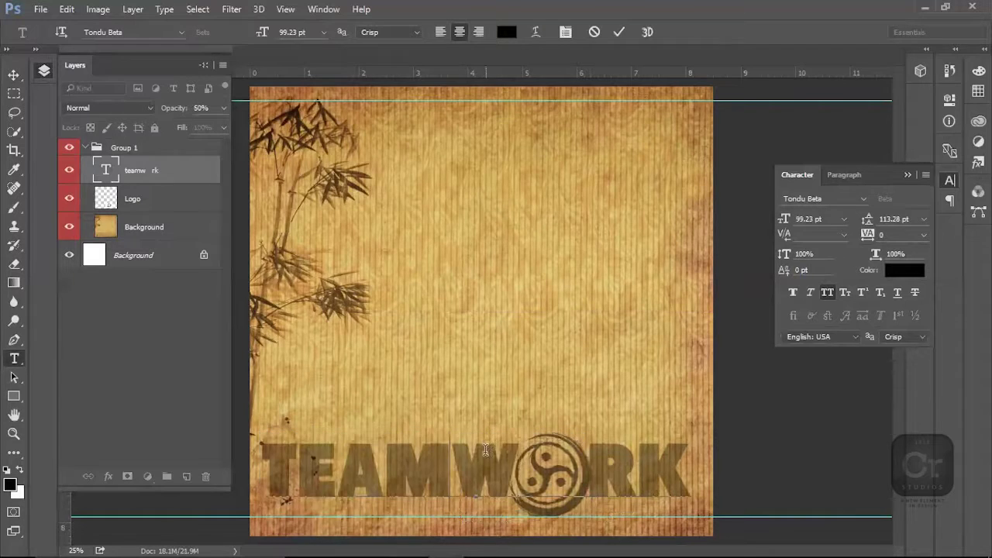
Step: Set the tracking of the blank spaces behind the logo to 40 and commit the text edit
{"action": "left_click_drag", "start_coordinate": [518, 457], "coordinate": [591, 455]}
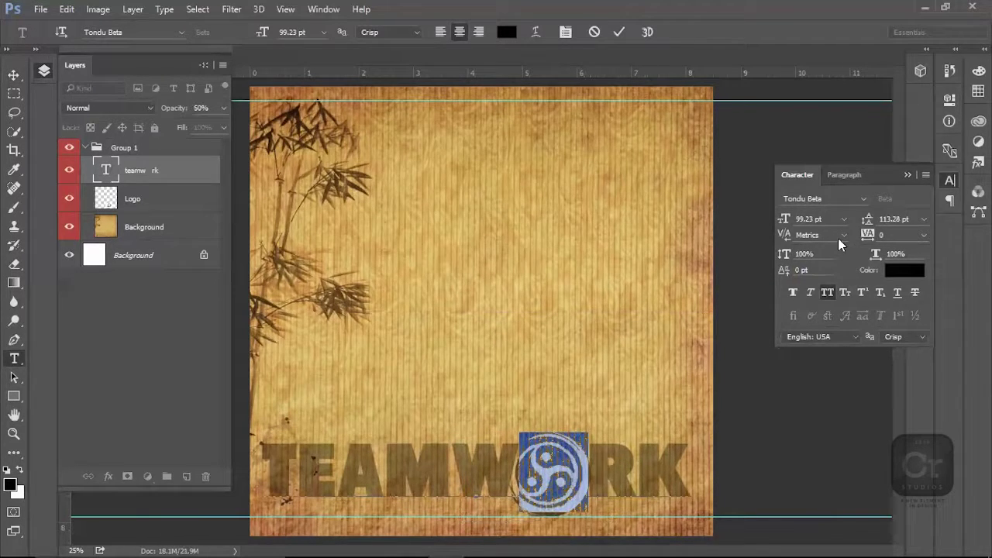
{"action": "left_click_drag", "start_coordinate": [862, 235], "coordinate": [866, 235]}
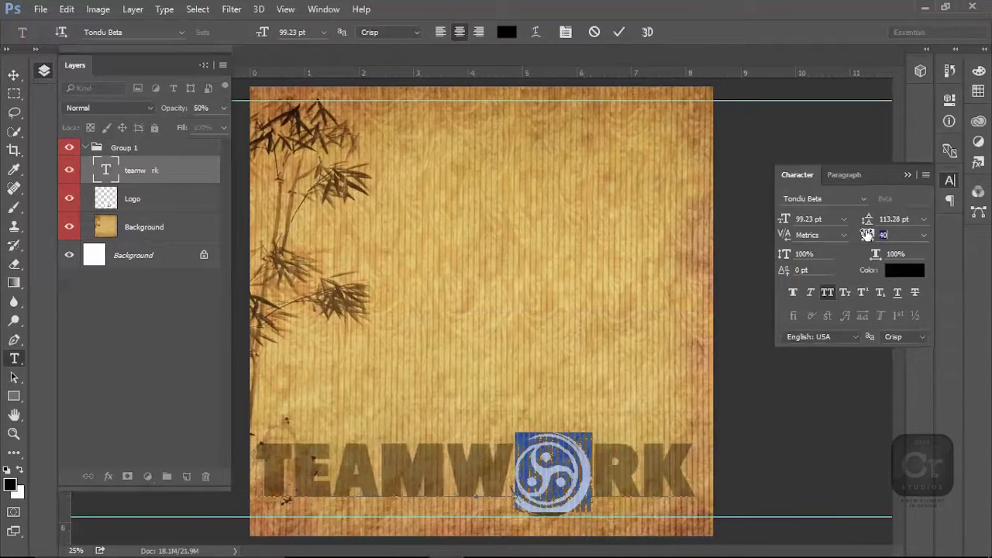
{"action": "left_click", "coordinate": [564, 457]}
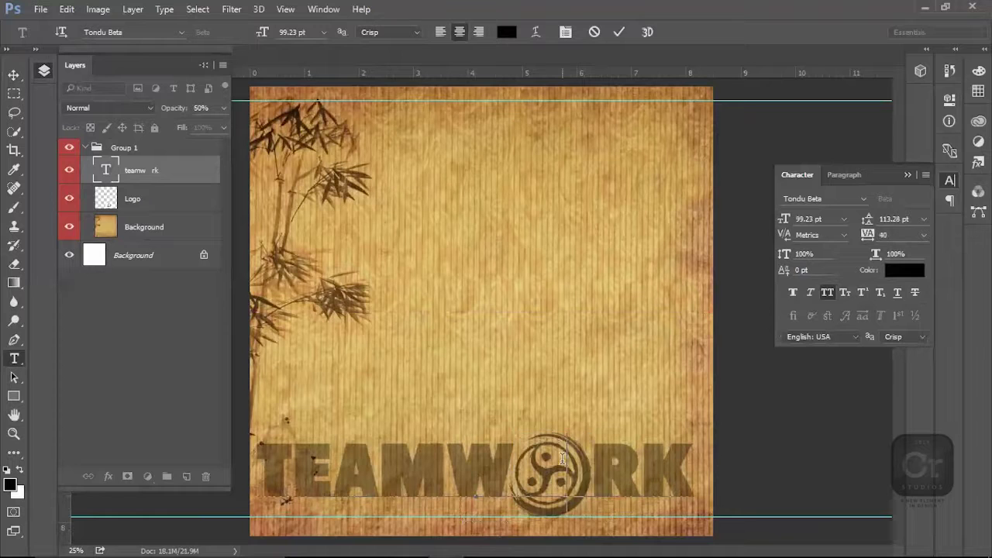
{"action": "key", "text": "ctrl+Return"}
{"action": "key", "text": "v"}
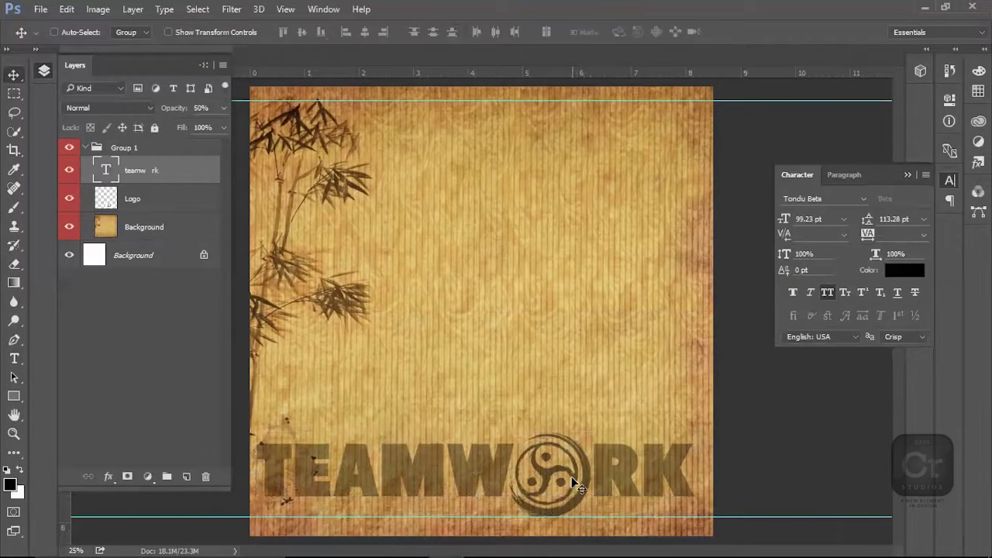
Step: Select the Logo layer, enlarge it slightly, and nudge it to fill the gap between W and R
{"action": "right_click", "coordinate": [570, 477]}
{"action": "left_click", "coordinate": [609, 410]}
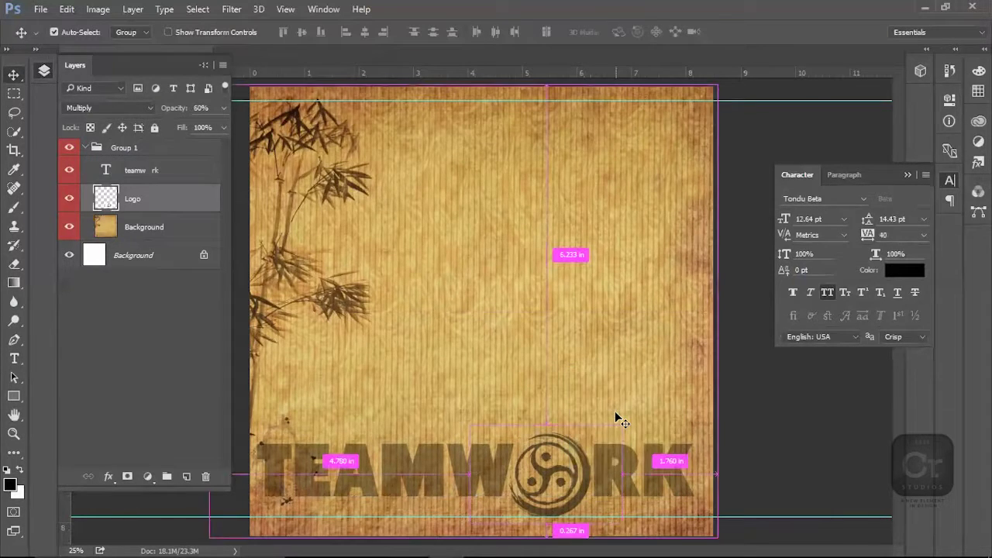
{"action": "key", "text": "ctrl+t"}
{"action": "left_click_drag", "start_coordinate": [625, 417], "coordinate": [629, 416]}
{"action": "key", "text": "Return"}
{"action": "left_click_drag", "start_coordinate": [539, 480], "coordinate": [539, 482]}
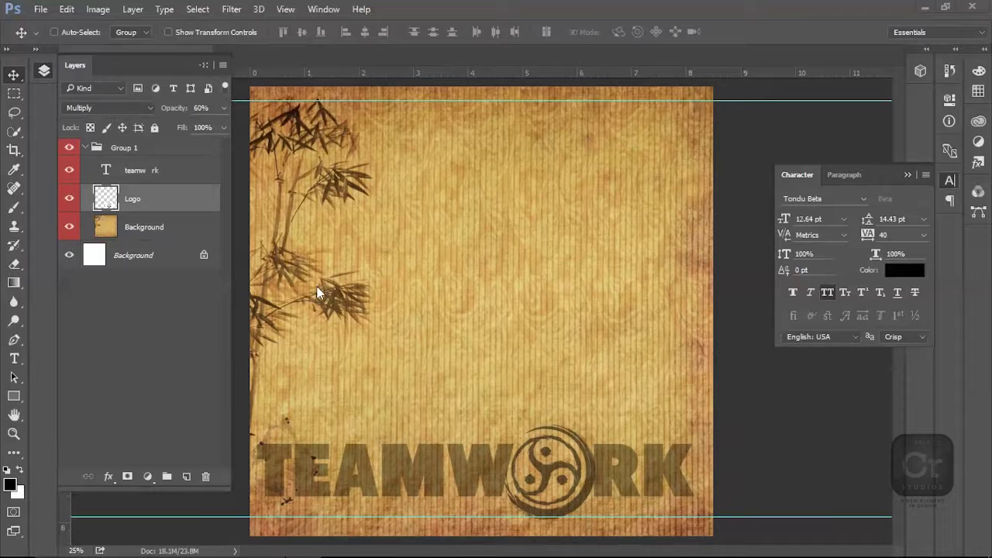
{"action": "key", "text": "ctrl+v"}
{"action": "key", "text": "ctrl+z"}
{"action": "key", "text": "ctrl"}
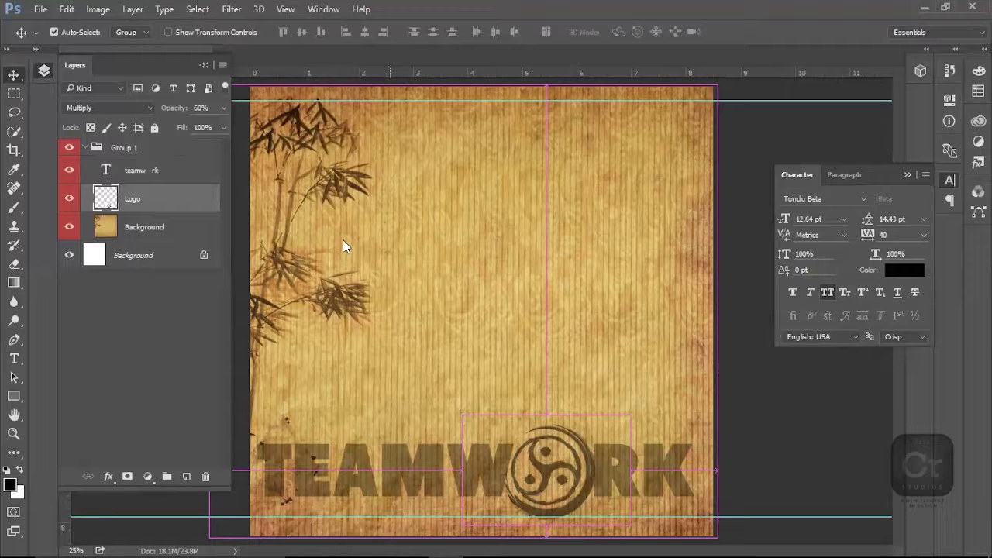
Step: Open the four photos DSC_0365, DSC_0377, DSC_0384 and DSC_0393 from the Downloads folder
{"action": "key", "text": "ctrl+o"}
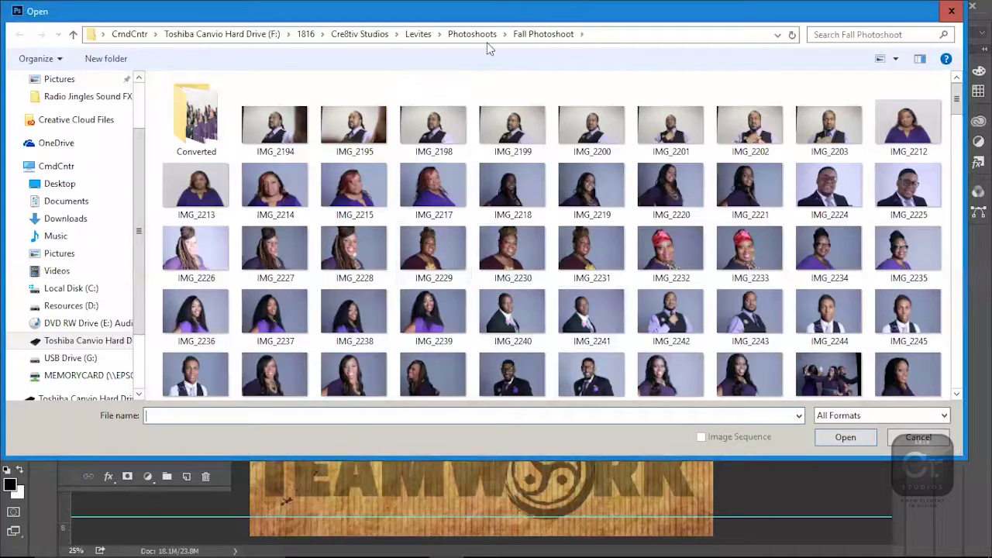
{"action": "left_click", "coordinate": [409, 36]}
{"action": "left_click", "coordinate": [367, 34]}
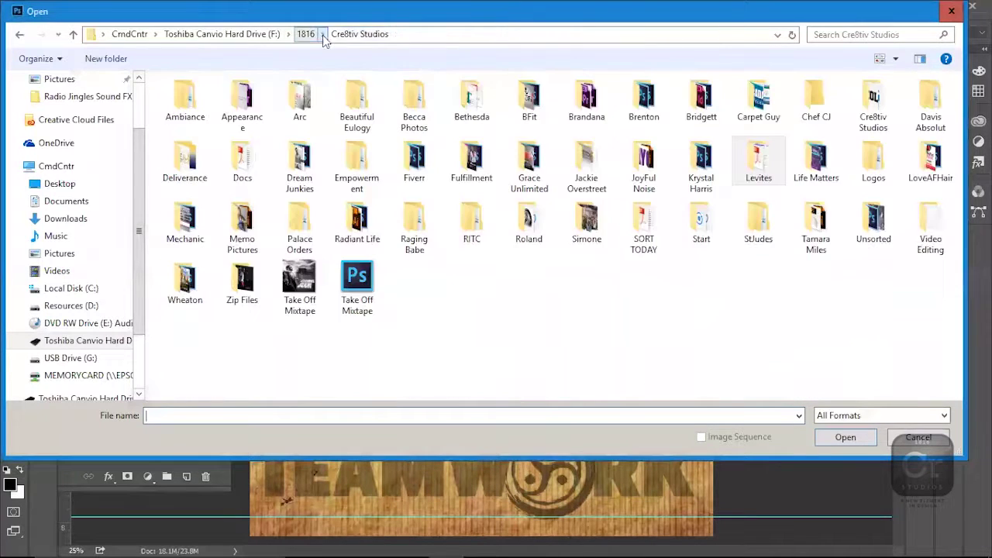
{"action": "left_click", "coordinate": [309, 38]}
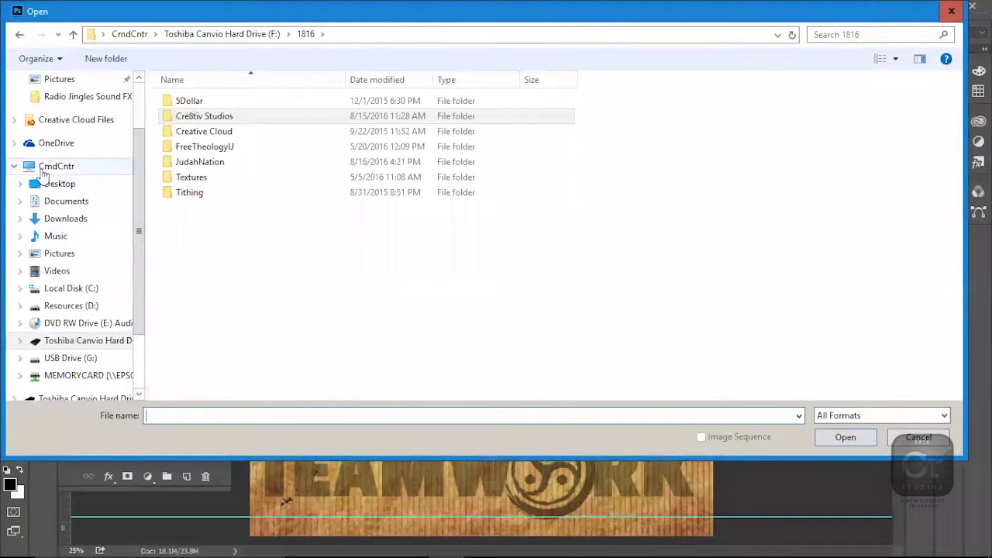
{"action": "left_click", "coordinate": [77, 219]}
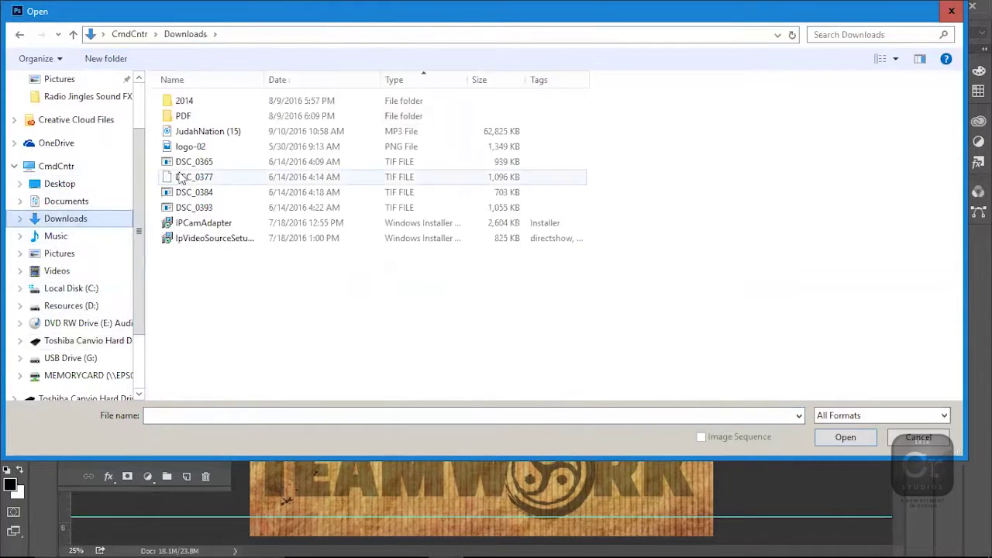
{"action": "left_click", "coordinate": [223, 166]}
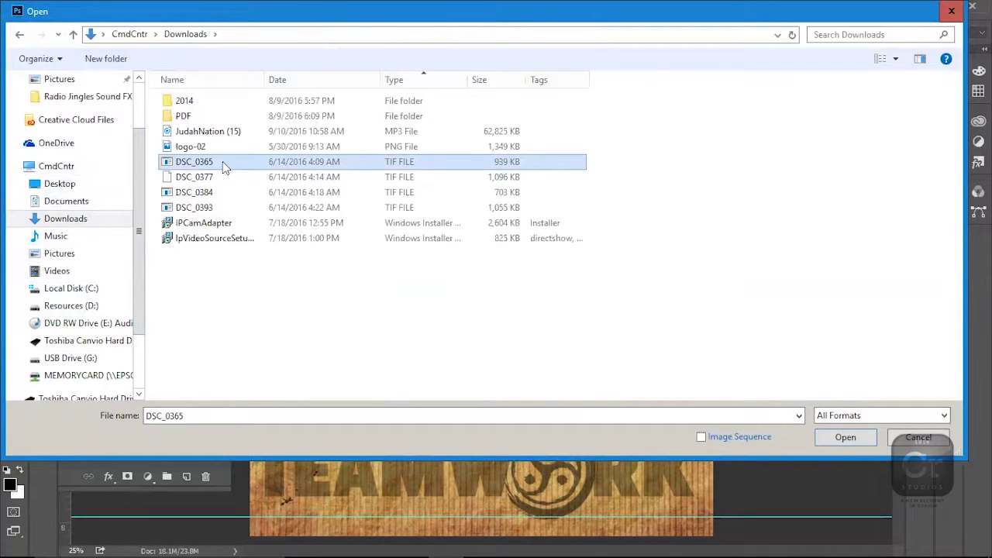
{"action": "left_click", "coordinate": [194, 208], "text": "shift"}
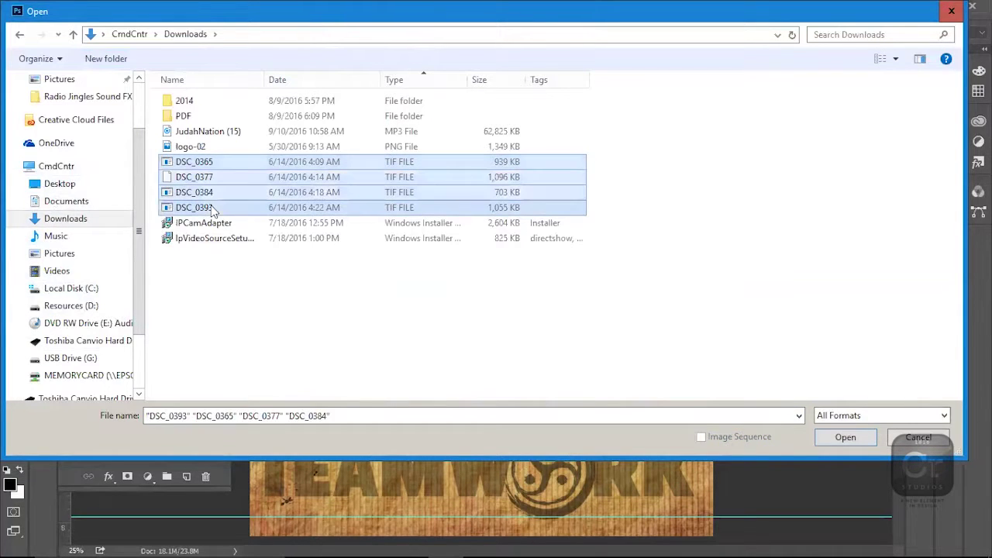
{"action": "left_click", "coordinate": [844, 437]}
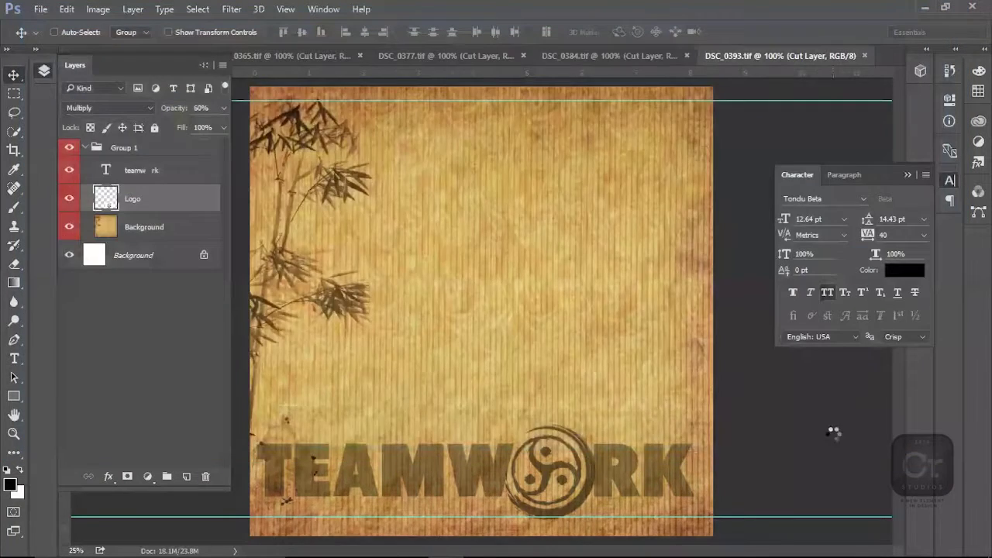
Step: Look through the opened photo documents and return to the TEAMWORK design
{"action": "key", "text": "ctrl+Tab"}
{"action": "key", "text": "ctrl+Tab"}
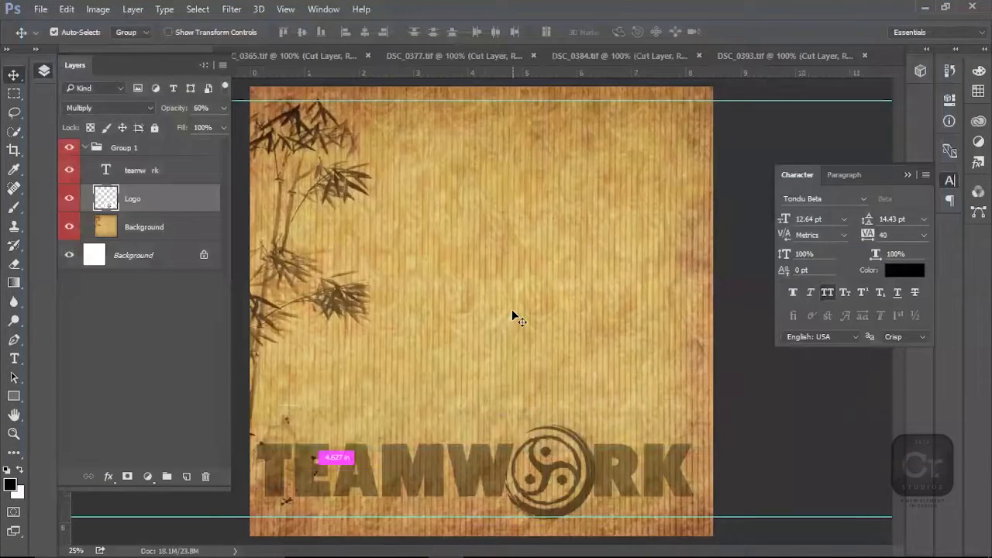
{"action": "key", "text": "ctrl+shift+Tab"}
{"action": "key", "text": "ctrl+shift+Tab"}
{"action": "key", "text": "ctrl+Tab"}
{"action": "key", "text": "ctrl+Tab"}
{"action": "key", "text": "ctrl+Tab"}
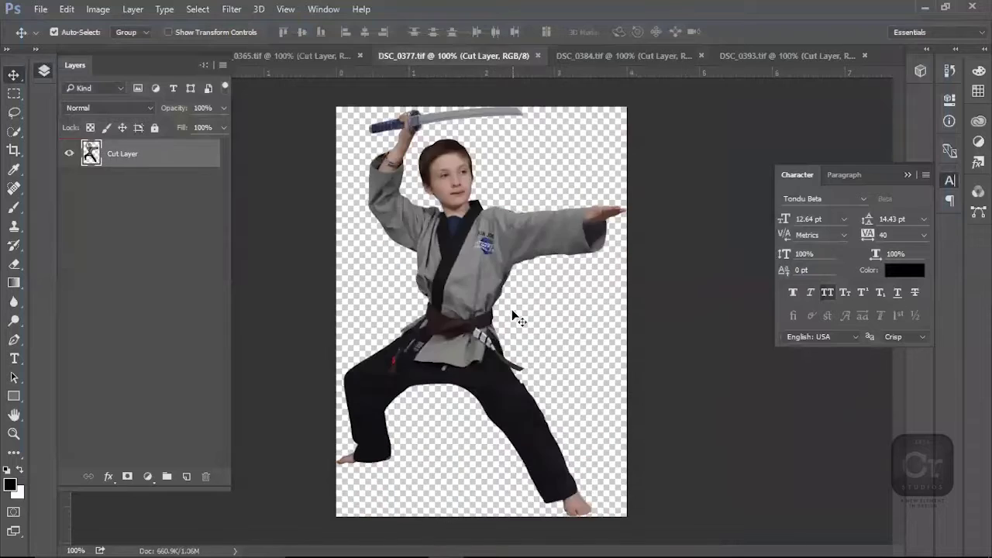
{"action": "key", "text": "ctrl+Tab"}
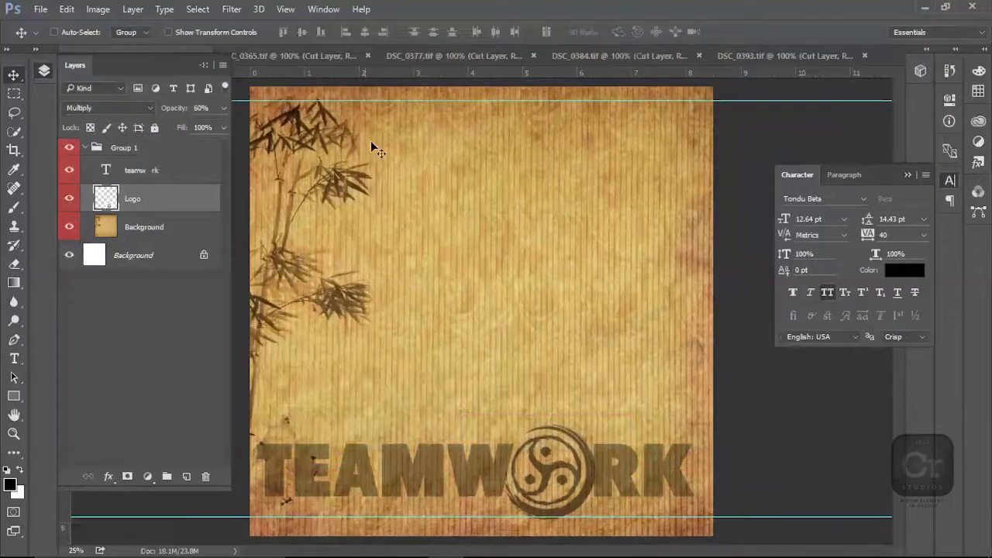
Step: Hide the interface panels and arrange the open documents in a 4-up layout
{"action": "key", "text": "Tab"}
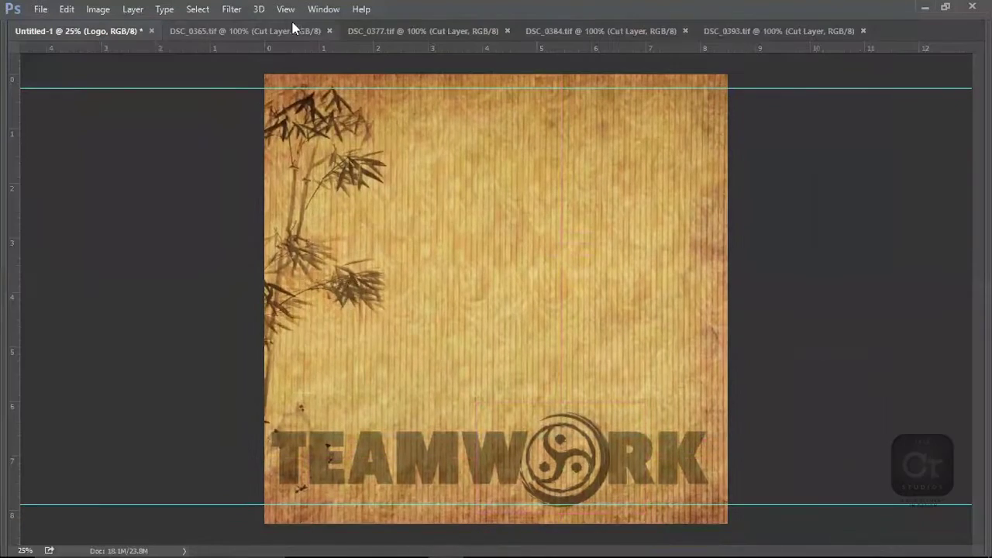
{"action": "left_click", "coordinate": [286, 8]}
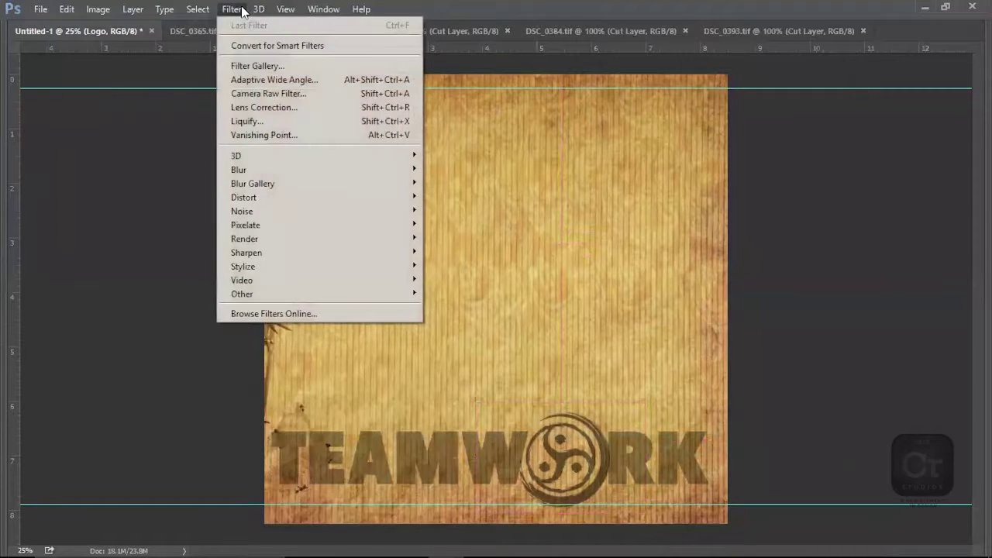
{"action": "mouse_move", "coordinate": [323, 9]}
{"action": "mouse_move", "coordinate": [363, 44]}
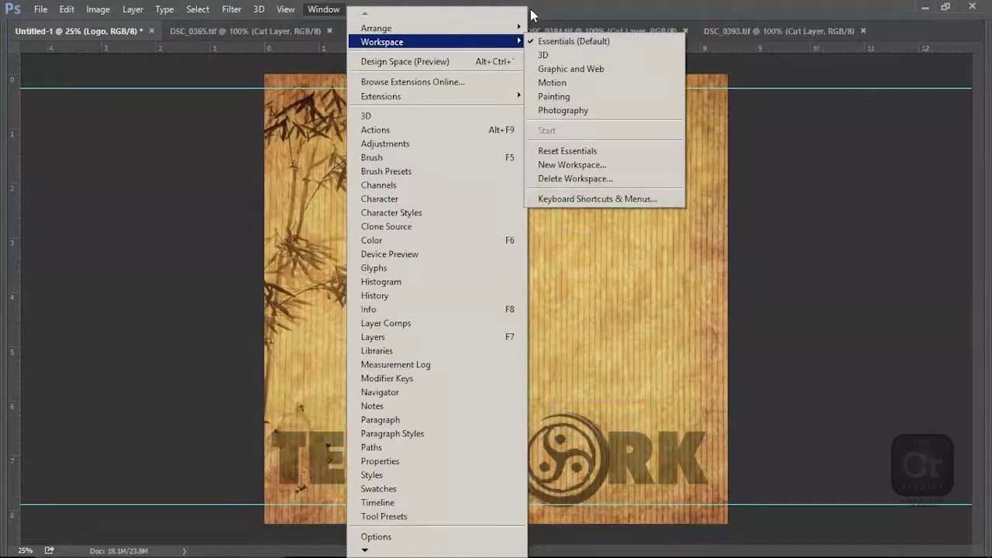
{"action": "mouse_move", "coordinate": [508, 28]}
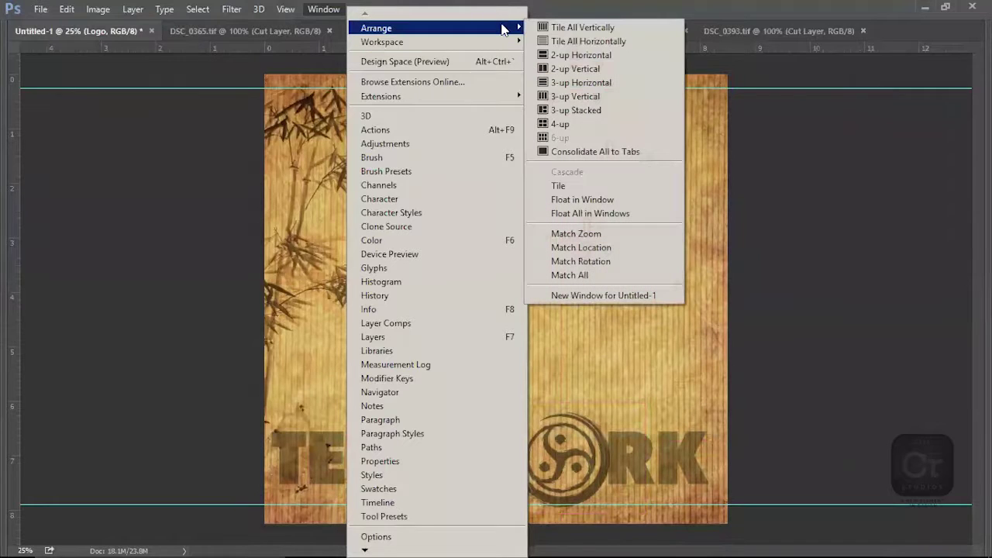
{"action": "left_click", "coordinate": [613, 124]}
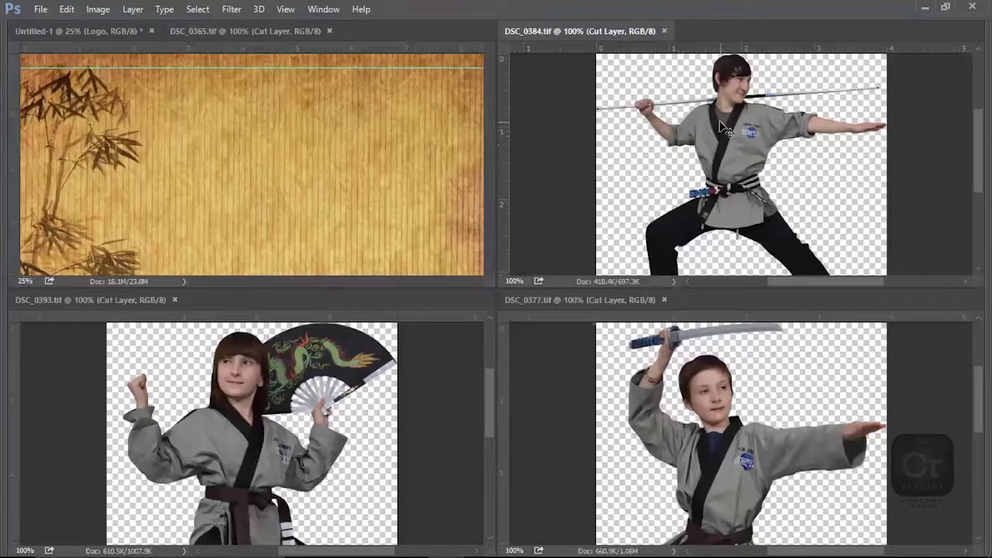
Step: Display the layers list, copy the lance fighter from DSC_0384 onto the bamboo design, and close DSC_0384
{"action": "right_click", "coordinate": [721, 128]}
{"action": "left_click", "coordinate": [720, 171]}
{"action": "key", "text": "F7"}
{"action": "left_click_drag", "start_coordinate": [748, 143], "coordinate": [310, 172]}
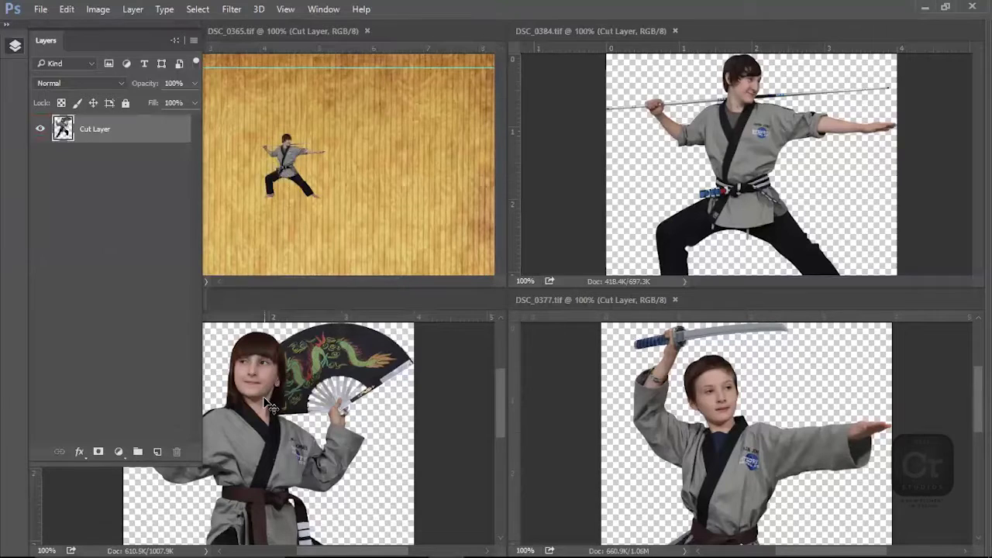
{"action": "left_click", "coordinate": [671, 145]}
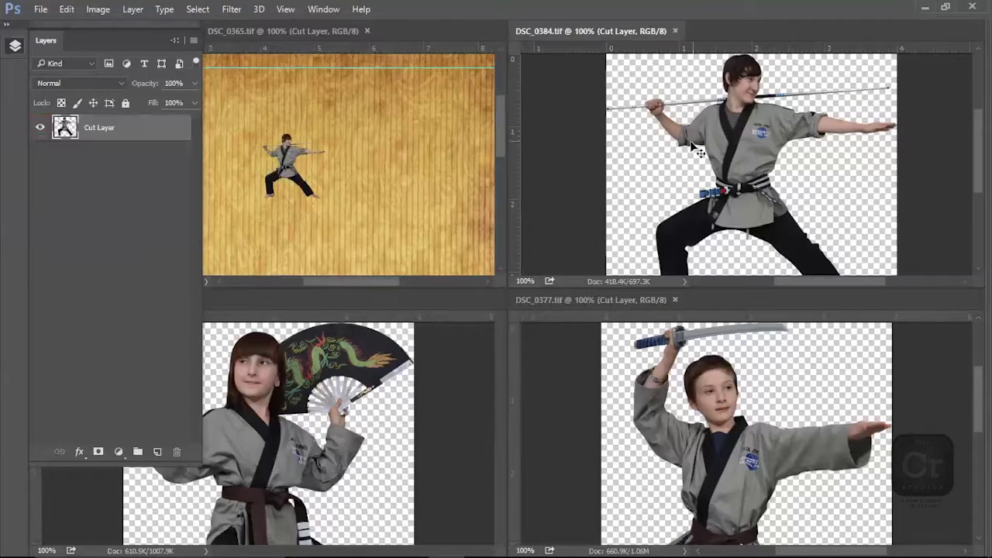
{"action": "left_click", "coordinate": [675, 31]}
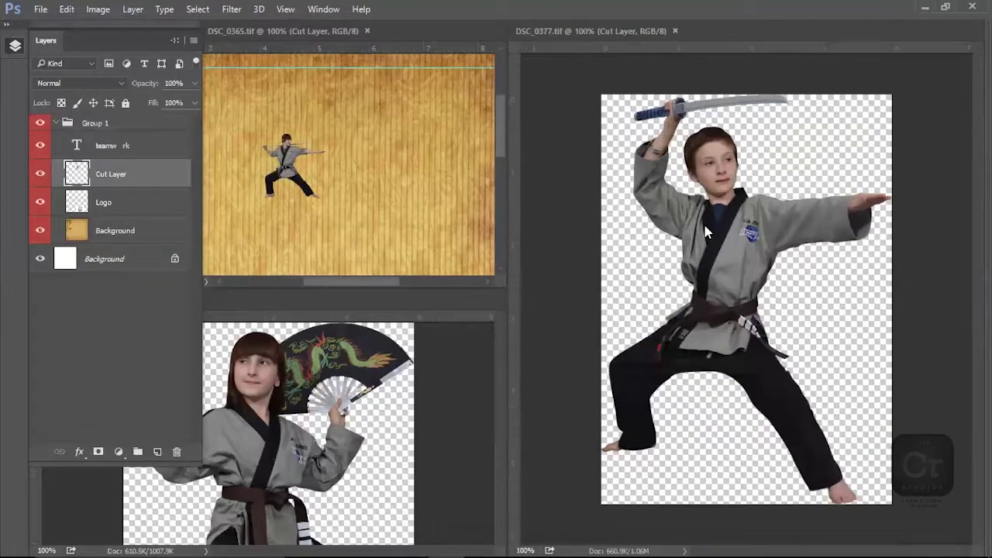
Step: Copy the sword fighter from DSC_0377 into the design, overlapping the lance fighter
{"action": "right_click", "coordinate": [706, 226]}
{"action": "left_click", "coordinate": [738, 235]}
{"action": "left_click_drag", "start_coordinate": [737, 236], "coordinate": [389, 199]}
Step: Copy the girl with the fan from DSC_0393 into the design and close the DSC_0393 and DSC_0377 documents
{"action": "left_click", "coordinate": [294, 402]}
{"action": "right_click", "coordinate": [279, 408]}
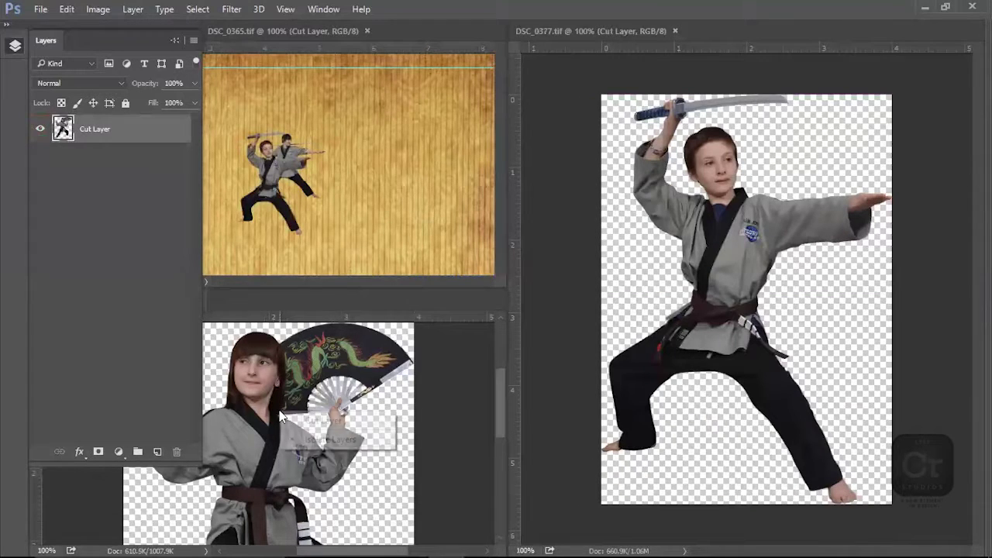
{"action": "left_click", "coordinate": [304, 421]}
{"action": "left_click_drag", "start_coordinate": [304, 424], "coordinate": [388, 182]}
{"action": "left_click", "coordinate": [401, 390]}
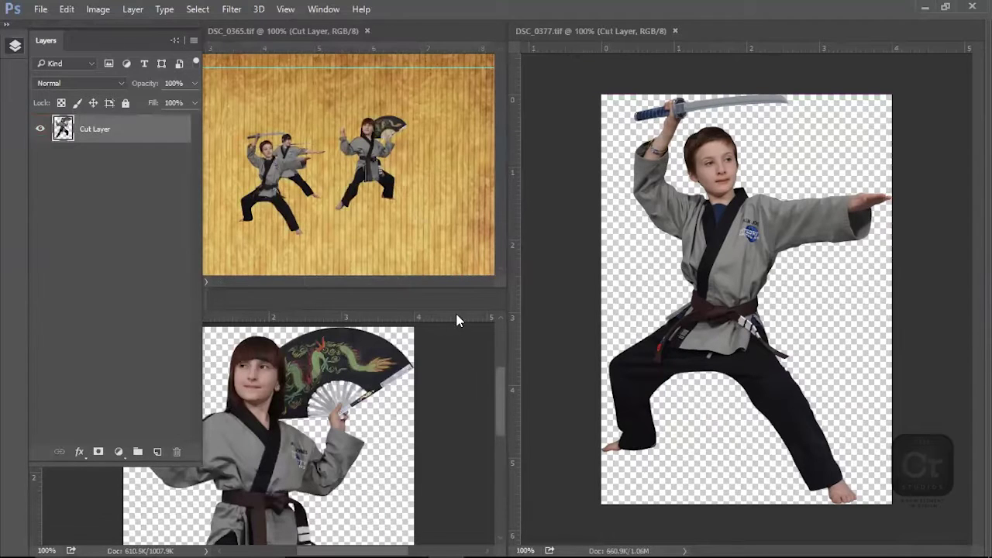
{"action": "key", "text": "ctrl+w"}
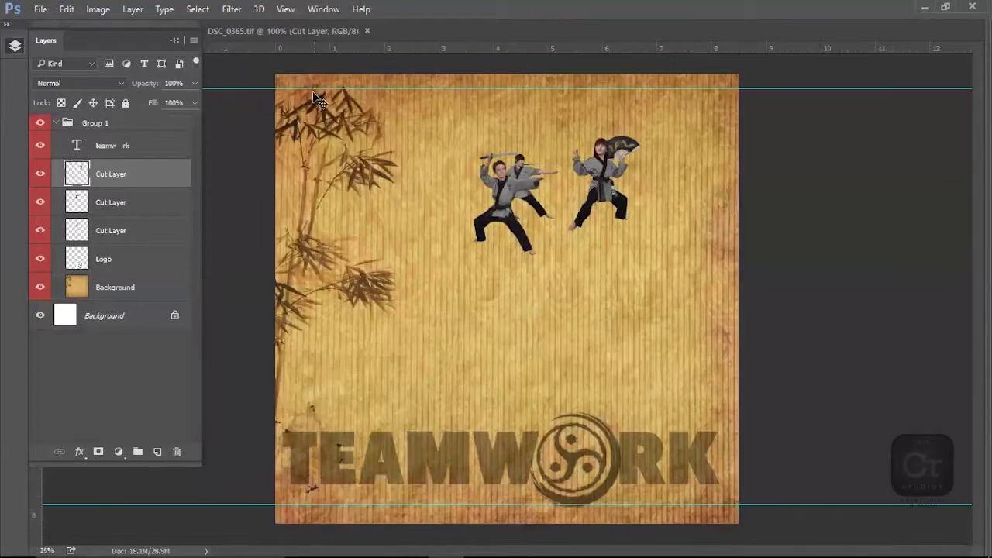
Step: Float DSC_0365 in its own window, copy the lady with two fans to the design's right edge, and close the photo
{"action": "left_click_drag", "start_coordinate": [301, 37], "coordinate": [430, 89]}
{"action": "left_click_drag", "start_coordinate": [484, 246], "coordinate": [704, 326]}
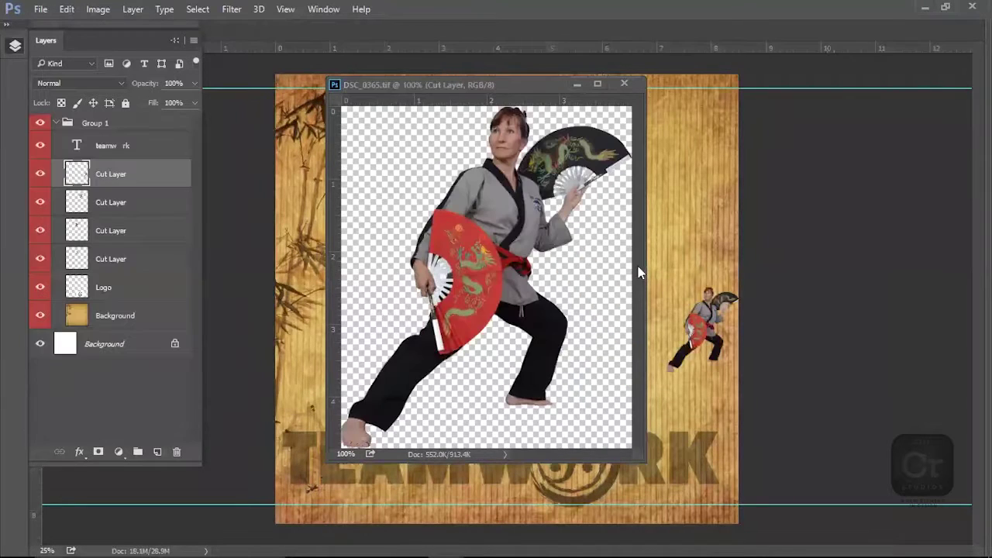
{"action": "left_click", "coordinate": [623, 83]}
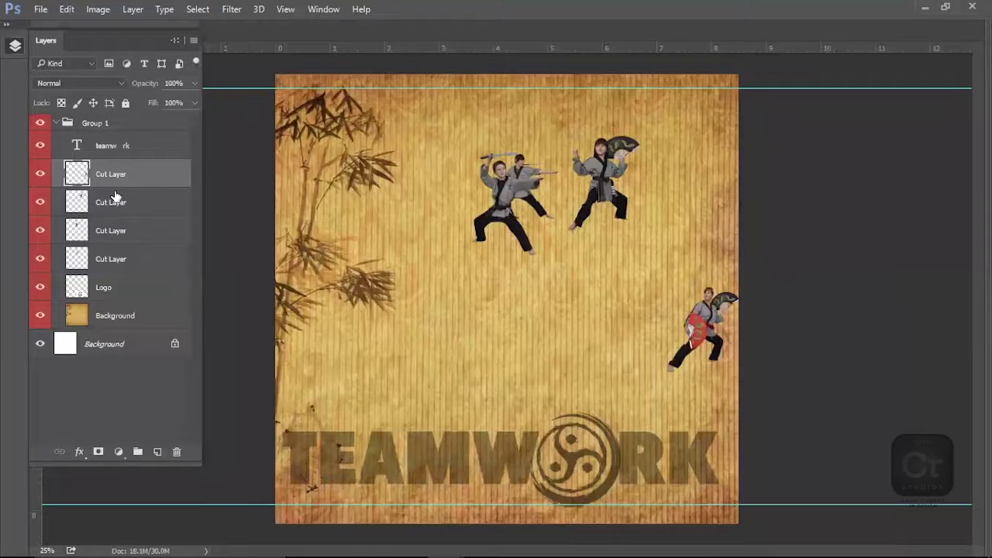
Step: Identify the topmost Cut Layer by toggling its visibility and rename it Lady
{"action": "left_click", "coordinate": [41, 176]}
{"action": "left_click", "coordinate": [40, 175]}
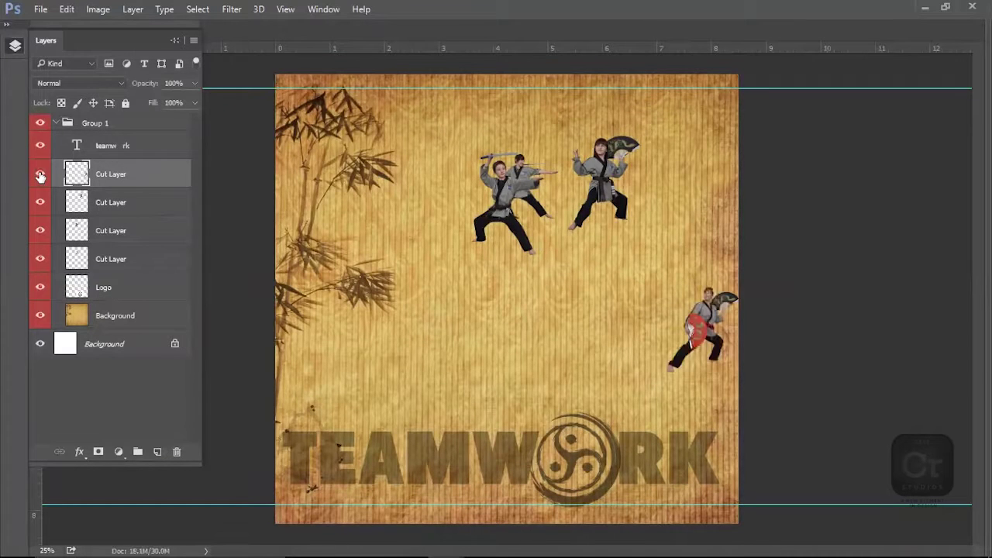
{"action": "double_click", "coordinate": [109, 173]}
{"action": "type", "text": "Lady"}
{"action": "key", "text": "Return"}
Step: Identify the Cut Layer directly below Lady by toggling its visibility and rename it Girl
{"action": "left_click", "coordinate": [41, 202]}
{"action": "left_click", "coordinate": [40, 202]}
{"action": "double_click", "coordinate": [107, 203]}
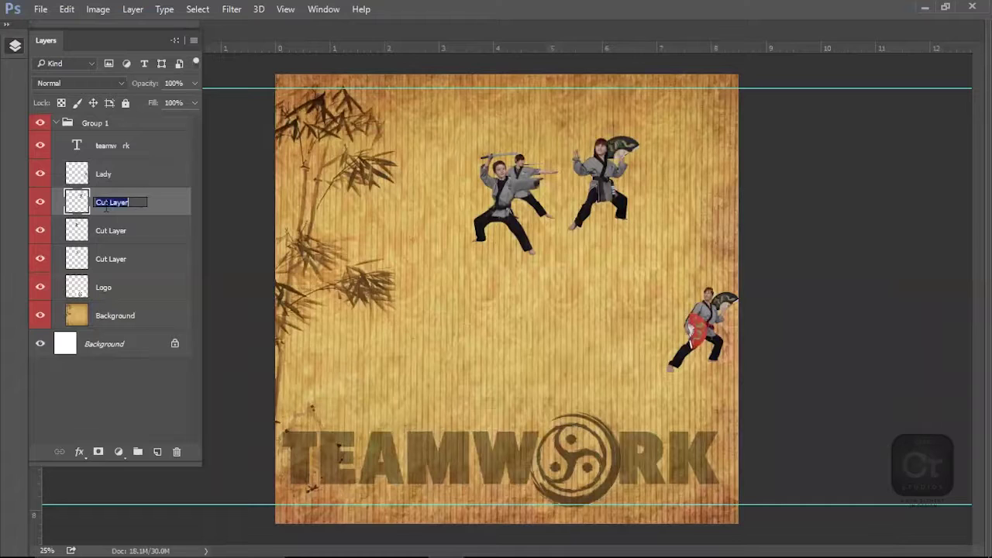
{"action": "type", "text": "Girl"}
{"action": "key", "text": "Return"}
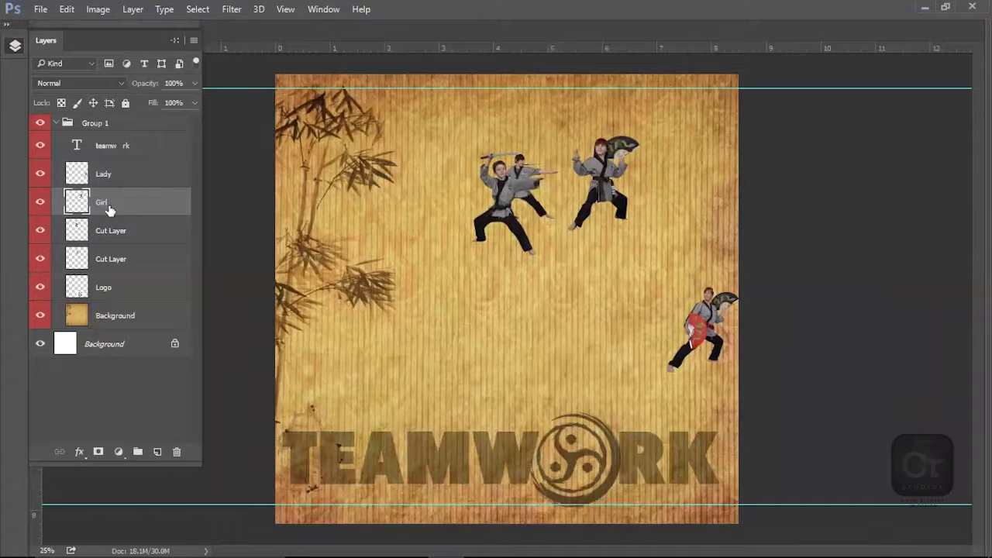
Step: Hide the Girl layer, check the Cut Layer below it by toggling its visibility, and rename that layer Sword
{"action": "left_click", "coordinate": [40, 203]}
{"action": "left_click", "coordinate": [41, 229]}
{"action": "left_click", "coordinate": [40, 229]}
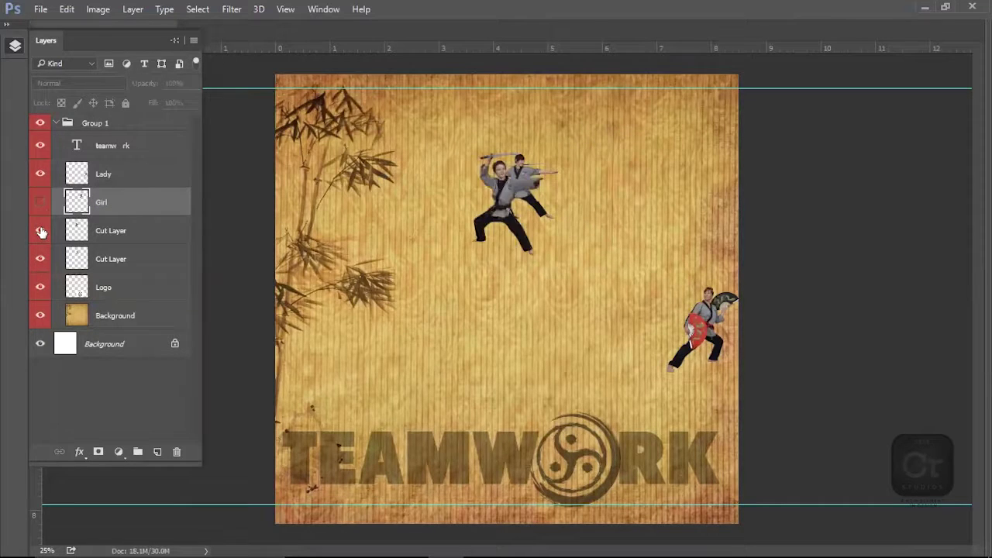
{"action": "double_click", "coordinate": [111, 233]}
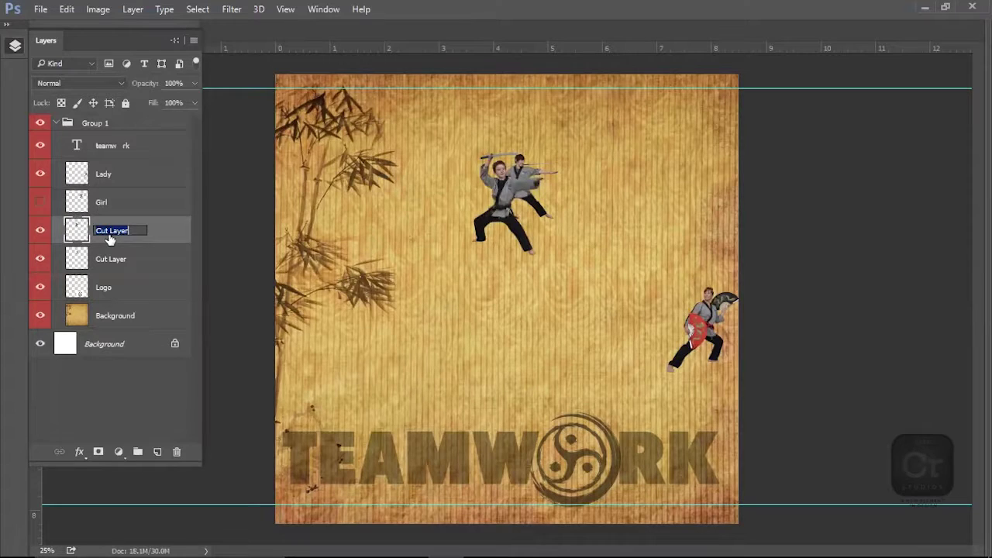
{"action": "type", "text": "Sword"}
{"action": "key", "text": "Return"}
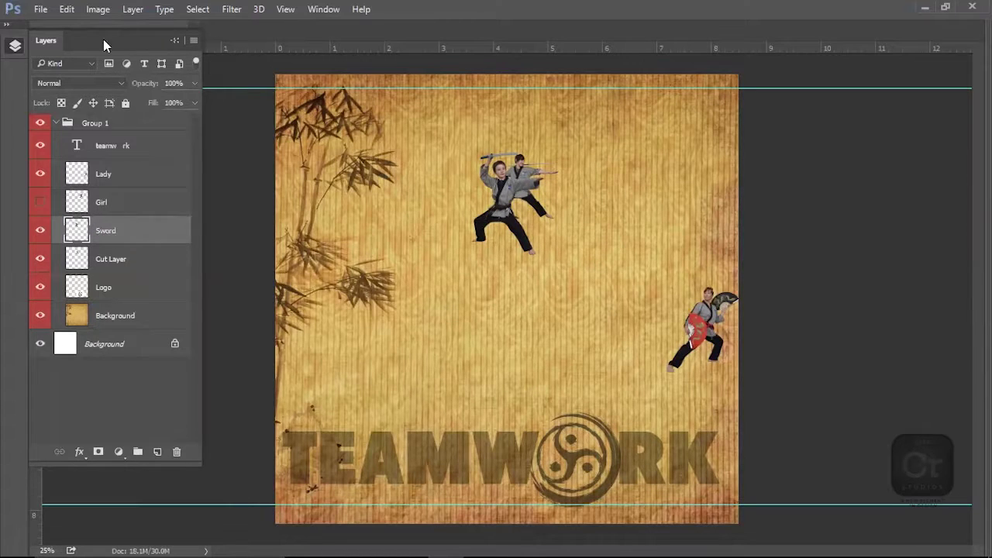
Step: Rename the remaining Cut Layer as Lance after checking its visibility, and show the Girl layer again
{"action": "left_click", "coordinate": [40, 231]}
{"action": "left_click", "coordinate": [40, 231]}
{"action": "left_click", "coordinate": [41, 258]}
{"action": "left_click", "coordinate": [41, 259]}
{"action": "double_click", "coordinate": [110, 263]}
{"action": "type", "text": "Lance"}
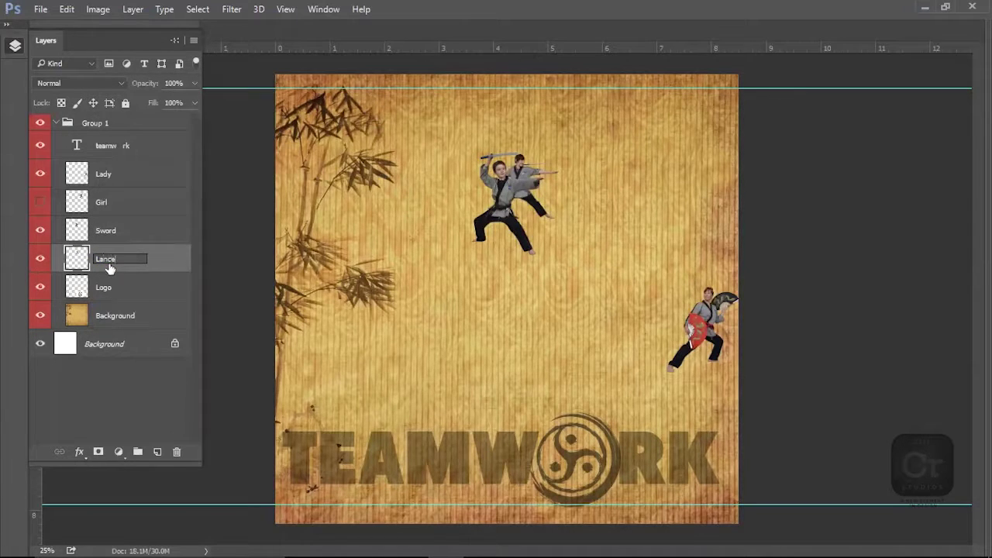
{"action": "key", "text": "Return"}
{"action": "left_click", "coordinate": [33, 202]}
Step: Group the Lady, Girl, Sword and Lance layers as Pictures and move the group above the TEAMWORK text layer
{"action": "left_click", "coordinate": [133, 173]}
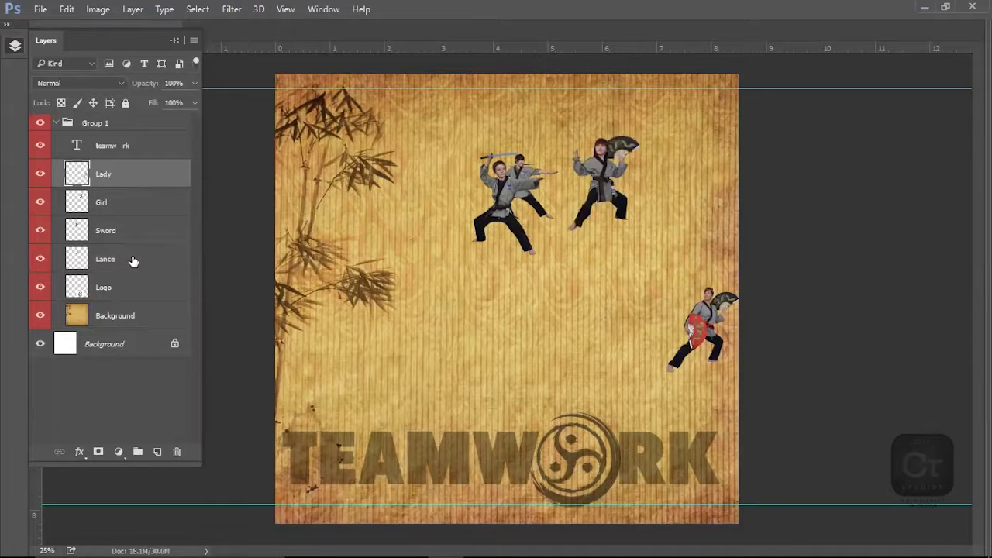
{"action": "left_click", "coordinate": [134, 263], "text": "shift"}
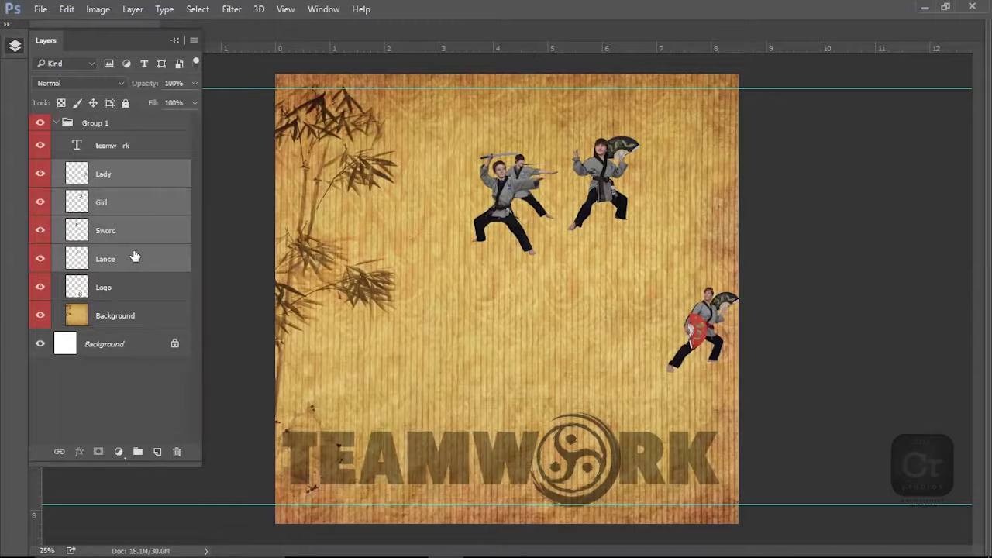
{"action": "key", "text": "ctrl+g"}
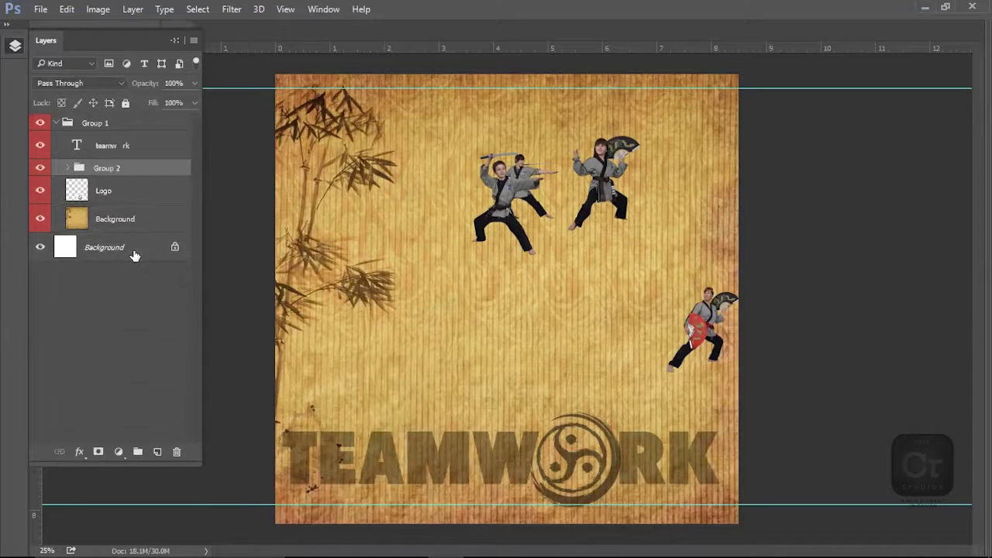
{"action": "double_click", "coordinate": [105, 168]}
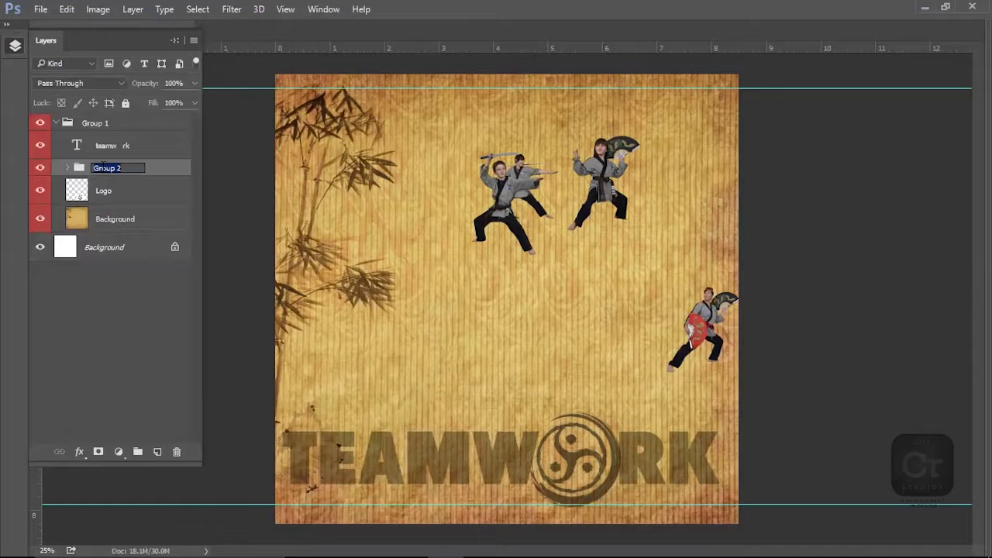
{"action": "type", "text": "Plctures"}
{"action": "key", "text": "Return"}
{"action": "left_click_drag", "start_coordinate": [103, 171], "coordinate": [116, 131]}
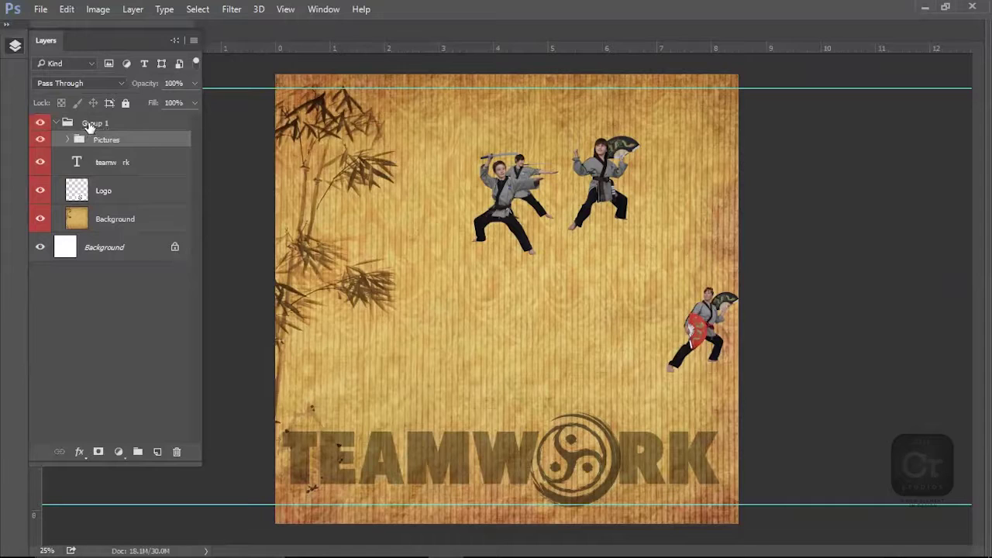
Step: Move the Pictures group to the bottom of Group 1, collapse Group 1, and add a new empty layer above it
{"action": "left_click_drag", "start_coordinate": [97, 141], "coordinate": [98, 230]}
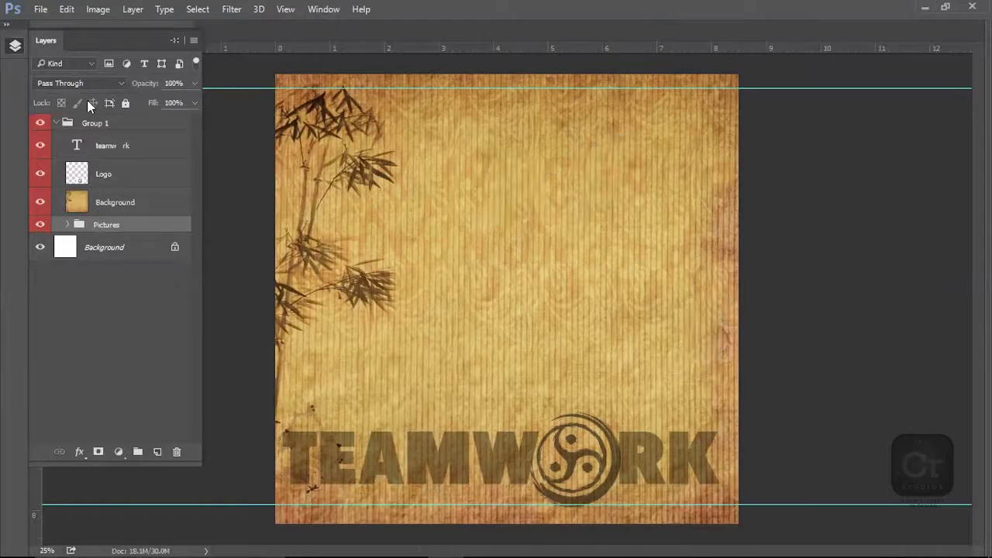
{"action": "left_click", "coordinate": [58, 124]}
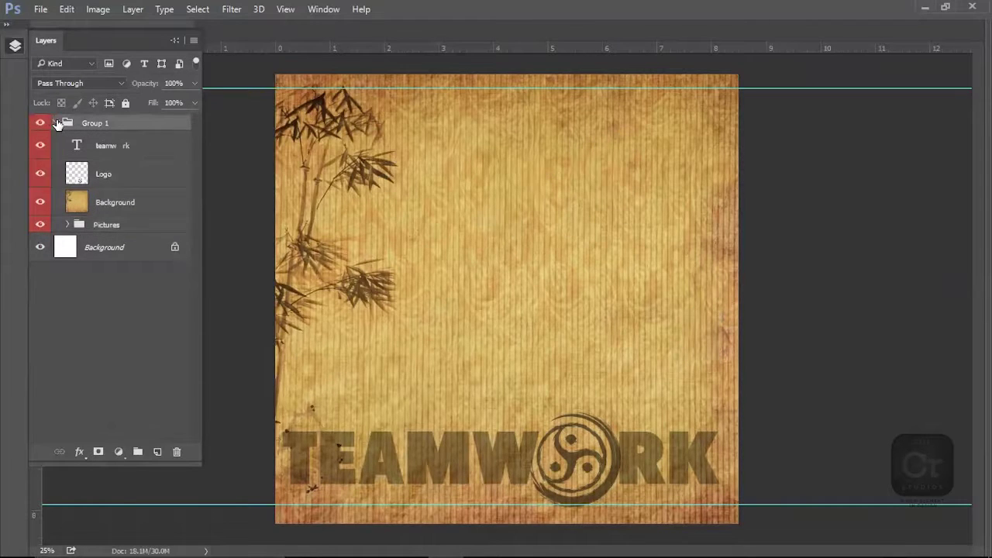
{"action": "left_click", "coordinate": [55, 122]}
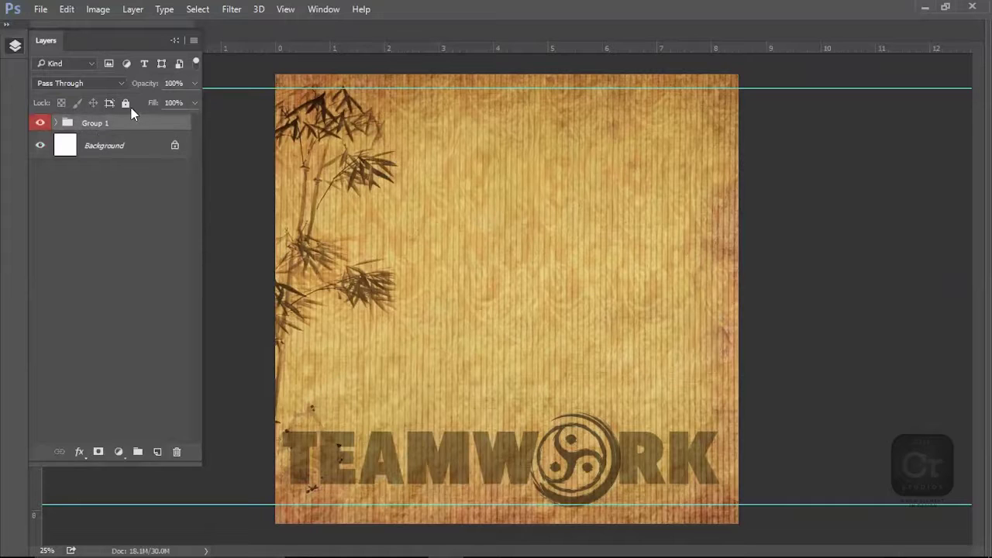
{"action": "key", "text": "ctrl+shift+alt+n"}
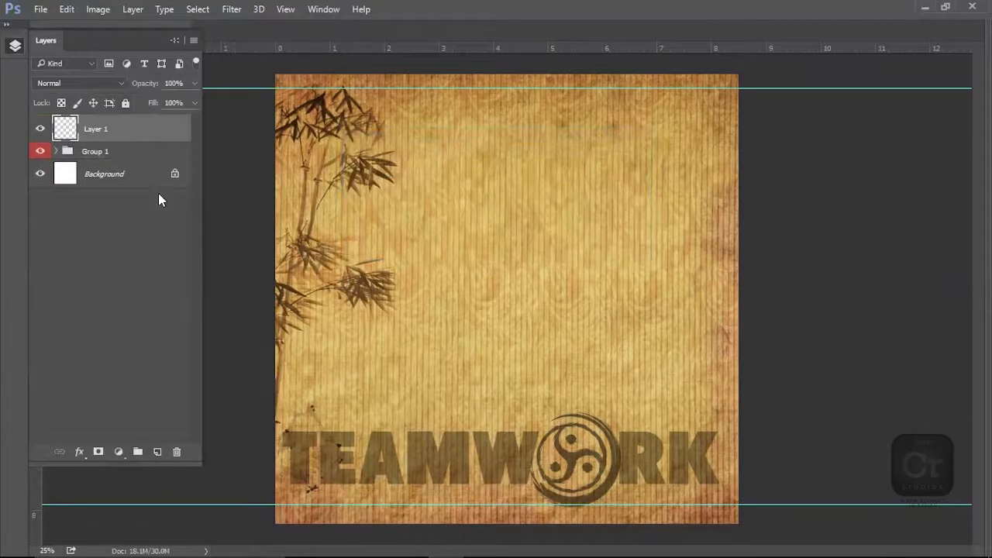
Step: Move the Pictures group out of Group 1 to the top of the layer stack, checking the separation by toggling Group 1's visibility
{"action": "left_click", "coordinate": [56, 151]}
{"action": "left_click_drag", "start_coordinate": [104, 256], "coordinate": [120, 118]}
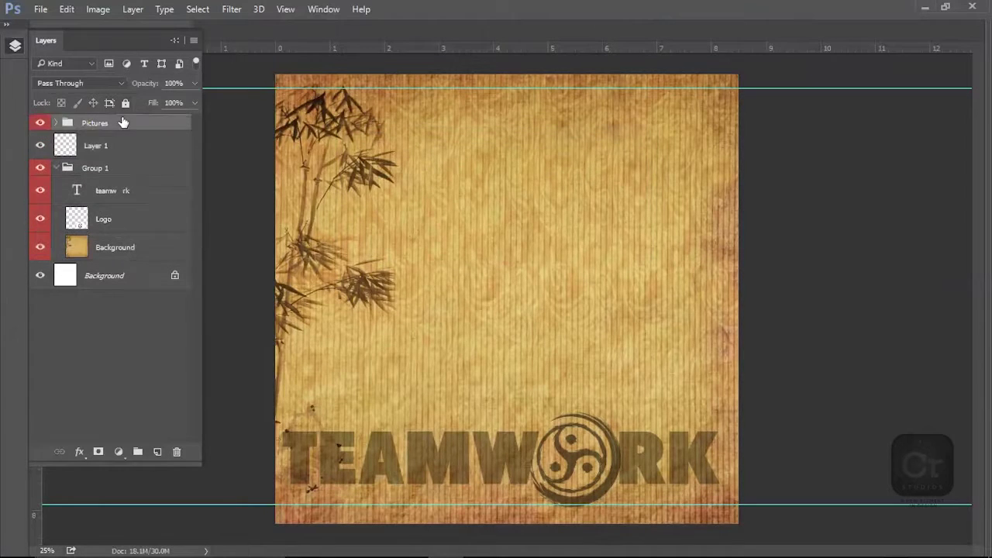
{"action": "left_click", "coordinate": [41, 168]}
{"action": "left_click", "coordinate": [56, 167]}
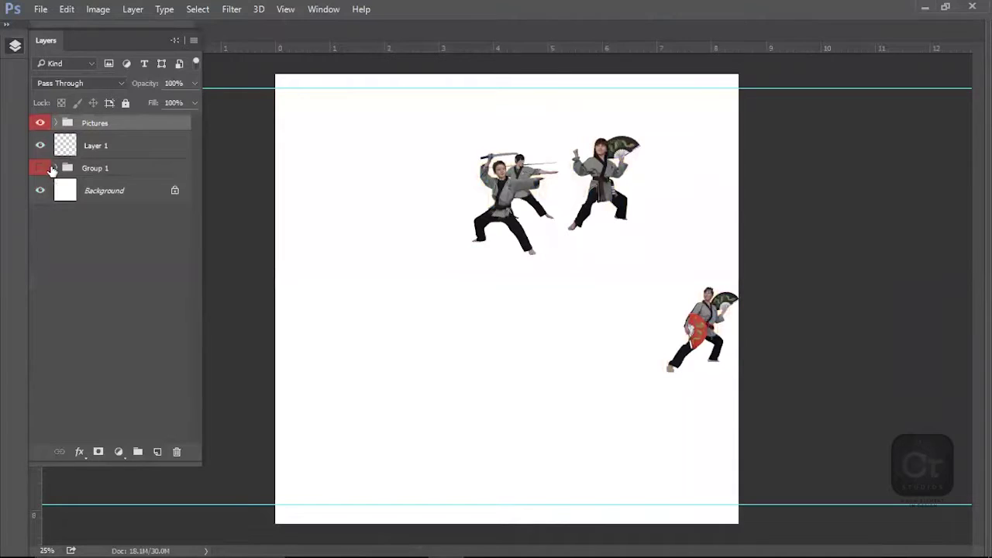
{"action": "left_click", "coordinate": [40, 168]}
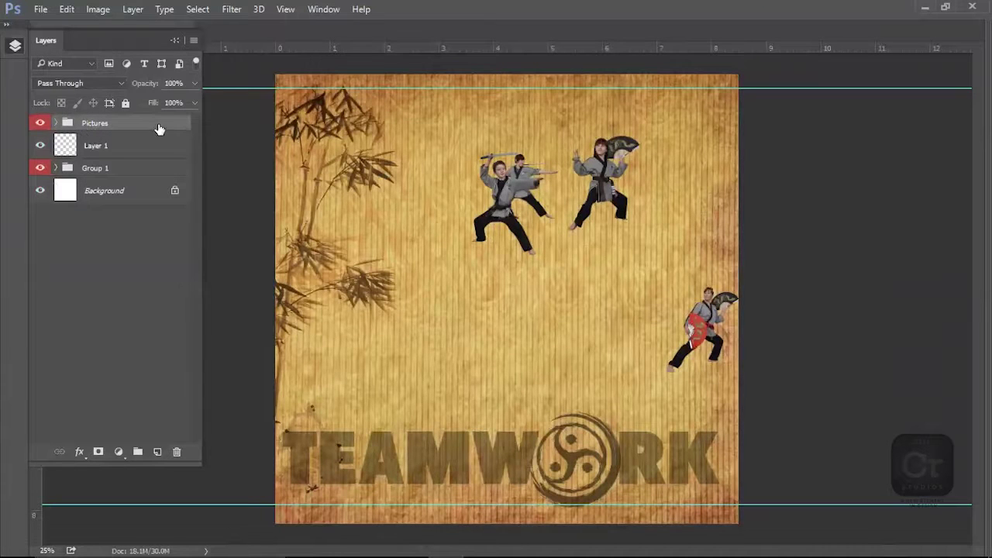
Step: Move the Lady figure up and the Girl figure left so all four cut-outs sit close together
{"action": "right_click", "coordinate": [706, 318]}
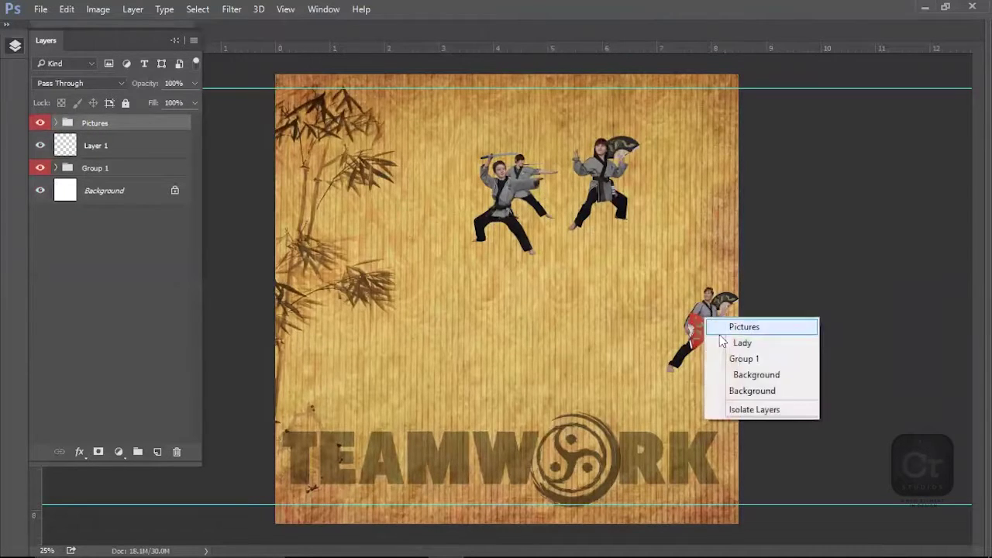
{"action": "left_click", "coordinate": [742, 343]}
{"action": "left_click_drag", "start_coordinate": [741, 343], "coordinate": [589, 236]}
{"action": "right_click", "coordinate": [606, 161]}
{"action": "left_click", "coordinate": [641, 187]}
{"action": "left_click_drag", "start_coordinate": [641, 188], "coordinate": [587, 194]}
Step: Enlarge the whole Pictures group proportionally until the figures fill most of the area above the TEAMWORK text, and position it there
{"action": "left_click", "coordinate": [112, 124]}
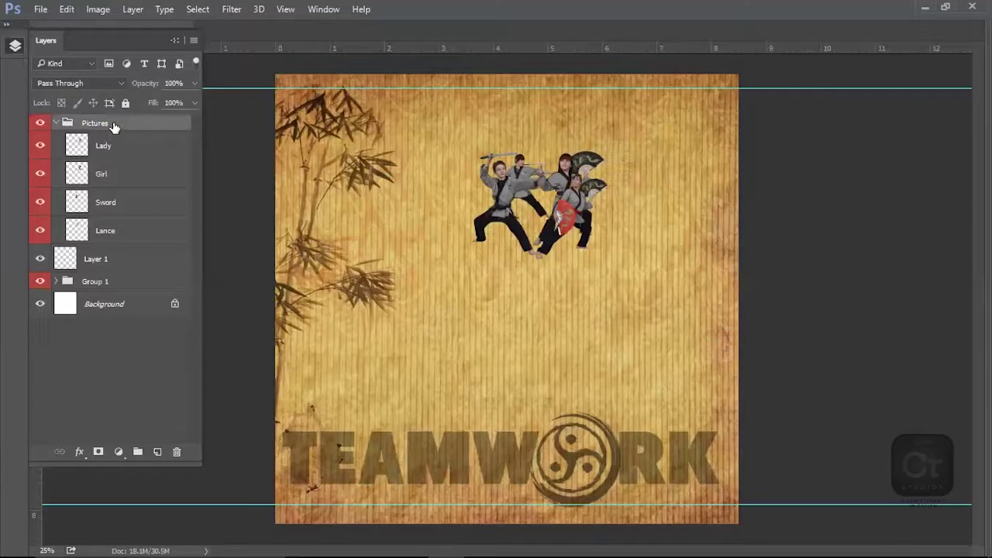
{"action": "key", "text": "ctrl+t"}
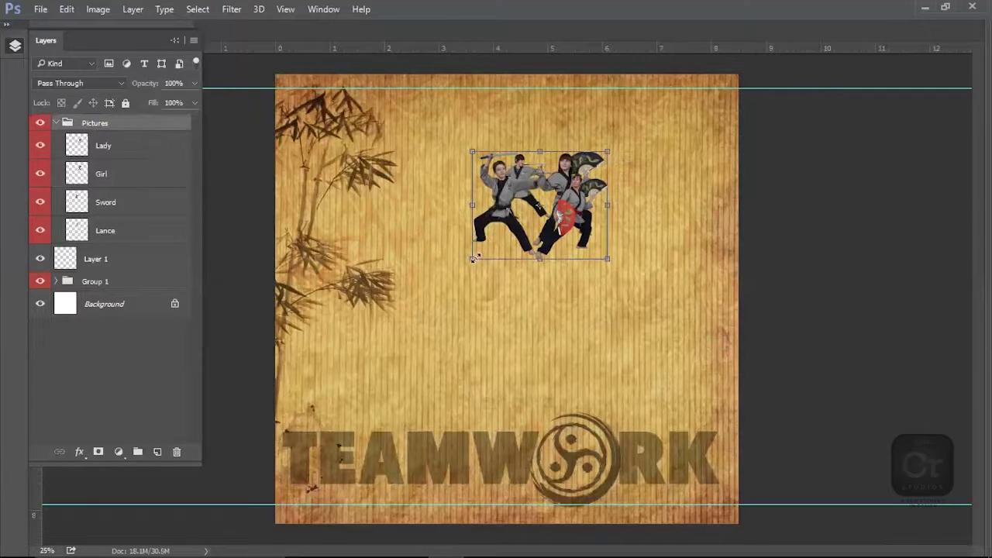
{"action": "left_click_drag", "start_coordinate": [475, 263], "coordinate": [395, 331]}
{"action": "left_click_drag", "start_coordinate": [348, 384], "coordinate": [338, 391]}
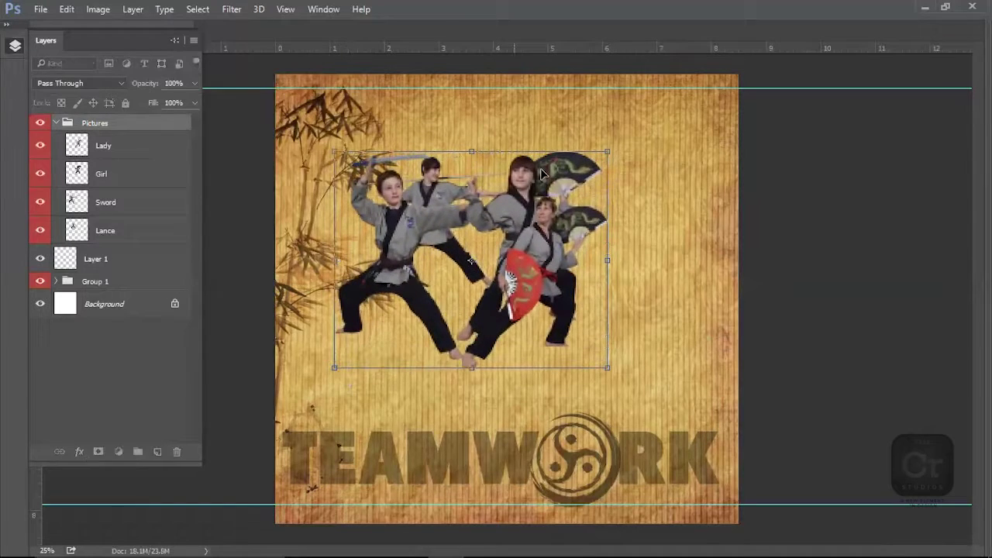
{"action": "left_click_drag", "start_coordinate": [606, 147], "coordinate": [646, 120]}
{"action": "left_click_drag", "start_coordinate": [643, 362], "coordinate": [689, 402]}
{"action": "left_click_drag", "start_coordinate": [480, 295], "coordinate": [481, 312]}
{"action": "key", "text": "Return"}
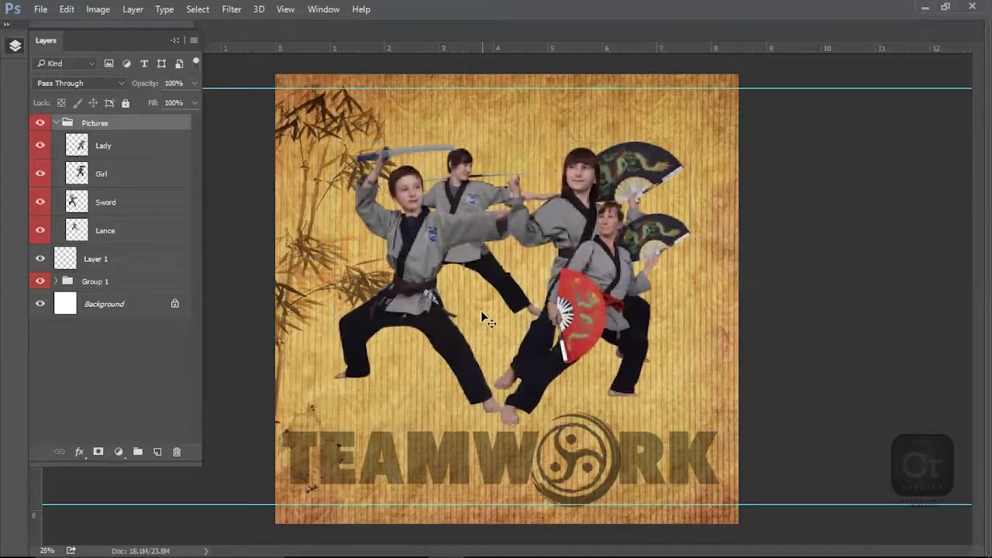
Step: Move the Sword figure down and to the left, clear of the lance figure, and scale it down slightly
{"action": "right_click", "coordinate": [411, 251]}
{"action": "left_click", "coordinate": [452, 273]}
{"action": "left_click_drag", "start_coordinate": [425, 253], "coordinate": [398, 272]}
{"action": "key", "text": "ctrl+t"}
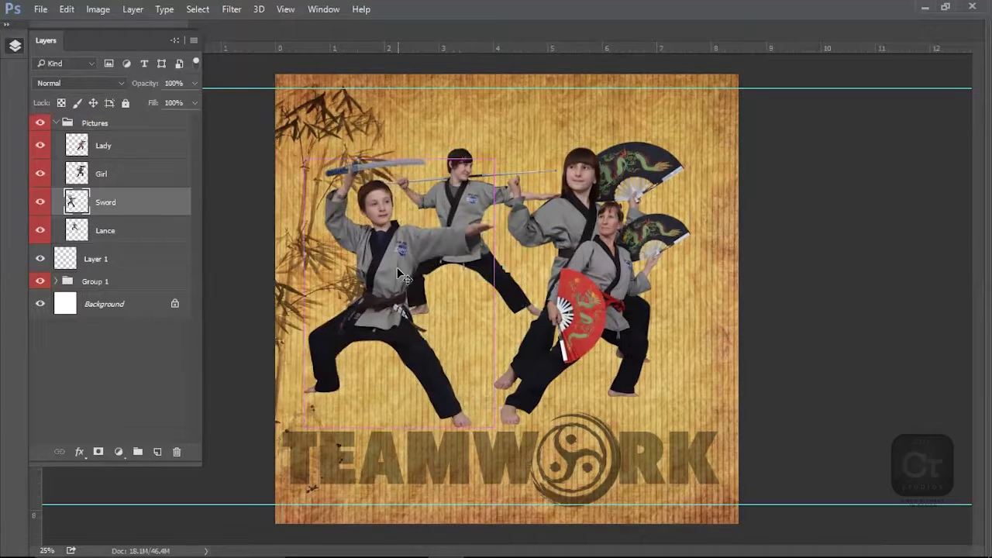
{"action": "left_click_drag", "start_coordinate": [493, 159], "coordinate": [469, 149]}
{"action": "key", "text": "Return"}
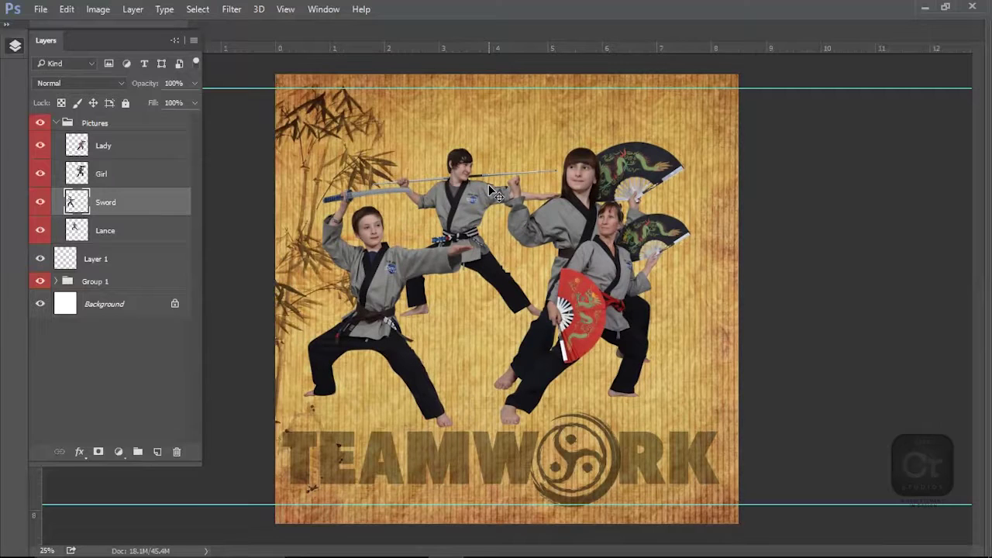
Step: Move the Girl figure left in front of the lance figure and flip it horizontally
{"action": "right_click", "coordinate": [575, 198]}
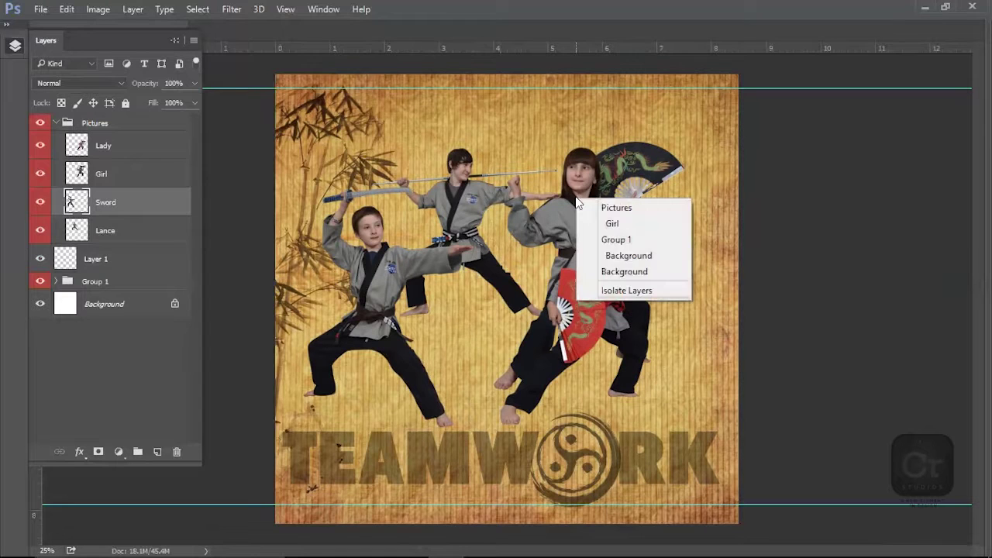
{"action": "left_click", "coordinate": [610, 223]}
{"action": "left_click_drag", "start_coordinate": [610, 223], "coordinate": [534, 220]}
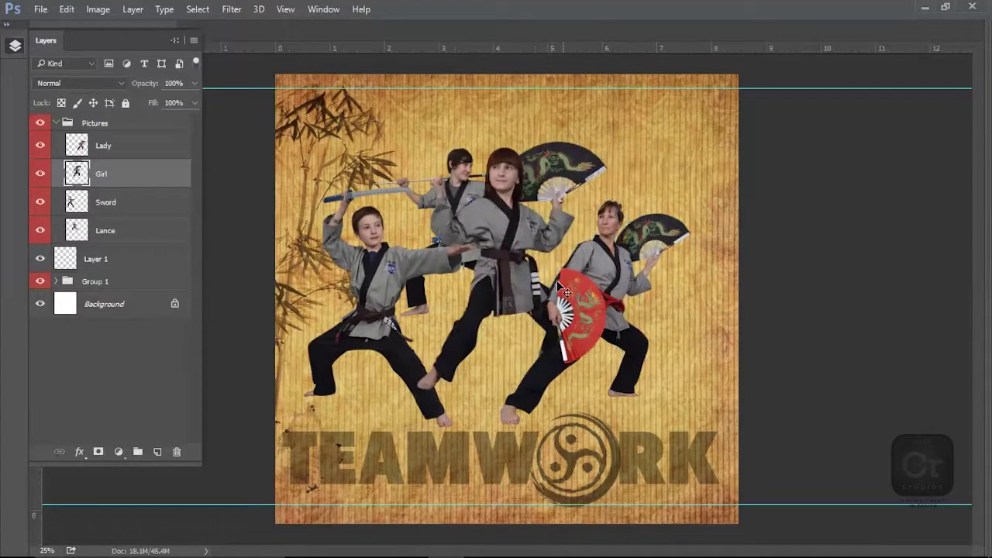
{"action": "mouse_move", "coordinate": [535, 276]}
{"action": "left_mouse_down"}
{"action": "mouse_move", "coordinate": [494, 275]}
{"action": "mouse_move", "coordinate": [518, 278]}
{"action": "left_mouse_up"}
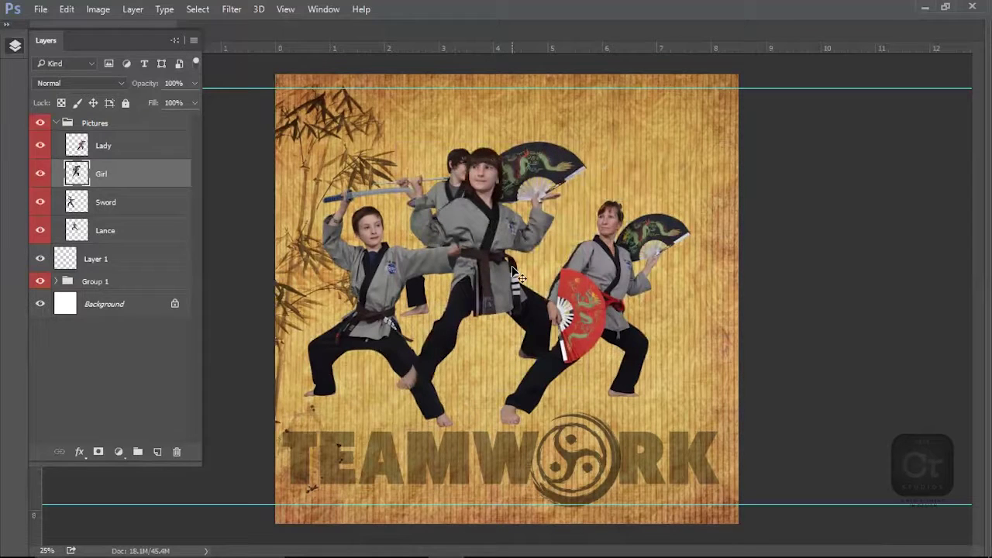
{"action": "key", "text": "ctrl+t"}
{"action": "right_click", "coordinate": [504, 248]}
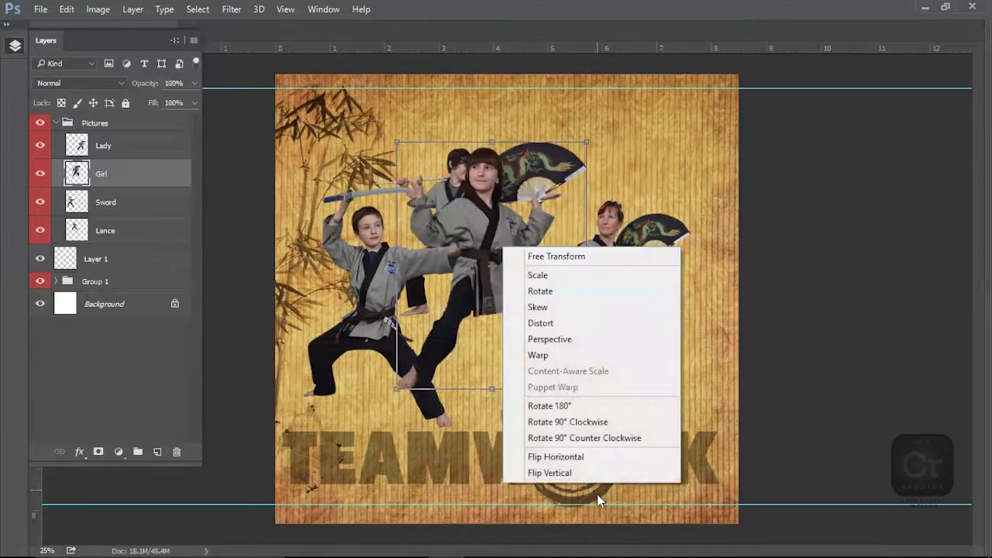
{"action": "left_click", "coordinate": [604, 457]}
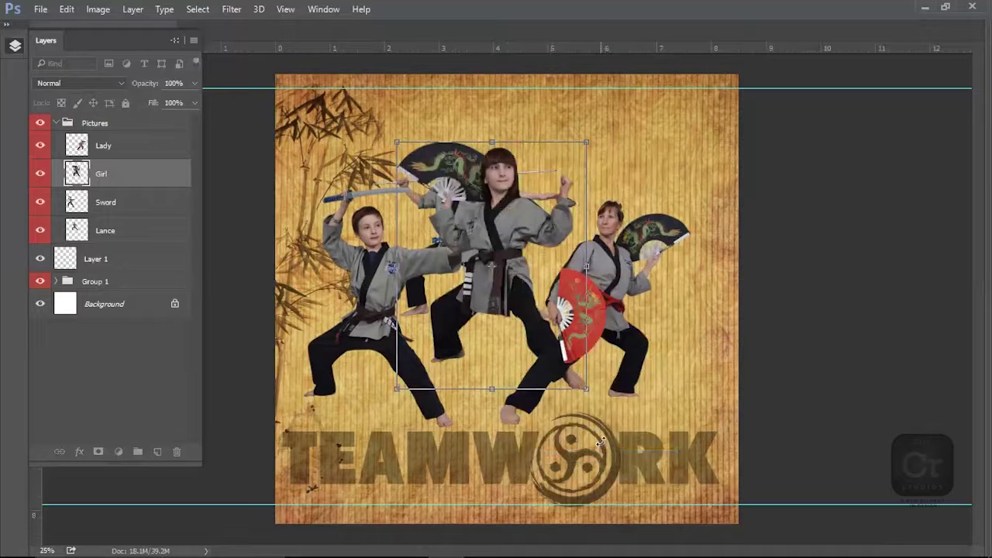
{"action": "key", "text": "Return"}
Step: Move the Girl figure up and left behind the sword figure, placing its layer at the bottom of the Pictures group
{"action": "left_click_drag", "start_coordinate": [519, 294], "coordinate": [459, 254]}
{"action": "left_click_drag", "start_coordinate": [163, 171], "coordinate": [153, 237]}
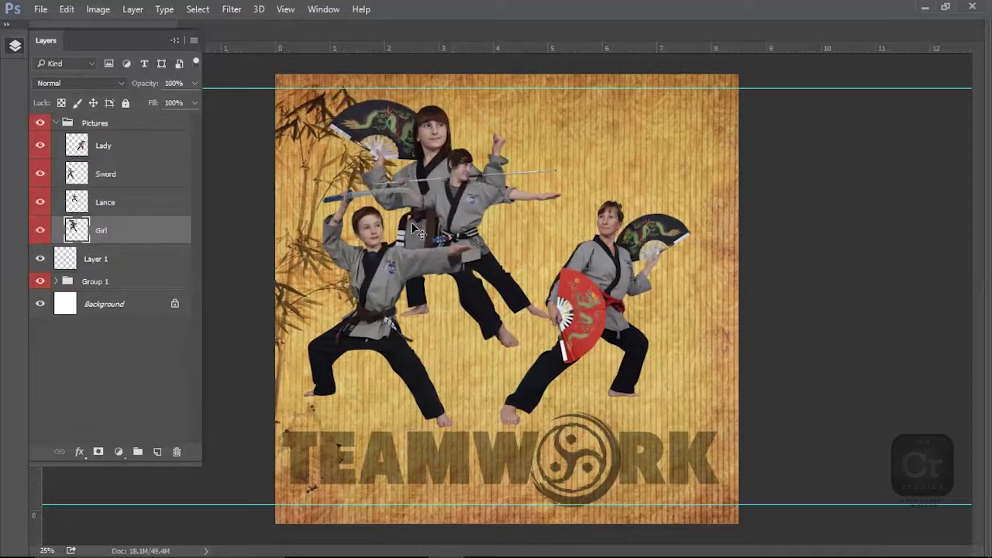
Step: Move the Lance figure to the upper right area of the canvas, above and behind the Lady figure
{"action": "right_click", "coordinate": [459, 200]}
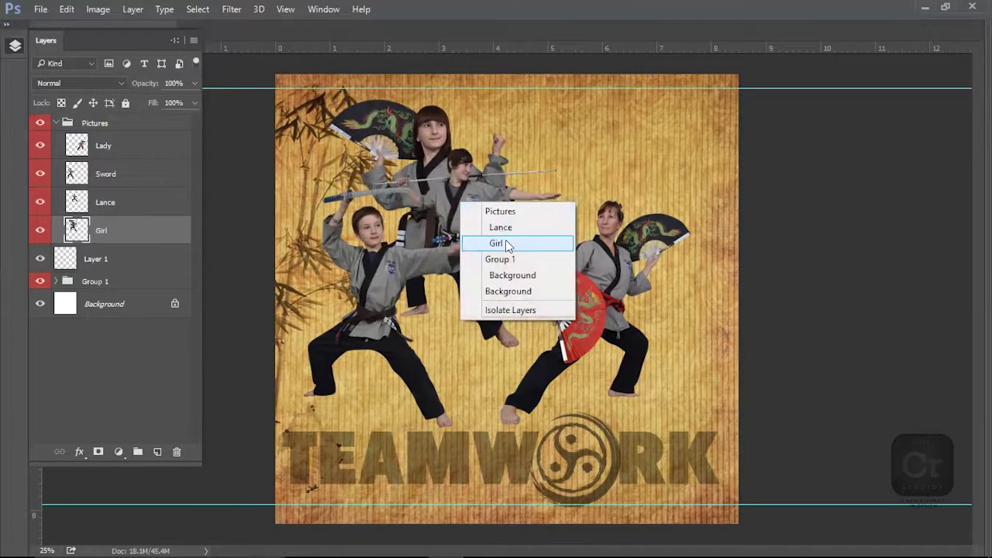
{"action": "left_click", "coordinate": [500, 227]}
{"action": "left_click_drag", "start_coordinate": [495, 230], "coordinate": [635, 213]}
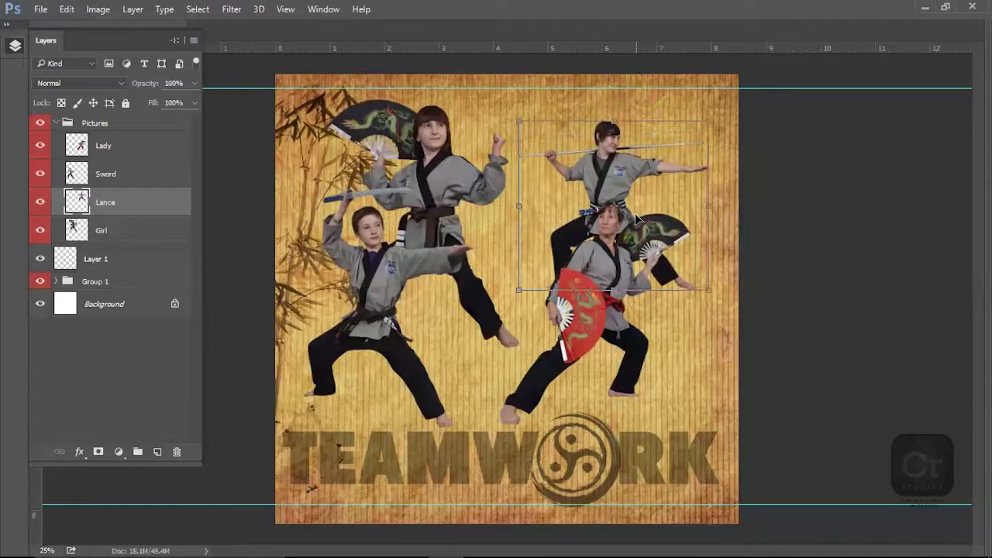
Step: Flip the Lance figure horizontally and nudge it into place above the Lady figure
{"action": "right_click", "coordinate": [624, 170]}
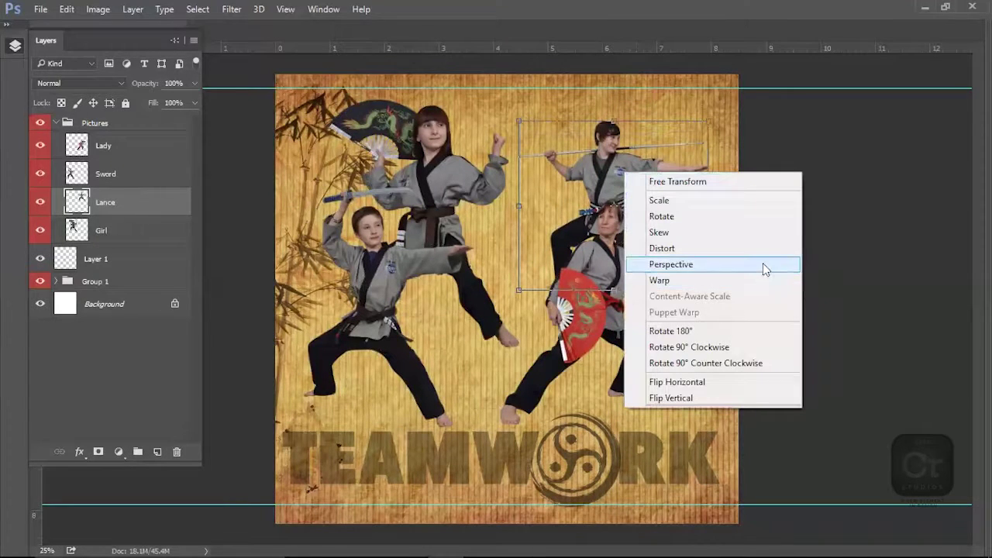
{"action": "left_click", "coordinate": [751, 380]}
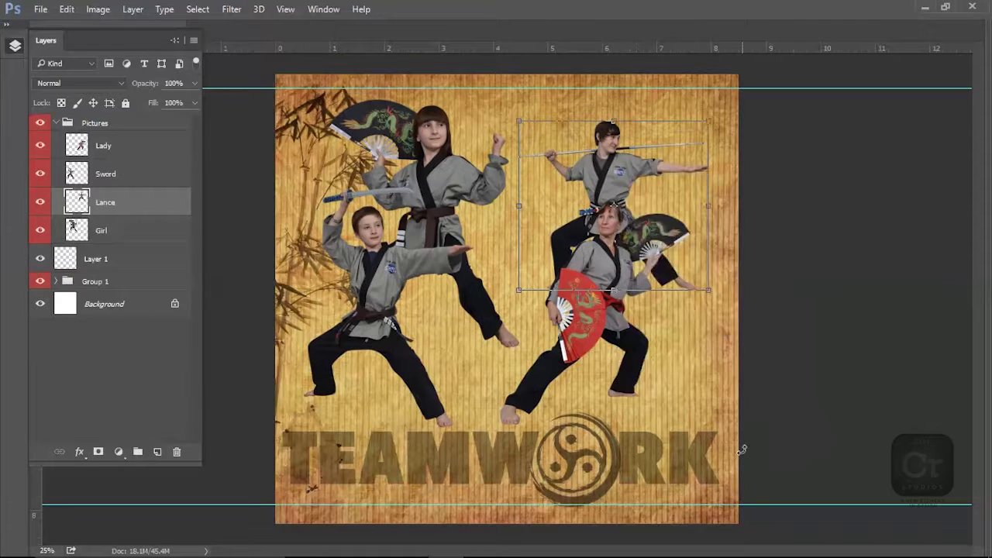
{"action": "right_click", "coordinate": [617, 179]}
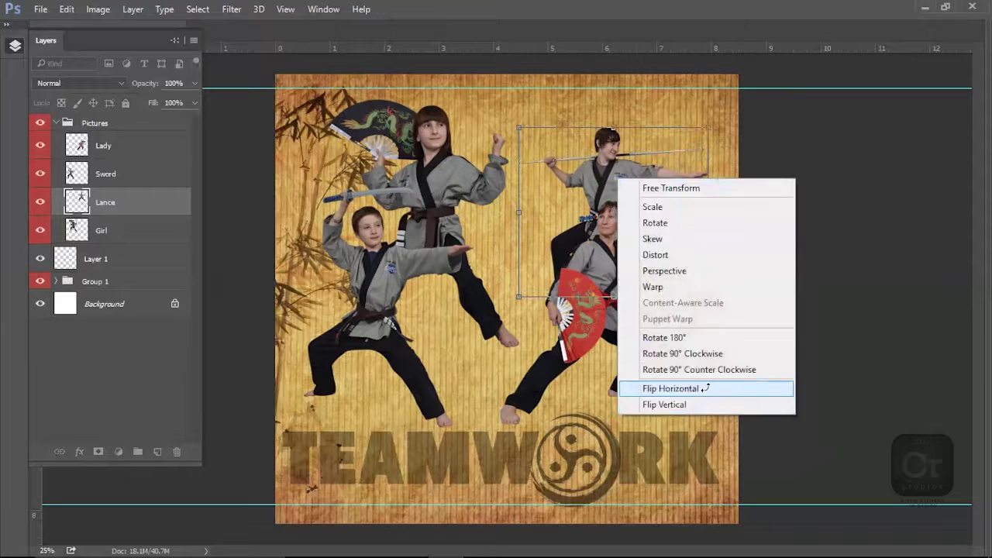
{"action": "left_click", "coordinate": [702, 386]}
{"action": "mouse_move", "coordinate": [629, 213]}
{"action": "left_mouse_down"}
{"action": "mouse_move", "coordinate": [644, 178]}
{"action": "mouse_move", "coordinate": [634, 207]}
{"action": "left_mouse_up"}
{"action": "right_click", "coordinate": [605, 264]}
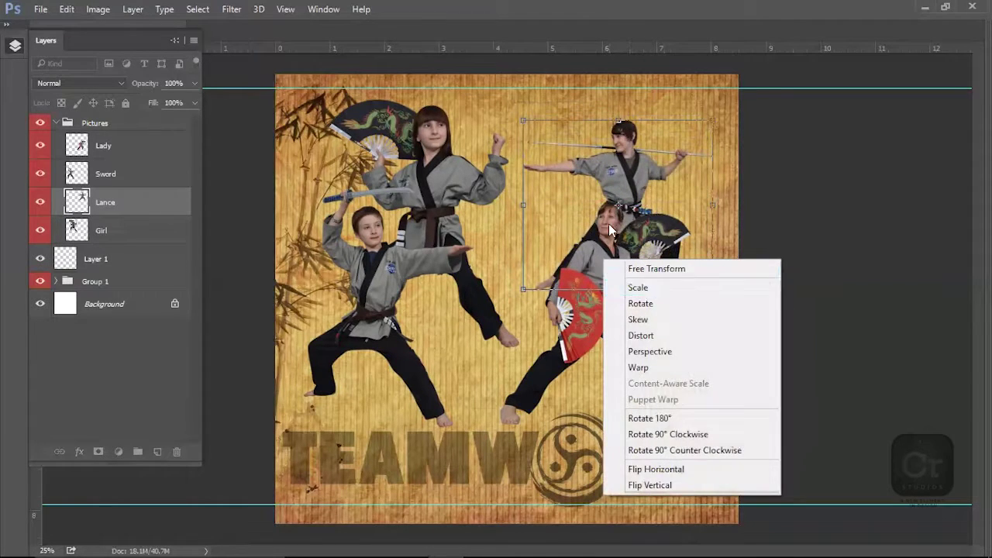
{"action": "left_click", "coordinate": [608, 224]}
{"action": "left_click_drag", "start_coordinate": [608, 176], "coordinate": [616, 183]}
{"action": "key", "text": "Return"}
Step: Examine the lettering on the Lance figure's uniform patch up close, then return to the full canvas with the Move tool
{"action": "key", "text": "z"}
{"action": "left_click", "coordinate": [692, 184]}
{"action": "left_click", "coordinate": [692, 185]}
{"action": "left_click", "coordinate": [692, 185]}
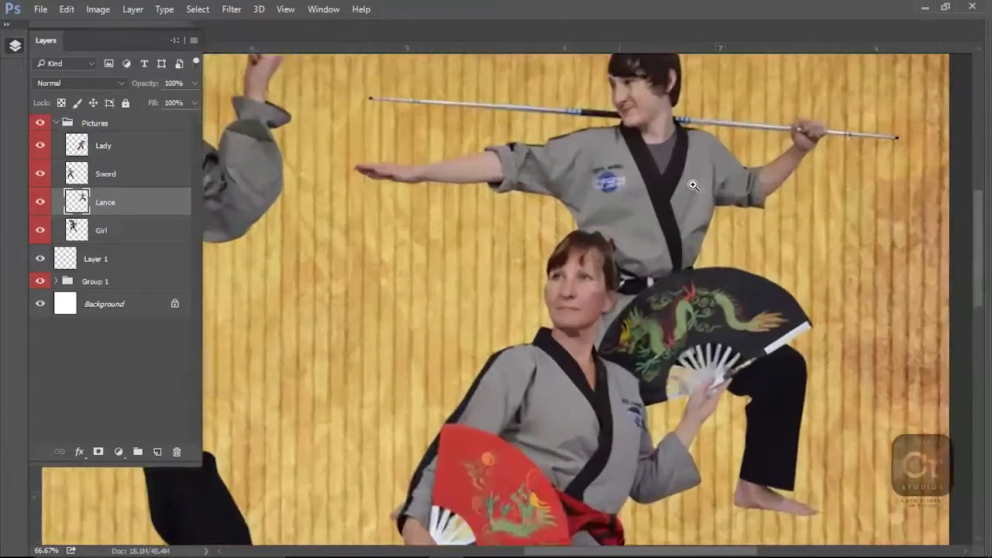
{"action": "left_click", "coordinate": [606, 158]}
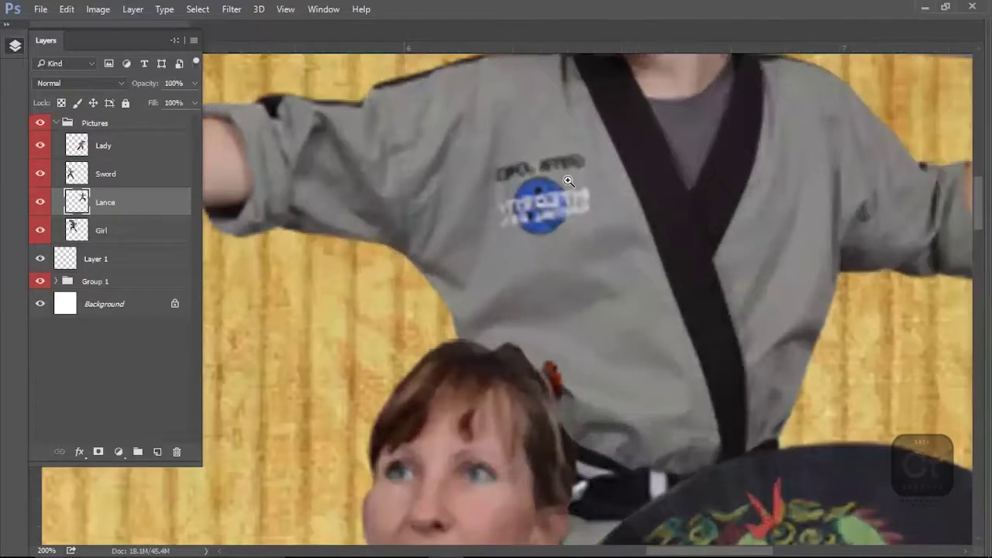
{"action": "left_click", "coordinate": [431, 160], "text": "alt"}
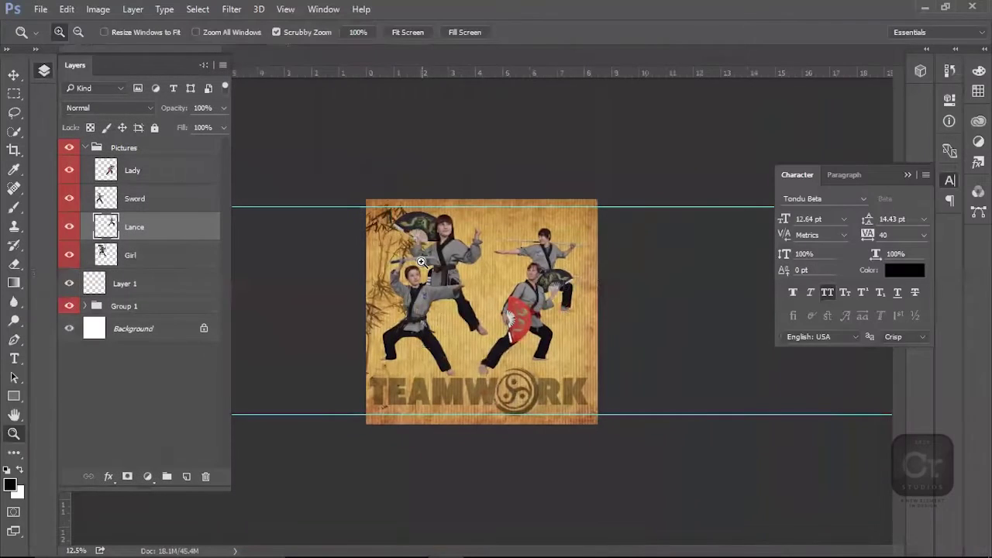
{"action": "left_click", "coordinate": [481, 343]}
{"action": "left_click", "coordinate": [485, 343]}
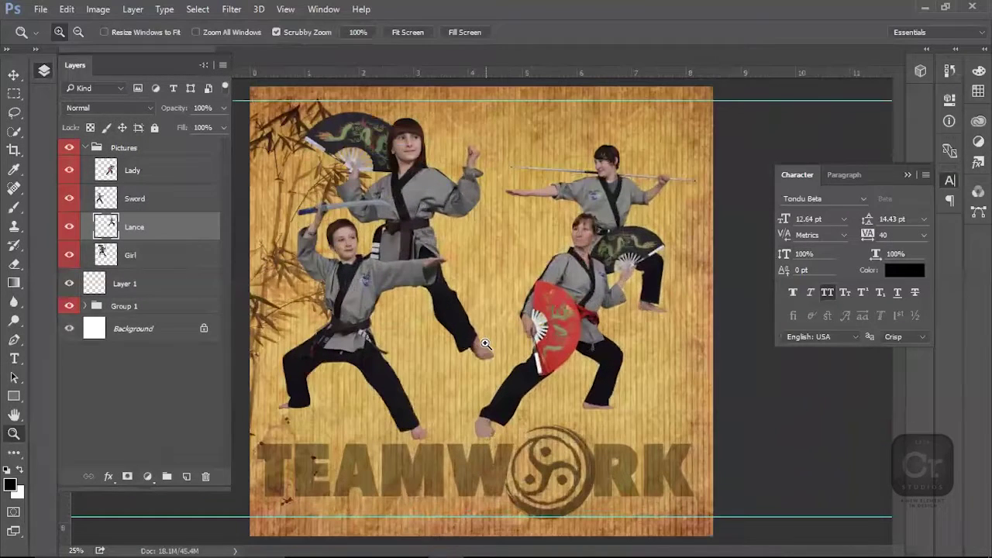
{"action": "key", "text": "b"}
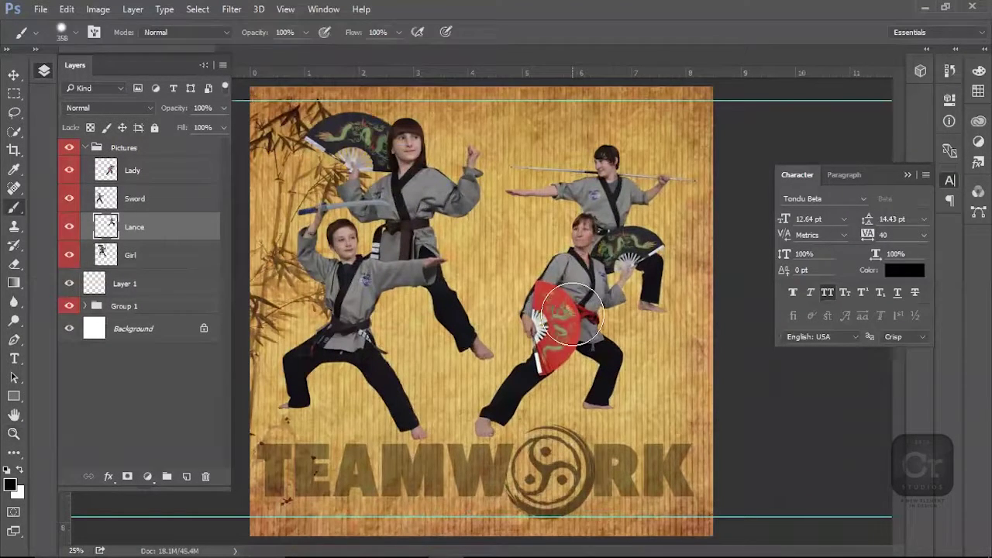
{"action": "key", "text": "v"}
{"action": "right_click", "coordinate": [570, 293]}
{"action": "left_click", "coordinate": [597, 336]}
{"action": "left_click_drag", "start_coordinate": [613, 335], "coordinate": [645, 335]}
{"action": "key", "text": "ctrl+z"}
Step: Move the Lady figure right, scale it down to about 76%, and position it just above the RK letters
{"action": "right_click", "coordinate": [575, 244]}
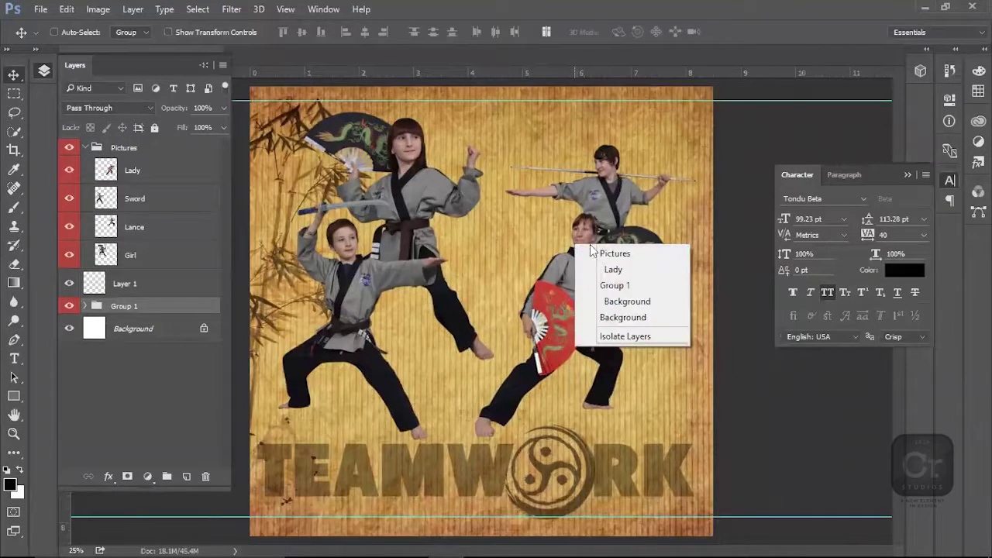
{"action": "left_click", "coordinate": [613, 269]}
{"action": "left_click_drag", "start_coordinate": [555, 310], "coordinate": [606, 312]}
{"action": "key", "text": "ctrl+t"}
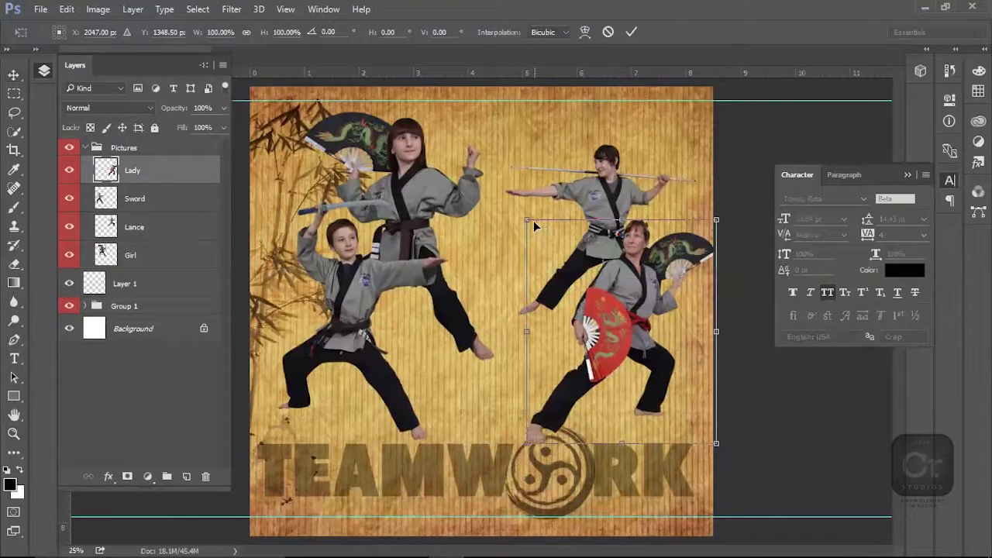
{"action": "left_click_drag", "start_coordinate": [529, 222], "coordinate": [577, 279]}
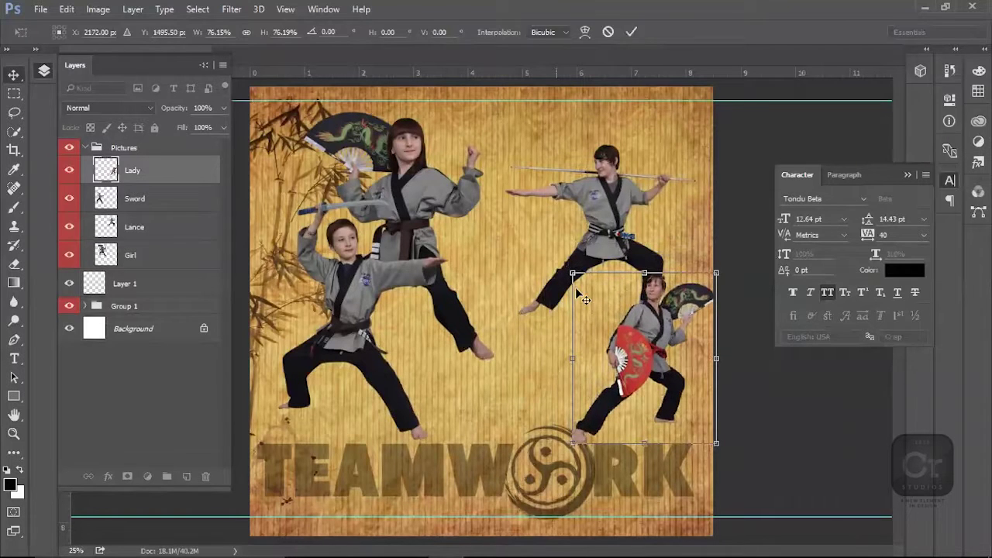
{"action": "key", "text": "Return"}
{"action": "left_click_drag", "start_coordinate": [668, 385], "coordinate": [664, 366]}
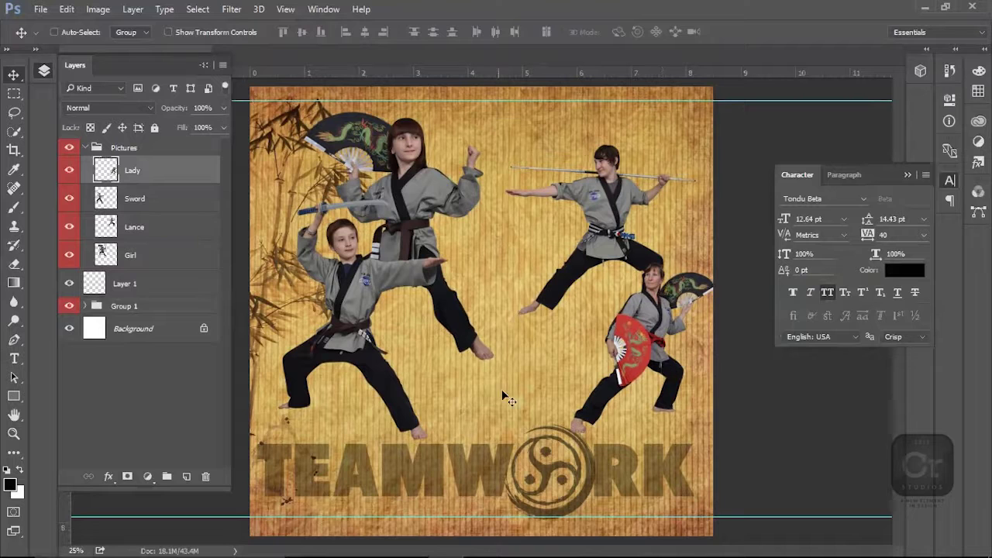
Step: Nudge the Sword figure slightly left and scale it down to about 76%, standing just above the TEAM letters
{"action": "right_click", "coordinate": [373, 298]}
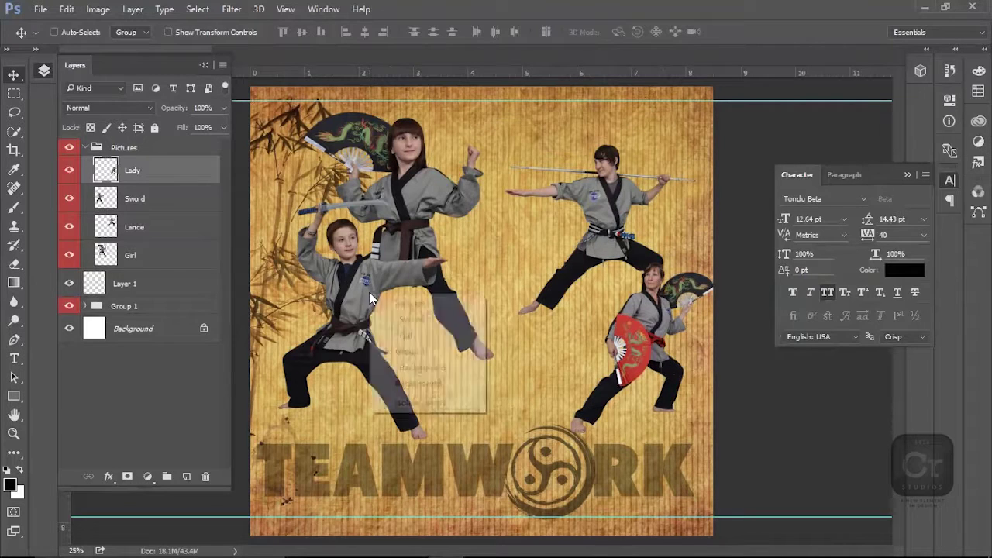
{"action": "left_click", "coordinate": [403, 320]}
{"action": "left_click_drag", "start_coordinate": [393, 310], "coordinate": [385, 316]}
{"action": "key", "text": "ctrl"}
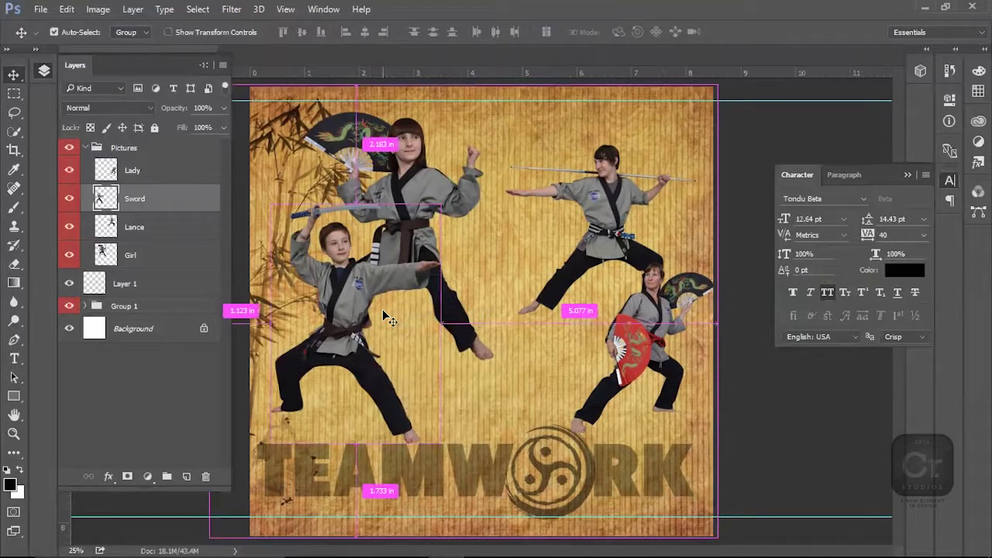
{"action": "key", "text": "ctrl+t"}
{"action": "left_click_drag", "start_coordinate": [438, 202], "coordinate": [395, 265]}
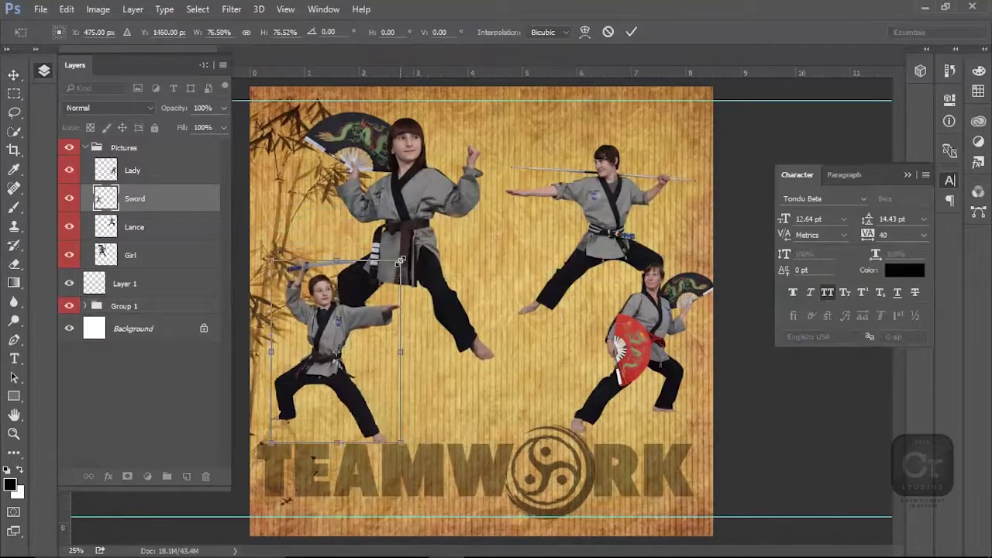
{"action": "key", "text": "Return"}
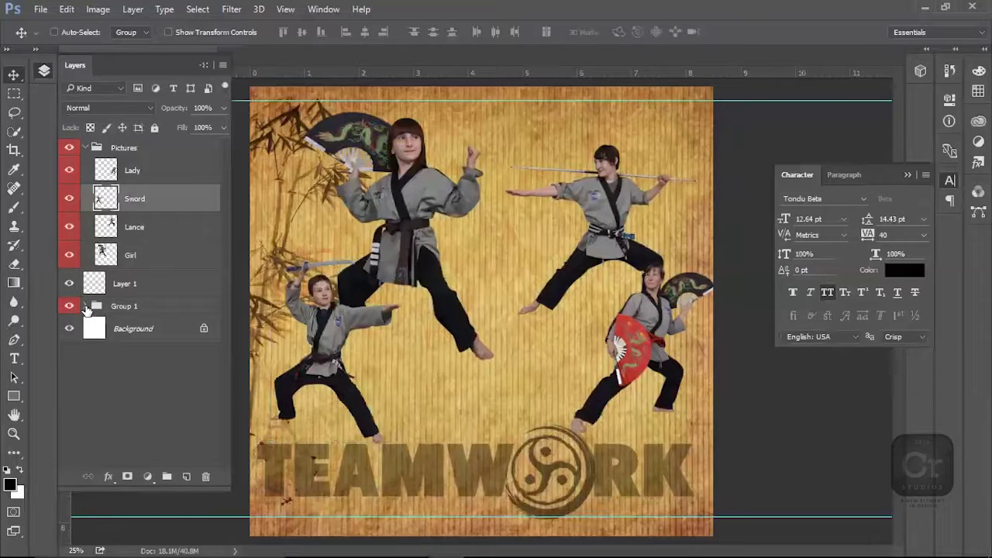
Step: Rename the Group 1 layer group as Elements
{"action": "double_click", "coordinate": [120, 306]}
{"action": "type", "text": "E"}
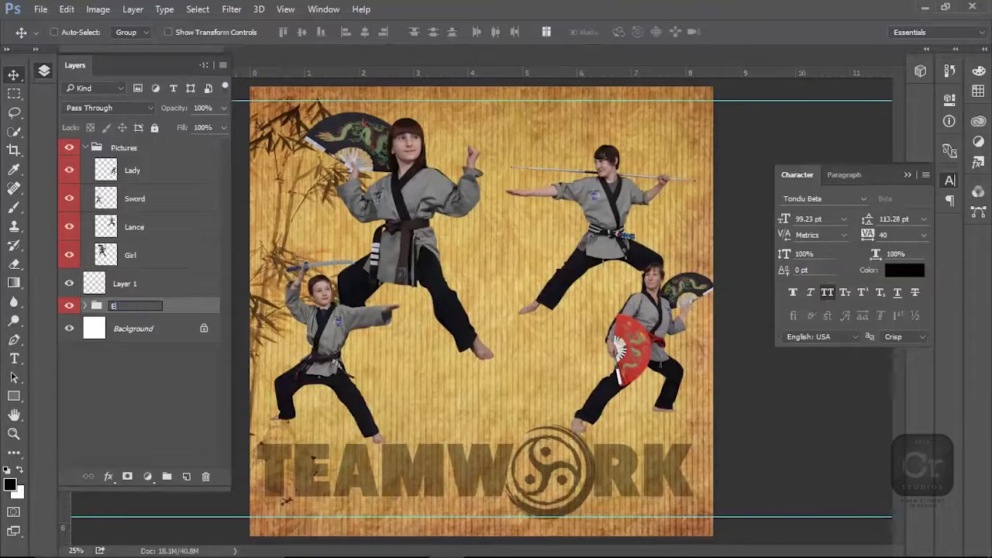
{"action": "type", "text": "lements"}
{"action": "key", "text": "Return"}
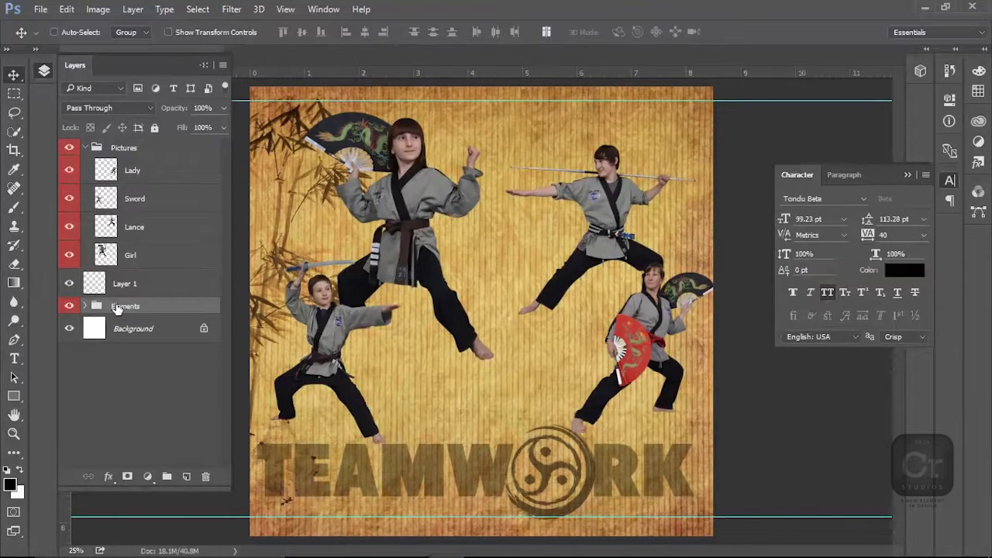
Step: Try lower positions for the Sword figure so its feet overlap the TEAM letters
{"action": "left_click", "coordinate": [138, 257]}
{"action": "left_click", "coordinate": [162, 170], "text": "shift"}
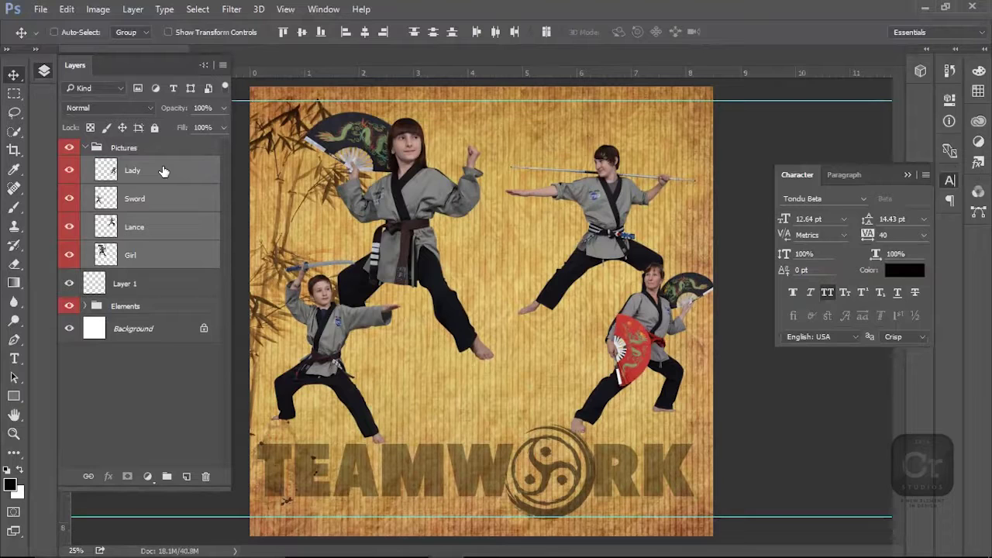
{"action": "right_click", "coordinate": [316, 329]}
{"action": "left_click", "coordinate": [348, 356]}
{"action": "left_click_drag", "start_coordinate": [356, 368], "coordinate": [354, 375]}
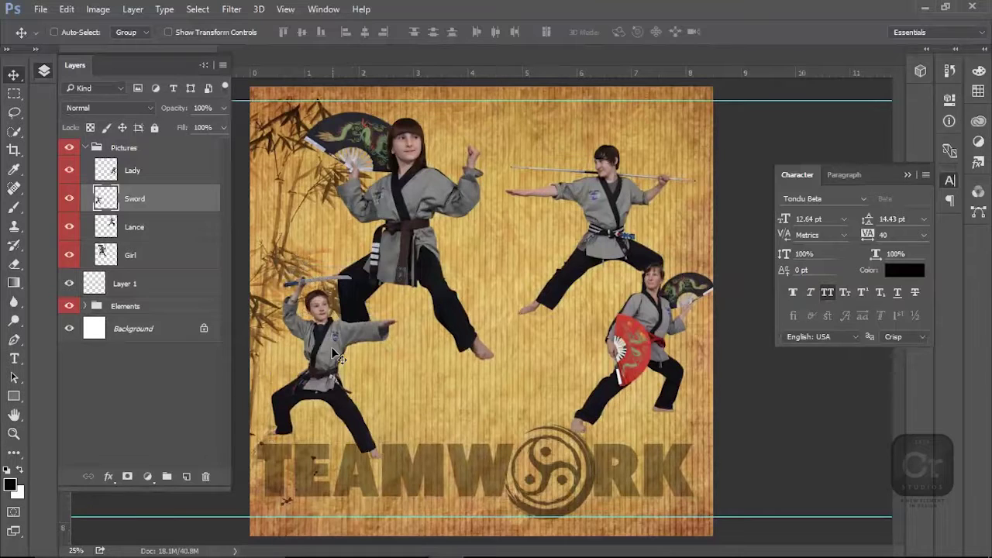
{"action": "mouse_move", "coordinate": [334, 353]}
{"action": "left_mouse_down"}
{"action": "mouse_move", "coordinate": [336, 423]}
{"action": "mouse_move", "coordinate": [336, 369]}
{"action": "left_mouse_up"}
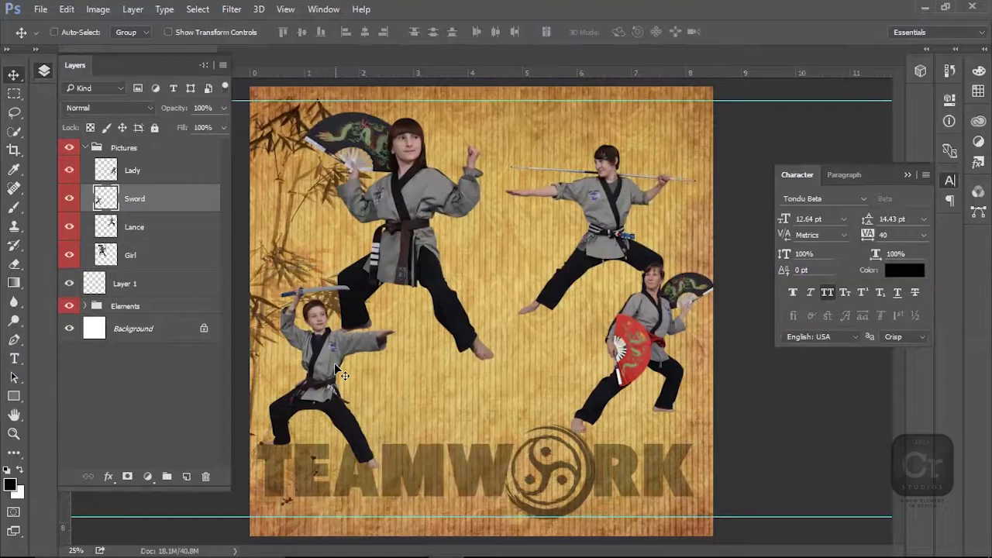
{"action": "mouse_move", "coordinate": [338, 368]}
{"action": "left_mouse_down"}
{"action": "mouse_move", "coordinate": [345, 411]}
{"action": "mouse_move", "coordinate": [347, 346]}
{"action": "mouse_move", "coordinate": [335, 352]}
{"action": "left_mouse_up"}
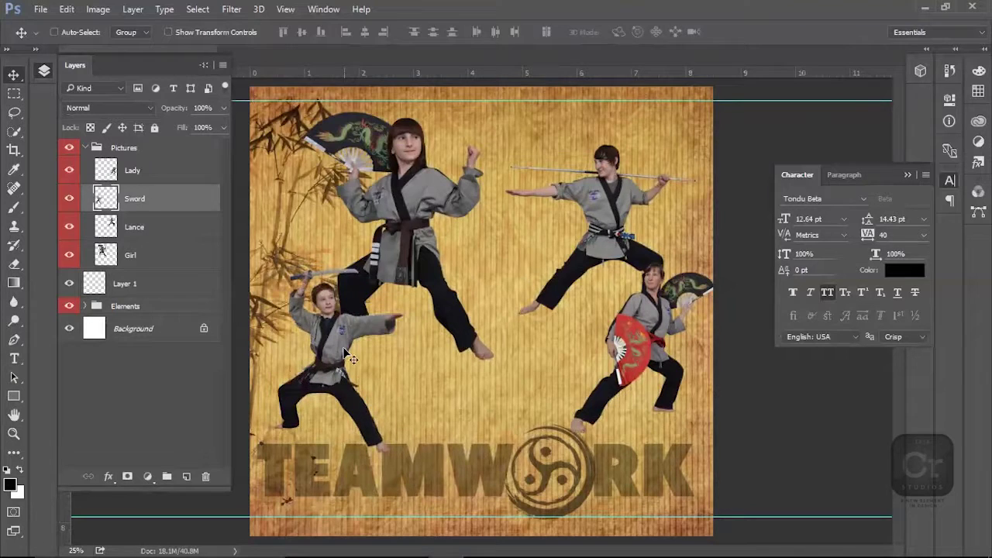
{"action": "key", "text": "ctrl+t"}
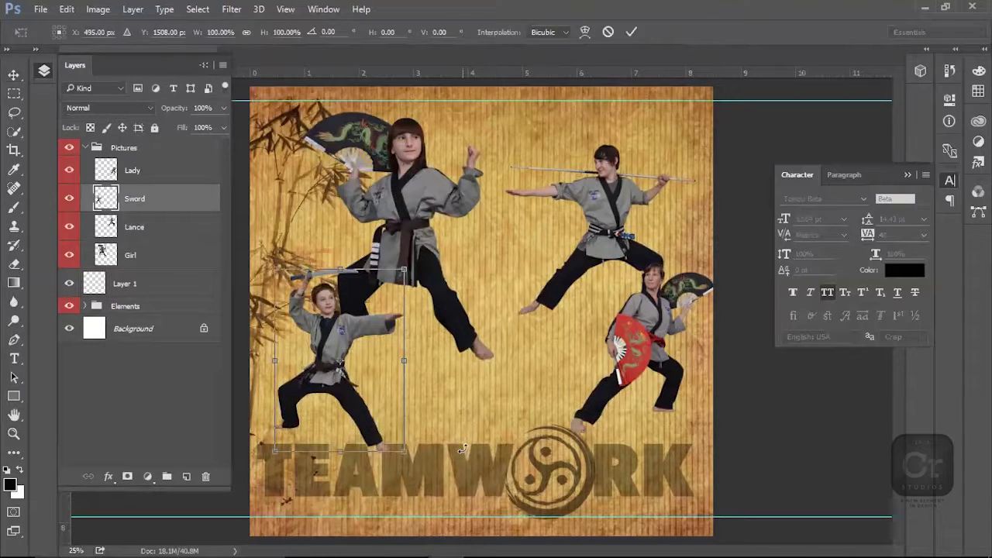
{"action": "key", "text": "Return"}
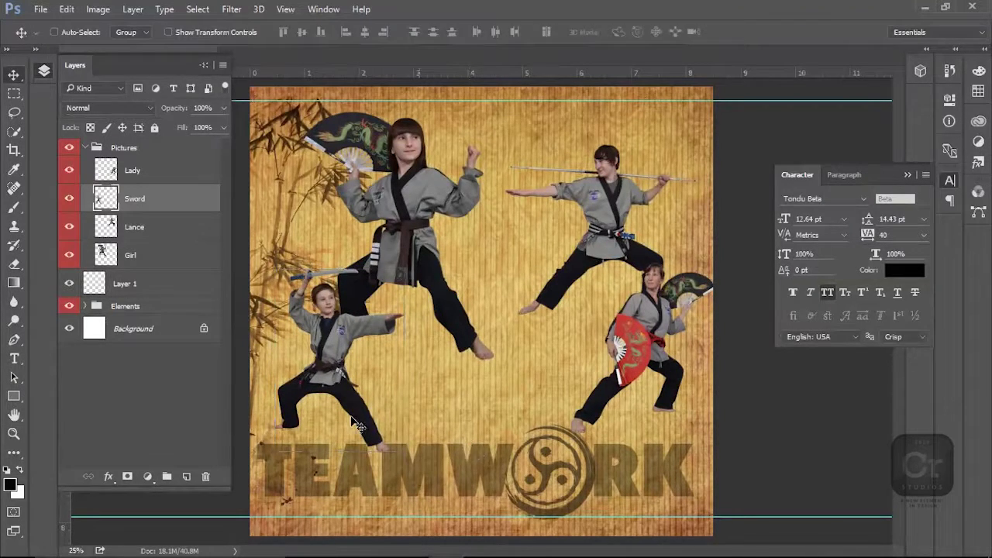
{"action": "mouse_move", "coordinate": [314, 358]}
{"action": "left_mouse_down"}
{"action": "mouse_move", "coordinate": [318, 350]}
{"action": "mouse_move", "coordinate": [300, 351]}
{"action": "mouse_move", "coordinate": [310, 351]}
{"action": "left_mouse_up"}
Step: Nudge the Lady figure slightly down and right so it stands right at the RK letters
{"action": "right_click", "coordinate": [645, 332]}
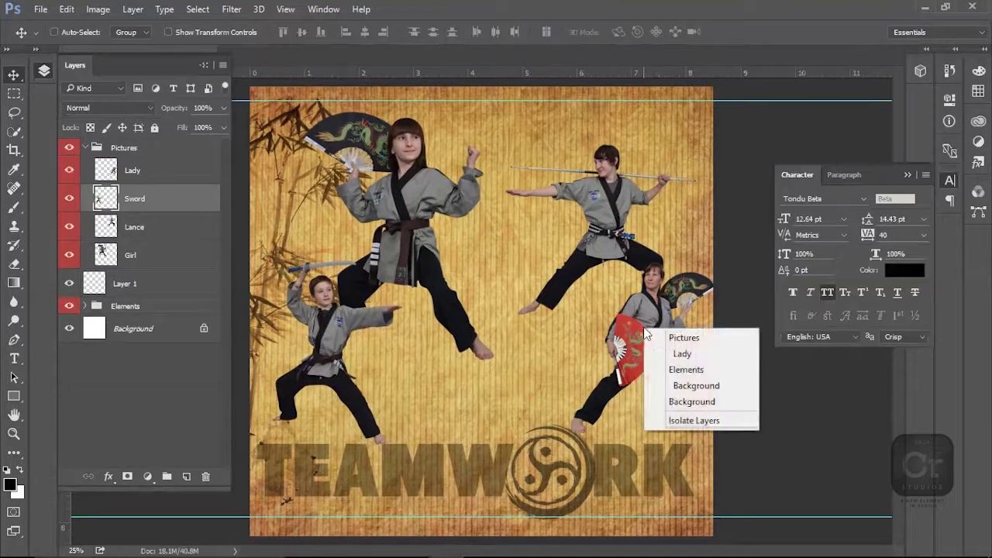
{"action": "left_click", "coordinate": [682, 354]}
{"action": "left_click_drag", "start_coordinate": [672, 357], "coordinate": [677, 367]}
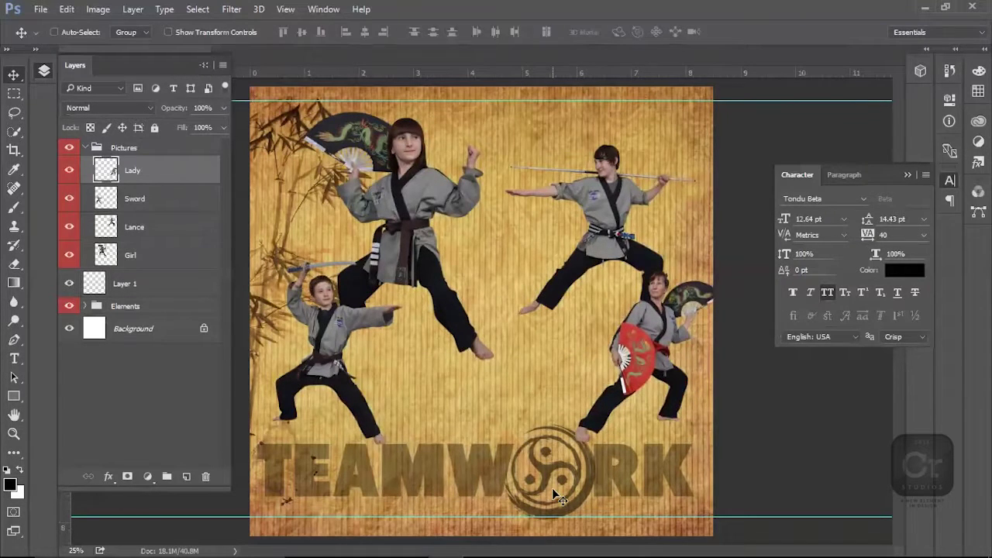
Step: Shift the TEAMWORK lettering slightly right to even out the gap around the logo
{"action": "right_click", "coordinate": [615, 469]}
{"action": "left_click", "coordinate": [683, 391]}
{"action": "left_click_drag", "start_coordinate": [680, 462], "coordinate": [687, 461]}
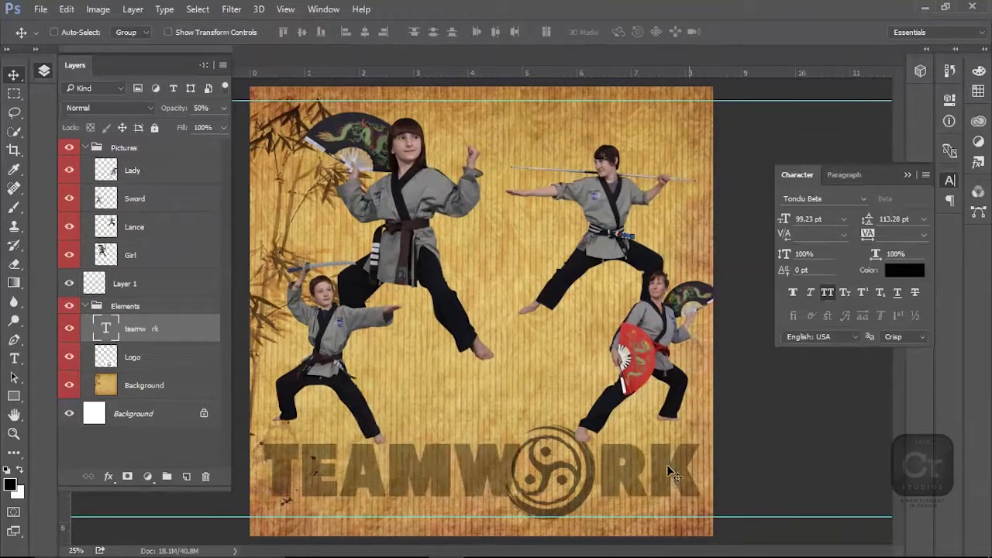
{"action": "right_click", "coordinate": [593, 474]}
{"action": "left_click", "coordinate": [662, 396]}
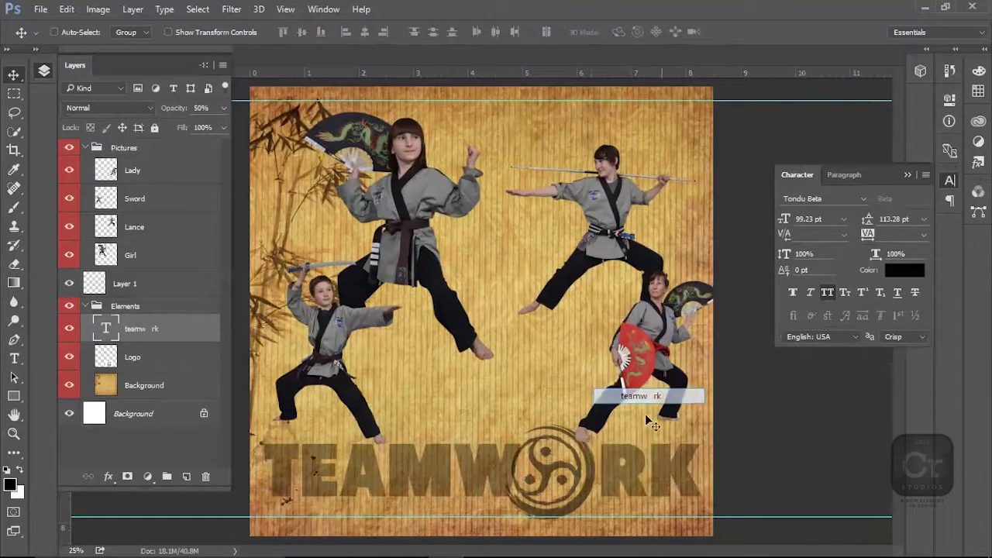
{"action": "left_click_drag", "start_coordinate": [590, 469], "coordinate": [591, 478]}
{"action": "right_click", "coordinate": [586, 471]}
{"action": "left_click", "coordinate": [586, 472]}
Step: Try flipping the Girl figure horizontally and moving it right toward the canvas centre
{"action": "right_click", "coordinate": [432, 165]}
{"action": "right_click", "coordinate": [412, 193]}
{"action": "left_click", "coordinate": [429, 215]}
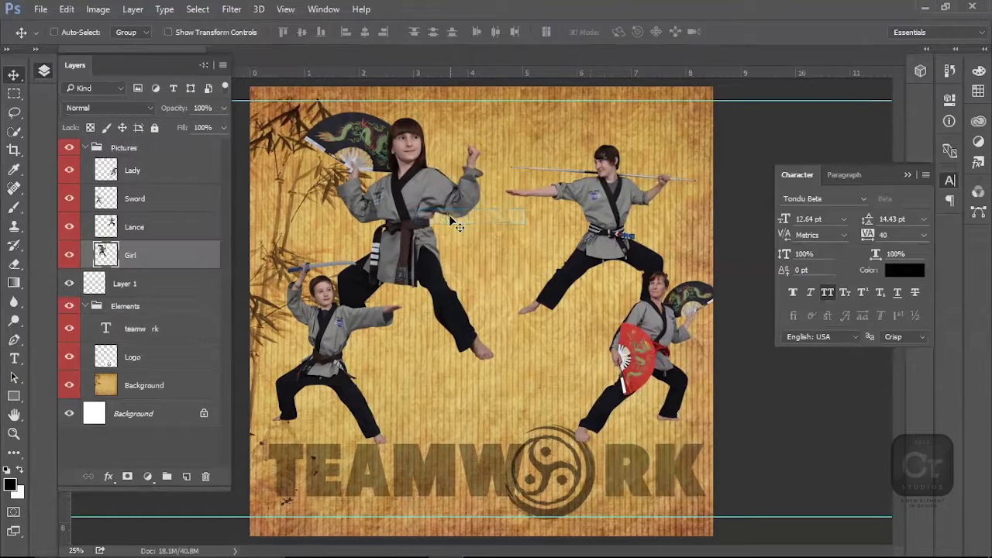
{"action": "key", "text": "ctrl+t"}
{"action": "right_click", "coordinate": [428, 215]}
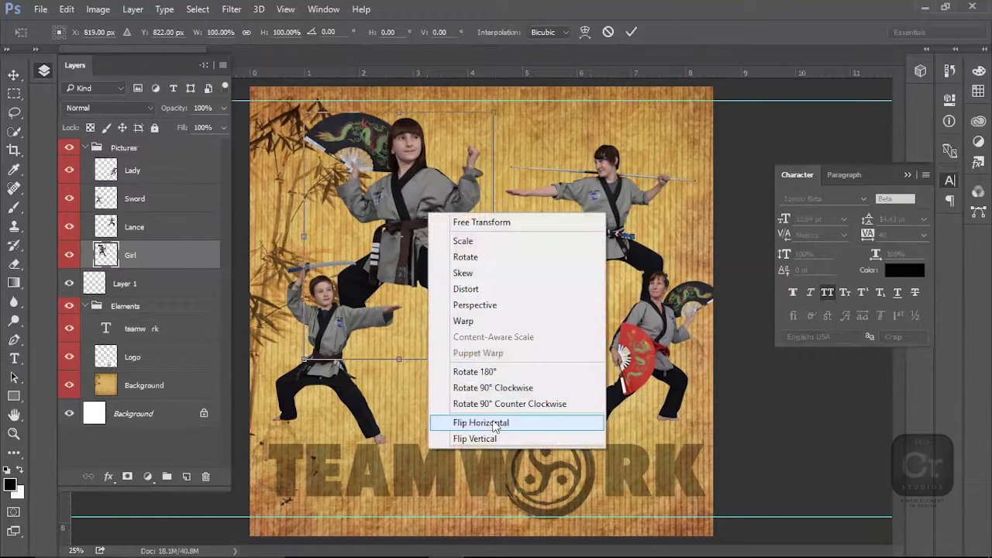
{"action": "left_click", "coordinate": [491, 419]}
{"action": "key", "text": "Return"}
{"action": "left_click_drag", "start_coordinate": [408, 193], "coordinate": [521, 185]}
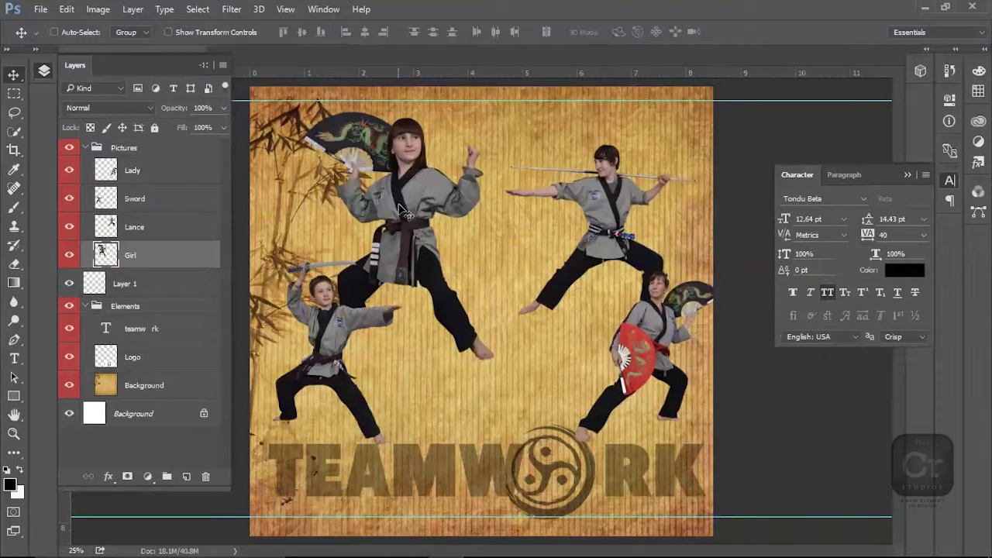
Step: Scale the Sword figure down further, keeping its feet just above the TEAM letters
{"action": "right_click", "coordinate": [321, 310]}
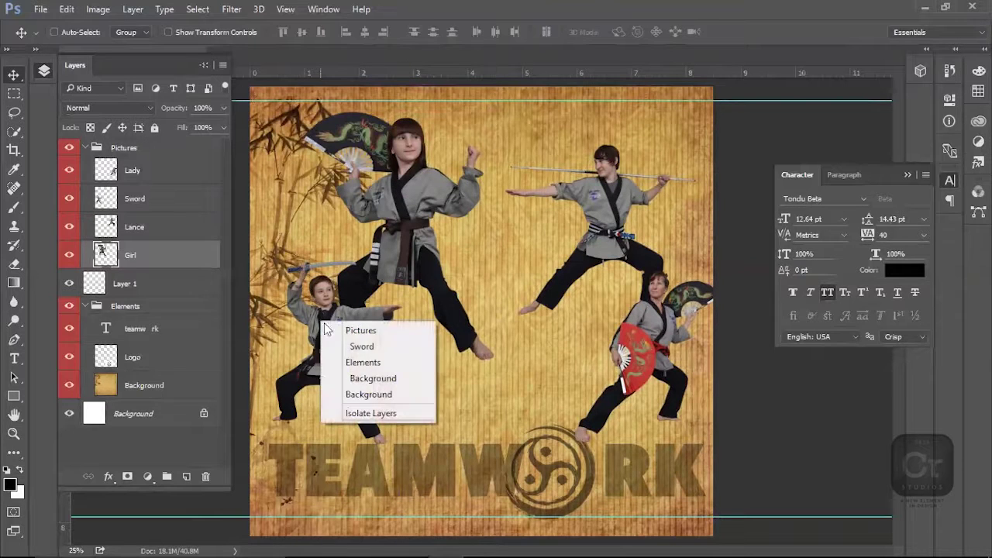
{"action": "left_click", "coordinate": [351, 347]}
{"action": "key", "text": "ctrl+t"}
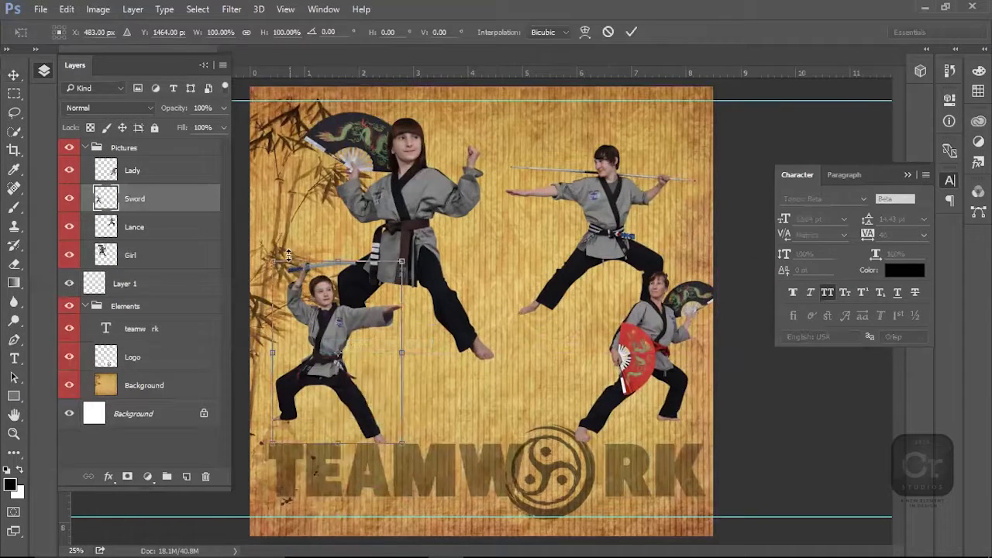
{"action": "left_click_drag", "start_coordinate": [273, 263], "coordinate": [290, 325]}
{"action": "key", "text": "Return"}
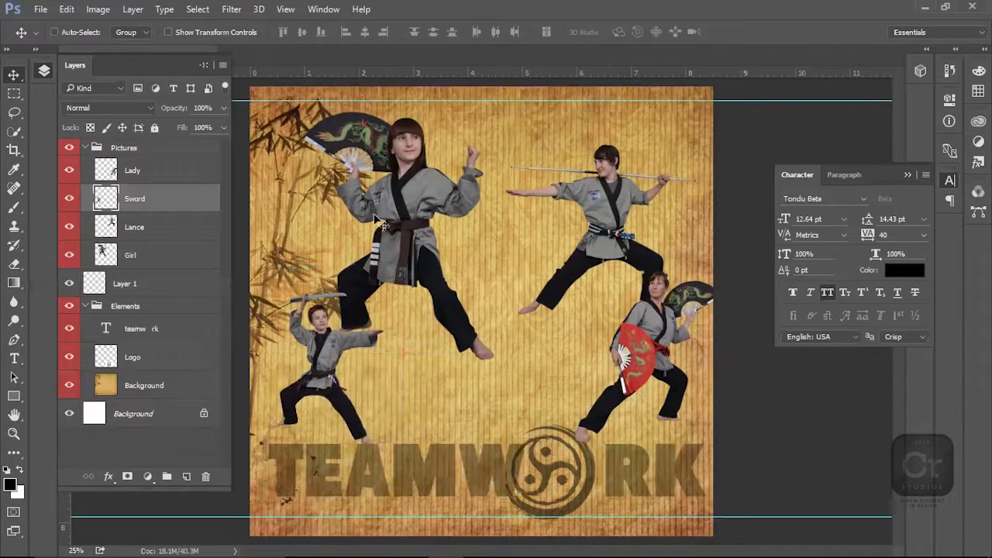
Step: Move the Lance figure from the upper right to the lower left of the canvas, behind the Sword figure
{"action": "right_click", "coordinate": [415, 167]}
{"action": "left_click", "coordinate": [450, 177]}
{"action": "right_click", "coordinate": [594, 194]}
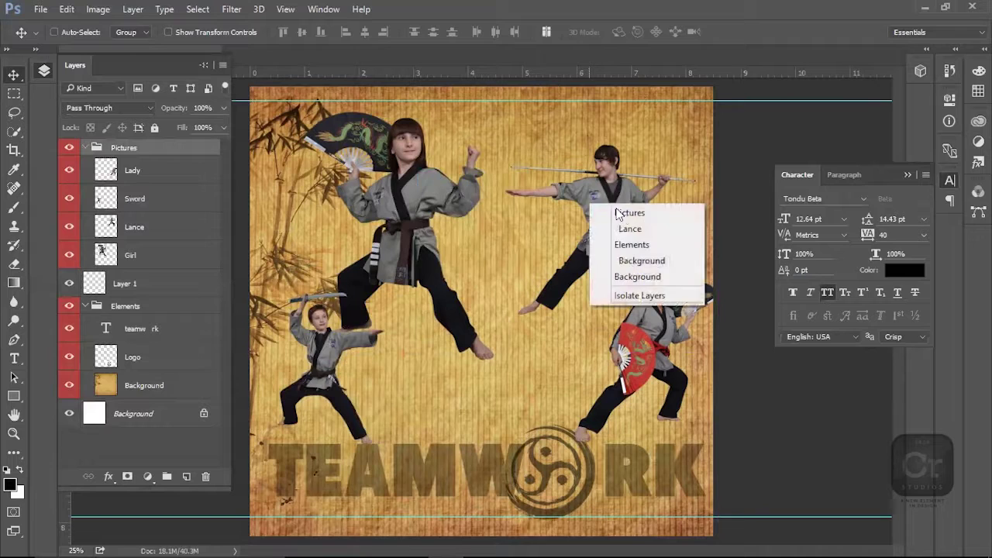
{"action": "left_click", "coordinate": [631, 224]}
{"action": "left_click_drag", "start_coordinate": [635, 223], "coordinate": [668, 366]}
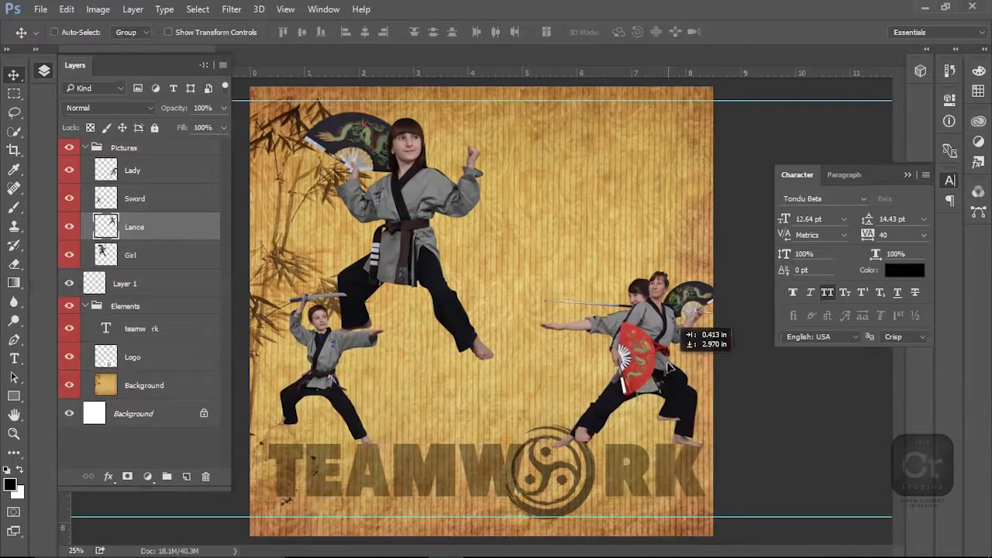
{"action": "left_click_drag", "start_coordinate": [668, 366], "coordinate": [332, 369]}
Step: Flip the Lance figure horizontally so its outstretched arm points toward the canvas centre
{"action": "key", "text": "ctrl+t"}
{"action": "right_click", "coordinate": [668, 350]}
{"action": "left_click", "coordinate": [685, 317]}
{"action": "right_click", "coordinate": [327, 343]}
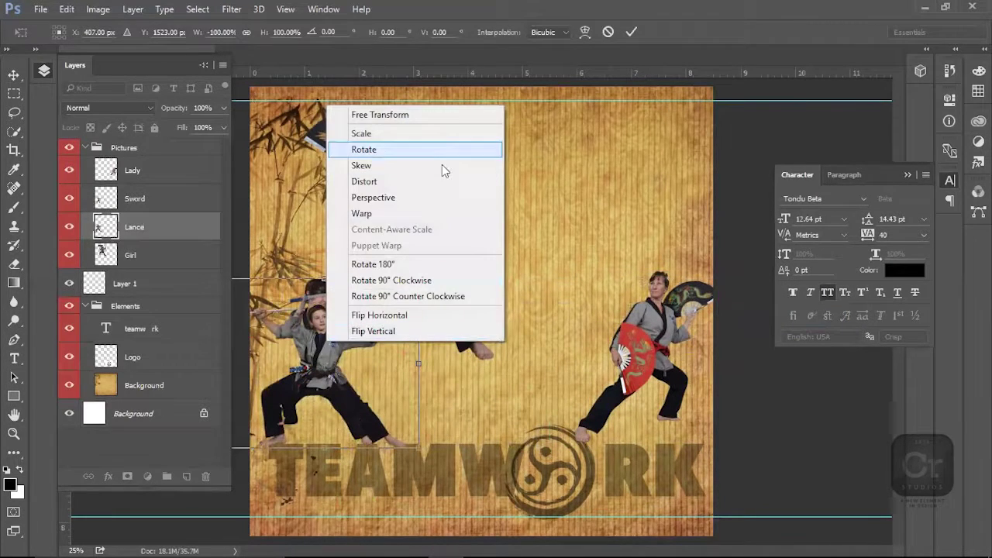
{"action": "left_click", "coordinate": [302, 359]}
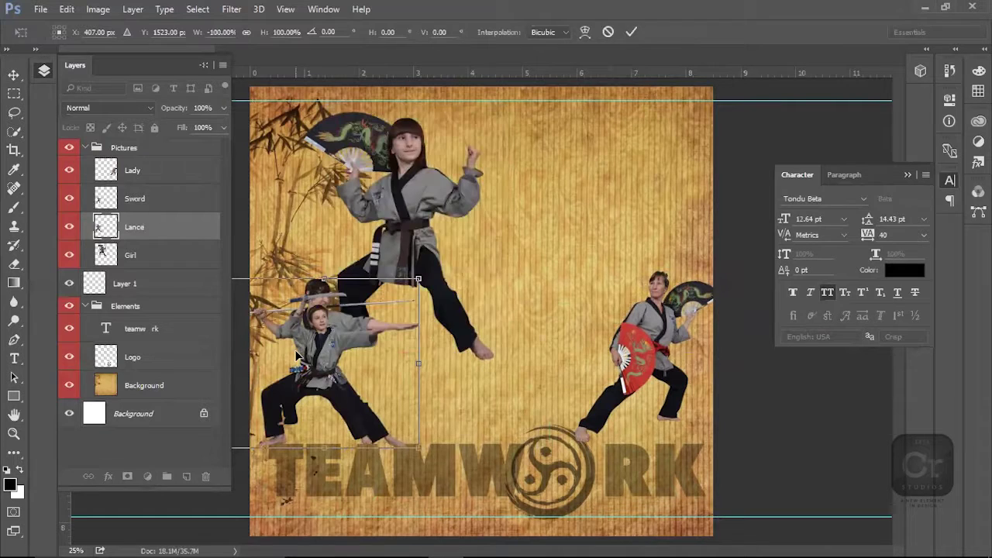
{"action": "key", "text": "Return"}
Step: Move the Sword figure to the upper right of the canvas, above the Lady figure
{"action": "right_click", "coordinate": [314, 321]}
{"action": "left_click", "coordinate": [378, 349]}
{"action": "left_click", "coordinate": [378, 349]}
{"action": "left_click_drag", "start_coordinate": [378, 349], "coordinate": [664, 167]}
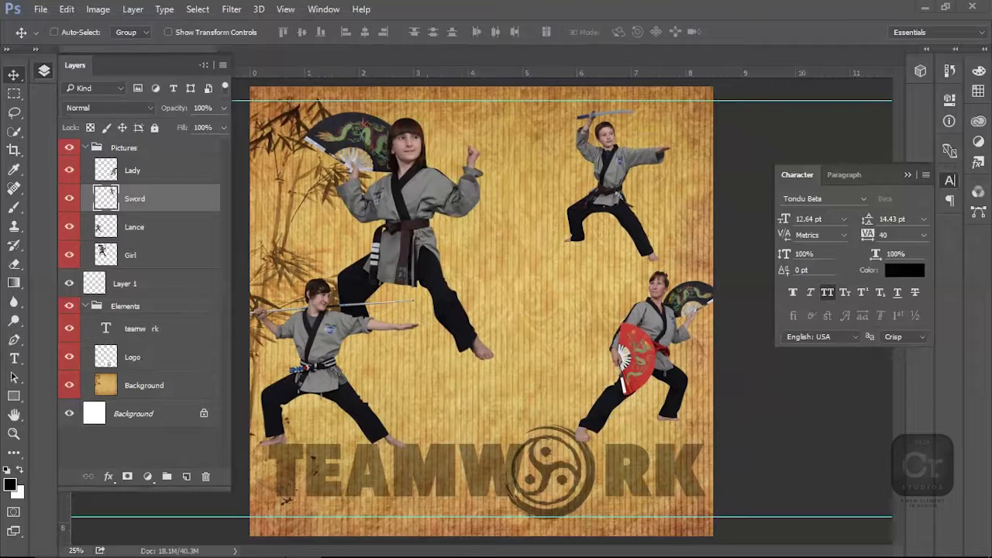
Step: Add a paragraph text box near the canvas centre reading "TALENT WINS GAMES BUT TEAMWORK AND INTELLIGENCE WINS CHAMPIONSHIPS." - MICHAEL JORDAN
{"action": "key", "text": "t"}
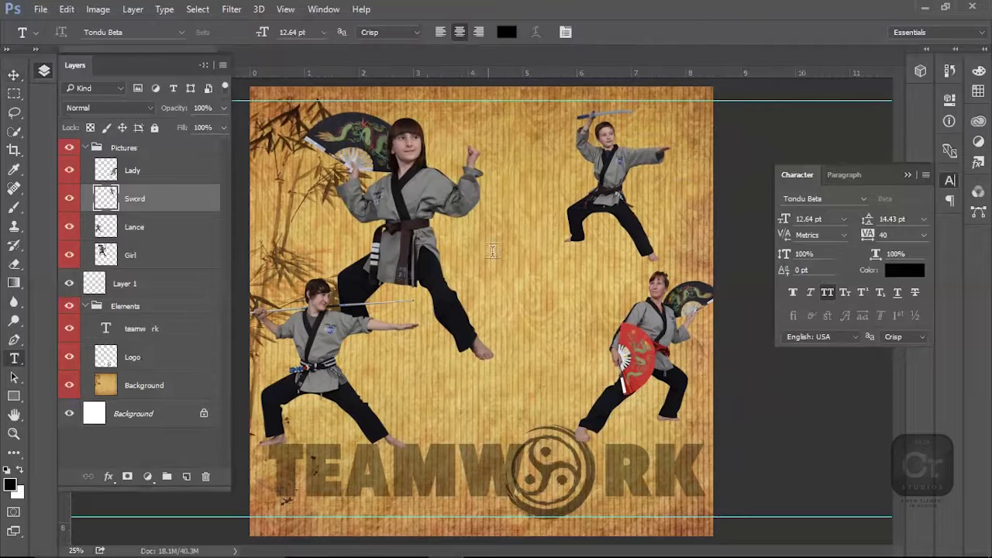
{"action": "left_click_drag", "start_coordinate": [420, 169], "coordinate": [587, 390]}
{"action": "type", "text": "\"TALENT WINS GAMES BUT TEAMWORK AND INTELLIGENCE WINS CHAMPIONSHIPS.\" - MICHAEL JORDAN"}
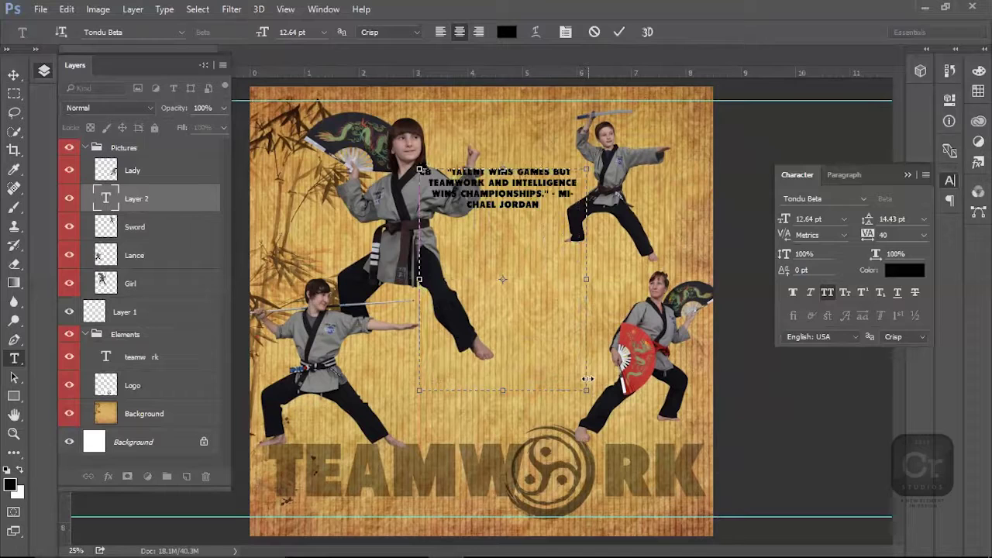
{"action": "key", "text": "ctrl+Return"}
Step: Move the quote text into the open space between the Girl and Lady figures, just below the Sword figure
{"action": "key", "text": "v"}
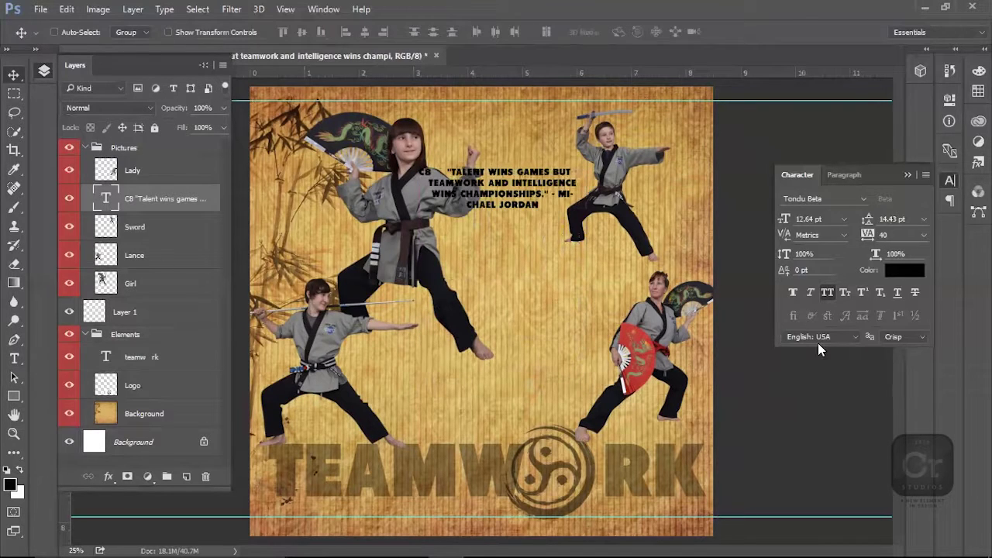
{"action": "right_click", "coordinate": [524, 193]}
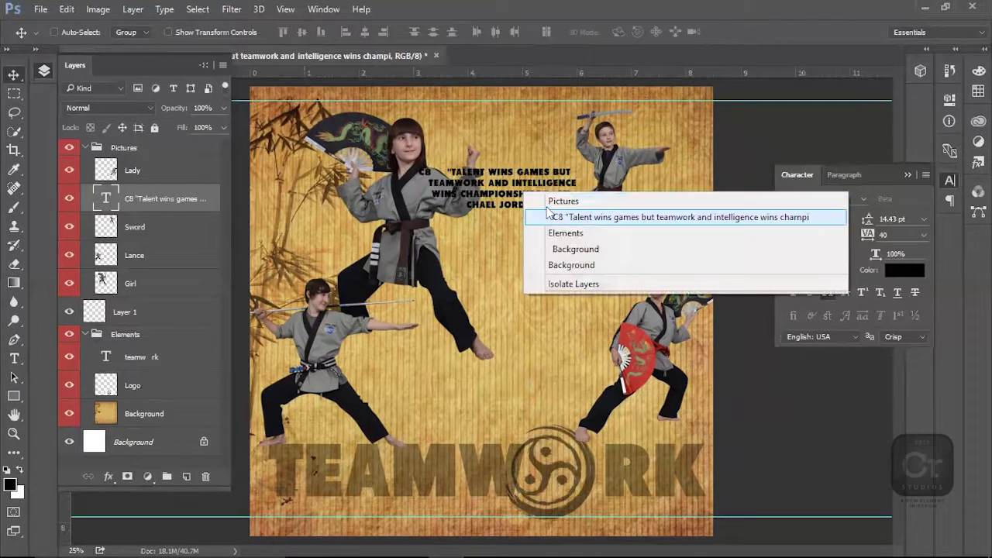
{"action": "left_click", "coordinate": [549, 216]}
{"action": "right_click", "coordinate": [479, 176]}
{"action": "left_click", "coordinate": [497, 200]}
{"action": "left_click_drag", "start_coordinate": [497, 198], "coordinate": [529, 264]}
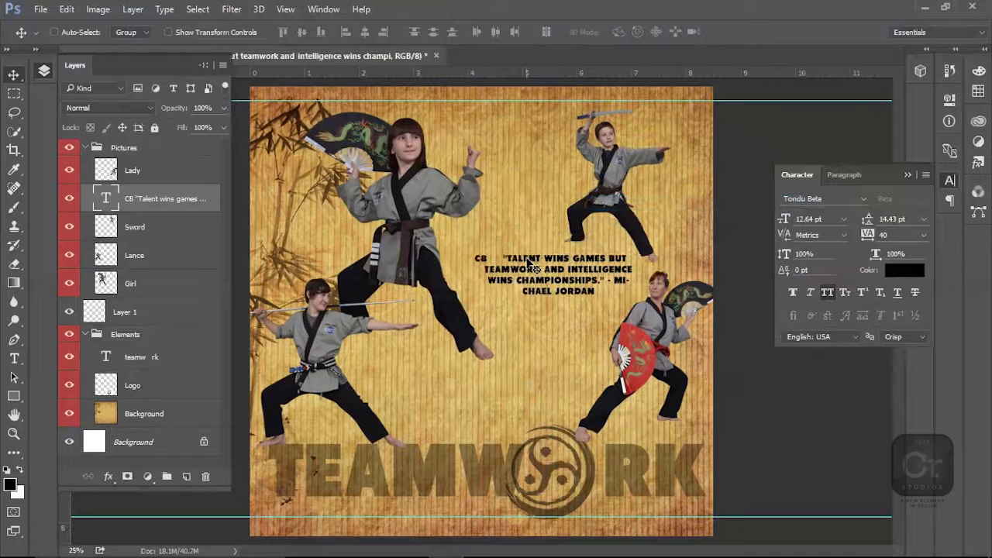
Step: Delete the stray C8 and the extra spacing from the start of the quote
{"action": "key", "text": "t"}
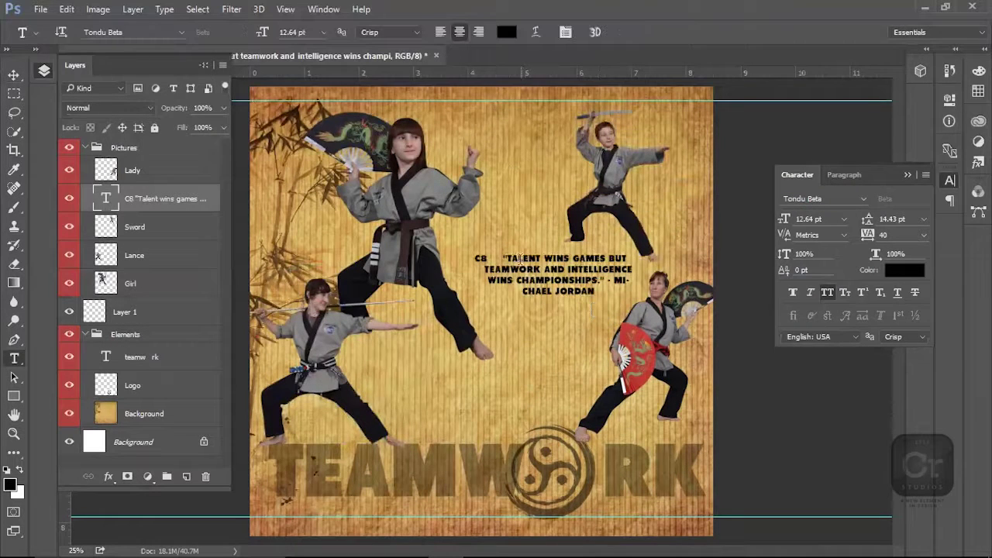
{"action": "left_click_drag", "start_coordinate": [504, 262], "coordinate": [402, 252]}
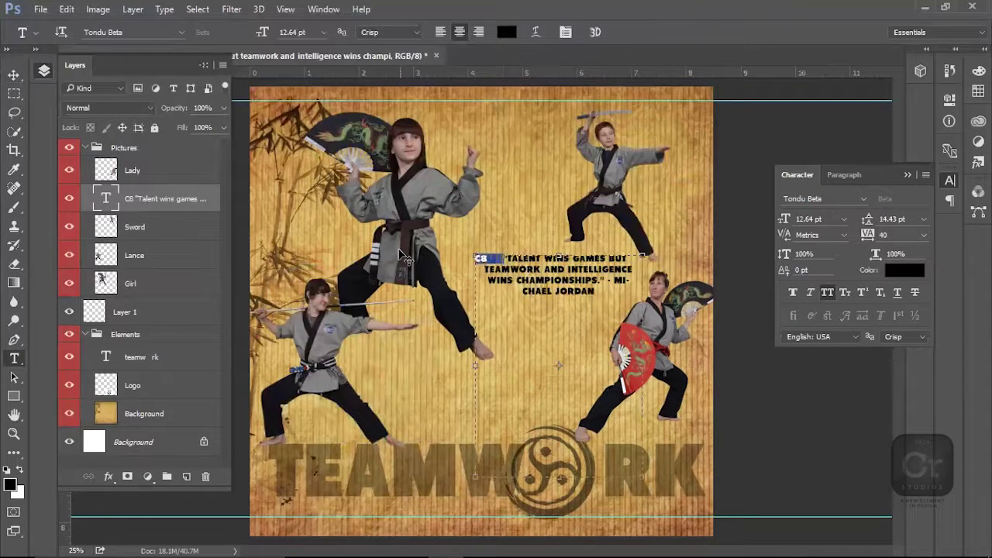
{"action": "key", "text": "BackSpace"}
{"action": "key", "text": "ctrl+Return"}
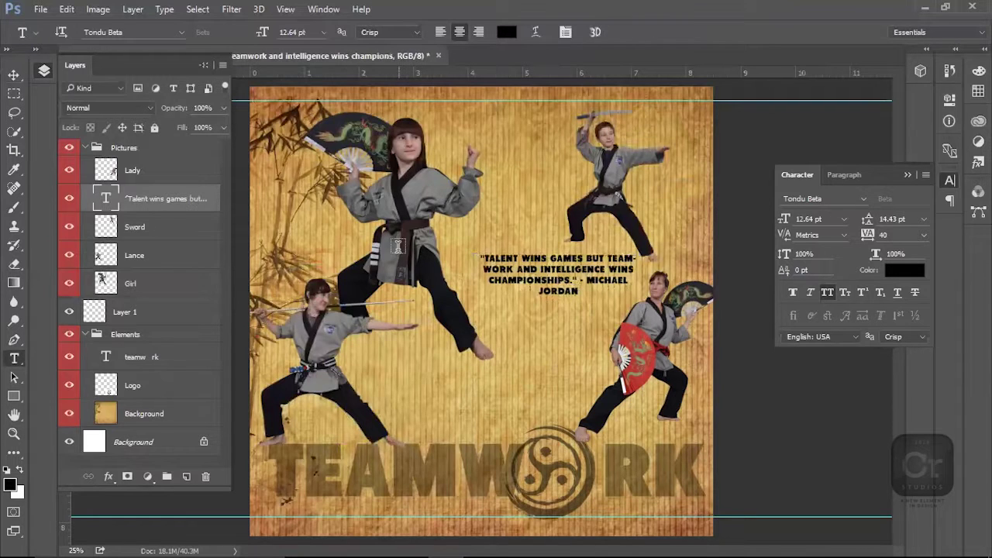
Step: Move the quote text over the Girl figure's waist and shift the Sword figure into the upper-right corner of the canvas
{"action": "key", "text": "v"}
{"action": "left_click_drag", "start_coordinate": [536, 280], "coordinate": [432, 253]}
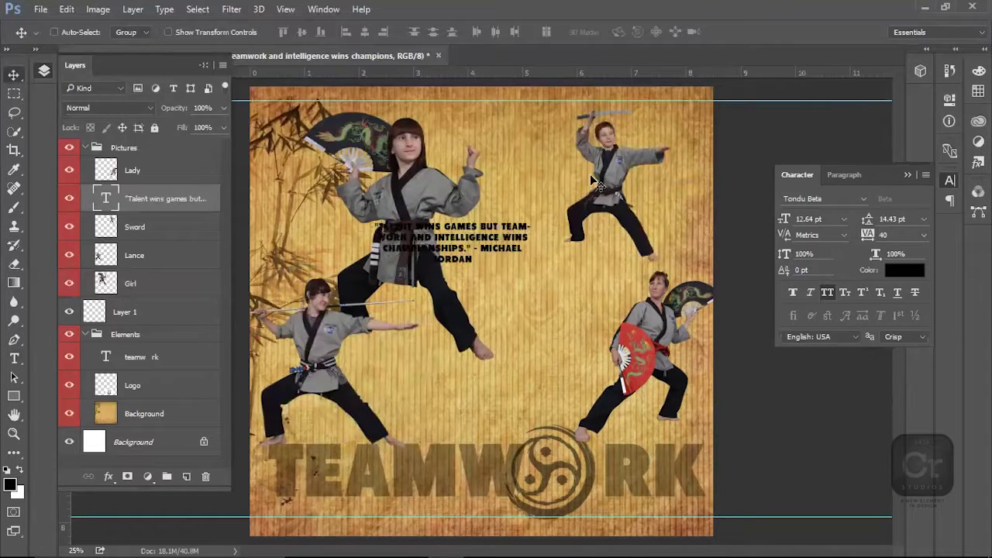
{"action": "right_click", "coordinate": [636, 162]}
{"action": "right_click", "coordinate": [610, 166]}
{"action": "left_click", "coordinate": [653, 192]}
{"action": "left_click_drag", "start_coordinate": [623, 161], "coordinate": [669, 189]}
Step: Enlarge the Lady figure slightly and place it against the canvas's right edge, with its front foot overlapping the logo
{"action": "right_click", "coordinate": [653, 329]}
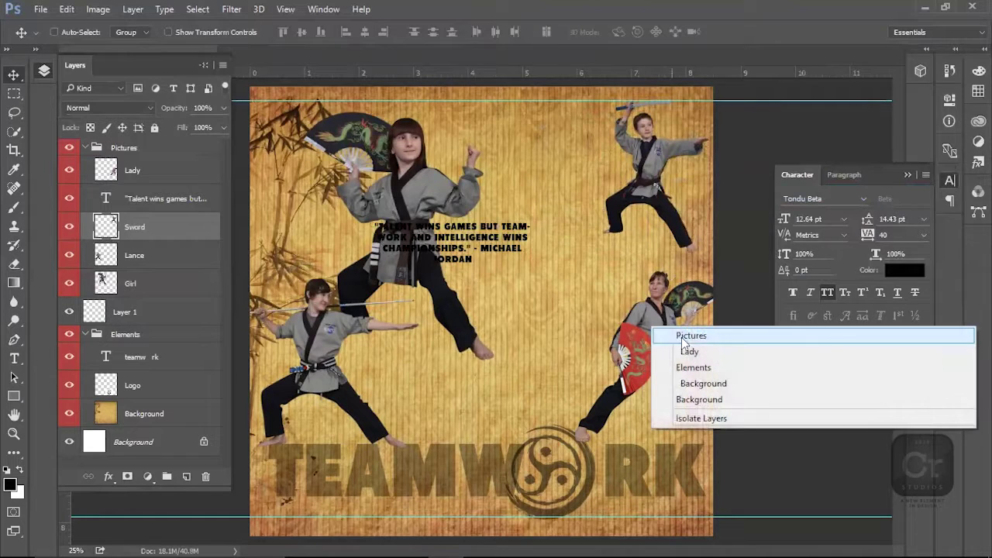
{"action": "left_click", "coordinate": [689, 352]}
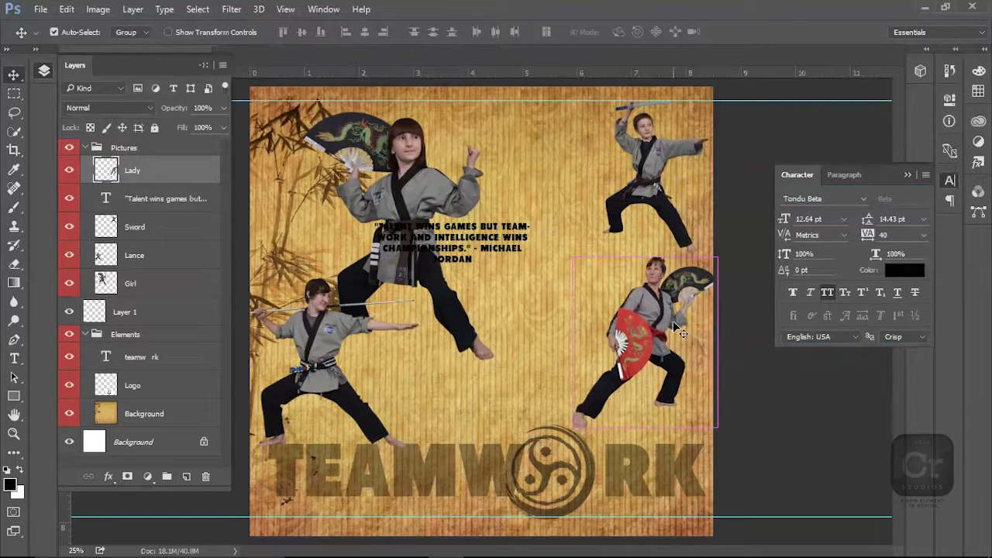
{"action": "key", "text": "ctrl+t"}
{"action": "left_click_drag", "start_coordinate": [718, 256], "coordinate": [748, 248]}
{"action": "key", "text": "Return"}
{"action": "left_click_drag", "start_coordinate": [673, 344], "coordinate": [666, 342]}
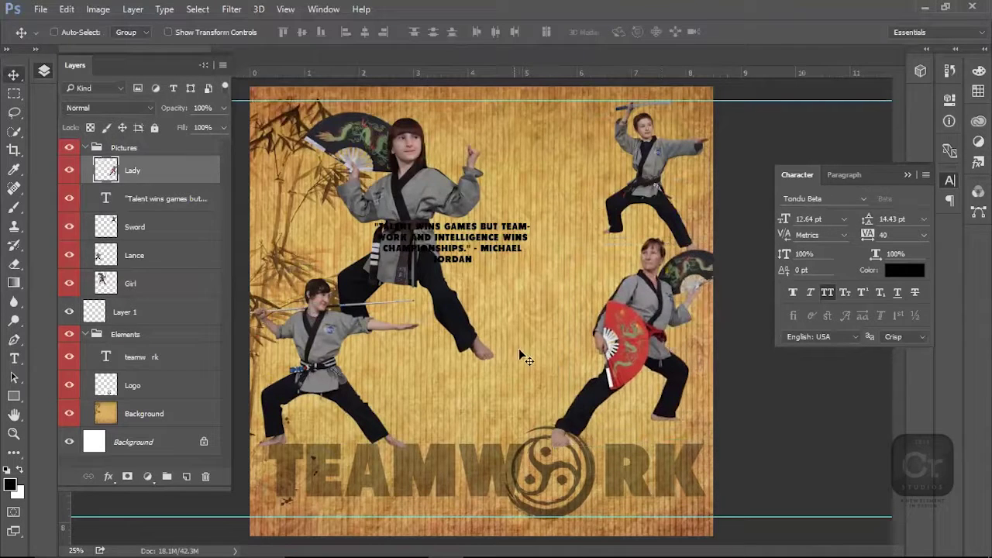
Step: Move the Logo and teamw rk text layers to the top of the Pictures group, above the Lady layer
{"action": "left_click", "coordinate": [152, 385]}
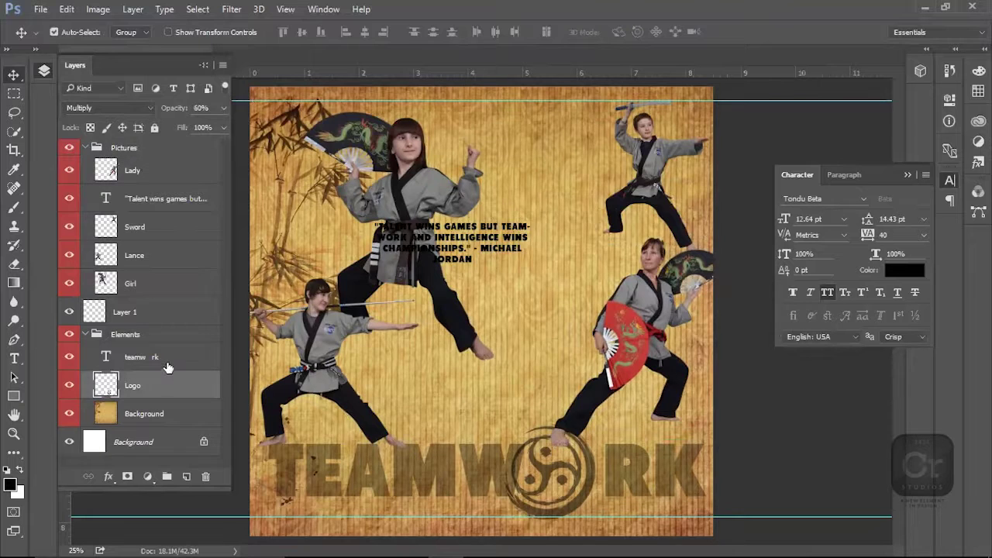
{"action": "left_click", "coordinate": [172, 358], "text": "shift"}
{"action": "left_click_drag", "start_coordinate": [178, 356], "coordinate": [179, 165]}
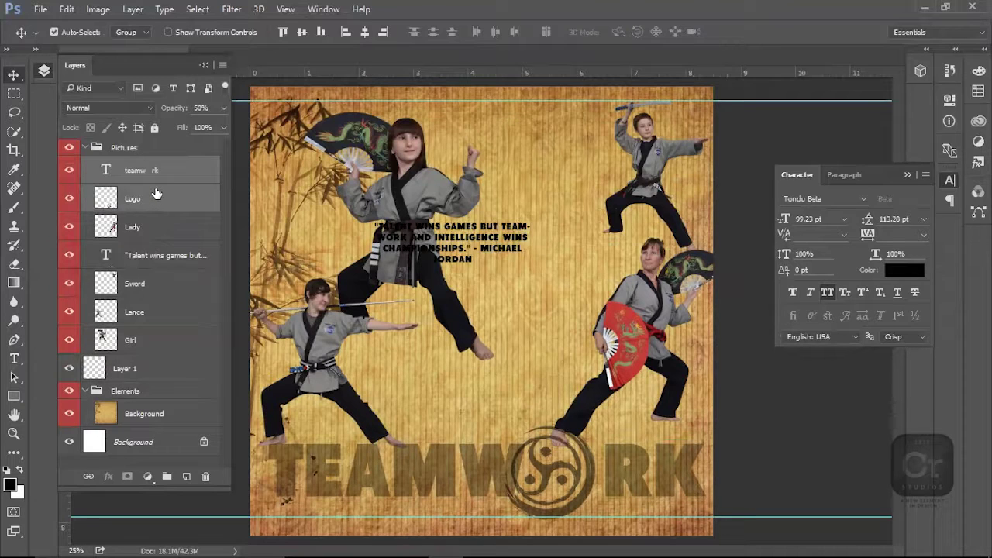
Step: Group the teamw rk text and Logo layers and name the group TEAMWORK
{"action": "key", "text": "ctrl+g"}
{"action": "double_click", "coordinate": [133, 166]}
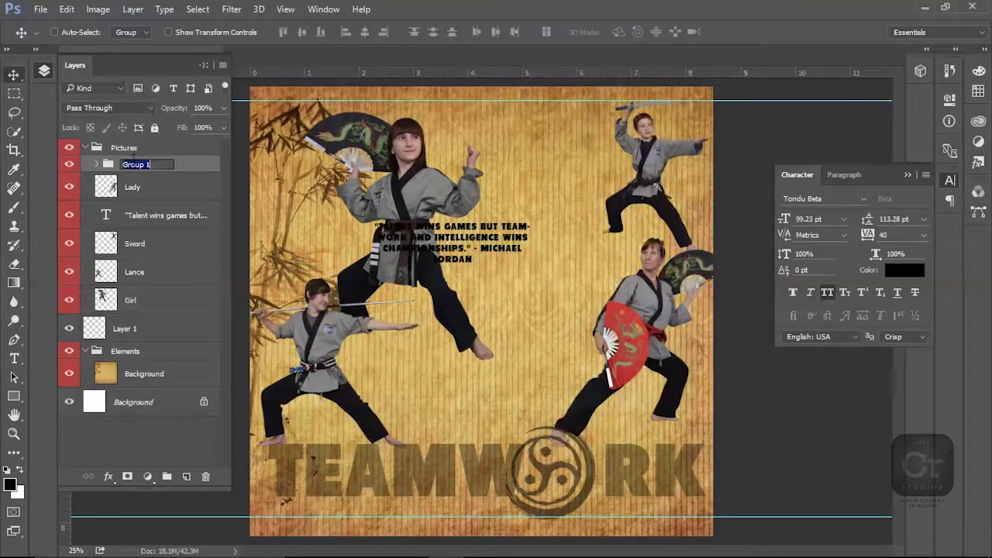
{"action": "type", "text": "Ti"}
{"action": "key", "text": "Return"}
Step: Save the document as January in Photoshop format in F: > 1816 > Cre8tiv Studios > Fiverr > Karate, with Maximize Compatibility on
{"action": "key", "text": "ctrl+s"}
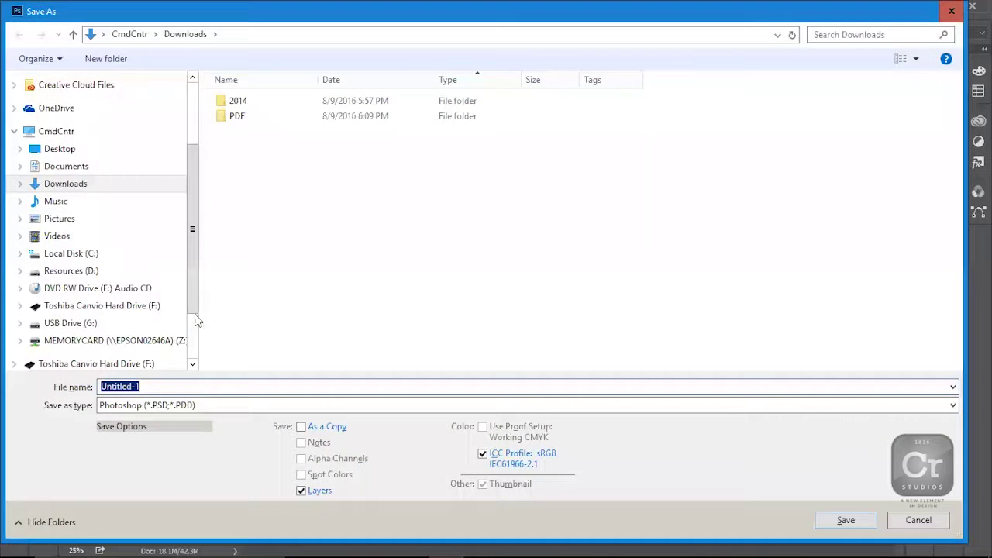
{"action": "left_click", "coordinate": [126, 35]}
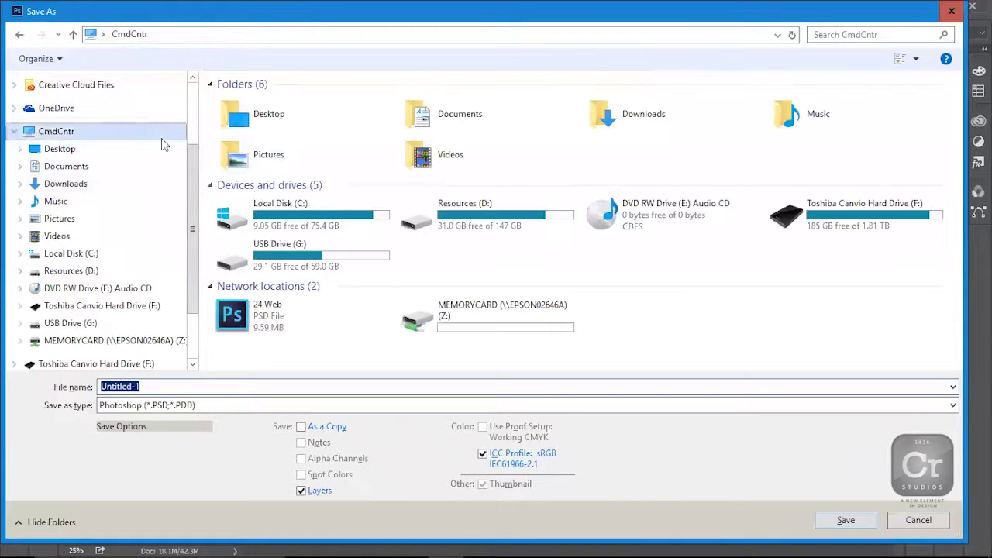
{"action": "double_click", "coordinate": [861, 214]}
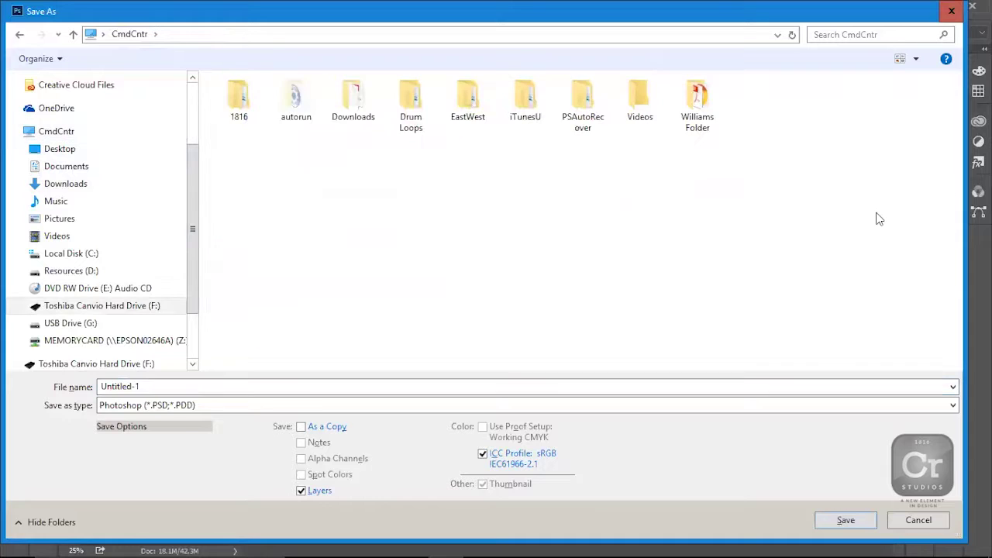
{"action": "double_click", "coordinate": [239, 100]}
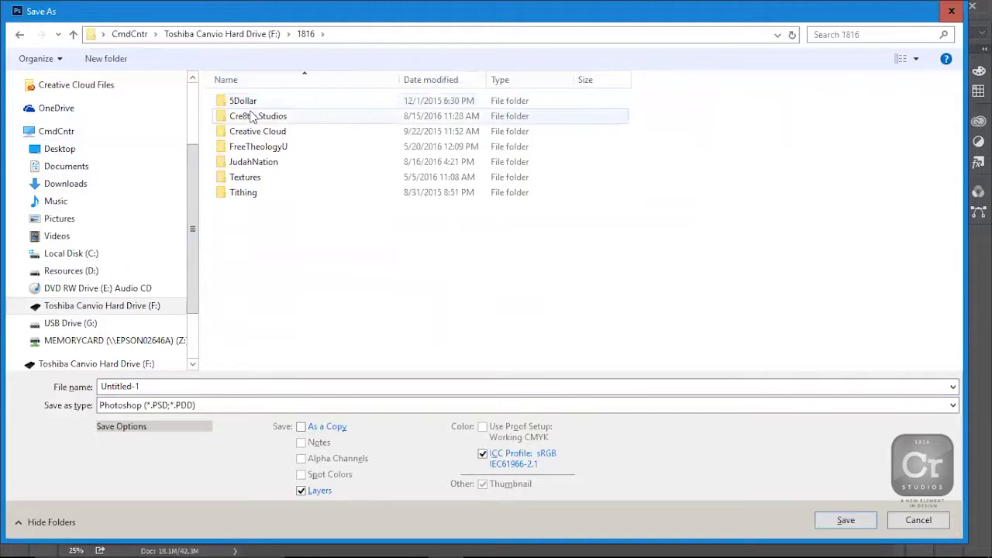
{"action": "double_click", "coordinate": [255, 115]}
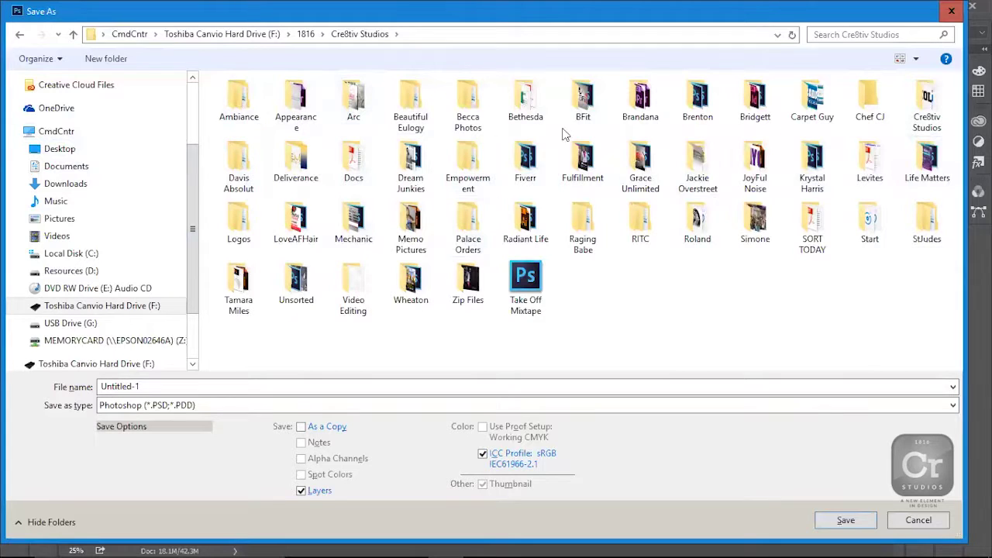
{"action": "double_click", "coordinate": [532, 159]}
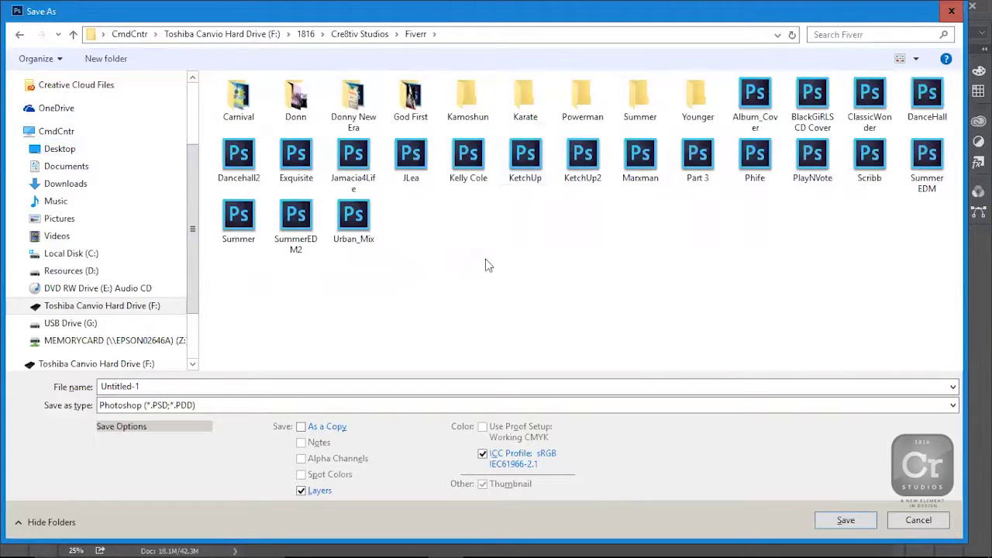
{"action": "double_click", "coordinate": [527, 108]}
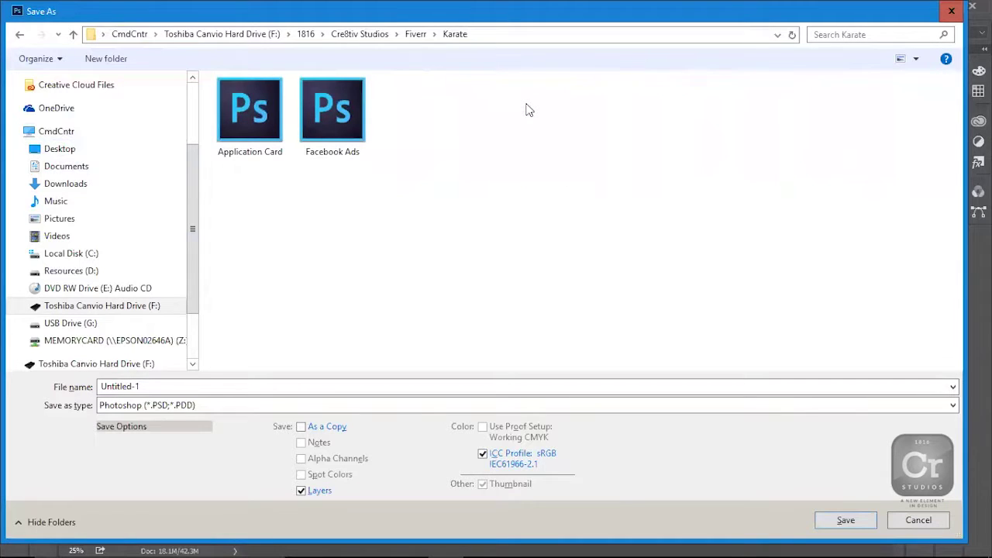
{"action": "left_click", "coordinate": [214, 382]}
{"action": "type", "text": "January"}
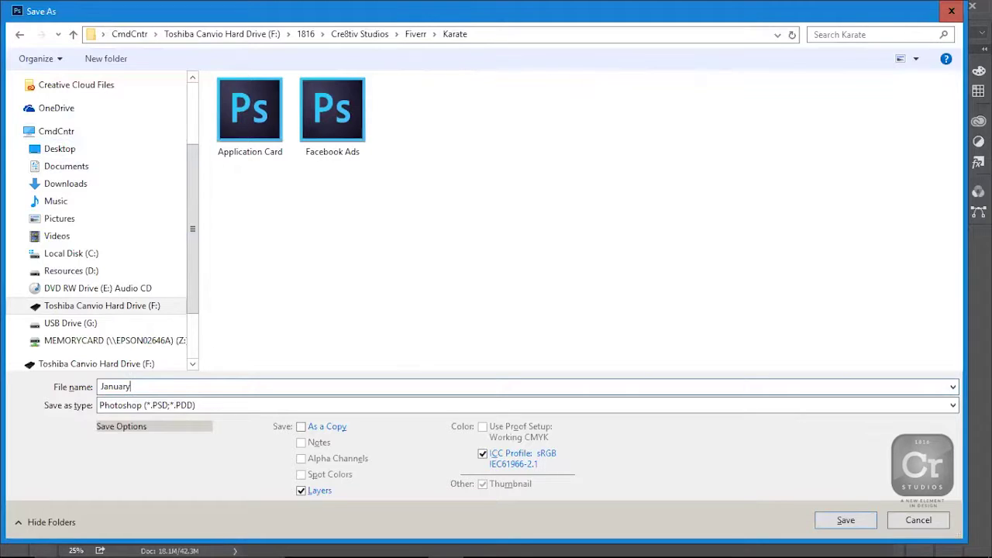
{"action": "key", "text": "Return"}
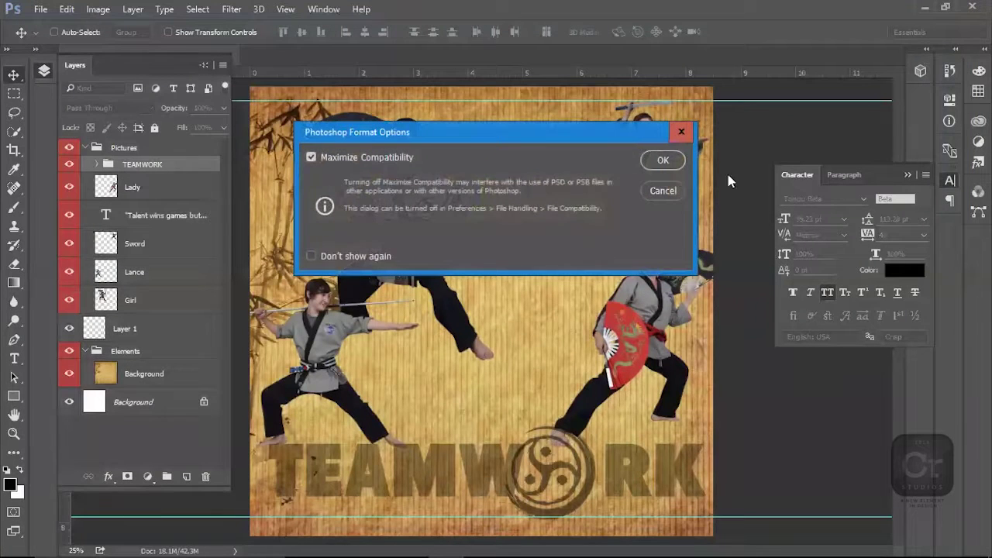
{"action": "left_click", "coordinate": [662, 160]}
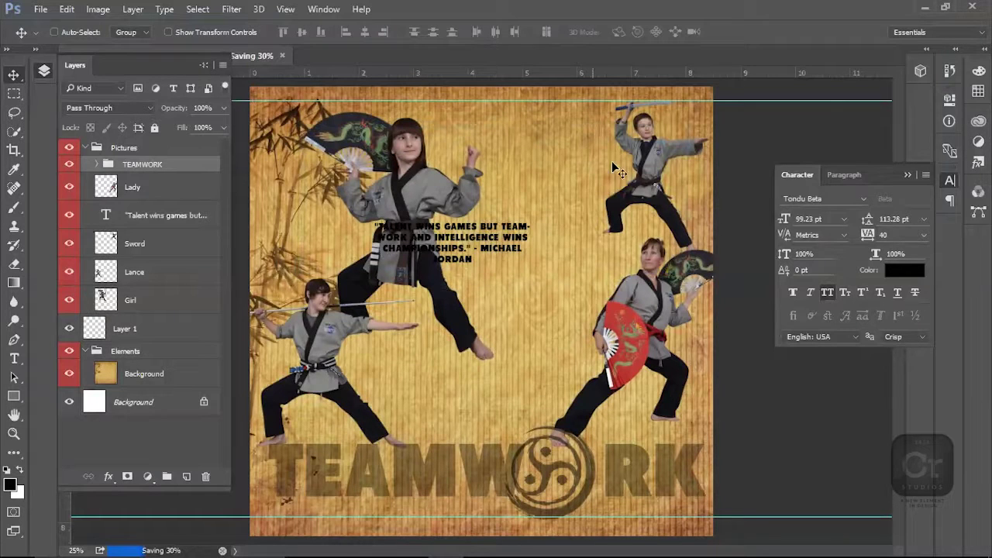
Step: Move the TEAMWORK group slightly down, closer to the lower guide
{"action": "right_click", "coordinate": [652, 158]}
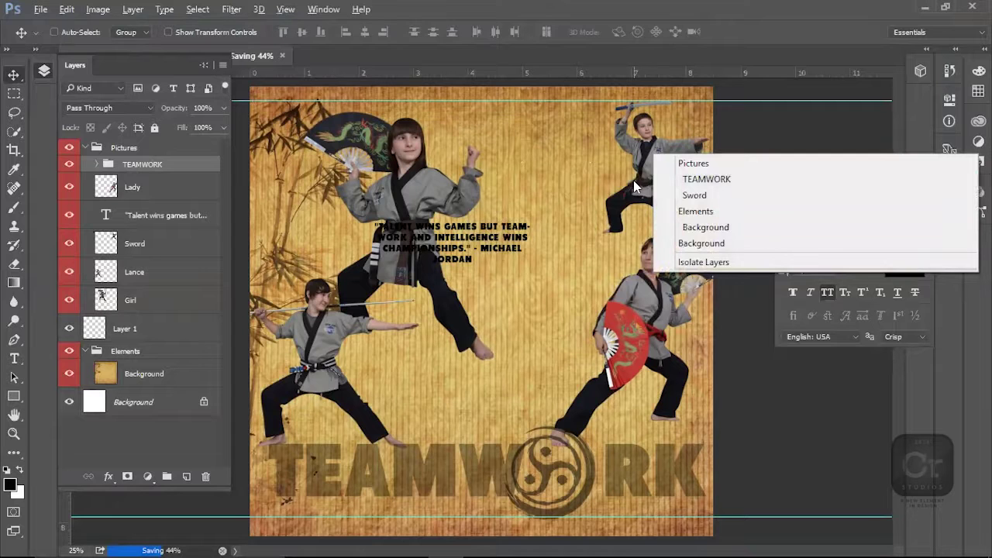
{"action": "left_click", "coordinate": [436, 191]}
{"action": "right_click", "coordinate": [463, 242]}
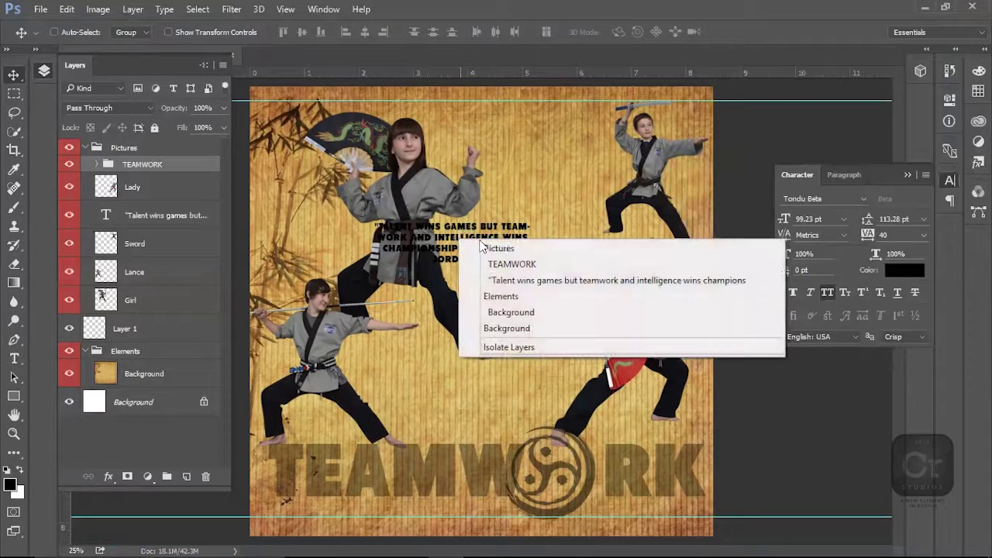
{"action": "left_click", "coordinate": [488, 262]}
{"action": "mouse_move", "coordinate": [486, 259]}
{"action": "left_mouse_down"}
{"action": "mouse_move", "coordinate": [516, 312]}
{"action": "mouse_move", "coordinate": [494, 258]}
{"action": "mouse_move", "coordinate": [478, 264]}
{"action": "mouse_move", "coordinate": [490, 266]}
{"action": "left_mouse_up"}
{"action": "left_click_drag", "start_coordinate": [466, 309], "coordinate": [460, 311]}
Step: Shift the logo slightly right so it fills the gap between the W and R of TEAMWORK
{"action": "right_click", "coordinate": [554, 469]}
{"action": "left_click", "coordinate": [626, 390]}
{"action": "left_click_drag", "start_coordinate": [576, 451], "coordinate": [587, 451]}
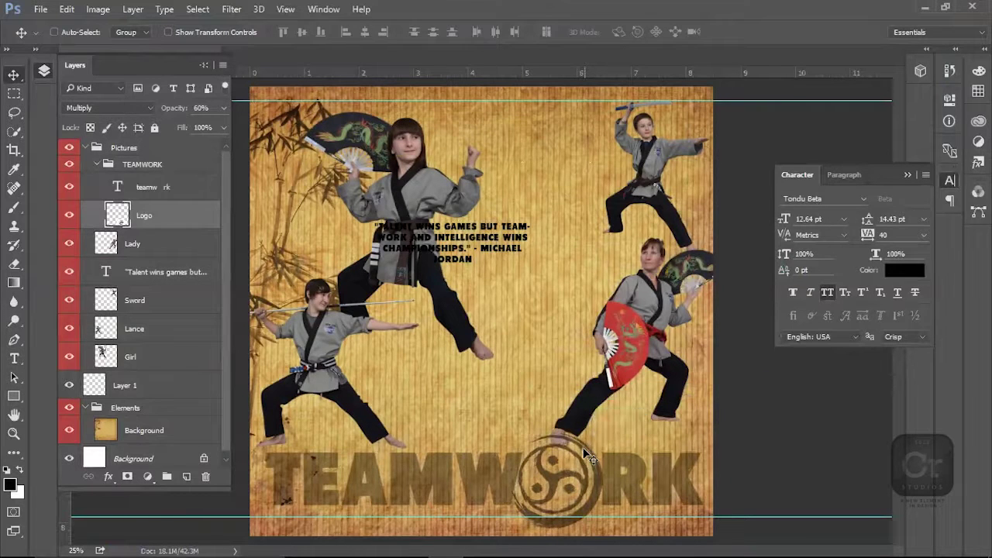
Step: Try to recolour the text of the whole TEAMWORK group bright lime green
{"action": "right_click", "coordinate": [635, 476]}
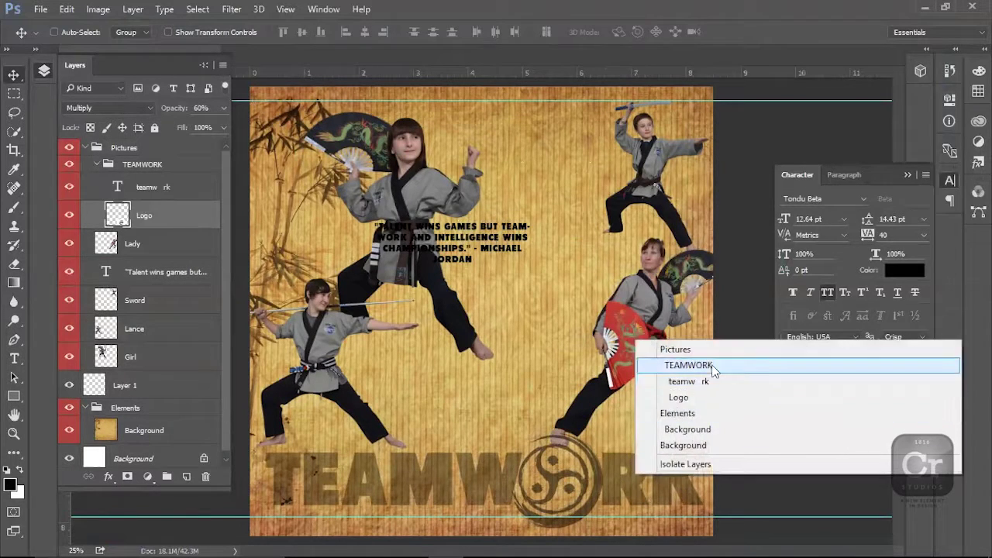
{"action": "left_click", "coordinate": [688, 365]}
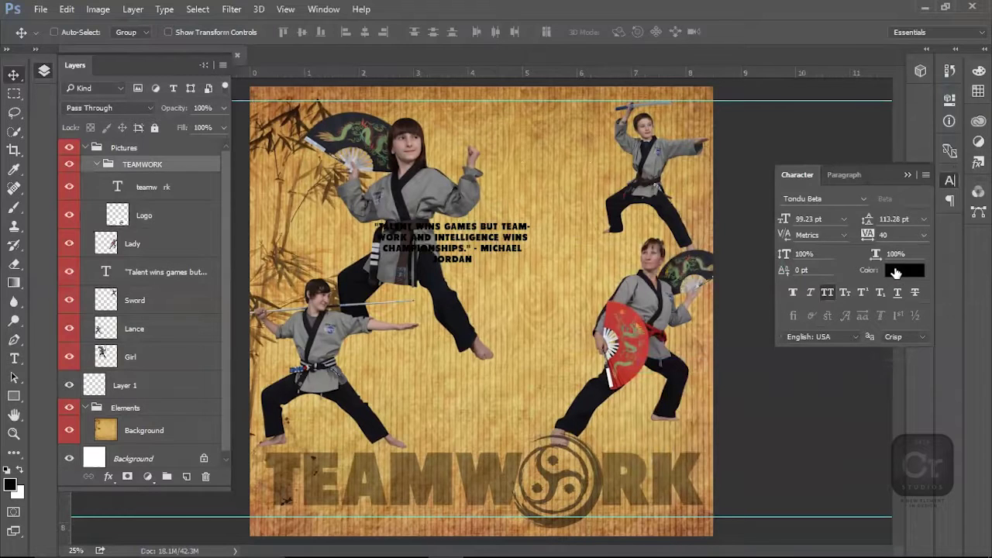
{"action": "left_click", "coordinate": [899, 270]}
{"action": "left_click", "coordinate": [675, 226]}
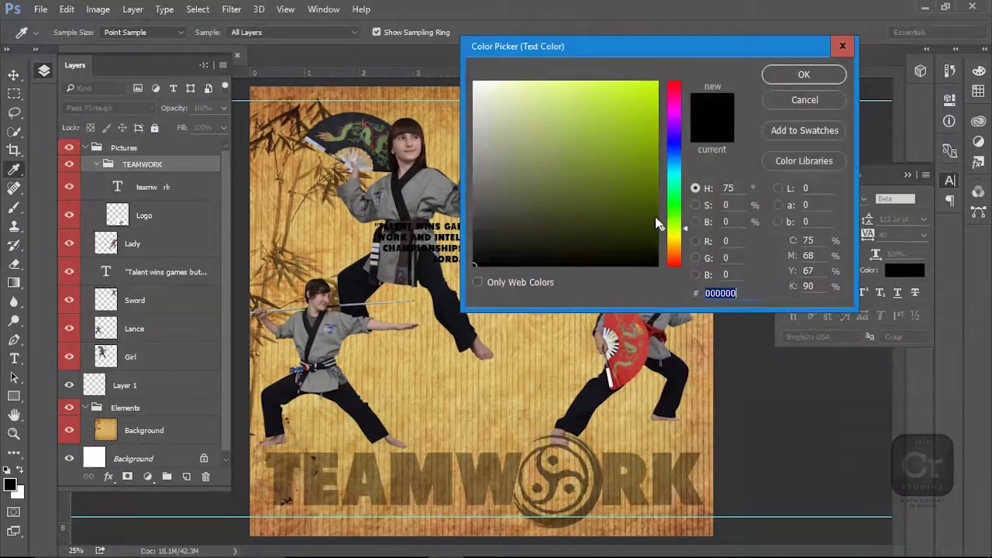
{"action": "left_click_drag", "start_coordinate": [658, 222], "coordinate": [657, 81]}
{"action": "left_click", "coordinate": [775, 78]}
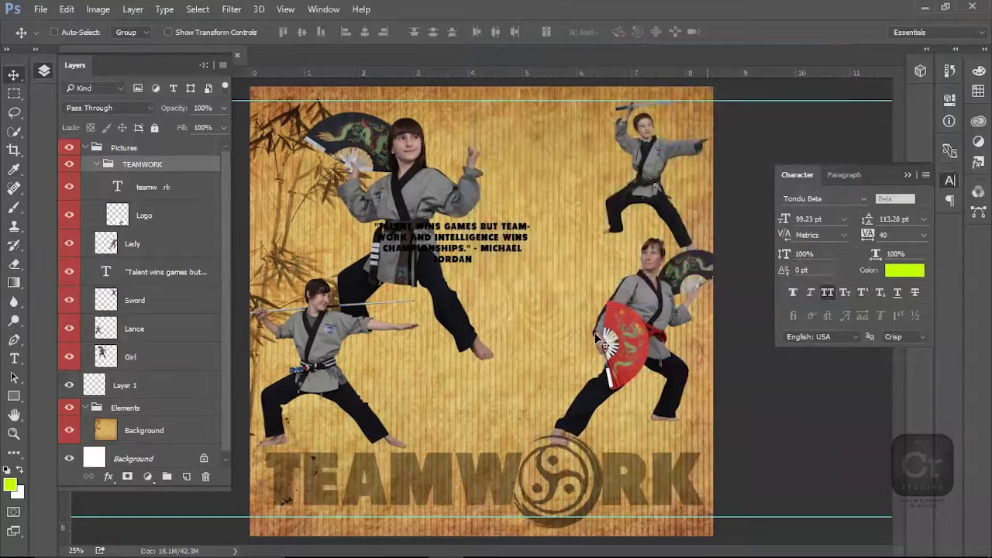
Step: Set the teamw rk text layer's colour to white (ffffff)
{"action": "left_click", "coordinate": [171, 184]}
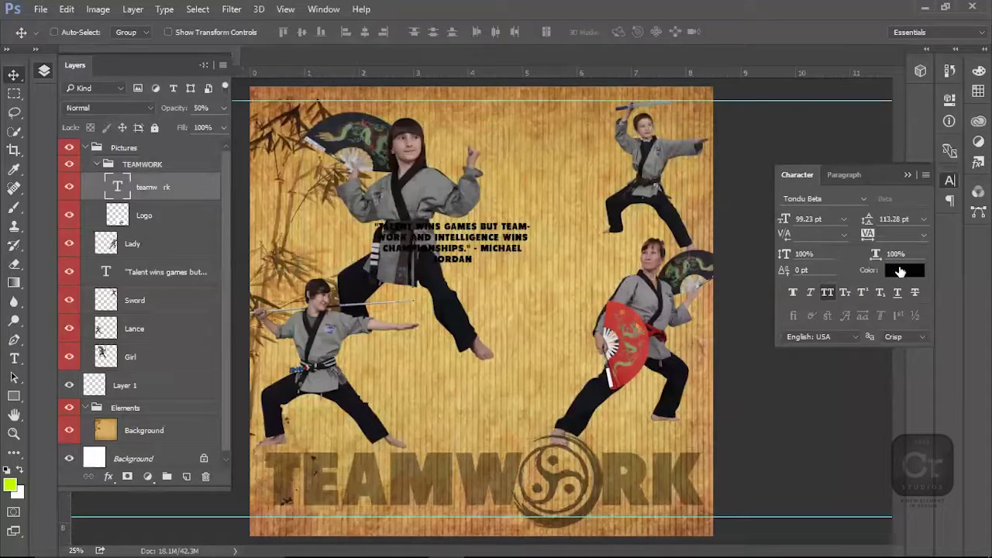
{"action": "left_click", "coordinate": [899, 271]}
{"action": "left_click_drag", "start_coordinate": [620, 138], "coordinate": [668, 79]}
{"action": "left_click", "coordinate": [677, 225]}
{"action": "left_click_drag", "start_coordinate": [679, 229], "coordinate": [678, 239]}
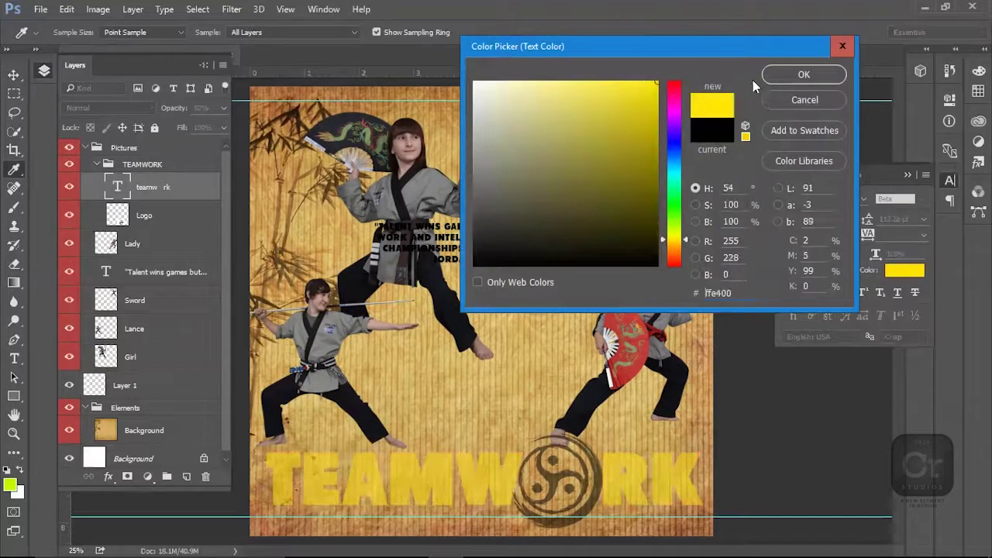
{"action": "left_click", "coordinate": [480, 92]}
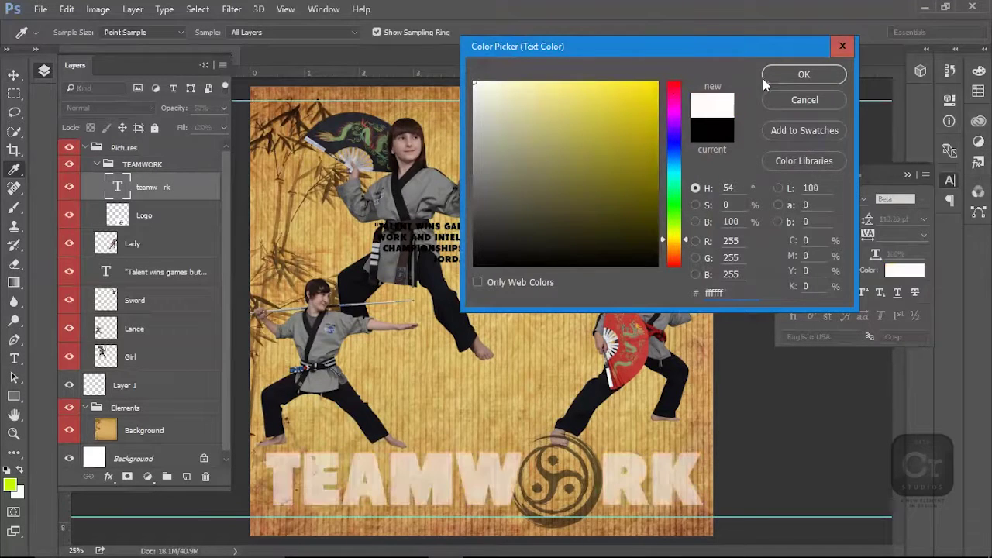
{"action": "left_click", "coordinate": [804, 75]}
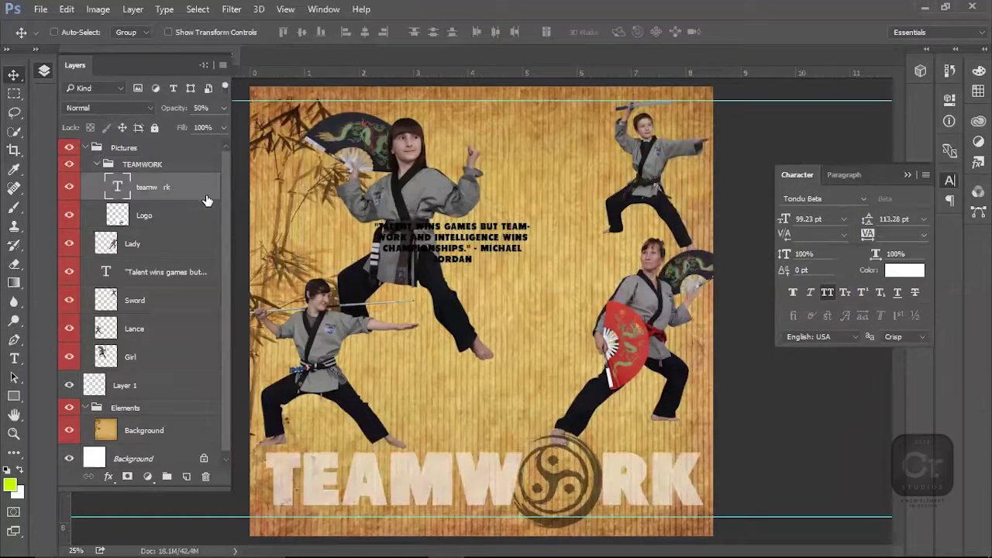
Step: Set the teamw rk text layer's blend mode to Overlay with 100% opacity in its blending options
{"action": "left_click", "coordinate": [132, 109]}
{"action": "left_click", "coordinate": [131, 109]}
{"action": "left_click", "coordinate": [132, 109]}
{"action": "left_click", "coordinate": [131, 108]}
{"action": "double_click", "coordinate": [188, 194]}
{"action": "left_click_drag", "start_coordinate": [465, 199], "coordinate": [461, 22]}
{"action": "left_click", "coordinate": [525, 61]}
{"action": "left_click", "coordinate": [512, 76]}
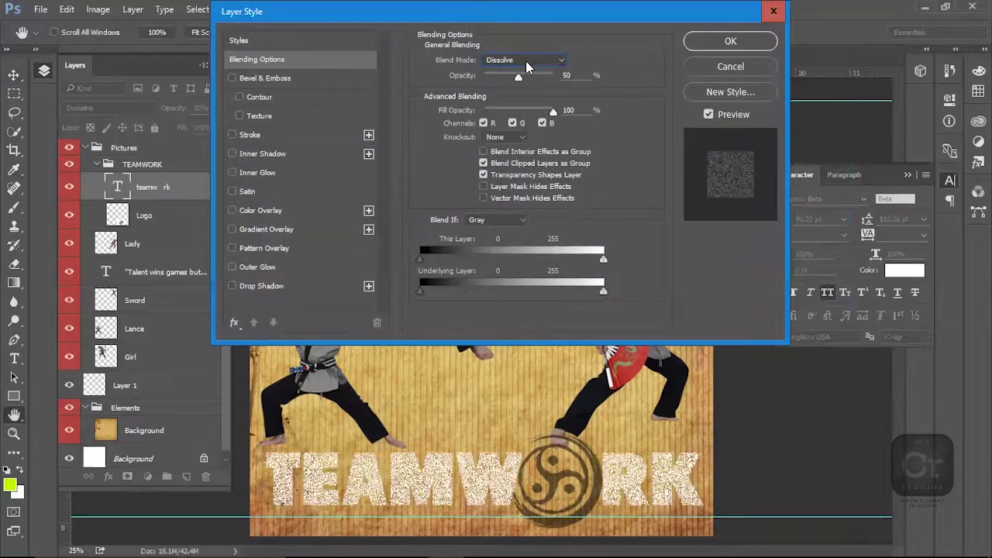
{"action": "scroll", "coordinate": [526, 61], "scroll_direction": "down", "scroll_amount": 8}
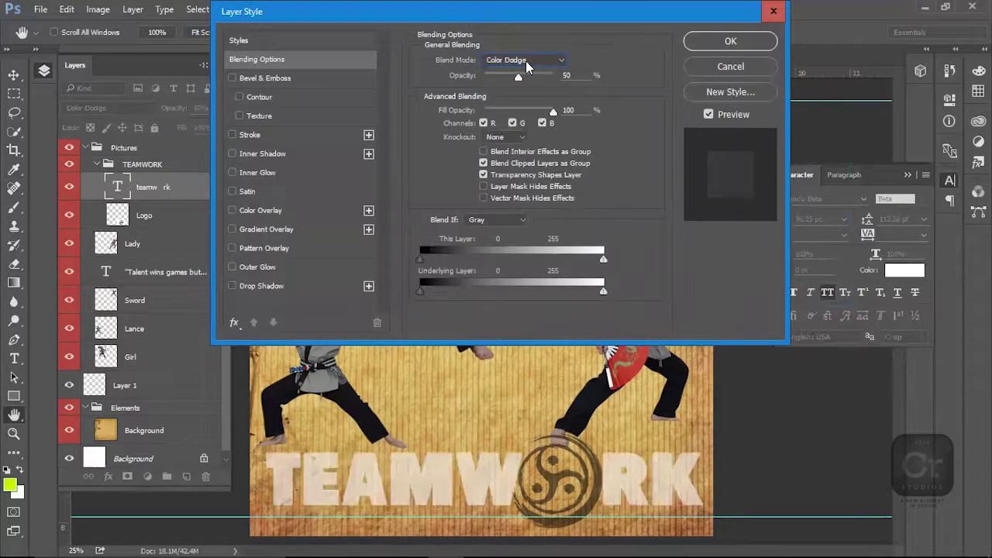
{"action": "scroll", "coordinate": [525, 61], "scroll_direction": "down", "scroll_amount": 3}
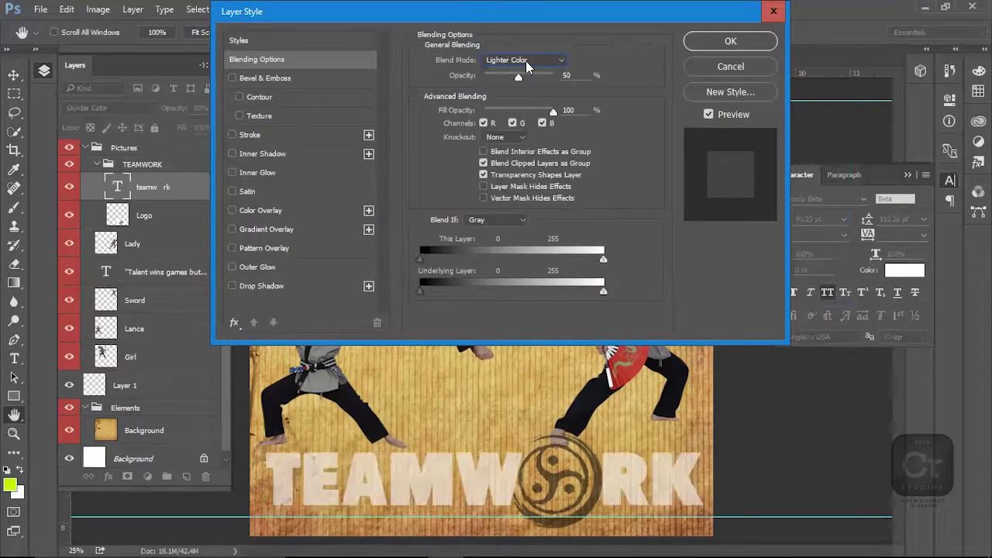
{"action": "scroll", "coordinate": [525, 60], "scroll_direction": "down", "scroll_amount": 2}
{"action": "scroll", "coordinate": [526, 61], "scroll_direction": "up", "scroll_amount": 1}
{"action": "scroll", "coordinate": [526, 61], "scroll_direction": "up", "scroll_amount": 1}
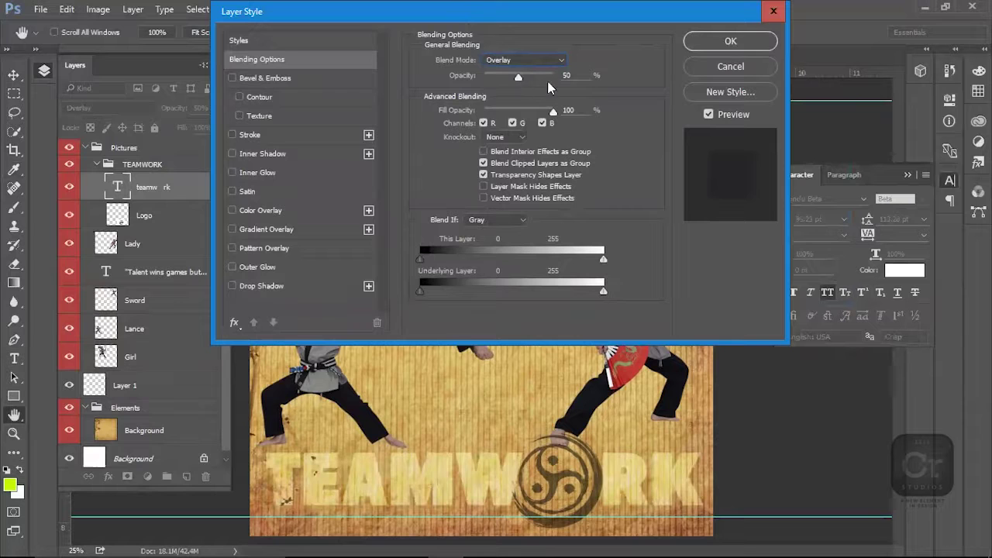
{"action": "left_click_drag", "start_coordinate": [539, 79], "coordinate": [584, 78]}
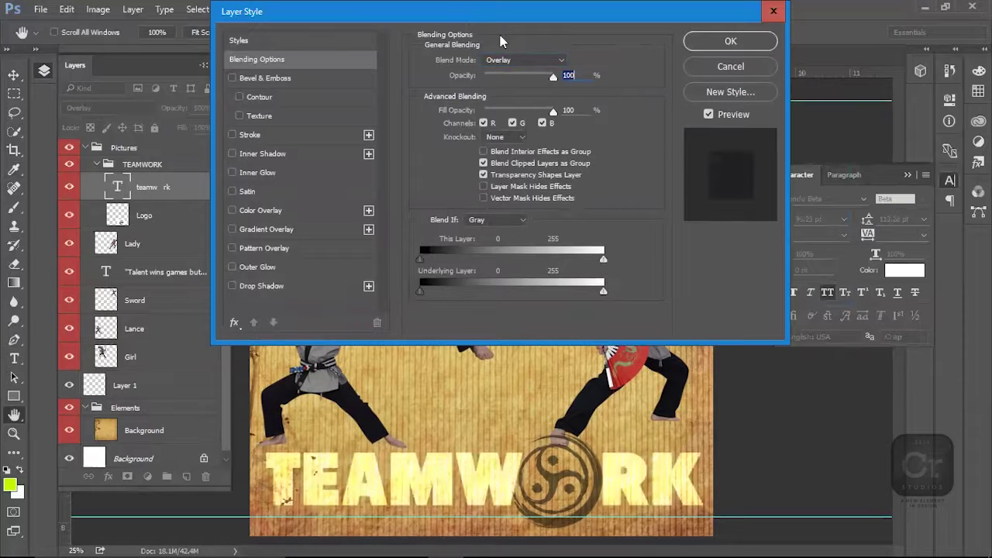
Step: Preview other blend modes such as Hard Light and Darken on the teamw rk text, and return to Overlay
{"action": "scroll", "coordinate": [527, 60], "scroll_direction": "down", "scroll_amount": 6}
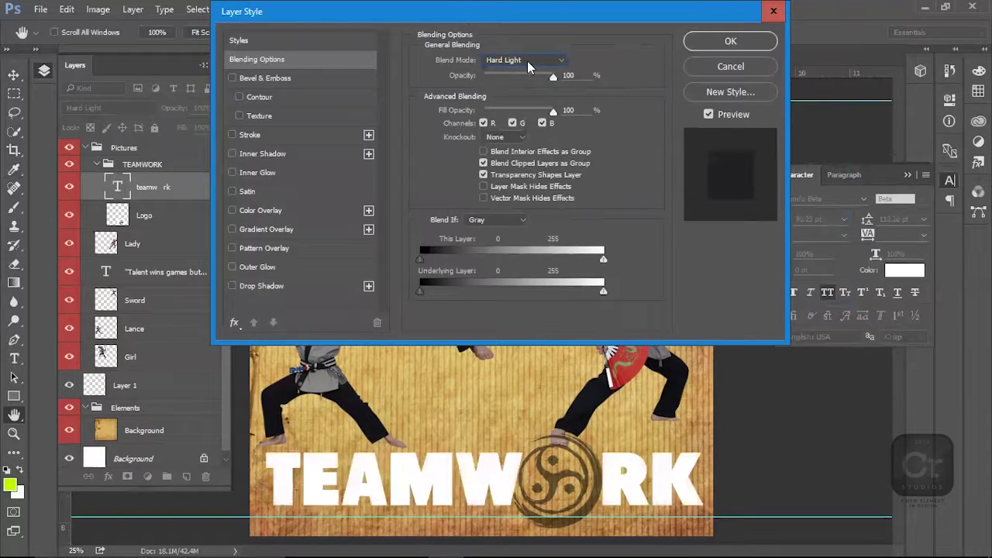
{"action": "scroll", "coordinate": [527, 61], "scroll_direction": "down", "scroll_amount": 3}
{"action": "scroll", "coordinate": [528, 61], "scroll_direction": "up", "scroll_amount": 6}
{"action": "scroll", "coordinate": [527, 61], "scroll_direction": "up", "scroll_amount": 4}
{"action": "scroll", "coordinate": [527, 60], "scroll_direction": "down", "scroll_amount": 1}
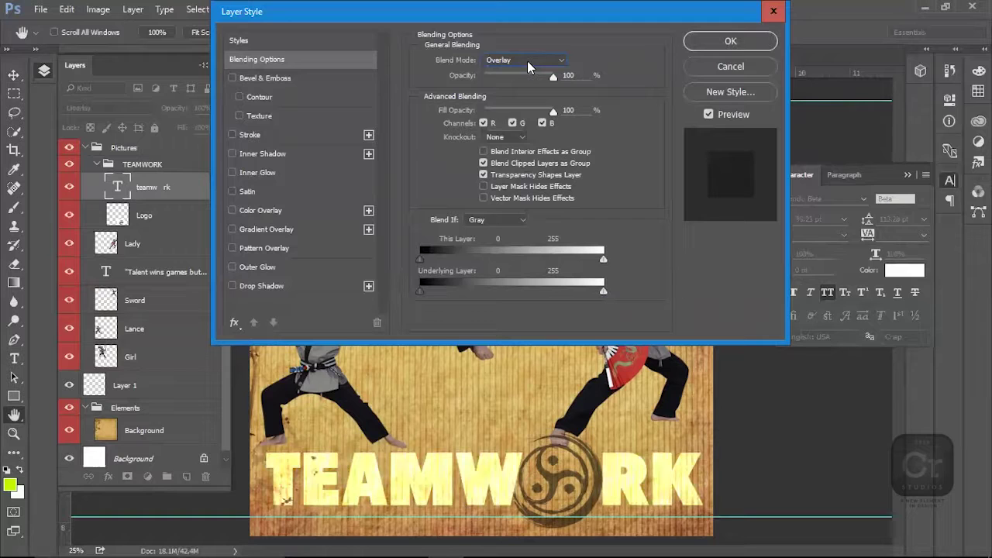
{"action": "scroll", "coordinate": [527, 60], "scroll_direction": "up", "scroll_amount": 6}
{"action": "scroll", "coordinate": [527, 61], "scroll_direction": "up", "scroll_amount": 6}
{"action": "scroll", "coordinate": [527, 60], "scroll_direction": "down", "scroll_amount": 2}
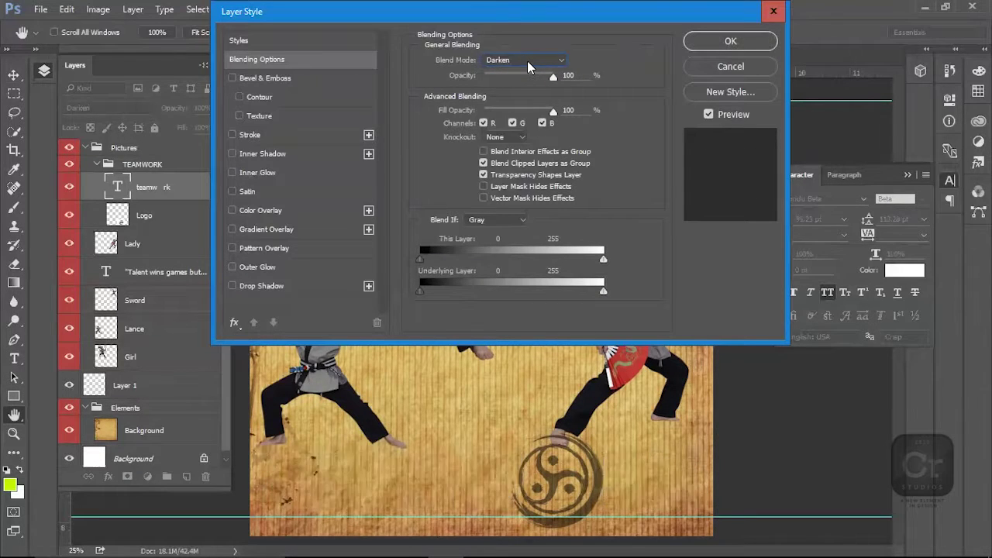
{"action": "scroll", "coordinate": [527, 61], "scroll_direction": "down", "scroll_amount": 10}
{"action": "scroll", "coordinate": [527, 60], "scroll_direction": "down", "scroll_amount": 1}
{"action": "scroll", "coordinate": [527, 61], "scroll_direction": "up", "scroll_amount": 1}
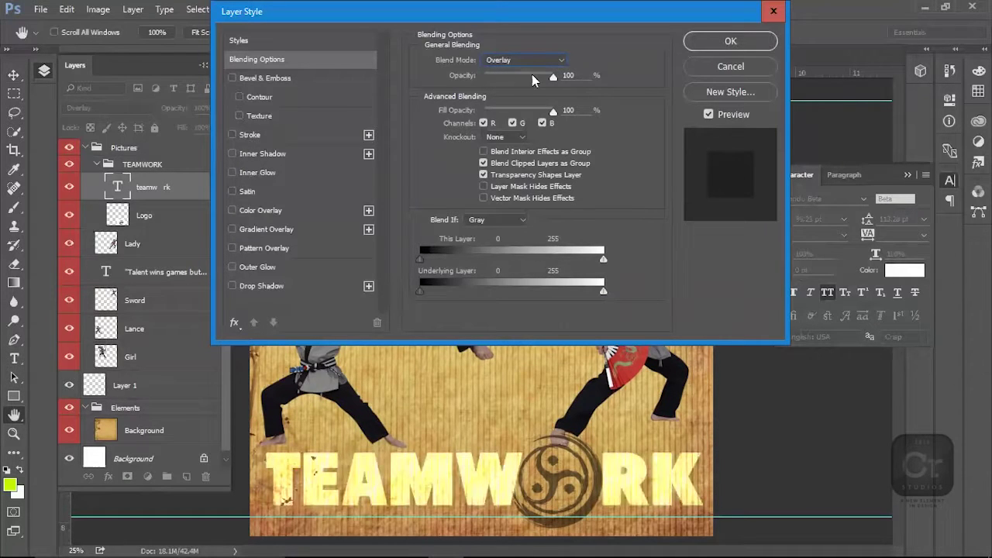
Step: Lower the teamw rk text layer's opacity to 84% and apply the blending options
{"action": "left_click", "coordinate": [538, 76]}
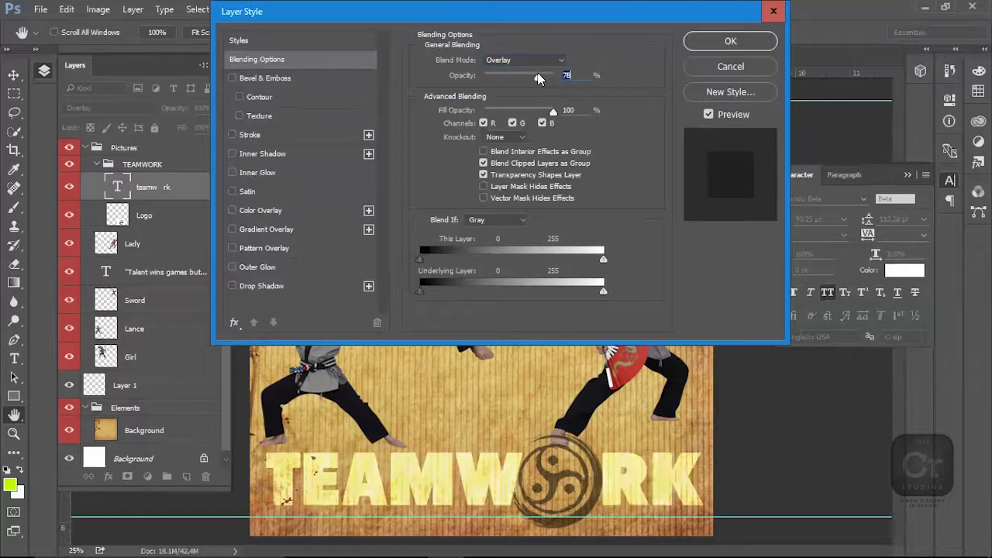
{"action": "left_click", "coordinate": [553, 75]}
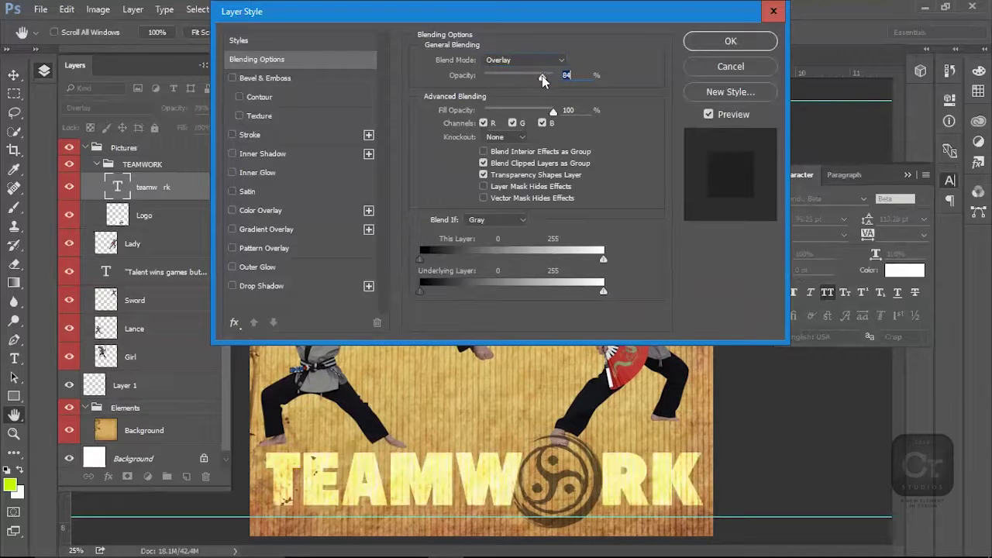
{"action": "left_click", "coordinate": [744, 40]}
Step: Bring up the list of selectable layers at the Lance figure's legs
{"action": "right_click", "coordinate": [315, 351]}
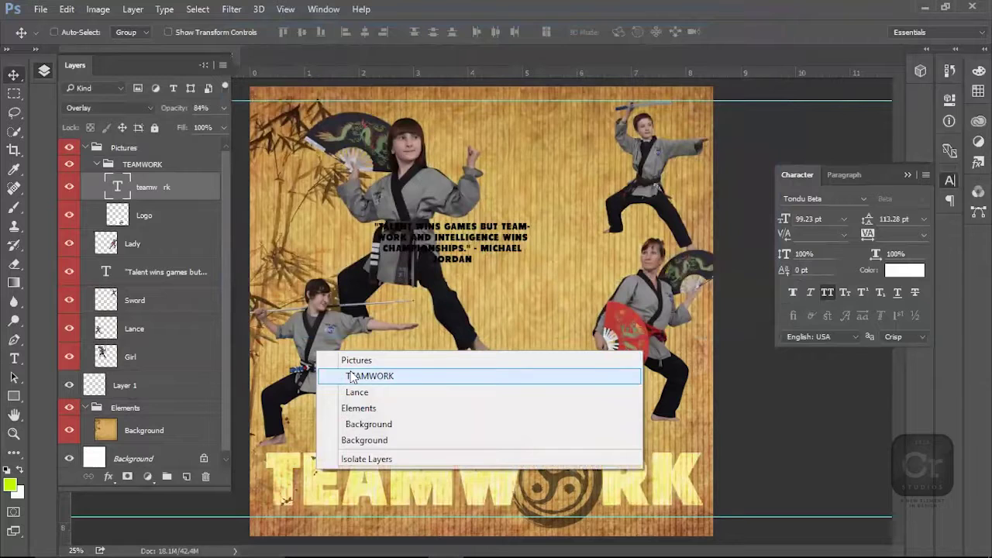
Step: Scale down the Lance figure so it stands just above the left part of the TEAMWORK title
{"action": "left_click", "coordinate": [356, 393]}
{"action": "left_click_drag", "start_coordinate": [358, 378], "coordinate": [364, 388]}
{"action": "key", "text": "ctrl+t"}
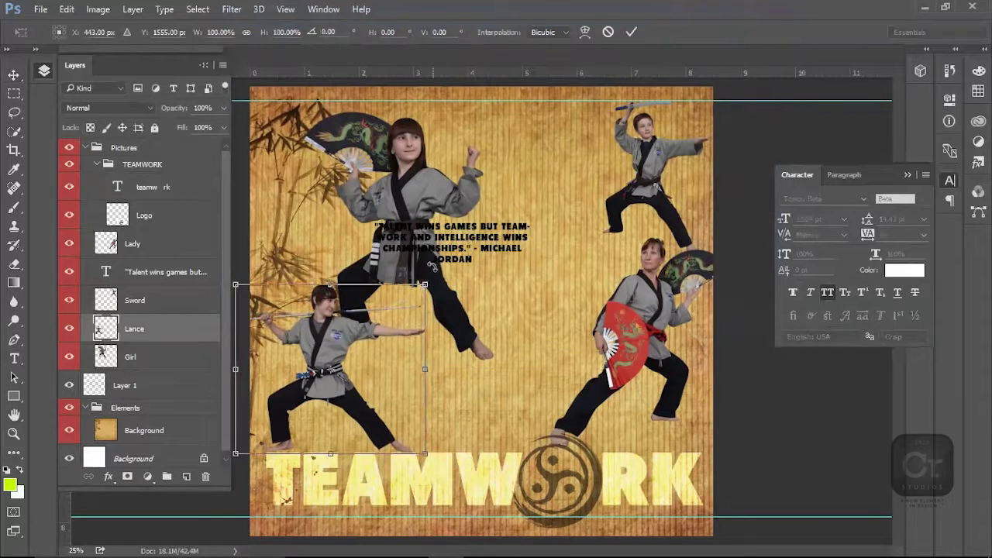
{"action": "left_click_drag", "start_coordinate": [427, 286], "coordinate": [407, 303]}
{"action": "key", "text": "Return"}
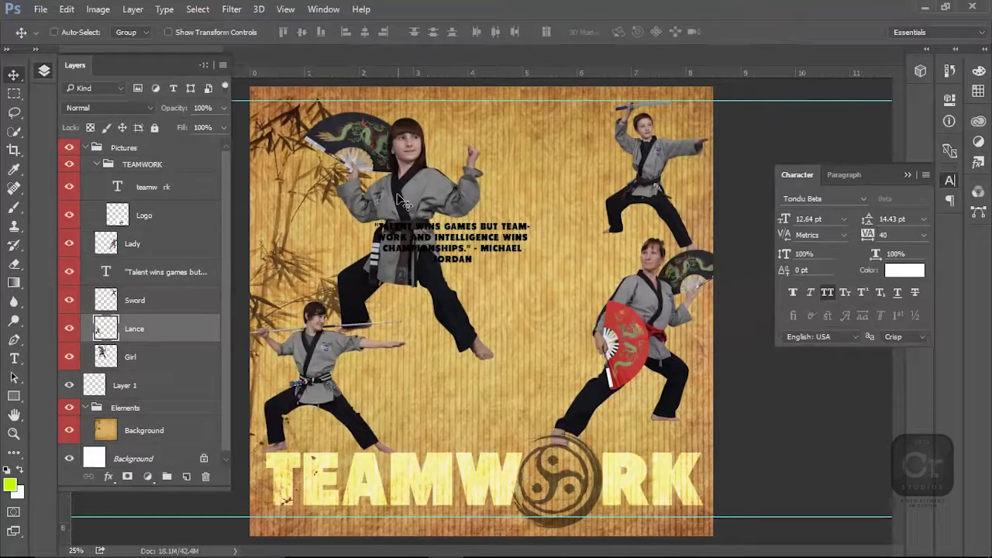
Step: Scale down the Girl figure and move it to the upper-left corner of the artwork, above the Lance figure
{"action": "right_click", "coordinate": [414, 163]}
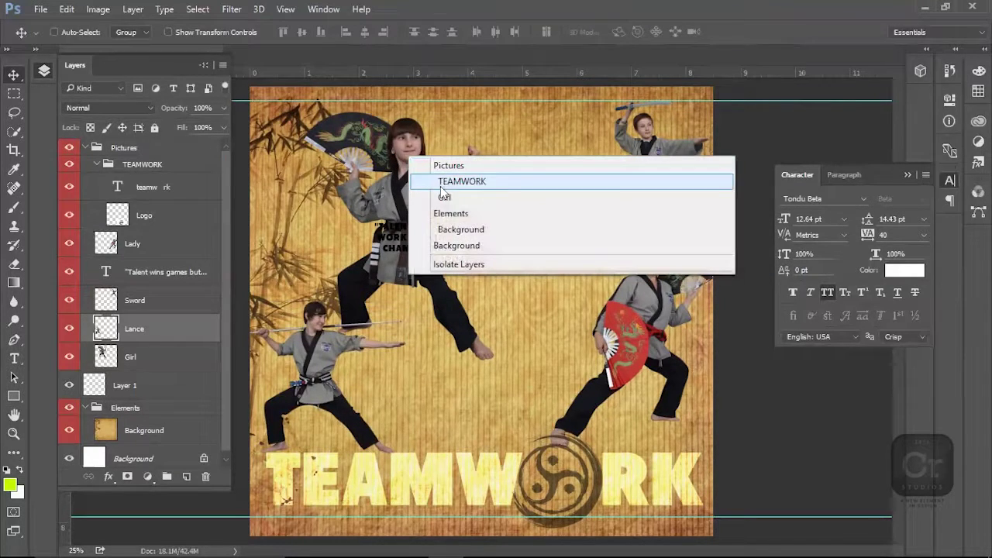
{"action": "left_click", "coordinate": [442, 193]}
{"action": "left_click_drag", "start_coordinate": [419, 206], "coordinate": [395, 196]}
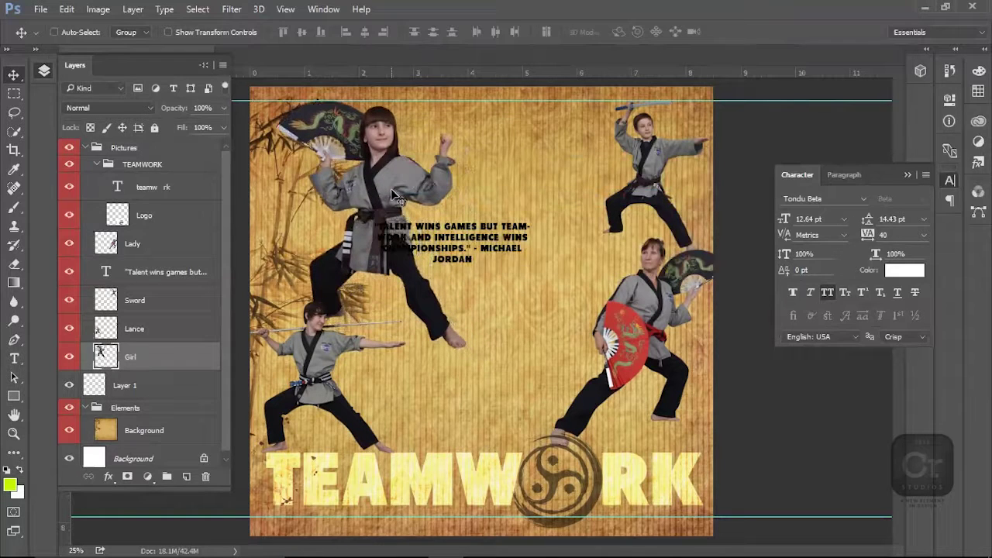
{"action": "key", "text": "ctrl+t"}
{"action": "left_click_drag", "start_coordinate": [467, 348], "coordinate": [430, 302]}
{"action": "key", "text": "Return"}
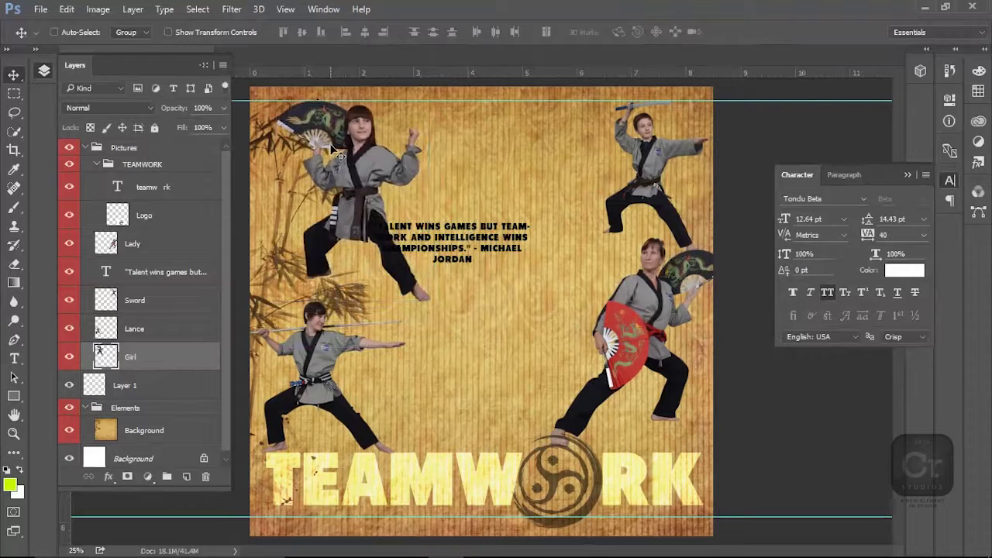
{"action": "left_click_drag", "start_coordinate": [347, 166], "coordinate": [329, 171]}
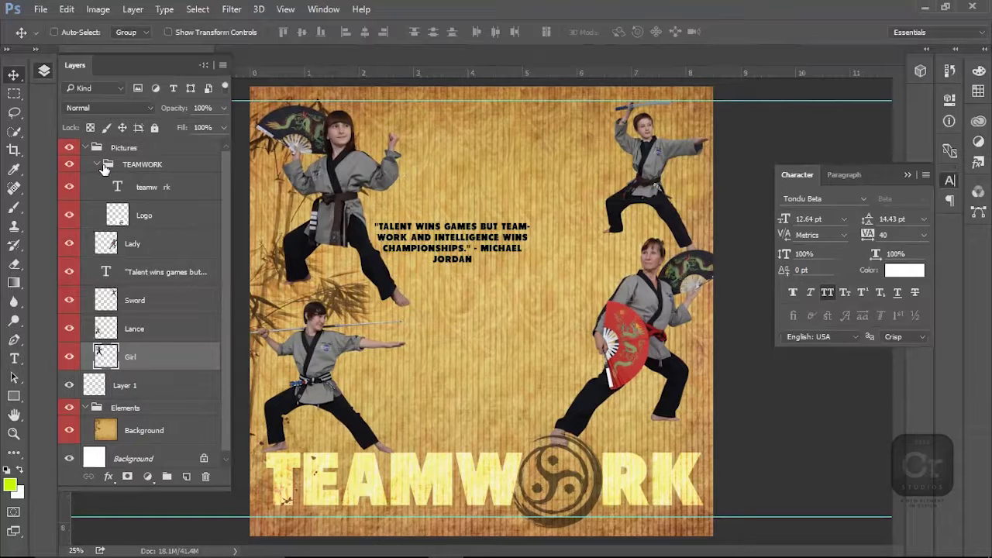
Step: Collapse the TEAMWORK group and create a new layer named TEST inside the Pictures group
{"action": "left_click", "coordinate": [97, 165]}
{"action": "left_click", "coordinate": [147, 166]}
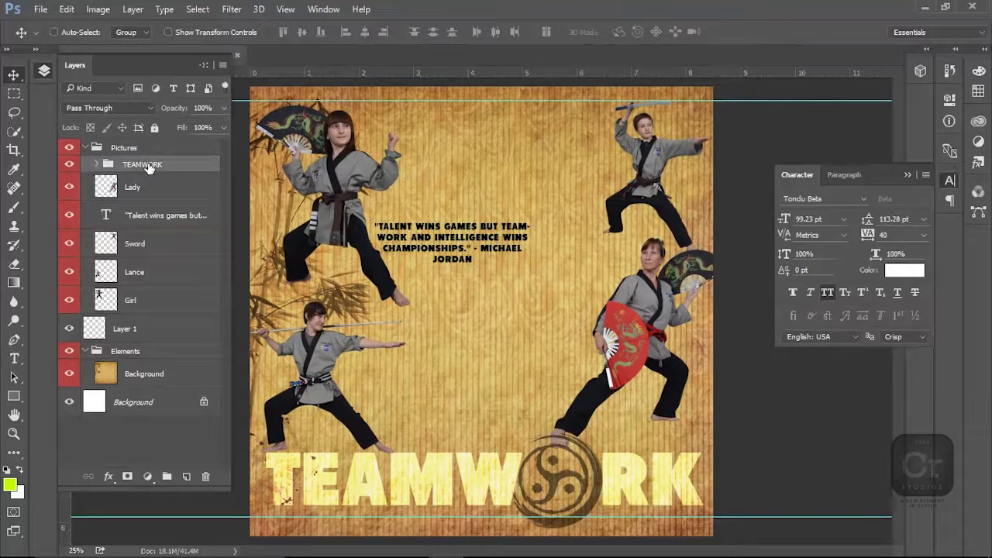
{"action": "left_click", "coordinate": [147, 150]}
{"action": "key", "text": "ctrl+shift+n"}
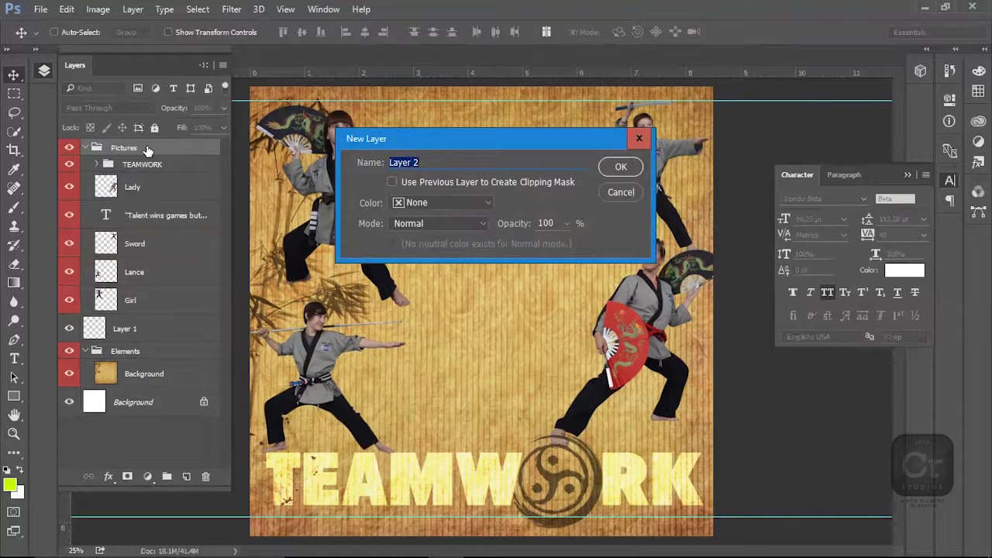
{"action": "type", "text": "TEST"}
{"action": "key", "text": "Return"}
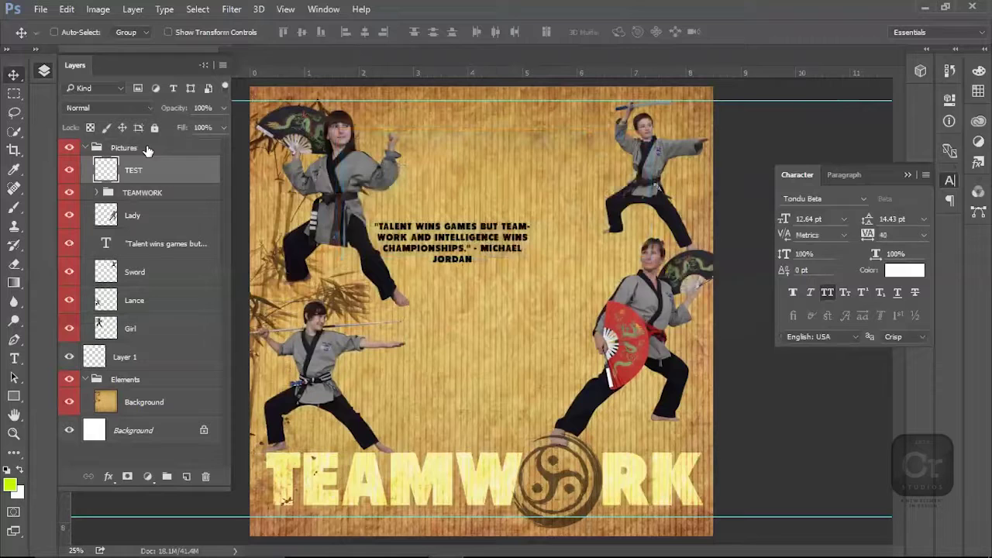
Step: Move the TEST layer and the TEAMWORK group out of the Pictures group to above it, and collapse Pictures
{"action": "left_click_drag", "start_coordinate": [145, 177], "coordinate": [174, 142]}
{"action": "left_click_drag", "start_coordinate": [132, 197], "coordinate": [136, 165]}
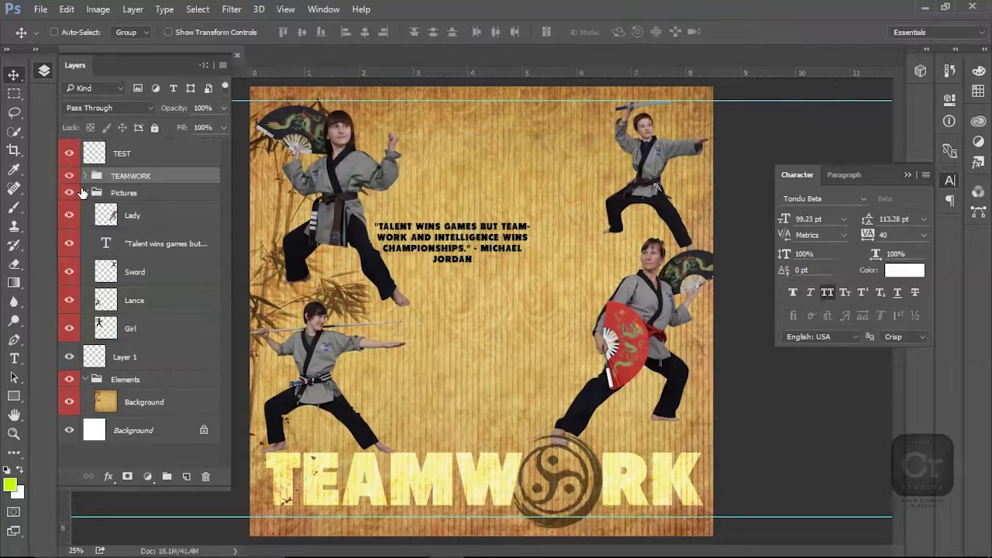
{"action": "left_click", "coordinate": [85, 192]}
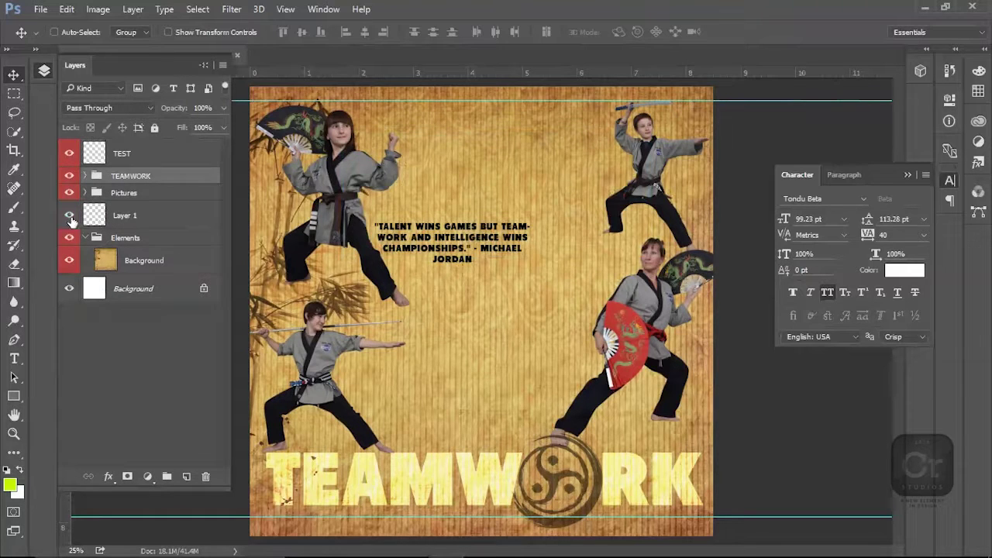
Step: Delete Layer 1 and collapse the Elements group, keeping the Background image layer inside it
{"action": "left_click", "coordinate": [137, 221]}
{"action": "key", "text": "Delete"}
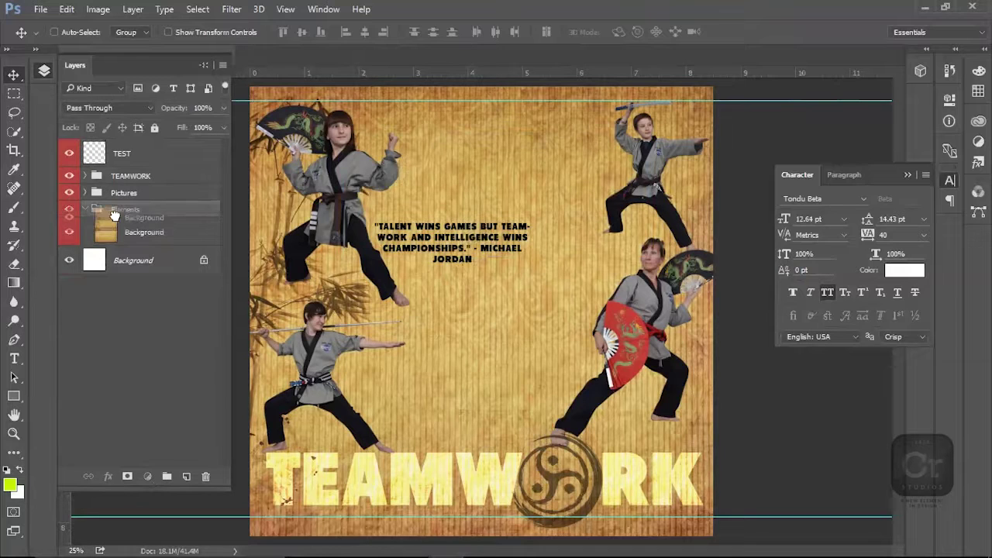
{"action": "left_click_drag", "start_coordinate": [103, 233], "coordinate": [128, 210]}
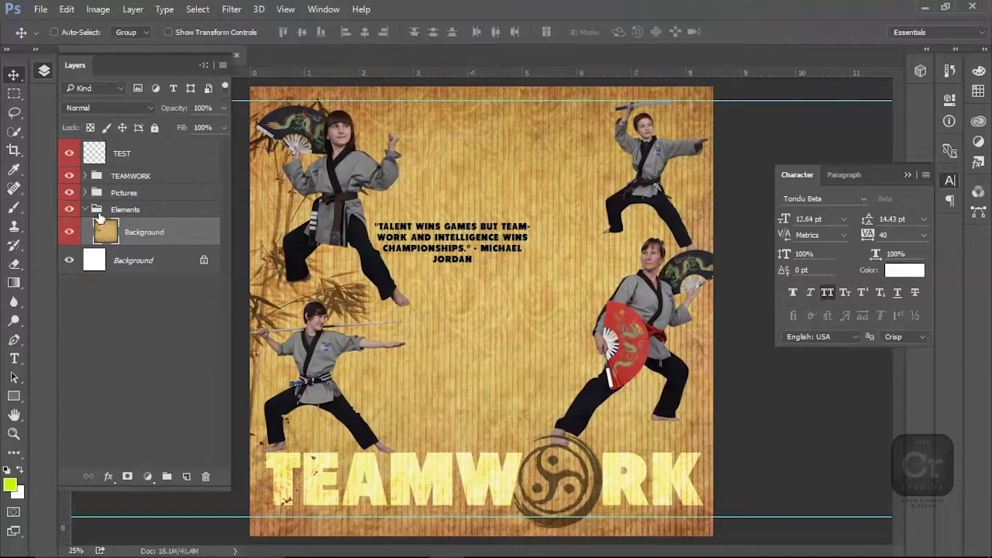
{"action": "left_click", "coordinate": [85, 210]}
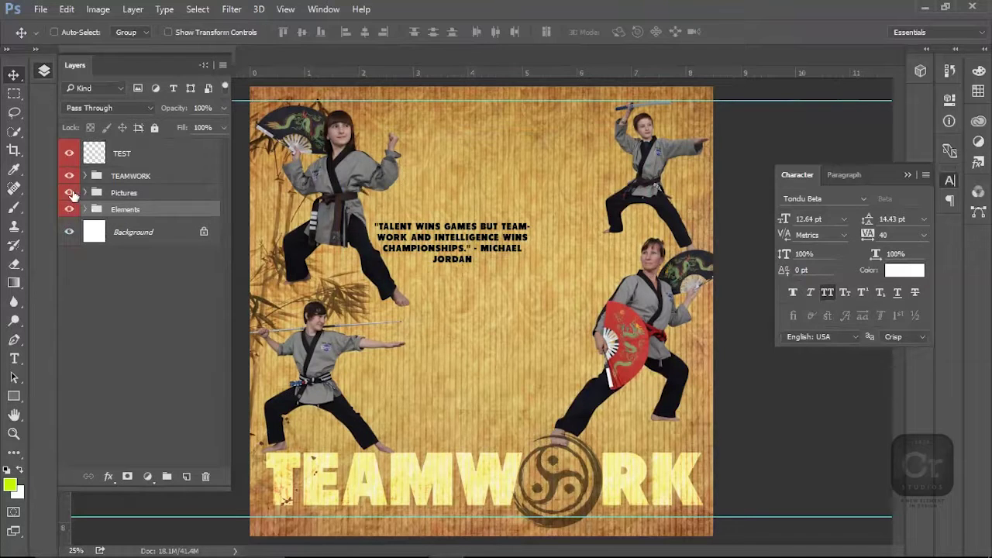
Step: Change the color label of the Pictures group to blue
{"action": "left_click", "coordinate": [72, 194]}
{"action": "right_click", "coordinate": [70, 195]}
{"action": "left_click", "coordinate": [71, 194]}
{"action": "right_click", "coordinate": [70, 195]}
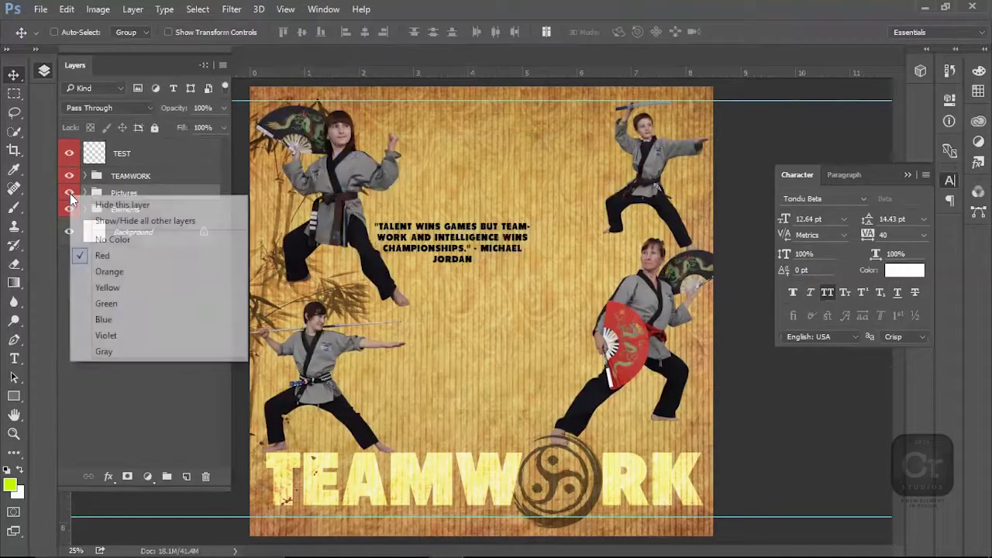
{"action": "left_click", "coordinate": [103, 319]}
Step: Change the color label of the TEAMWORK group to orange
{"action": "left_click", "coordinate": [70, 177]}
{"action": "left_click", "coordinate": [70, 177]}
{"action": "left_click", "coordinate": [75, 169]}
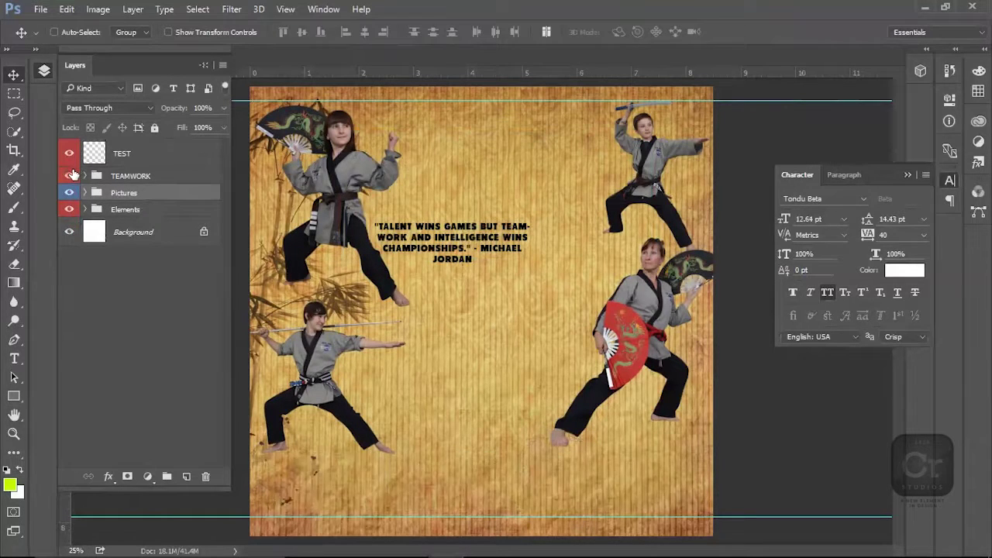
{"action": "left_click", "coordinate": [71, 176]}
{"action": "right_click", "coordinate": [71, 175]}
{"action": "left_click", "coordinate": [110, 248]}
Step: Toggle the visibility of the TEAMWORK and Pictures groups to check which artwork each one contains
{"action": "left_click", "coordinate": [69, 177]}
{"action": "left_click", "coordinate": [69, 177]}
{"action": "left_click", "coordinate": [69, 177]}
{"action": "left_click", "coordinate": [69, 177]}
{"action": "left_click", "coordinate": [69, 177]}
{"action": "left_click", "coordinate": [69, 177]}
{"action": "left_click", "coordinate": [69, 193]}
{"action": "left_click", "coordinate": [69, 193]}
{"action": "left_click", "coordinate": [69, 193]}
{"action": "left_click", "coordinate": [69, 193]}
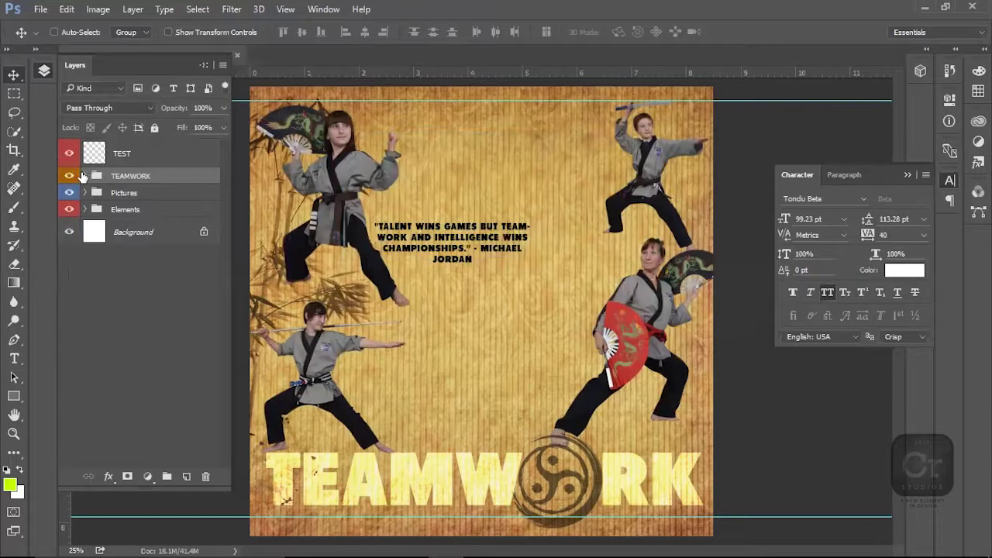
Step: Move the quote text layer out of the Pictures group to just above the TEAMWORK group, and collapse both groups
{"action": "left_click", "coordinate": [85, 176]}
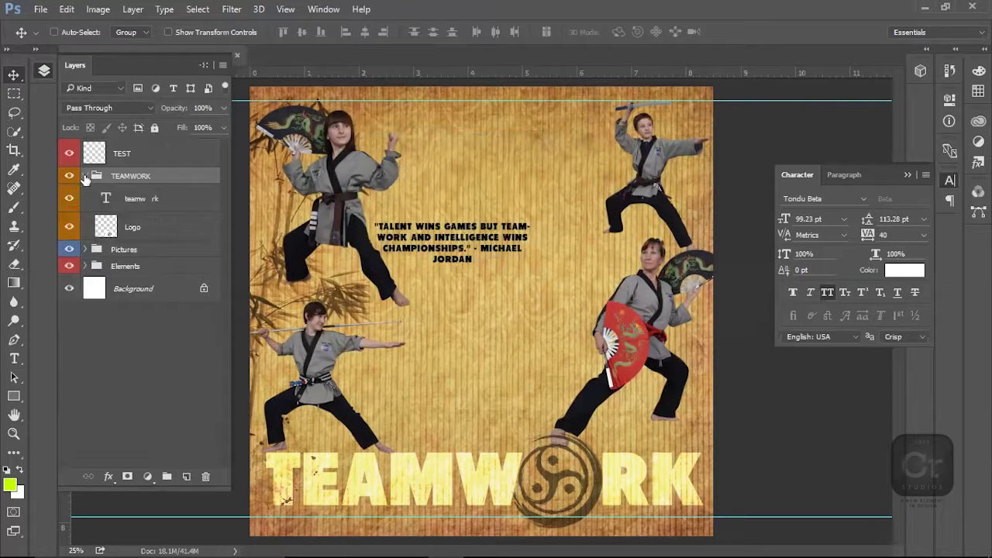
{"action": "left_click", "coordinate": [141, 203]}
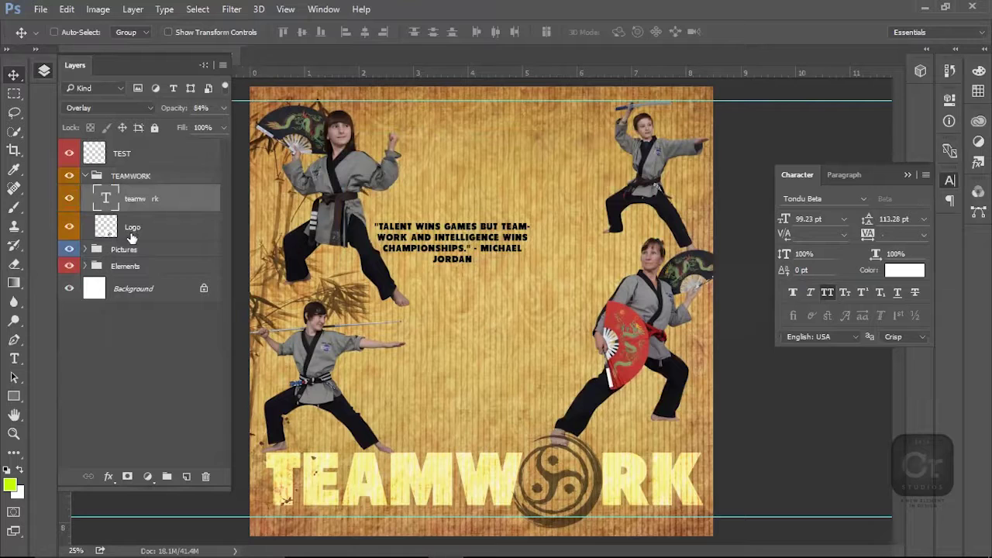
{"action": "right_click", "coordinate": [439, 227]}
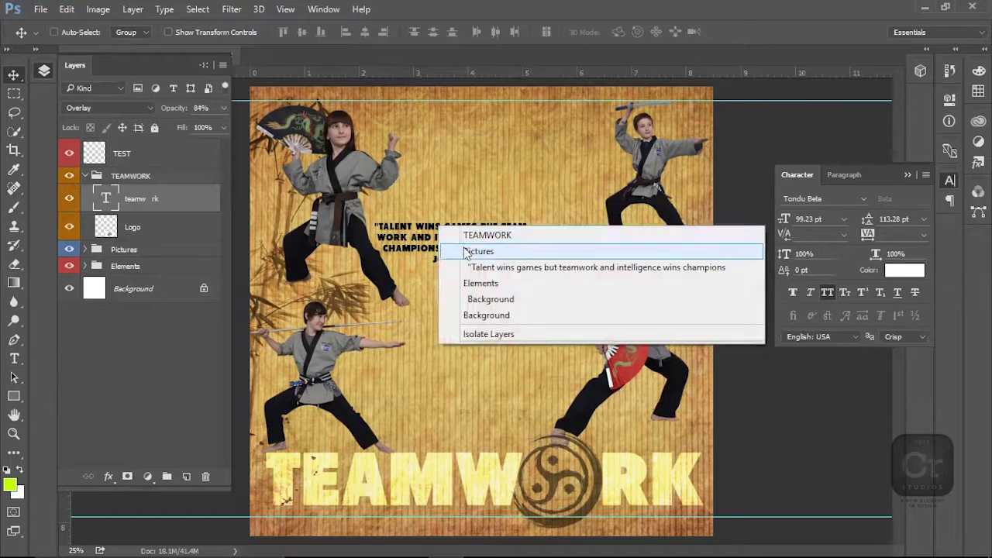
{"action": "left_click", "coordinate": [475, 267]}
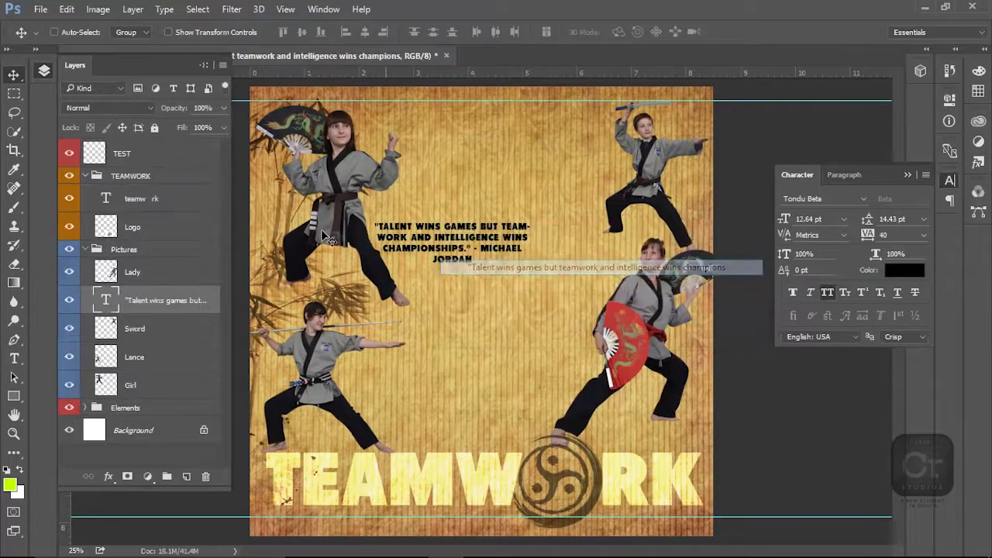
{"action": "left_click_drag", "start_coordinate": [141, 302], "coordinate": [163, 164]}
{"action": "left_click", "coordinate": [85, 204]}
{"action": "left_click", "coordinate": [85, 221]}
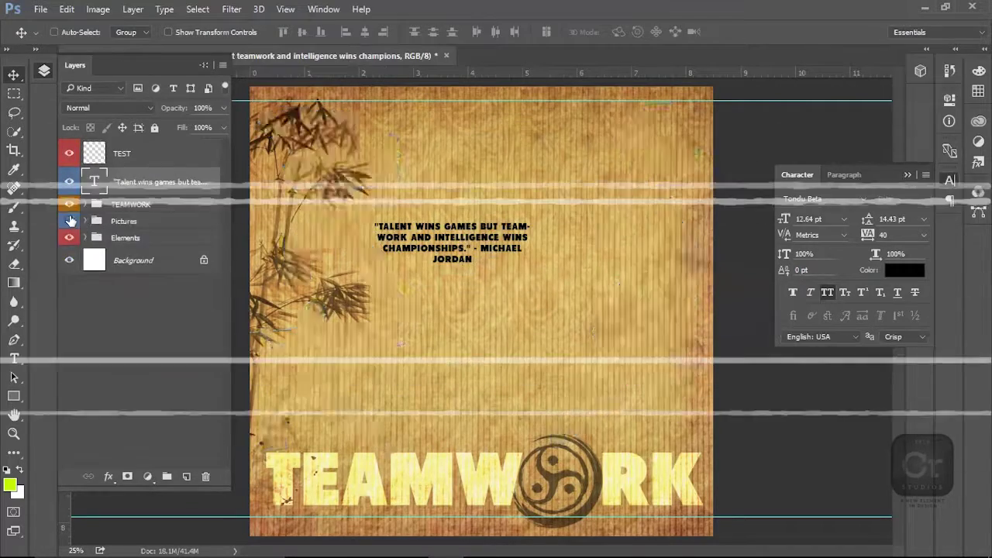
Step: Move the quote text to the horizontal center of the artwork, between the figures
{"action": "left_click", "coordinate": [189, 161]}
{"action": "double_click", "coordinate": [175, 186]}
{"action": "key", "text": "Escape"}
{"action": "right_click", "coordinate": [432, 229]}
{"action": "left_click", "coordinate": [481, 238]}
{"action": "left_click_drag", "start_coordinate": [494, 267], "coordinate": [523, 268]}
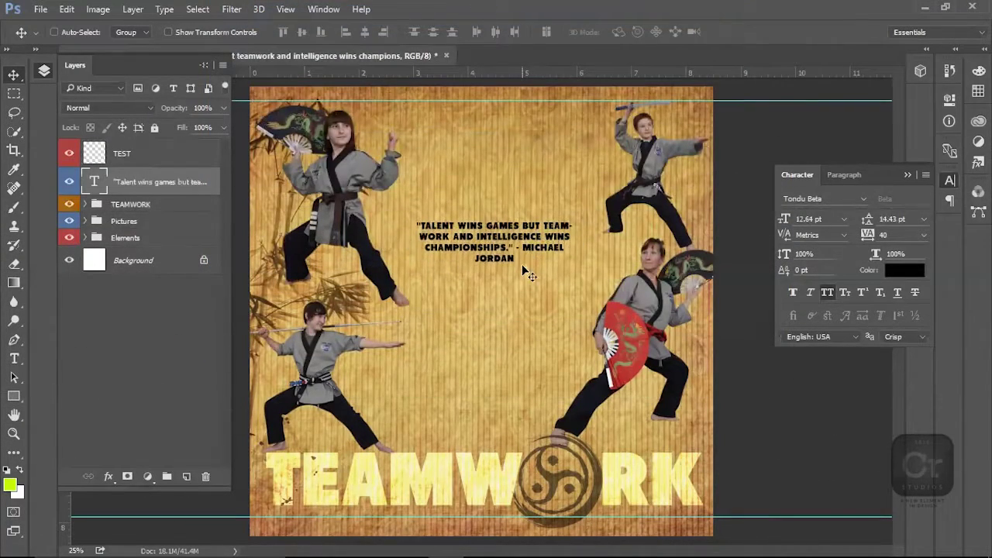
Step: Increase the quote text's font size to 24.64 pt
{"action": "left_click", "coordinate": [923, 235]}
{"action": "left_click", "coordinate": [776, 289]}
{"action": "left_click_drag", "start_coordinate": [785, 220], "coordinate": [793, 222]}
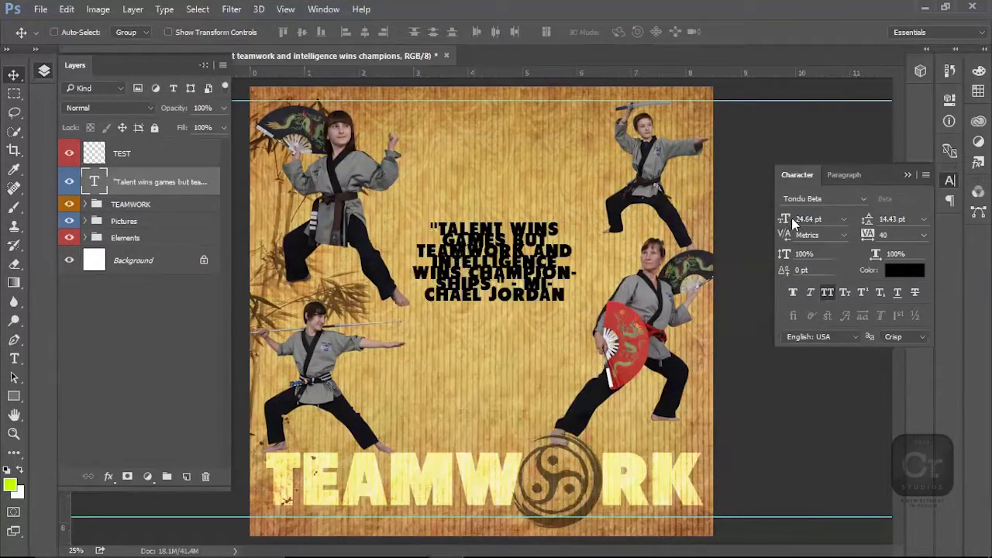
Step: Widen the quote's text box on both sides, shift it slightly up, and set its leading to 27.43 pt
{"action": "key", "text": "t"}
{"action": "left_click", "coordinate": [475, 248]}
{"action": "left_click_drag", "start_coordinate": [497, 224], "coordinate": [496, 195]}
{"action": "left_click_drag", "start_coordinate": [407, 324], "coordinate": [388, 323]}
{"action": "left_click_drag", "start_coordinate": [581, 320], "coordinate": [598, 319]}
{"action": "key", "text": "ctrl+Return"}
{"action": "left_click_drag", "start_coordinate": [869, 218], "coordinate": [890, 217]}
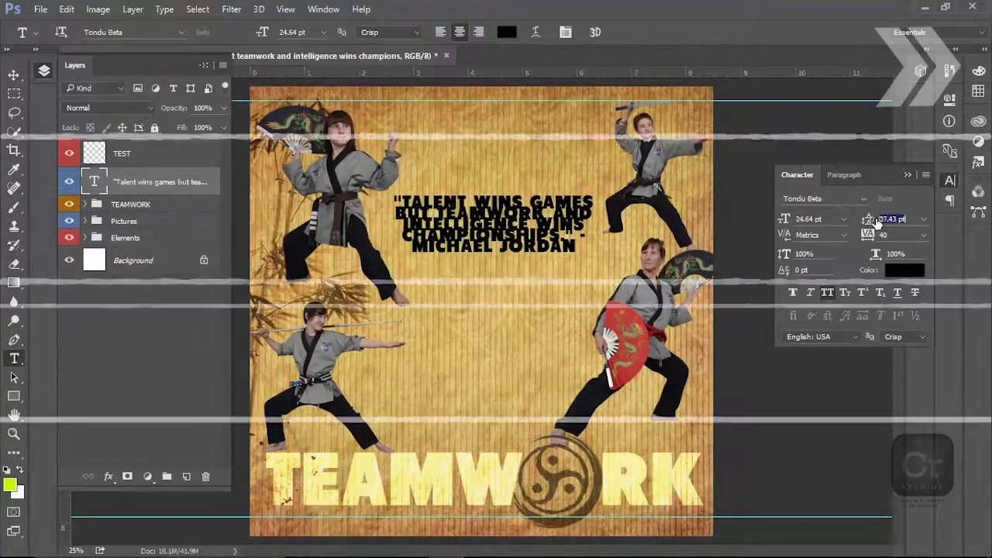
{"action": "right_click", "coordinate": [318, 161]}
{"action": "key", "text": "Escape"}
{"action": "type", "text": "v"}
{"action": "key", "text": "ctrl+Return"}
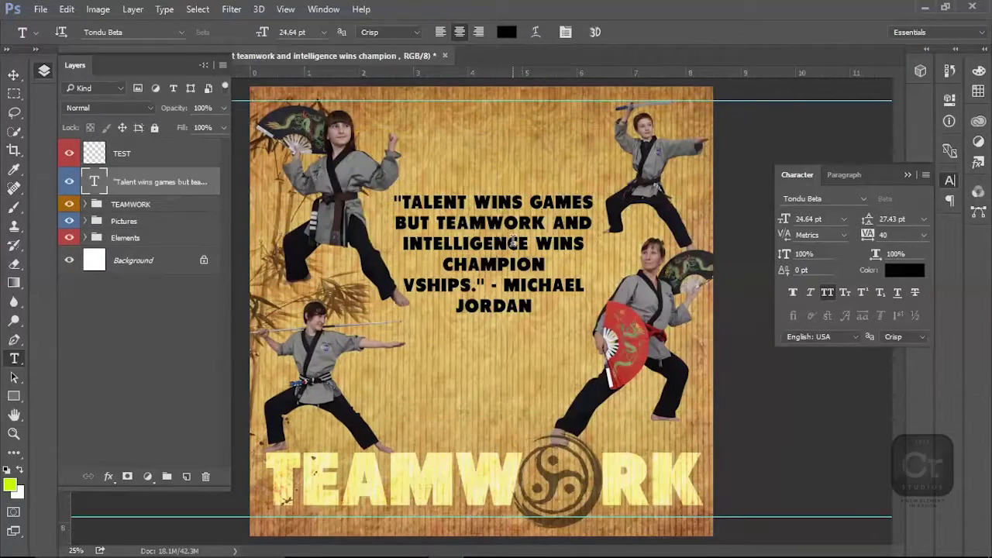
{"action": "left_click", "coordinate": [416, 280]}
{"action": "key", "text": "BackSpace"}
{"action": "key", "text": "BackSpace"}
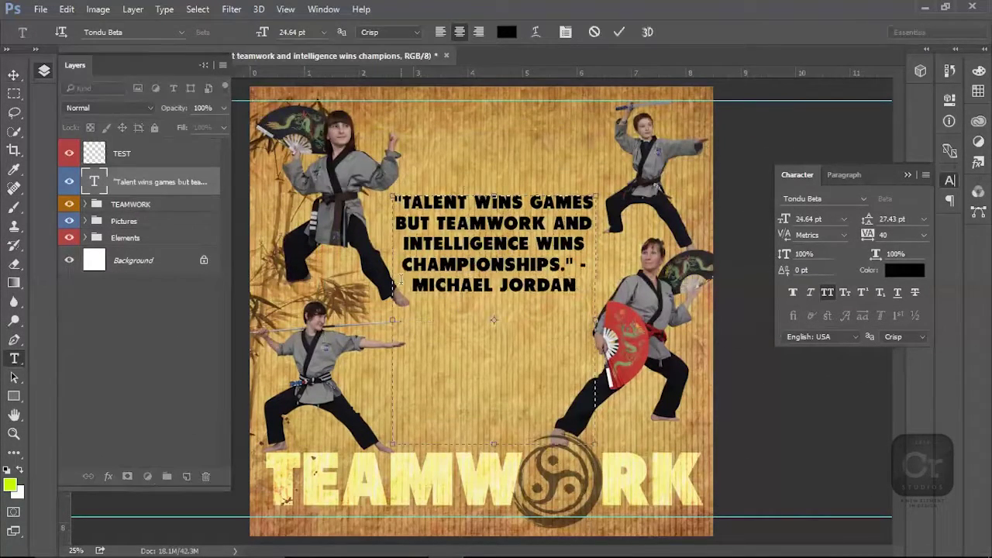
Step: Cut Michael Jordan from the quote, paste it as a separate text layer above the quote, and turn off All Caps
{"action": "key", "text": "ctrl+x"}
{"action": "key", "text": "ctrl+Return"}
{"action": "left_click", "coordinate": [473, 146]}
{"action": "key", "text": "ctrl+v"}
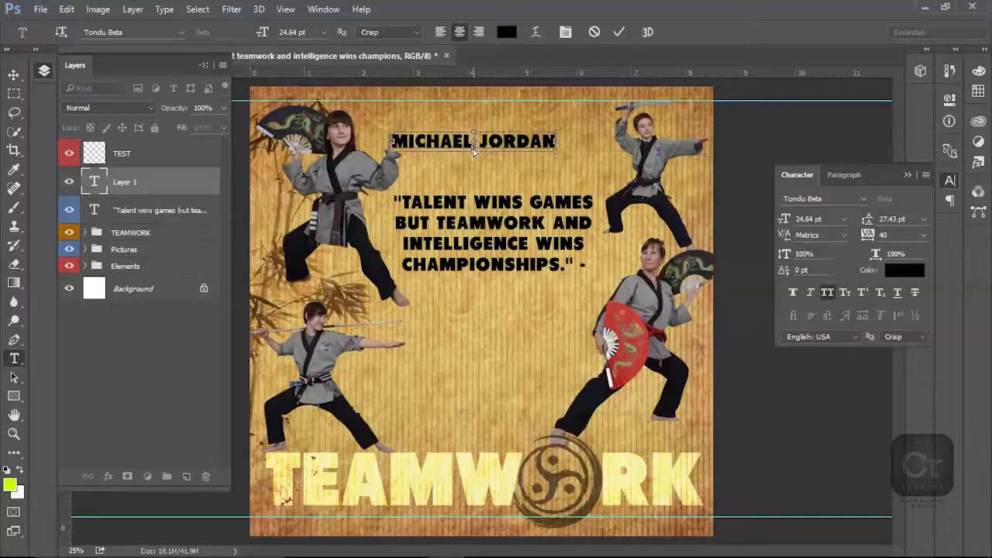
{"action": "key", "text": "ctrl+Return"}
{"action": "left_click", "coordinate": [840, 293]}
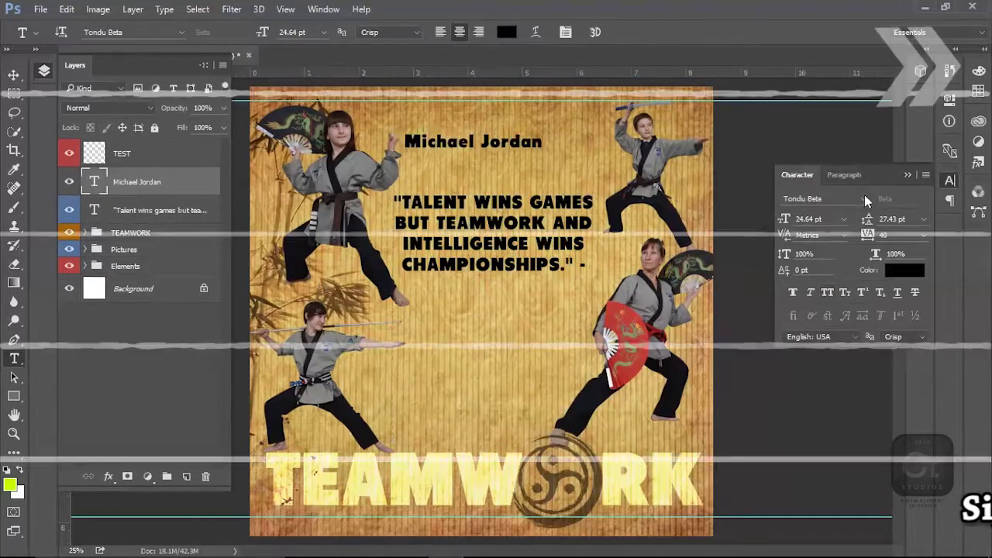
Step: Change the Michael Jordan text to the handwritten "The Constellation of H..." font
{"action": "left_click", "coordinate": [863, 198]}
{"action": "left_click", "coordinate": [789, 177]}
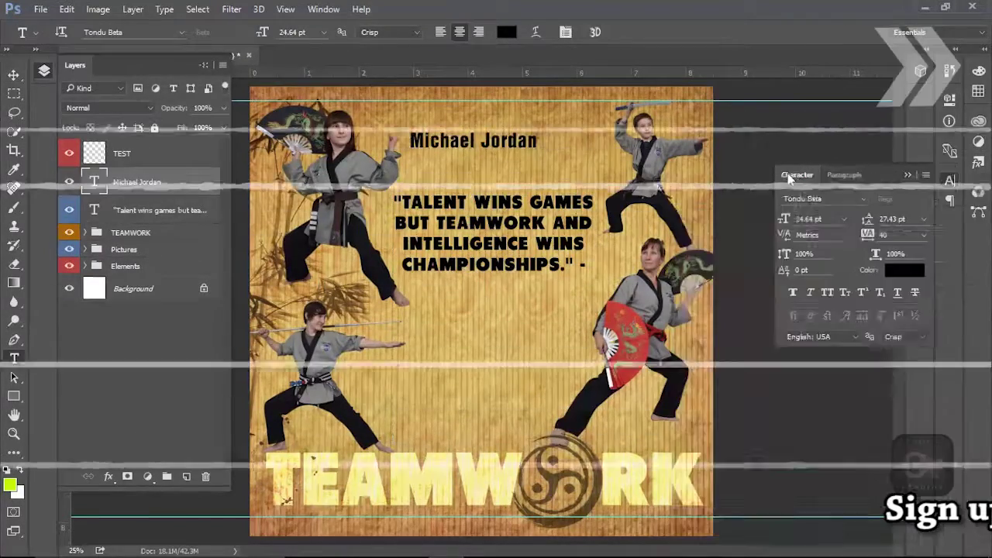
{"action": "left_click_drag", "start_coordinate": [789, 178], "coordinate": [746, 178]}
{"action": "left_click", "coordinate": [821, 199]}
{"action": "left_click", "coordinate": [894, 407]}
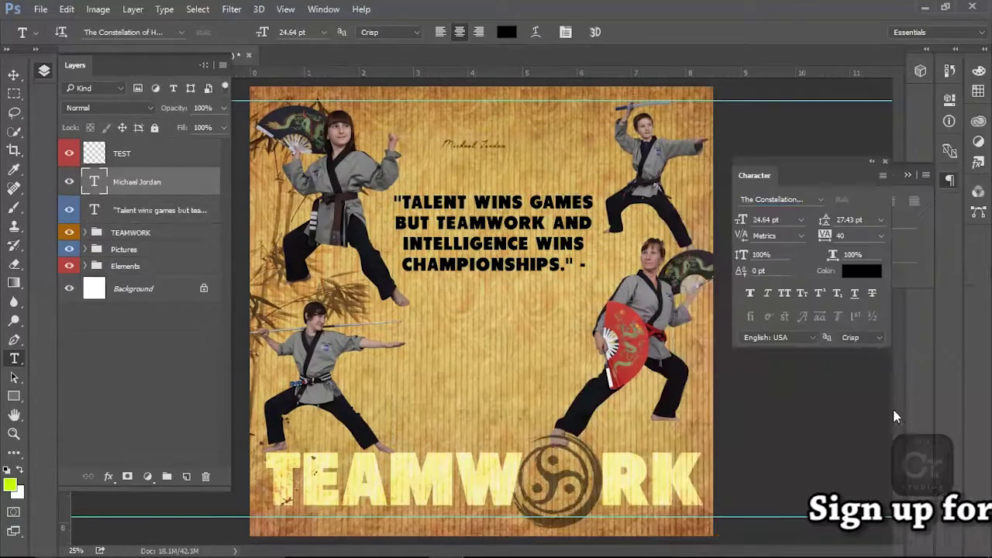
Step: Enlarge the Michael Jordan signature to about 78 pt and place it just above the TEAMWORK title
{"action": "key", "text": "ctrl+t"}
{"action": "left_click_drag", "start_coordinate": [506, 134], "coordinate": [577, 114]}
{"action": "key", "text": "Return"}
{"action": "left_click_drag", "start_coordinate": [481, 148], "coordinate": [480, 411]}
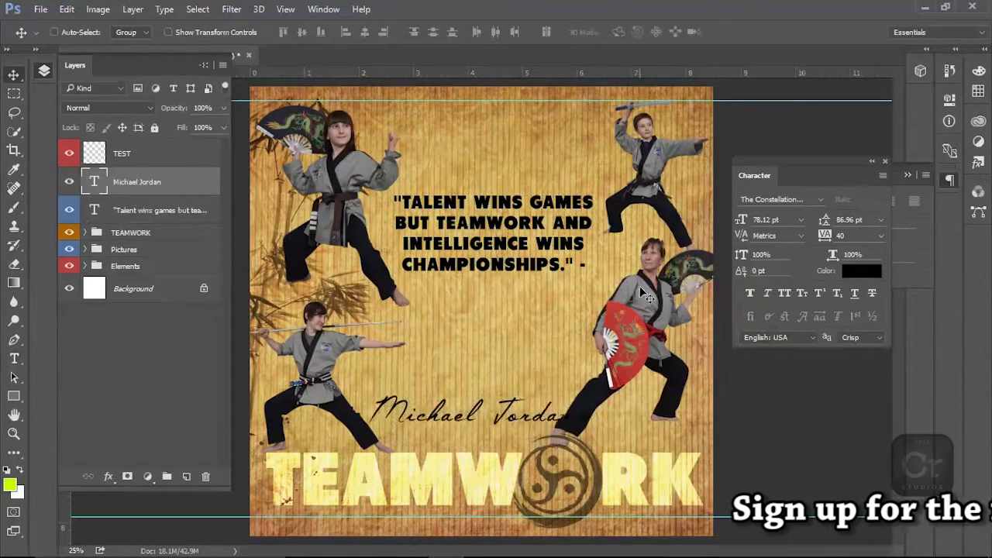
Step: Scale down the Lady figure toward the lower-right so it clears the Michael Jordan signature
{"action": "right_click", "coordinate": [640, 289]}
{"action": "left_click", "coordinate": [659, 295]}
{"action": "key", "text": "ctrl+t"}
{"action": "left_click_drag", "start_coordinate": [549, 236], "coordinate": [601, 299]}
{"action": "key", "text": "Return"}
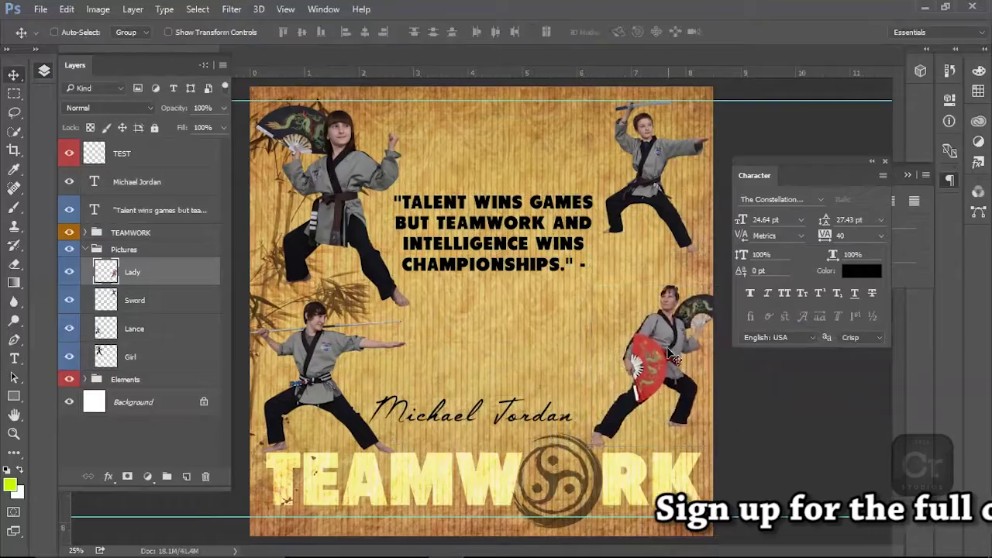
{"action": "right_click", "coordinate": [546, 244]}
{"action": "left_click", "coordinate": [546, 242]}
{"action": "left_click_drag", "start_coordinate": [533, 221], "coordinate": [532, 220]}
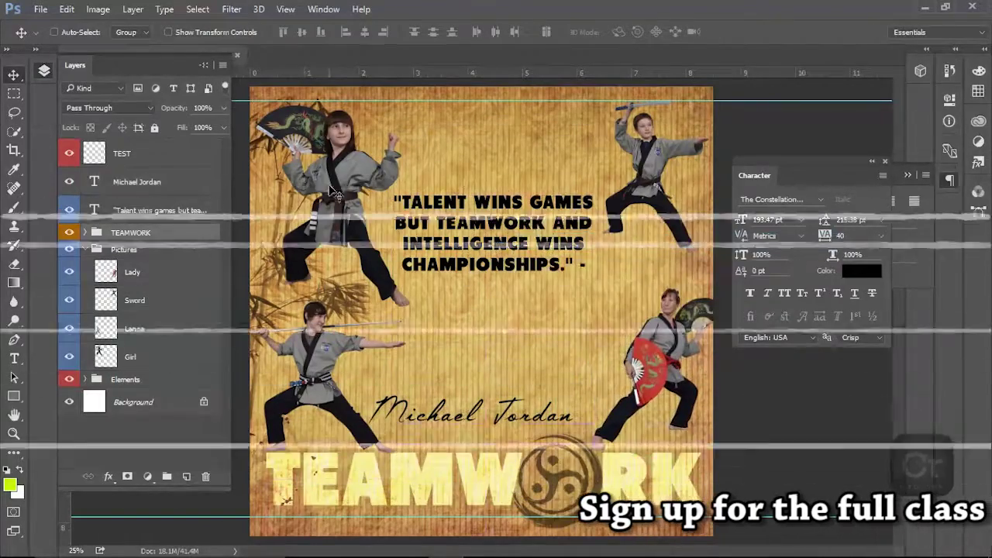
Step: Scale down the Girl figure slightly in the artwork's upper-left corner
{"action": "right_click", "coordinate": [335, 190]}
{"action": "left_click", "coordinate": [353, 197]}
{"action": "key", "text": "ctrl+t"}
{"action": "left_click_drag", "start_coordinate": [408, 307], "coordinate": [393, 292]}
{"action": "key", "text": "Return"}
Step: Dock the Character panel and delete the trailing dash after the quote's closing quotation mark
{"action": "right_click", "coordinate": [460, 188]}
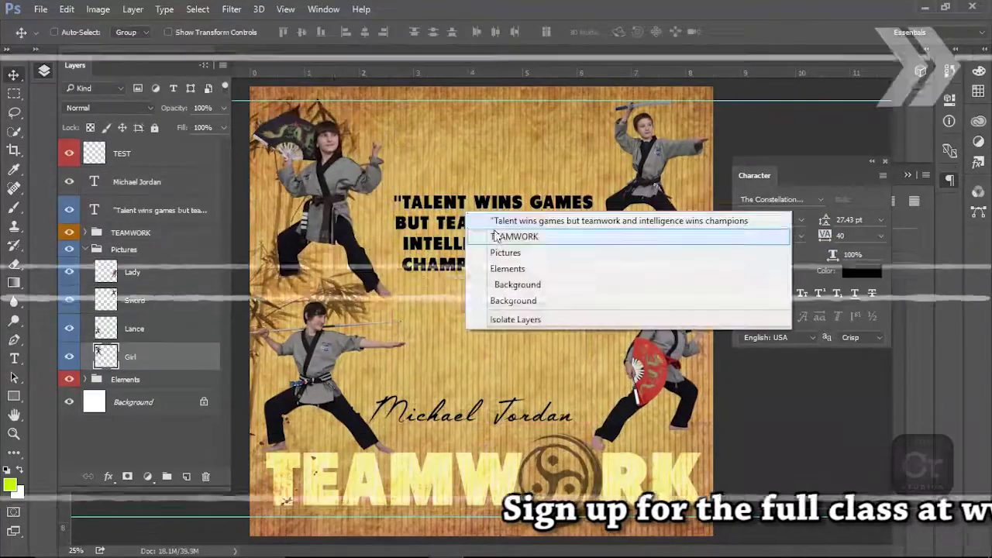
{"action": "left_click", "coordinate": [512, 195]}
{"action": "left_click_drag", "start_coordinate": [785, 178], "coordinate": [954, 197]}
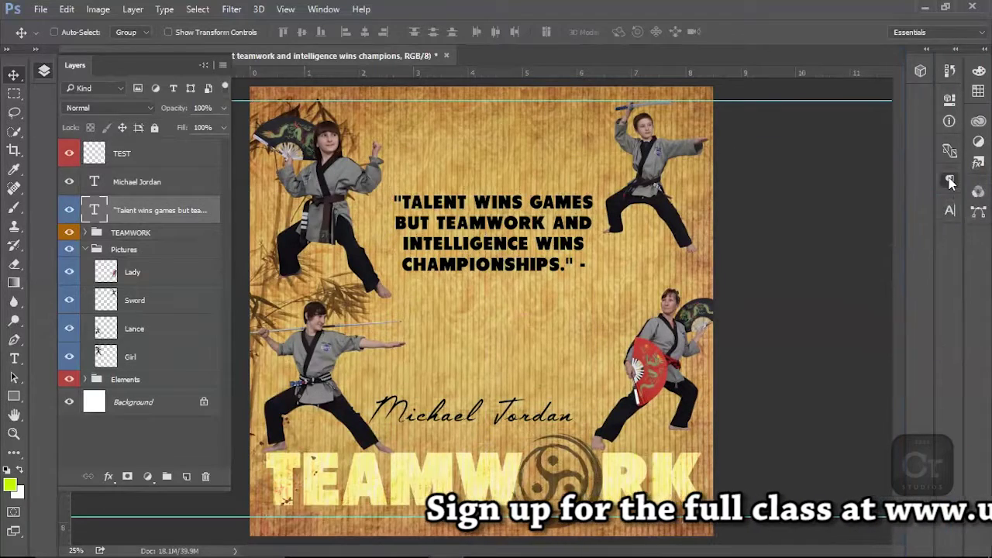
{"action": "left_click", "coordinate": [950, 181]}
{"action": "key", "text": "t"}
{"action": "left_click", "coordinate": [447, 234]}
{"action": "left_click", "coordinate": [446, 243]}
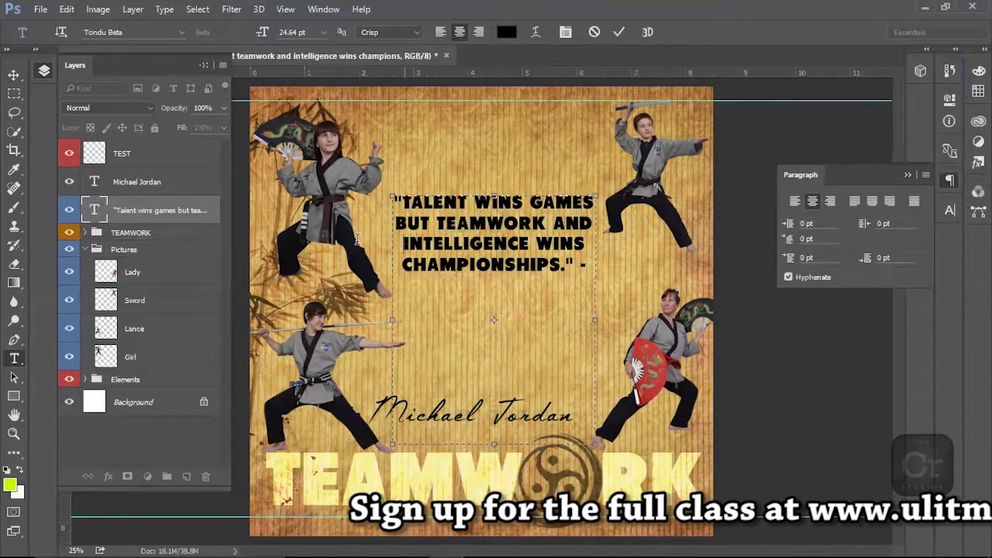
{"action": "key", "text": "BackSpace"}
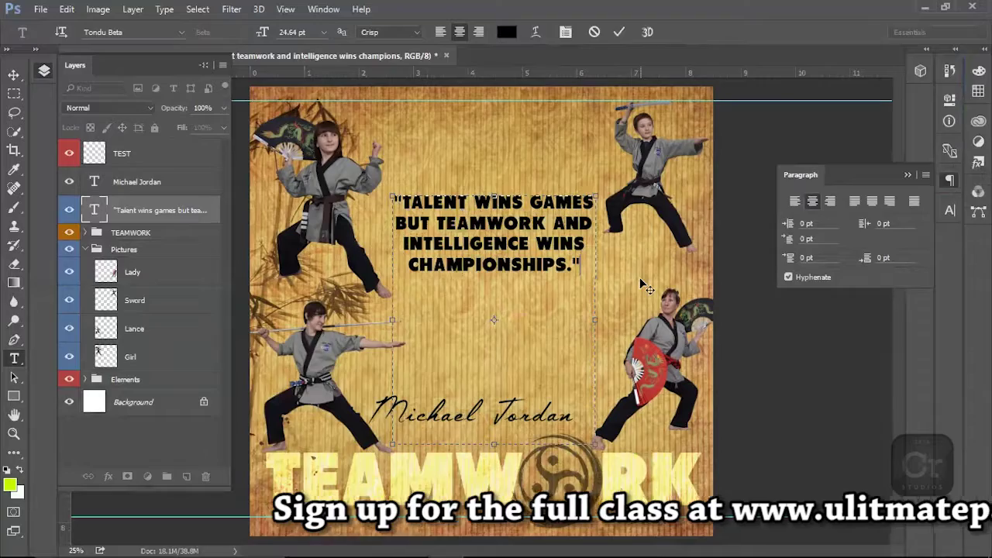
{"action": "key", "text": "ctrl+Return"}
Step: Set the quote in Bebas Neue Regular at 56.64 pt with 43.43 pt leading, and move it up slightly
{"action": "key", "text": "v"}
{"action": "left_click", "coordinate": [951, 210]}
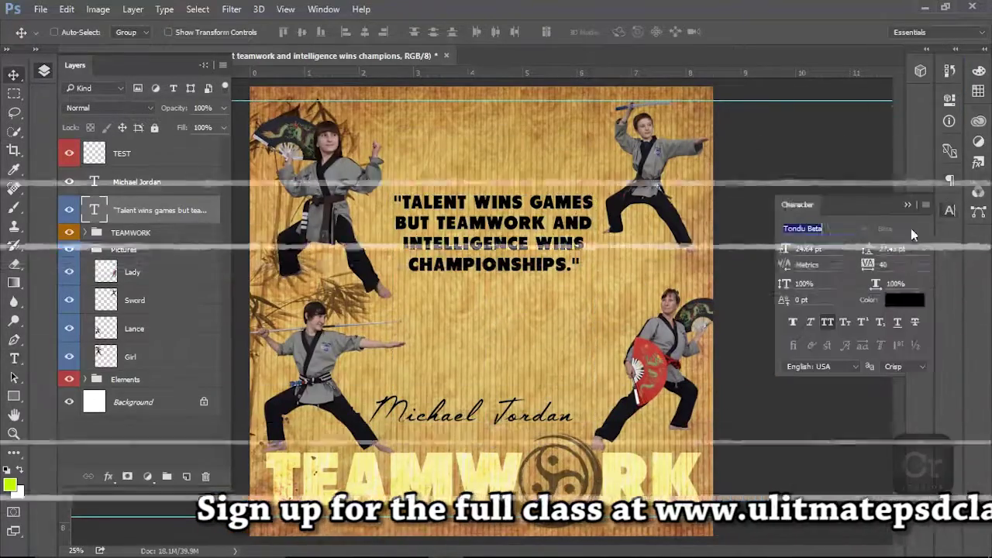
{"action": "type", "text": "beba"}
{"action": "left_click", "coordinate": [775, 131]}
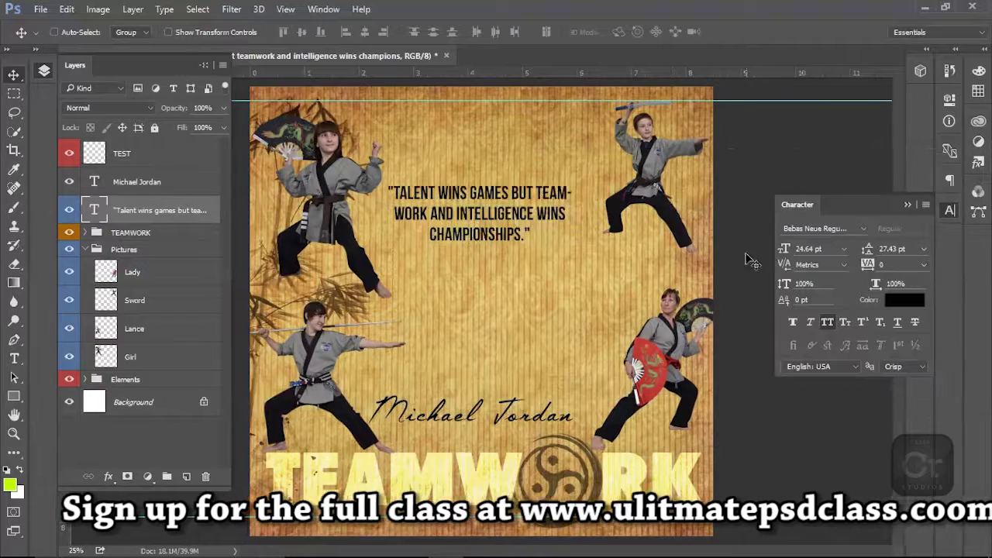
{"action": "left_click_drag", "start_coordinate": [784, 249], "coordinate": [797, 250]}
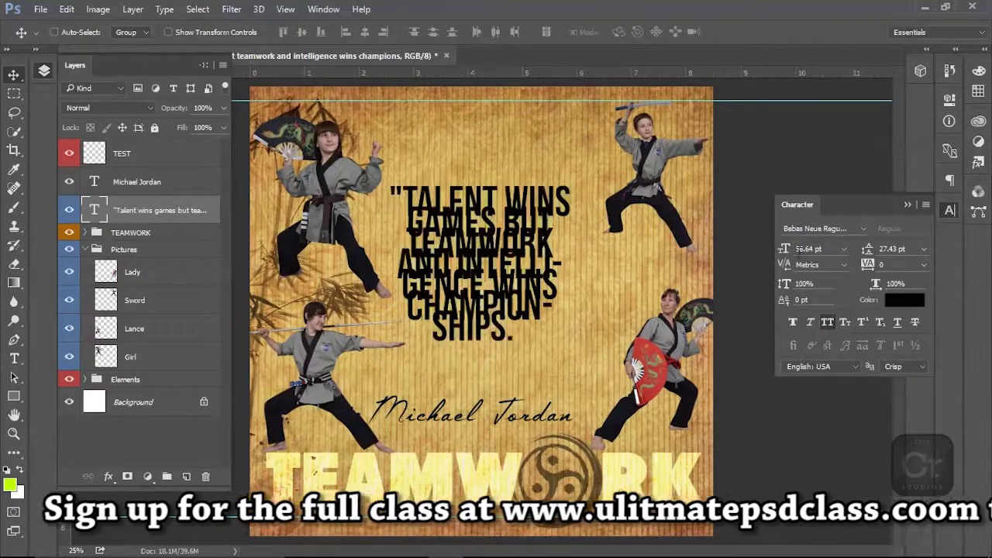
{"action": "left_click_drag", "start_coordinate": [531, 270], "coordinate": [533, 244]}
Step: Widen the quote's text box and delete the opening and closing quotation marks
{"action": "key", "text": "t"}
{"action": "left_click", "coordinate": [517, 274]}
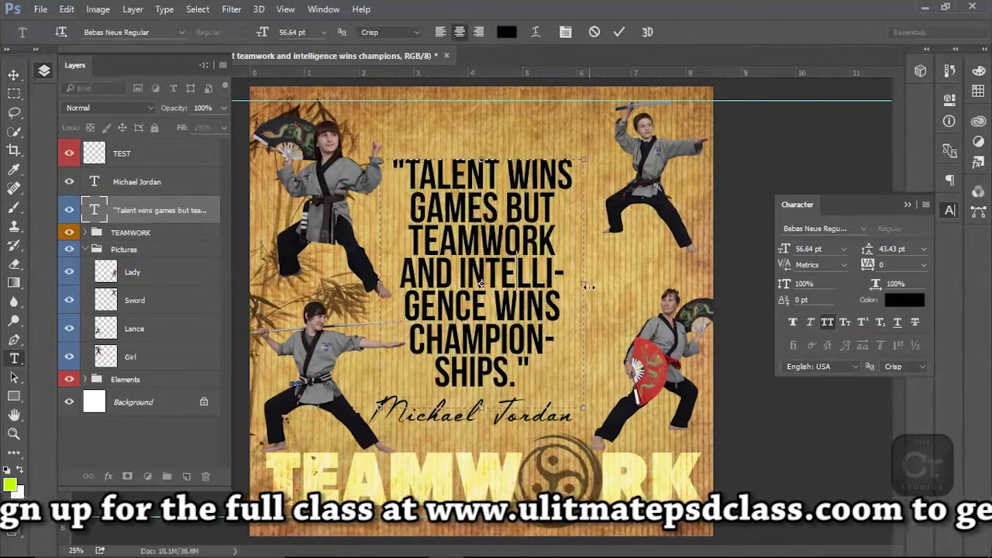
{"action": "left_click_drag", "start_coordinate": [585, 284], "coordinate": [616, 283]}
{"action": "left_click_drag", "start_coordinate": [417, 181], "coordinate": [397, 166]}
{"action": "key", "text": "BackSpace"}
{"action": "left_click_drag", "start_coordinate": [547, 339], "coordinate": [533, 340]}
{"action": "key", "text": "BackSpace"}
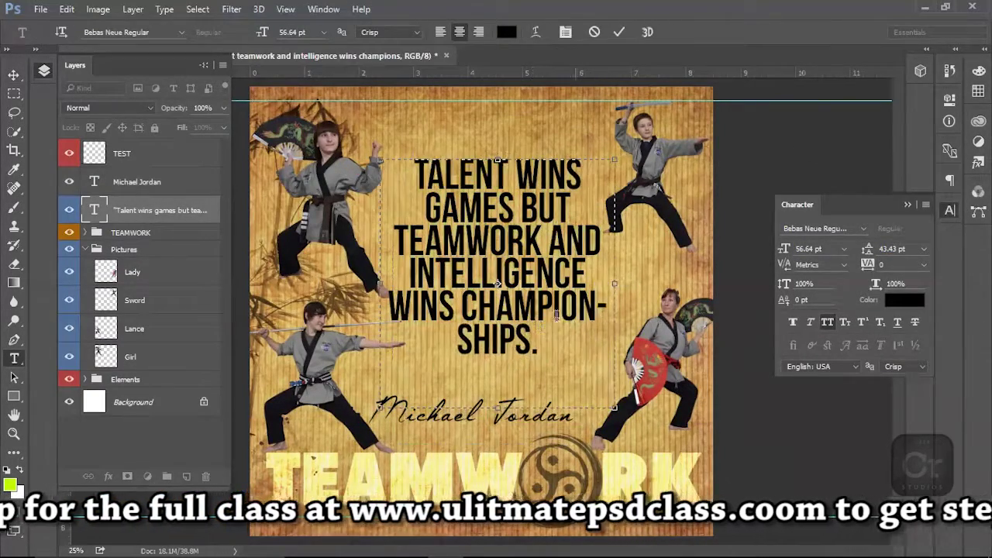
{"action": "left_click_drag", "start_coordinate": [614, 284], "coordinate": [619, 283]}
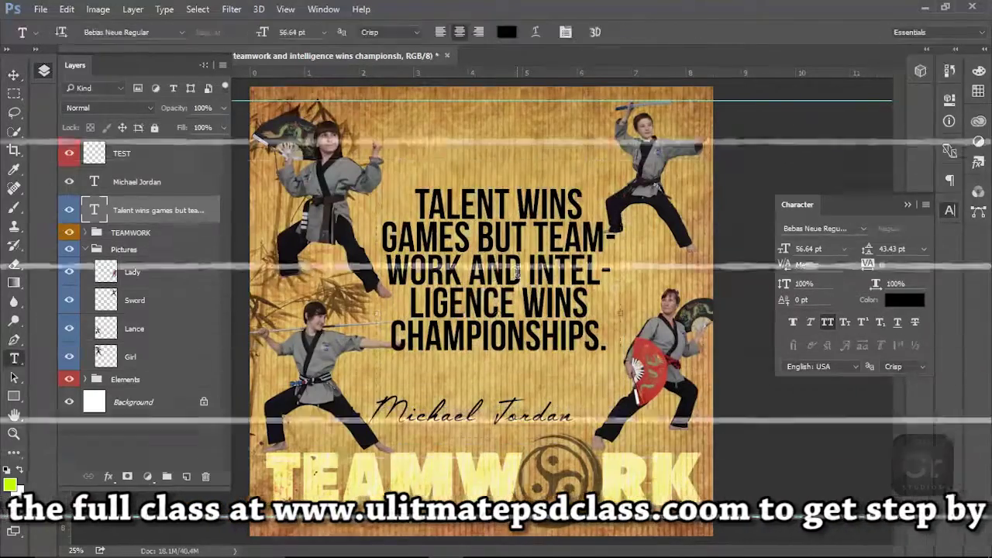
Step: Replace the word "and" with "&" in the quote
{"action": "left_click_drag", "start_coordinate": [521, 270], "coordinate": [469, 270]}
{"action": "type", "text": "&"}
{"action": "key", "text": "ctrl+Return"}
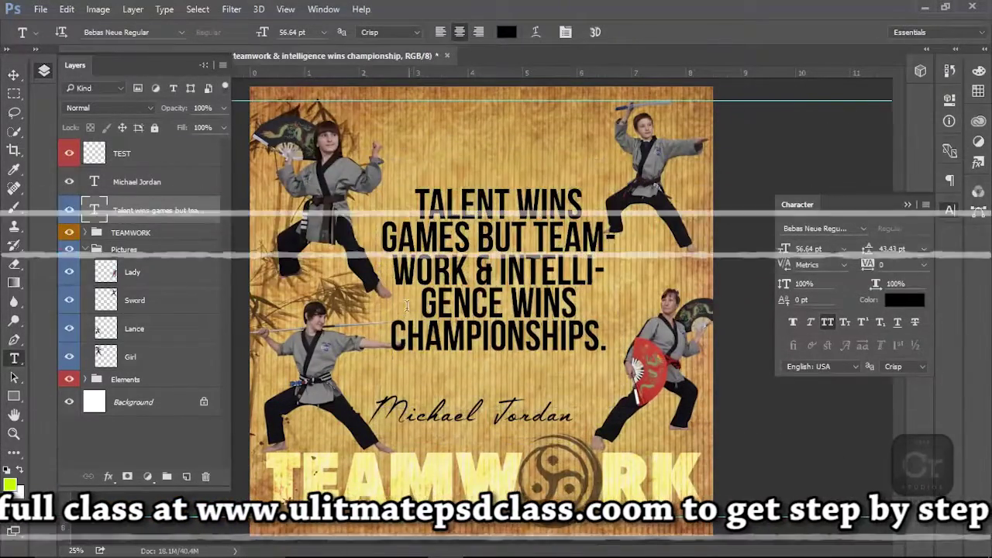
Step: Scale down the Lance figure slightly toward the artwork's lower-left so it clears the quote
{"action": "key", "text": "v"}
{"action": "right_click", "coordinate": [307, 360]}
{"action": "left_click", "coordinate": [346, 401]}
{"action": "key", "text": "ctrl+t"}
{"action": "left_click_drag", "start_coordinate": [396, 301], "coordinate": [389, 312]}
{"action": "key", "text": "Return"}
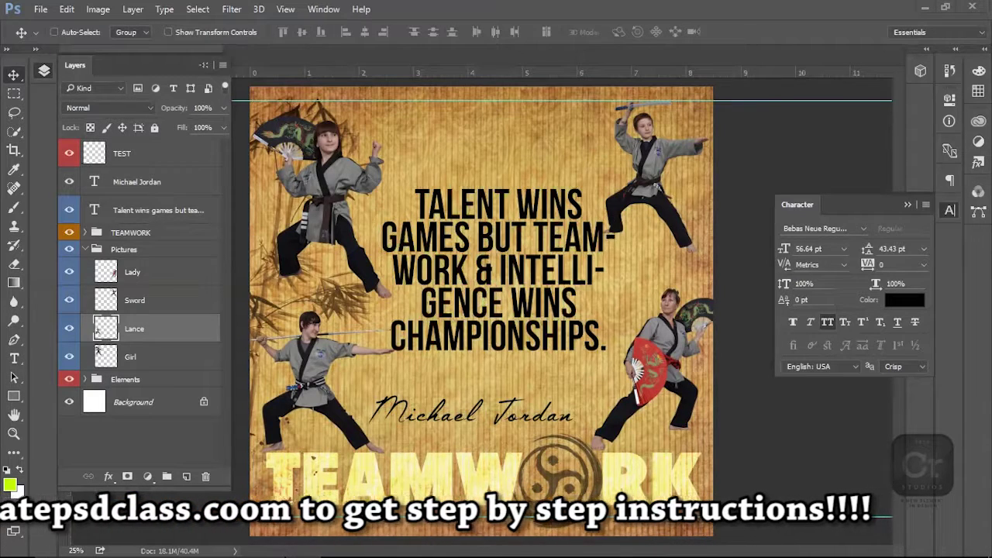
Step: Break the quote's lines after TALENT, GAMES and INTELLIGENCE WINS, and reposition the text block
{"action": "right_click", "coordinate": [502, 223]}
{"action": "left_click", "coordinate": [536, 233]}
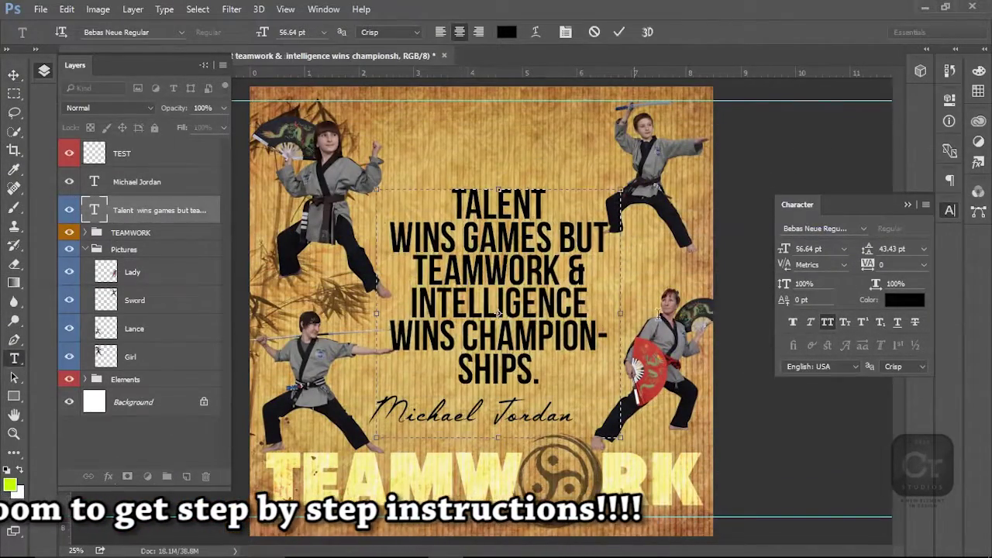
{"action": "key", "text": "Return"}
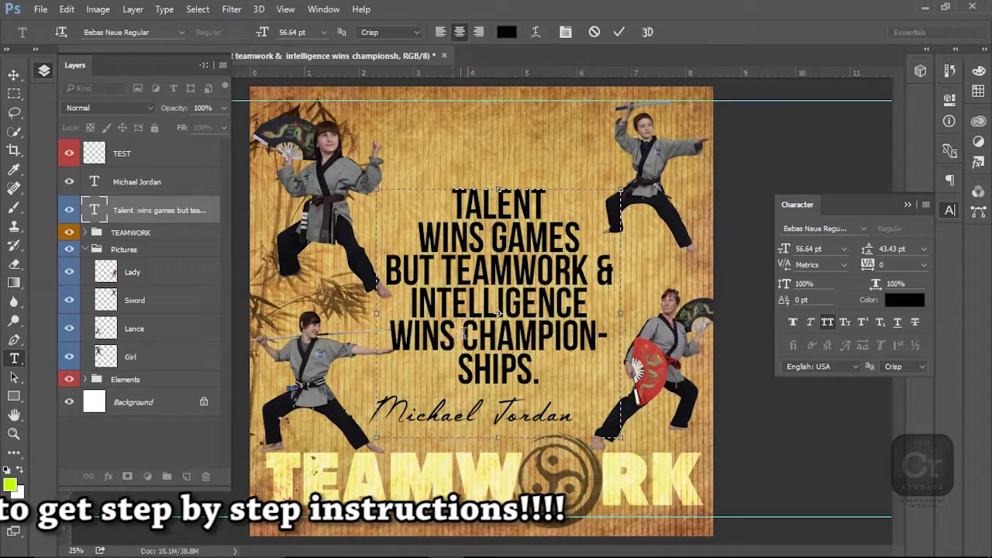
{"action": "left_click", "coordinate": [464, 333]}
{"action": "key", "text": "Return"}
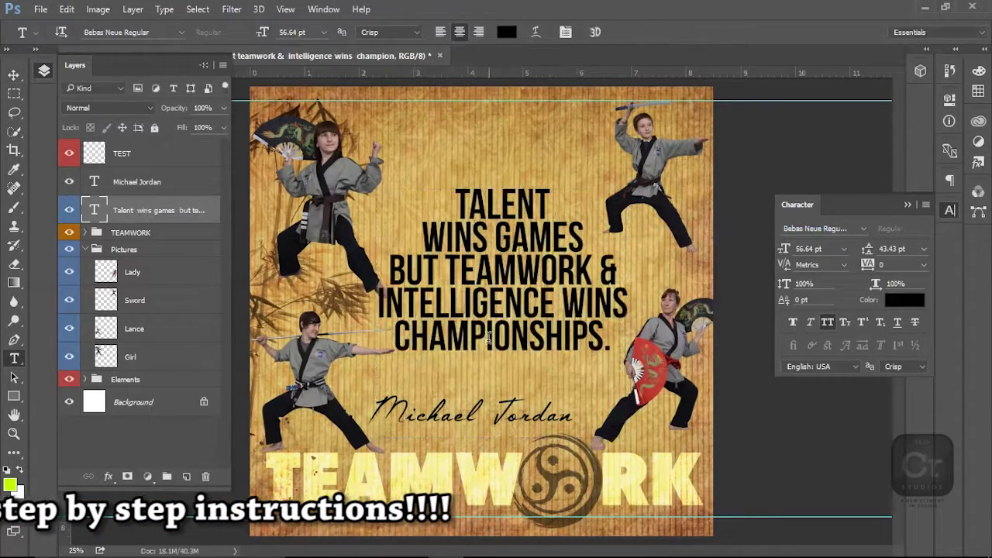
{"action": "key", "text": "v"}
{"action": "left_click_drag", "start_coordinate": [501, 317], "coordinate": [488, 339]}
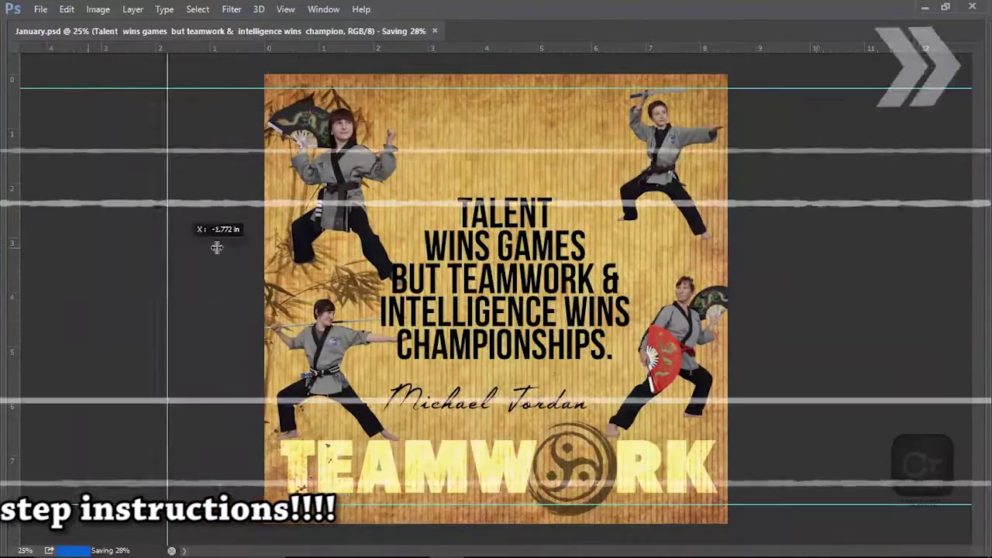
Step: Place a vertical guide at the poster's horizontal centre and move the Girl figure up slightly
{"action": "left_click_drag", "start_coordinate": [11, 248], "coordinate": [496, 301]}
{"action": "right_click", "coordinate": [387, 184]}
{"action": "left_click", "coordinate": [389, 208]}
{"action": "left_click_drag", "start_coordinate": [390, 198], "coordinate": [395, 182]}
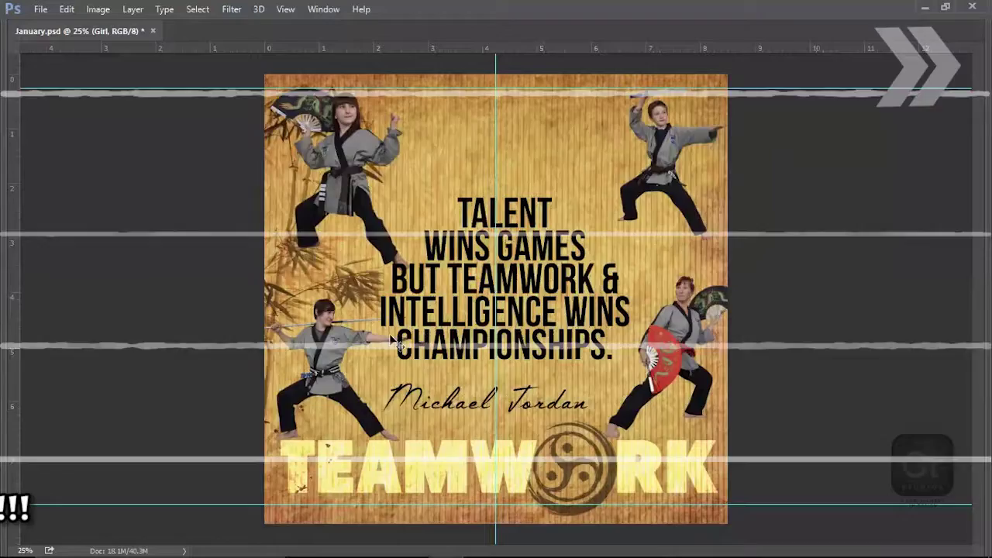
Step: Move the quote text block up, away from the Michael Jordan signature
{"action": "right_click", "coordinate": [499, 249]}
{"action": "left_click", "coordinate": [565, 256]}
{"action": "left_click_drag", "start_coordinate": [565, 257], "coordinate": [566, 228]}
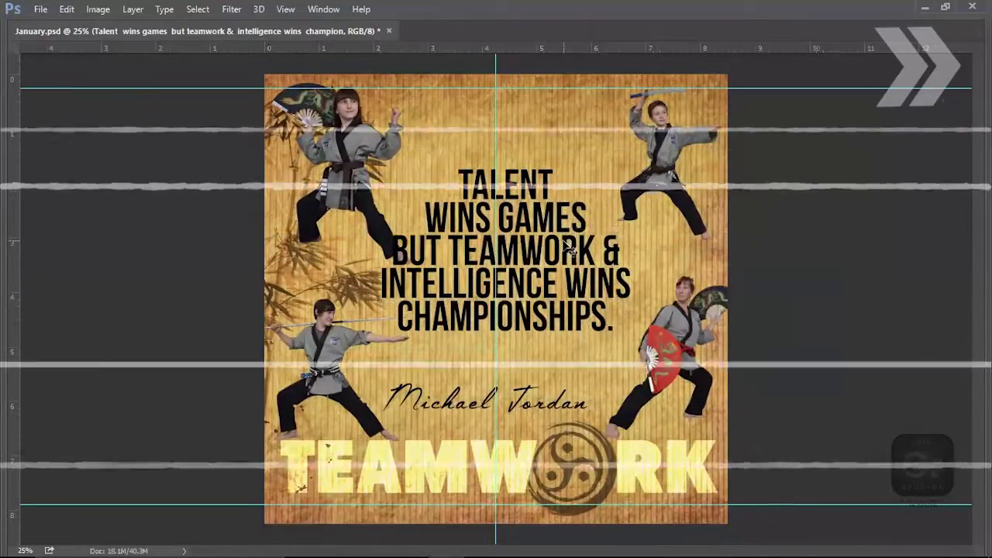
Step: Enlarge TALENT to 69.64 pt and increase the leading of the WINS GAMES line below it
{"action": "key", "text": "t"}
{"action": "left_click_drag", "start_coordinate": [554, 186], "coordinate": [240, 181]}
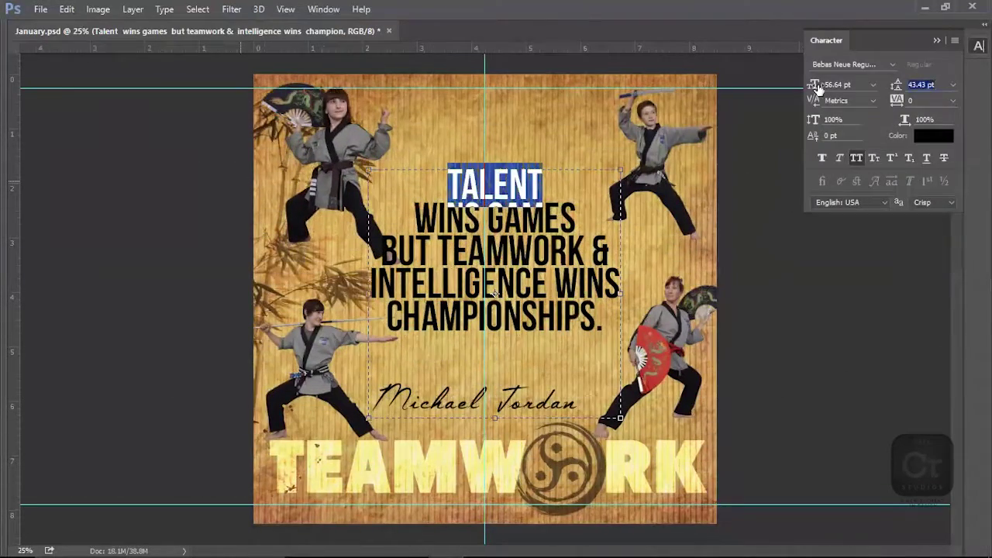
{"action": "left_click_drag", "start_coordinate": [815, 87], "coordinate": [826, 88]}
{"action": "left_click_drag", "start_coordinate": [414, 225], "coordinate": [632, 217]}
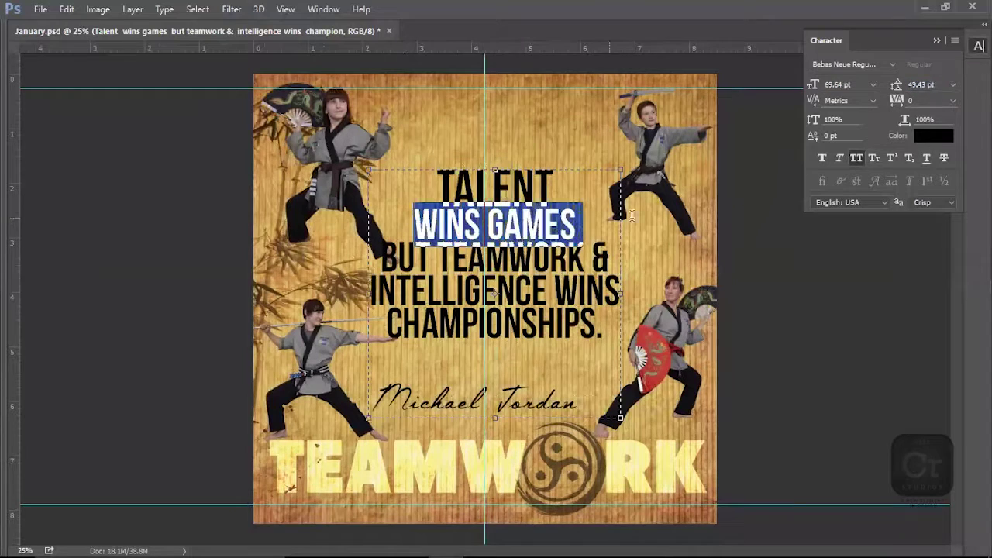
{"action": "left_click_drag", "start_coordinate": [902, 91], "coordinate": [906, 91]}
{"action": "key", "text": "ctrl+Return"}
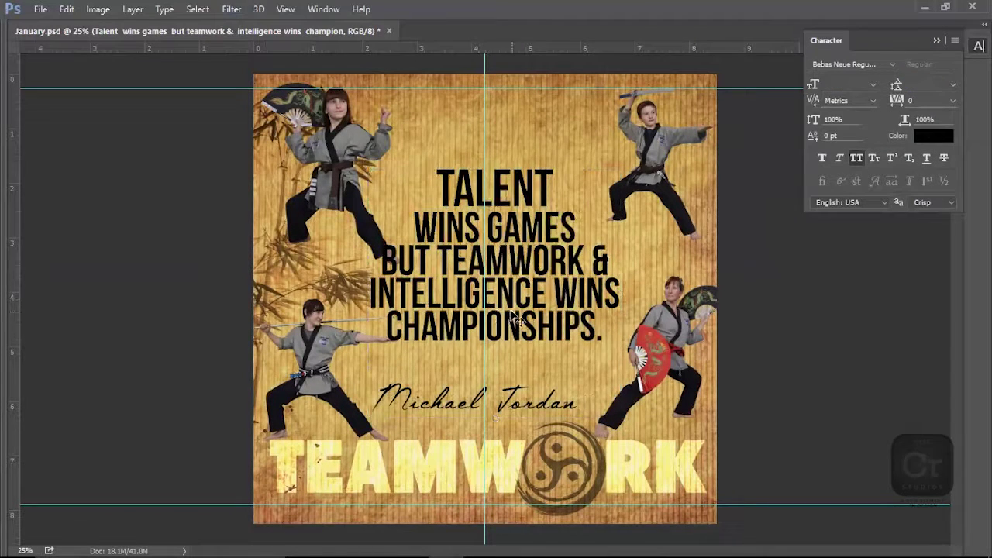
Step: Nudge the quote up slightly and remove the space between TEAMWORK and the ampersand
{"action": "left_click_drag", "start_coordinate": [513, 316], "coordinate": [540, 310]}
{"action": "left_click_drag", "start_coordinate": [591, 254], "coordinate": [735, 246]}
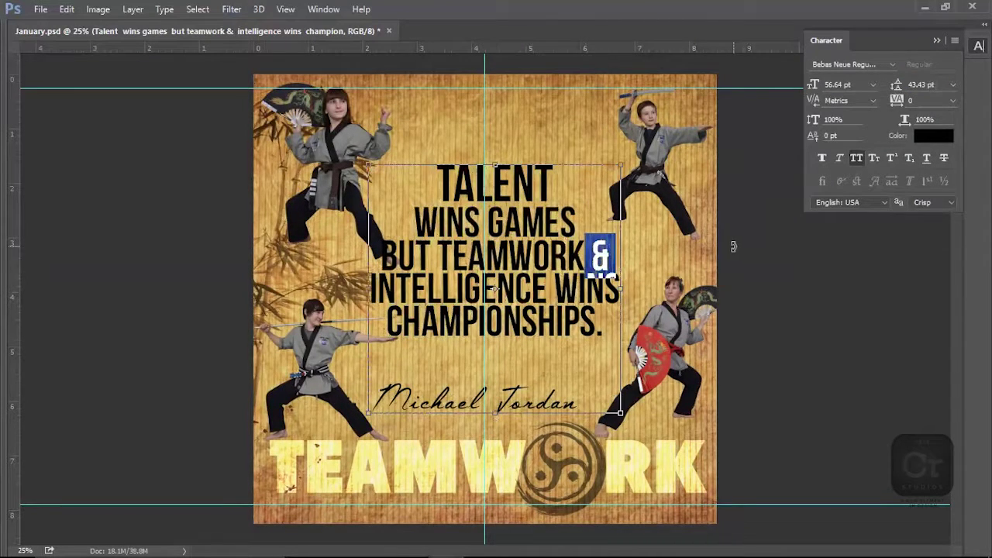
{"action": "key", "text": "BackSpace"}
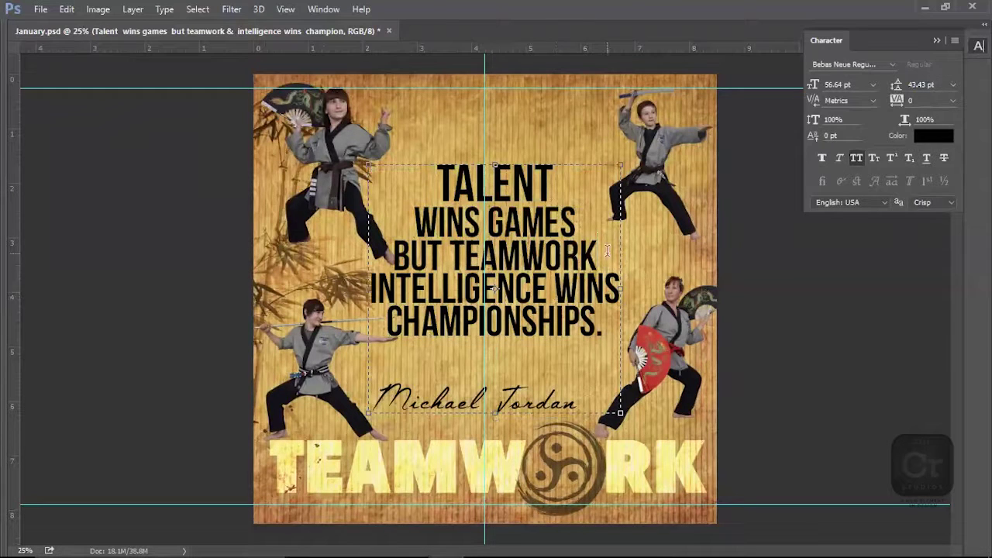
{"action": "type", "text": "&"}
{"action": "key", "text": "BackSpace"}
{"action": "key", "text": "ctrl+Return"}
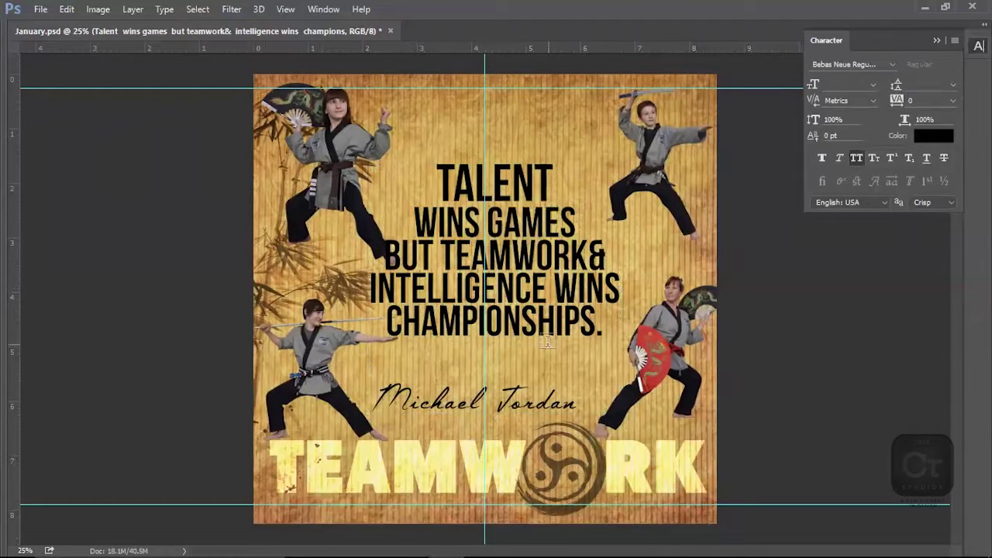
Step: Format CHAMPIONSHIPS in Impact Regular at 49.64 pt with 84.43 pt leading and -10 tracking
{"action": "left_click_drag", "start_coordinate": [382, 323], "coordinate": [617, 341]}
{"action": "left_click_drag", "start_coordinate": [815, 87], "coordinate": [816, 95]}
{"action": "left_click_drag", "start_coordinate": [896, 86], "coordinate": [919, 88]}
{"action": "left_click", "coordinate": [852, 64]}
{"action": "type", "text": "arial n"}
{"action": "type", "text": "imp"}
{"action": "left_click", "coordinate": [775, 111]}
{"action": "left_click_drag", "start_coordinate": [820, 105], "coordinate": [716, 230]}
{"action": "left_click", "coordinate": [953, 100]}
{"action": "left_click", "coordinate": [947, 179]}
{"action": "left_click", "coordinate": [614, 310]}
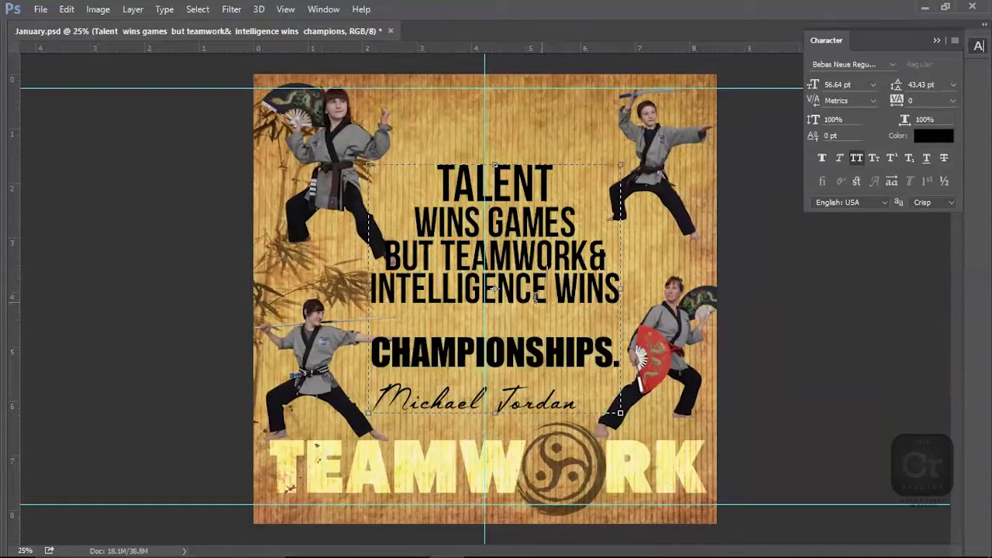
Step: Change the word TEAMWORK in the quote to Impact Regular
{"action": "left_click_drag", "start_coordinate": [439, 169], "coordinate": [582, 168]}
{"action": "left_click", "coordinate": [469, 225]}
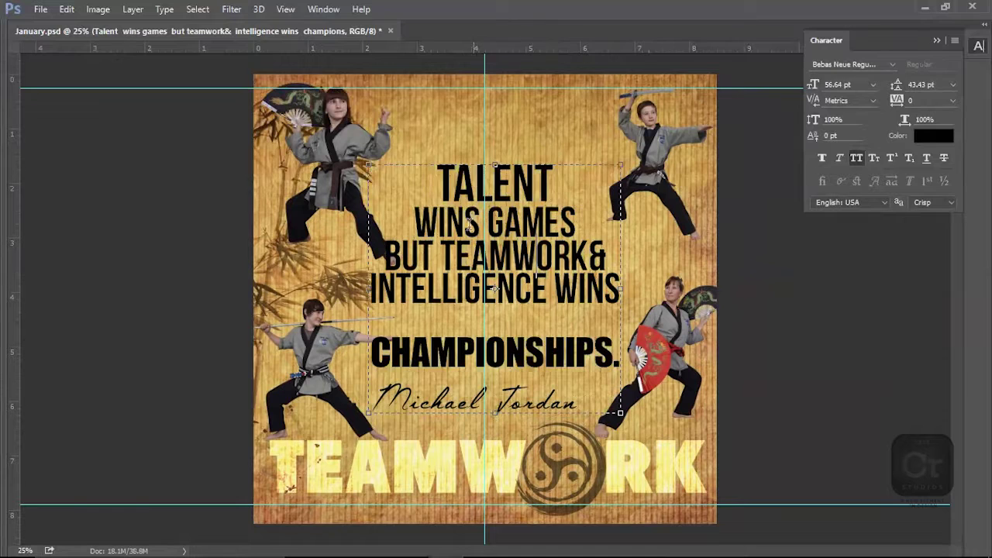
{"action": "left_click_drag", "start_coordinate": [441, 244], "coordinate": [571, 256]}
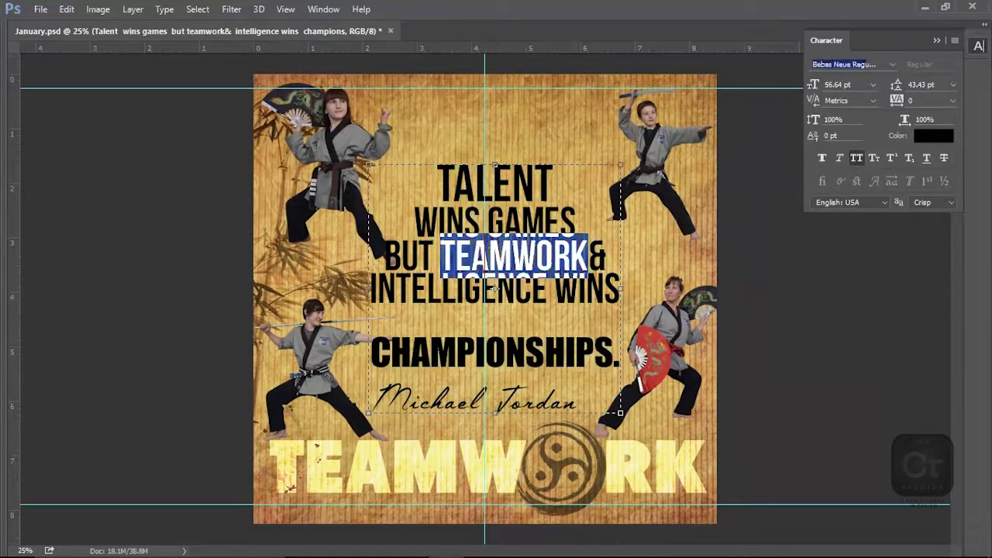
{"action": "type", "text": "Impact"}
{"action": "key", "text": "Return"}
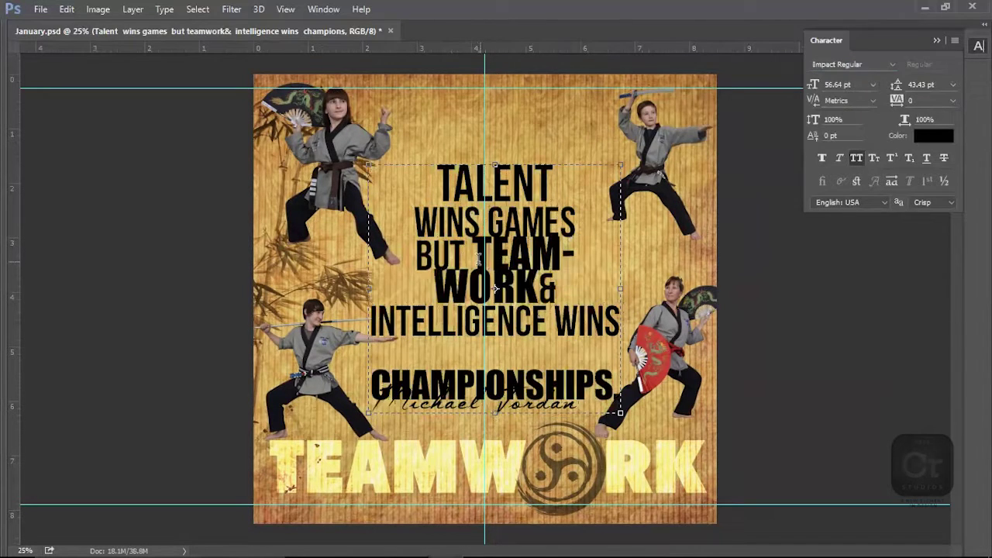
Step: Rearrange the quote into the lines WINS GAMES BUT and TEAMWORK &, and increase the leading of the TEAMWORK & line
{"action": "key", "text": "ctrl+z"}
{"action": "key", "text": "ctrl+z"}
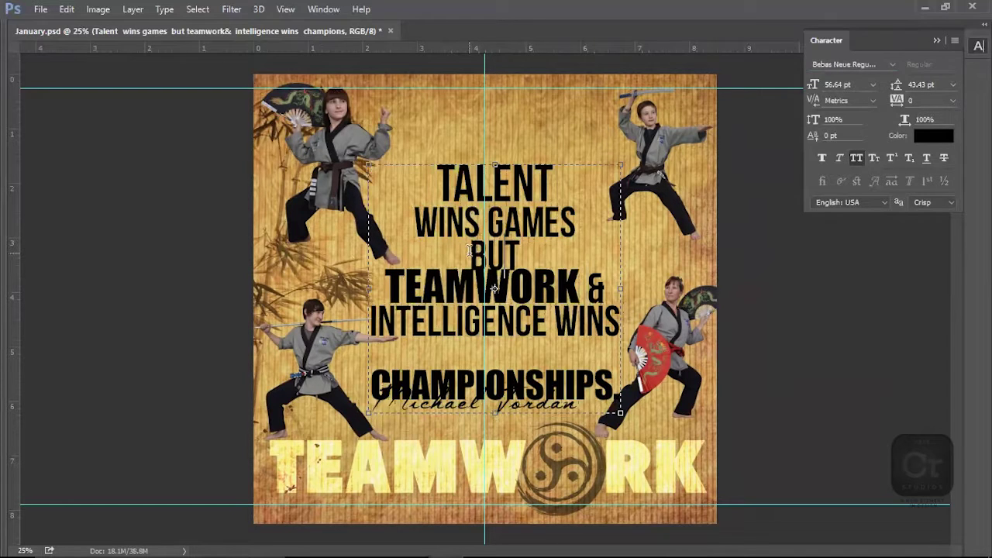
{"action": "key", "text": "BackSpace"}
{"action": "left_click_drag", "start_coordinate": [386, 250], "coordinate": [609, 257]}
{"action": "left_click_drag", "start_coordinate": [897, 85], "coordinate": [905, 85]}
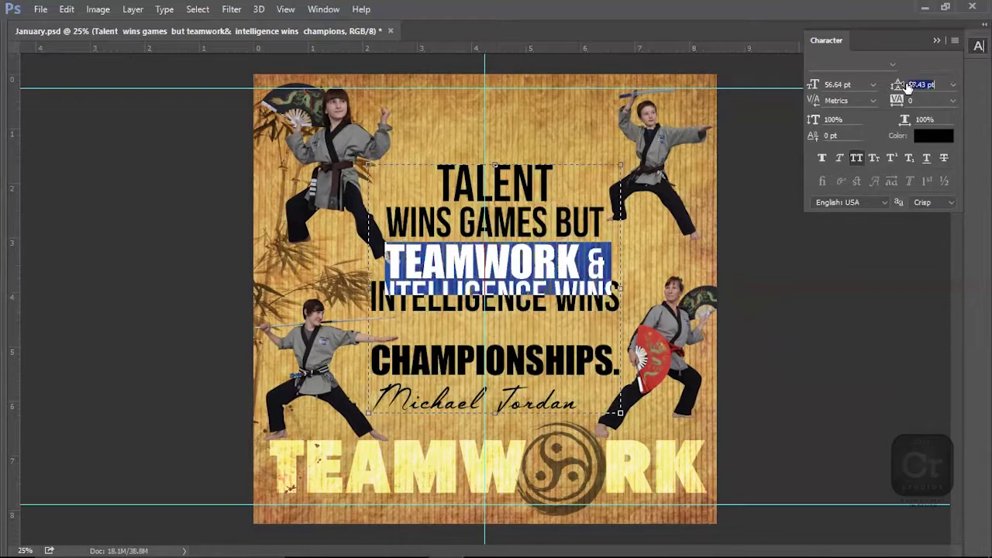
Step: Tighten the tracking of CHAMPIONSHIPS slightly
{"action": "left_click", "coordinate": [372, 303]}
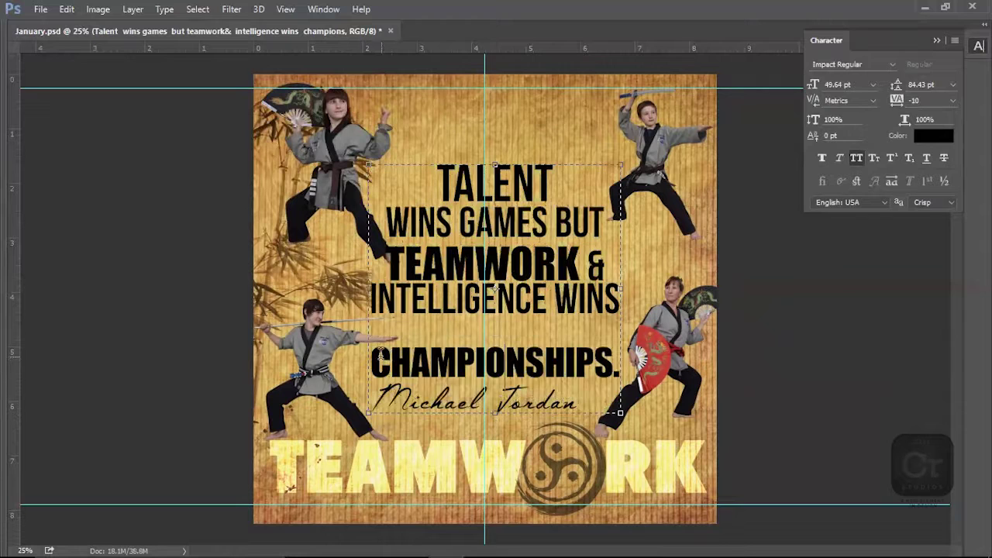
{"action": "left_click_drag", "start_coordinate": [733, 336], "coordinate": [698, 362]}
{"action": "left_click", "coordinate": [953, 101]}
{"action": "left_click", "coordinate": [947, 164]}
{"action": "left_click", "coordinate": [526, 328]}
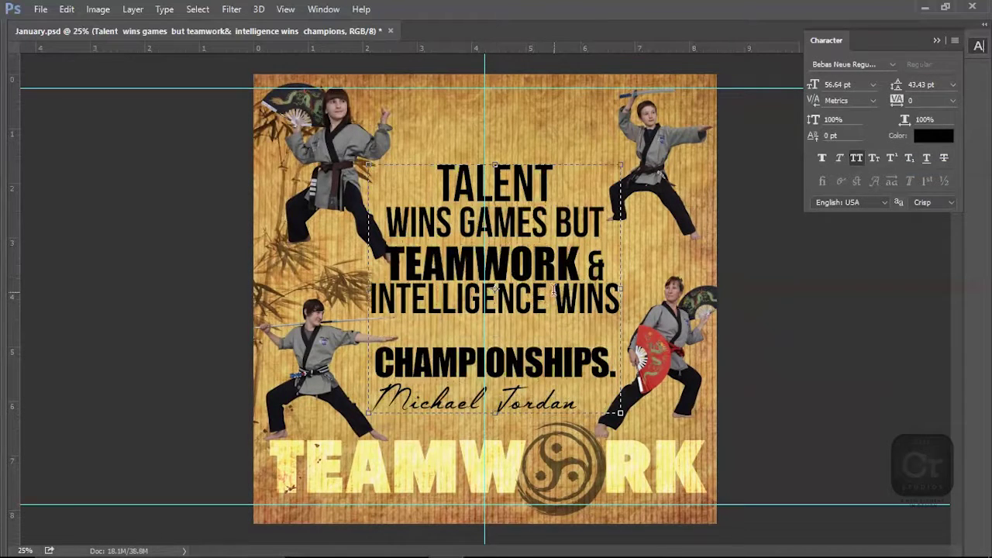
Step: Change INTELLIGENCE to Impact Regular and increase its leading to space it from TEAMWORK &
{"action": "left_click_drag", "start_coordinate": [553, 290], "coordinate": [284, 277]}
{"action": "left_click", "coordinate": [853, 64]}
{"action": "type", "text": "imp"}
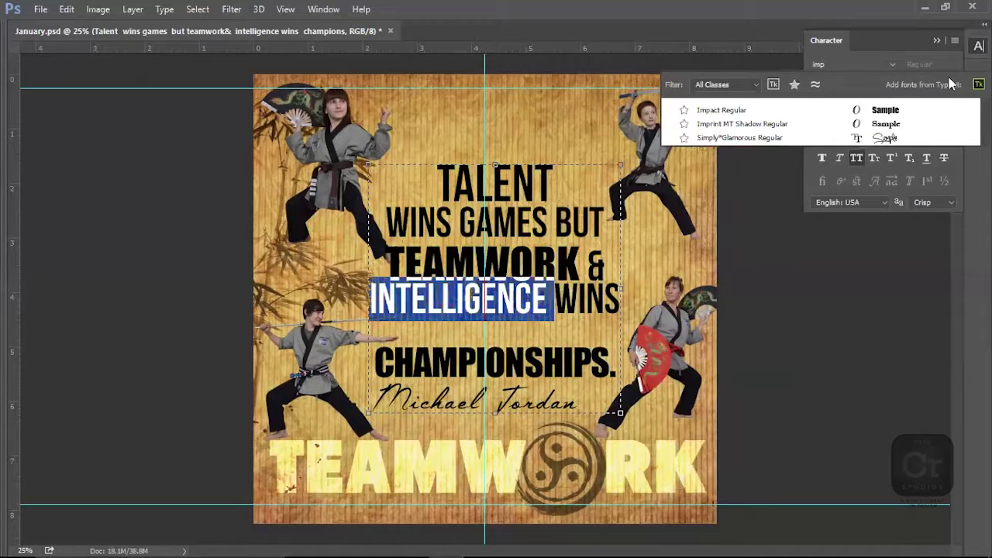
{"action": "key", "text": "Return"}
{"action": "left_click_drag", "start_coordinate": [603, 288], "coordinate": [330, 299]}
{"action": "left_click", "coordinate": [899, 86]}
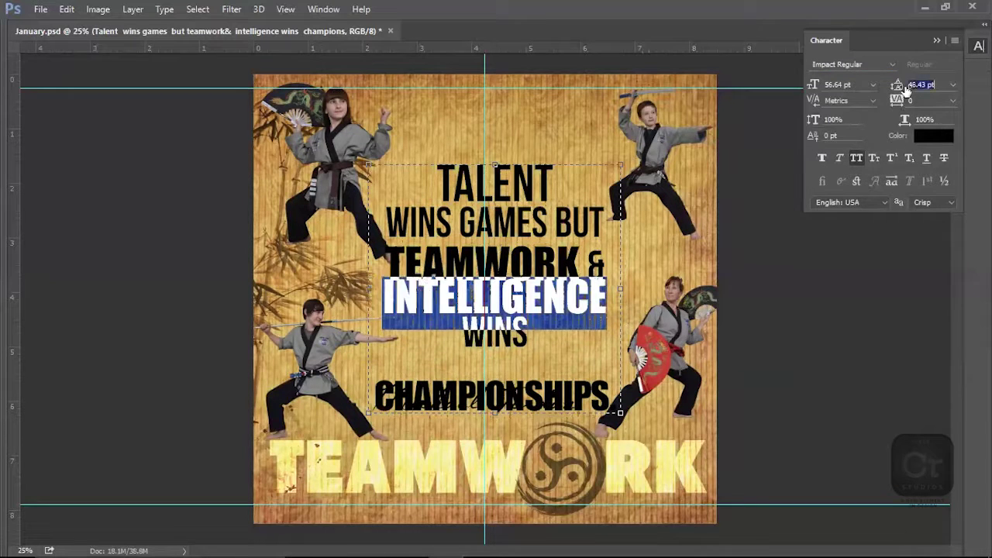
{"action": "left_click_drag", "start_coordinate": [905, 90], "coordinate": [914, 90]}
Step: Join CHAMPIONSHIPS onto the WINS line of the quote and extend the quote's text box downward
{"action": "left_click", "coordinate": [521, 341]}
{"action": "left_click_drag", "start_coordinate": [496, 413], "coordinate": [374, 319]}
{"action": "double_click", "coordinate": [527, 346]}
{"action": "left_click", "coordinate": [555, 344]}
{"action": "key", "text": "Delete"}
{"action": "left_click_drag", "start_coordinate": [494, 319], "coordinate": [494, 467]}
Step: Set the WINS CHAMPIONSHIPS line to 30 pt with 35 pt leading
{"action": "left_click", "coordinate": [513, 365]}
{"action": "left_click_drag", "start_coordinate": [542, 443], "coordinate": [343, 370]}
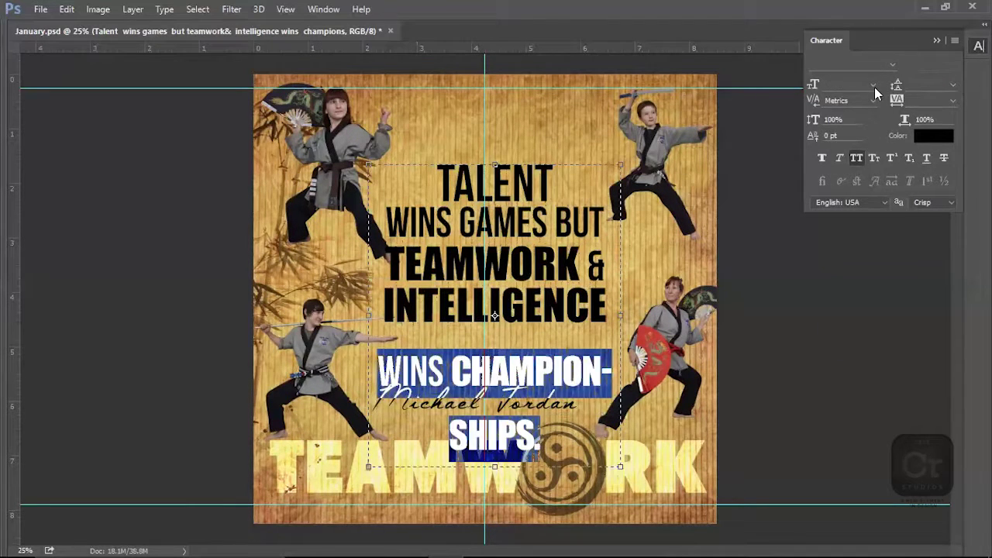
{"action": "left_click", "coordinate": [873, 85]}
{"action": "left_click", "coordinate": [863, 279]}
{"action": "left_click", "coordinate": [953, 84]}
{"action": "left_click", "coordinate": [912, 261]}
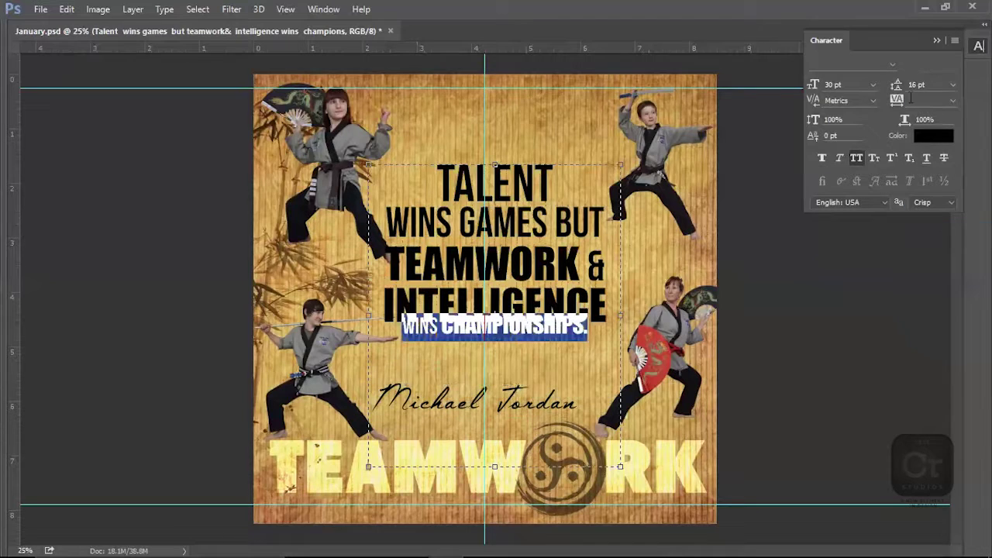
{"action": "left_click_drag", "start_coordinate": [897, 87], "coordinate": [907, 86]}
{"action": "key", "text": "ctrl+Return"}
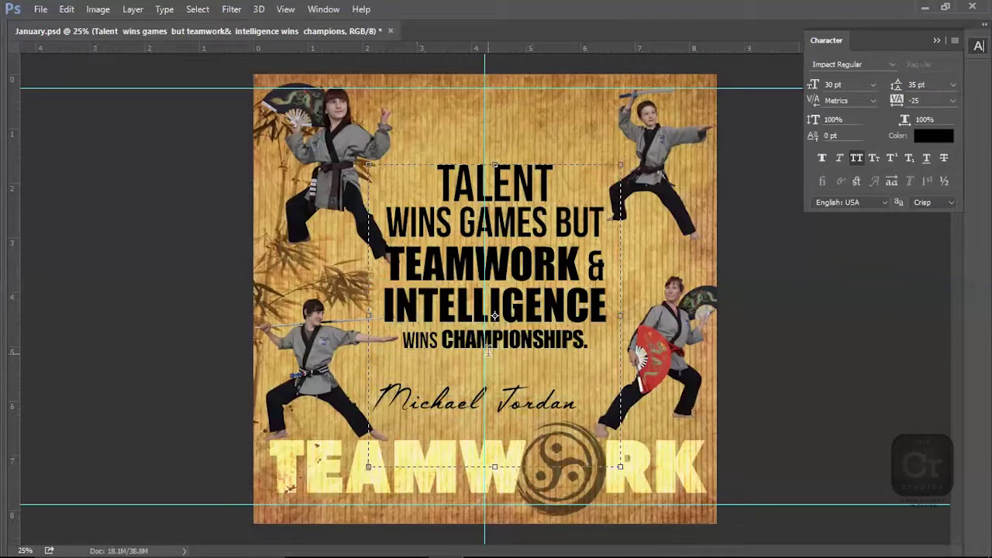
Step: Nudge the quote slightly down and save the document
{"action": "left_click_drag", "start_coordinate": [527, 301], "coordinate": [531, 311]}
{"action": "left_click_drag", "start_coordinate": [325, 132], "coordinate": [317, 135]}
{"action": "key", "text": "ctrl+s"}
{"action": "key", "text": "Return"}
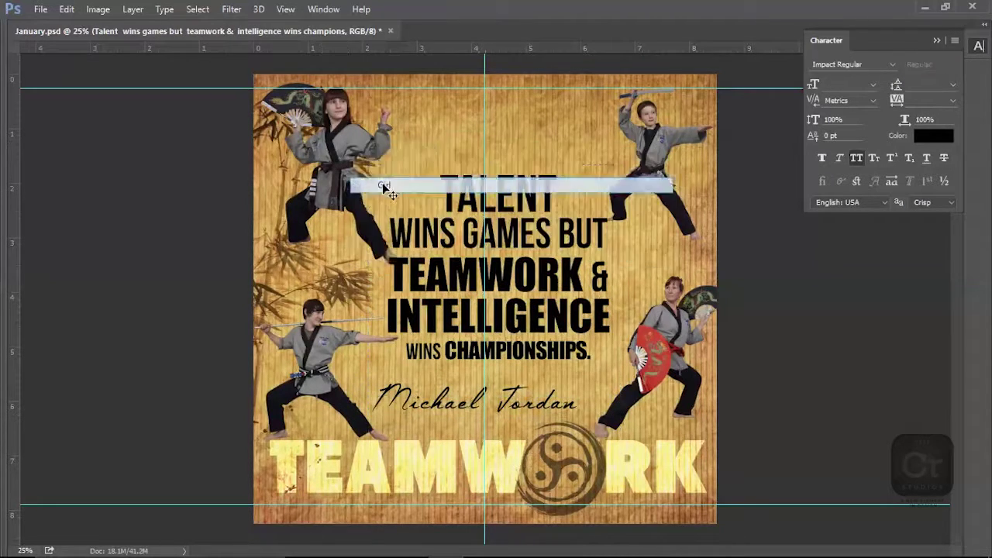
Step: Move the sword figure inward and nudge the quote slightly up
{"action": "right_click", "coordinate": [660, 139]}
{"action": "left_click", "coordinate": [672, 184]}
{"action": "left_click_drag", "start_coordinate": [683, 155], "coordinate": [672, 150]}
{"action": "right_click", "coordinate": [517, 189]}
{"action": "left_click", "coordinate": [547, 194]}
{"action": "left_click_drag", "start_coordinate": [550, 200], "coordinate": [553, 193]}
Step: Scale down the girl with the fan slightly and nudge her into place
{"action": "right_click", "coordinate": [336, 189]}
{"action": "left_click", "coordinate": [365, 235]}
{"action": "left_click_drag", "start_coordinate": [253, 268], "coordinate": [263, 262]}
{"action": "key", "text": "Return"}
{"action": "left_click_drag", "start_coordinate": [372, 245], "coordinate": [375, 244]}
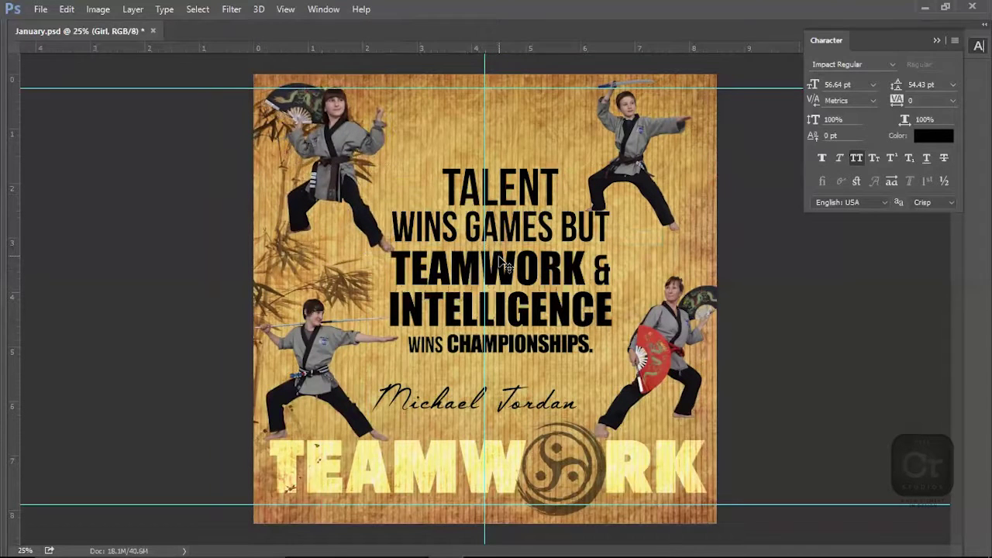
Step: Increase the tracking of TEAMWORK & to 140, widen the quote's text box and reposition the quote
{"action": "key", "text": "t"}
{"action": "left_click", "coordinate": [621, 258]}
{"action": "left_click_drag", "start_coordinate": [620, 257], "coordinate": [337, 269]}
{"action": "left_click_drag", "start_coordinate": [901, 106], "coordinate": [922, 106]}
{"action": "left_click", "coordinate": [631, 271]}
{"action": "left_click_drag", "start_coordinate": [627, 320], "coordinate": [651, 320]}
{"action": "key", "text": "ctrl+Return"}
{"action": "left_click_drag", "start_coordinate": [474, 294], "coordinate": [468, 297]}
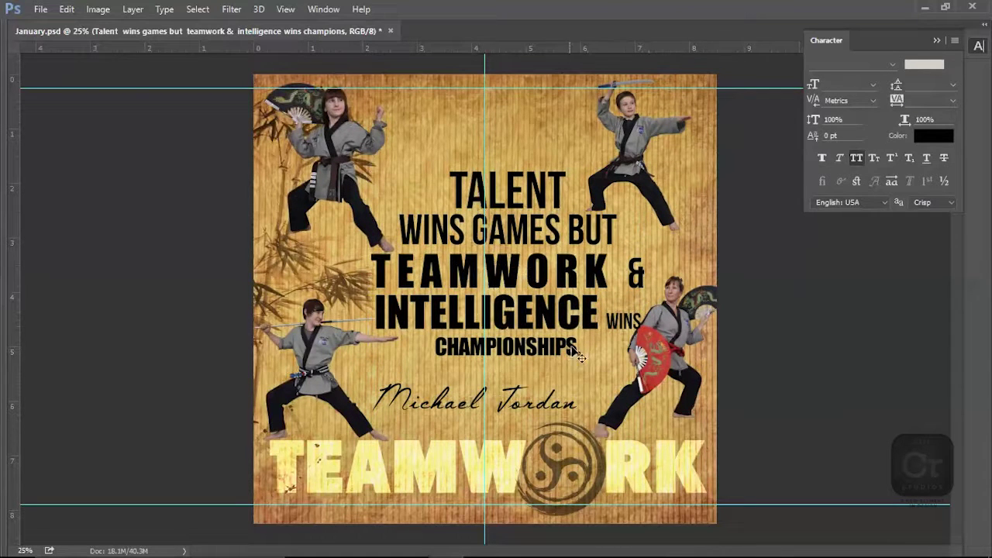
Step: Tighten the tracking of the Michael Jordan signature and move it down above the large TEAMWORK title
{"action": "right_click", "coordinate": [463, 399], "text": "ctrl"}
{"action": "left_click", "coordinate": [494, 405]}
{"action": "left_click", "coordinate": [953, 101]}
{"action": "left_click", "coordinate": [953, 216]}
{"action": "left_click_drag", "start_coordinate": [541, 408], "coordinate": [562, 419]}
Step: Break WINS onto a new line below INTELLIGENCE and set CHAMPIONSHIPS to 39 pt with 39 pt leading
{"action": "left_click", "coordinate": [608, 322]}
{"action": "key", "text": "Return"}
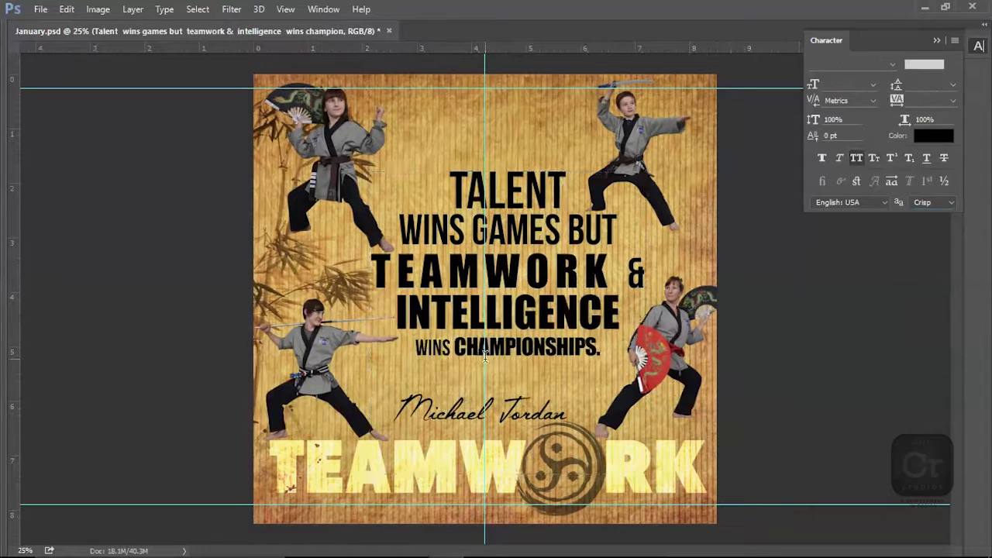
{"action": "left_click_drag", "start_coordinate": [456, 349], "coordinate": [603, 349]}
{"action": "left_click_drag", "start_coordinate": [816, 85], "coordinate": [827, 82]}
{"action": "left_click_drag", "start_coordinate": [899, 86], "coordinate": [904, 87]}
{"action": "key", "text": "ctrl+Return"}
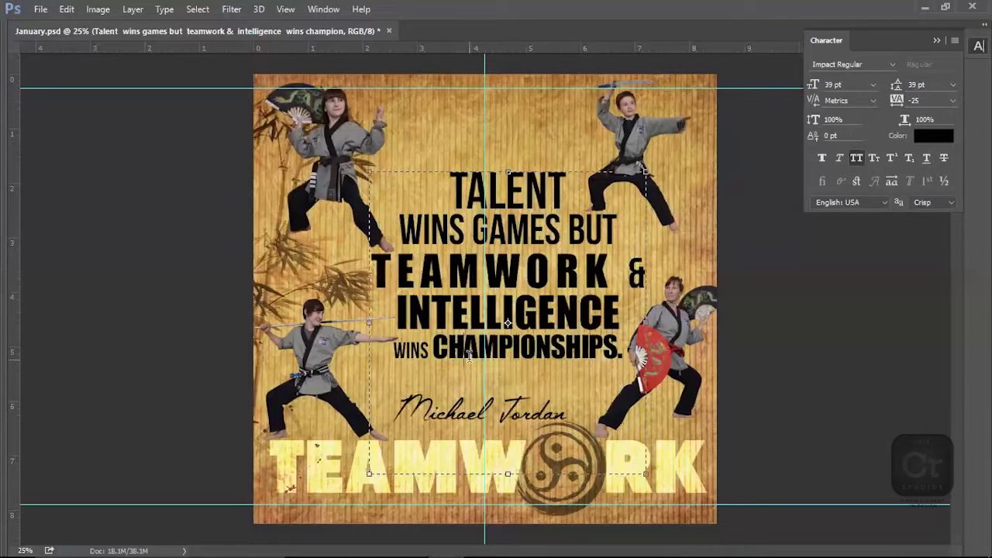
Step: Move the whole quote slightly down and to the left
{"action": "key", "text": "v"}
{"action": "right_click", "coordinate": [530, 289]}
{"action": "left_click", "coordinate": [549, 301]}
{"action": "left_click_drag", "start_coordinate": [475, 295], "coordinate": [469, 306]}
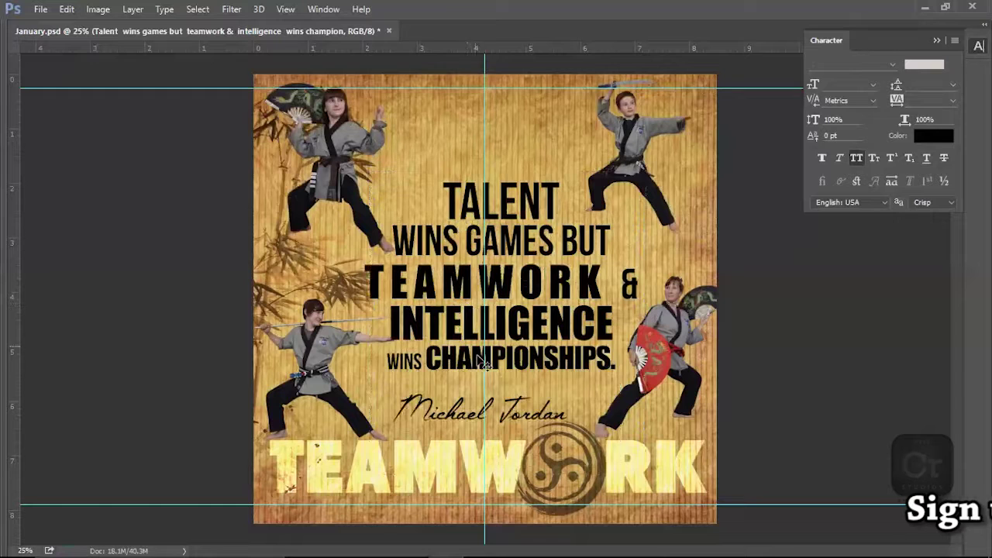
Step: Enlarge CHAMPIONSHIPS to 45 pt and increase its leading to clear INTELLIGENCE
{"action": "double_click", "coordinate": [434, 360]}
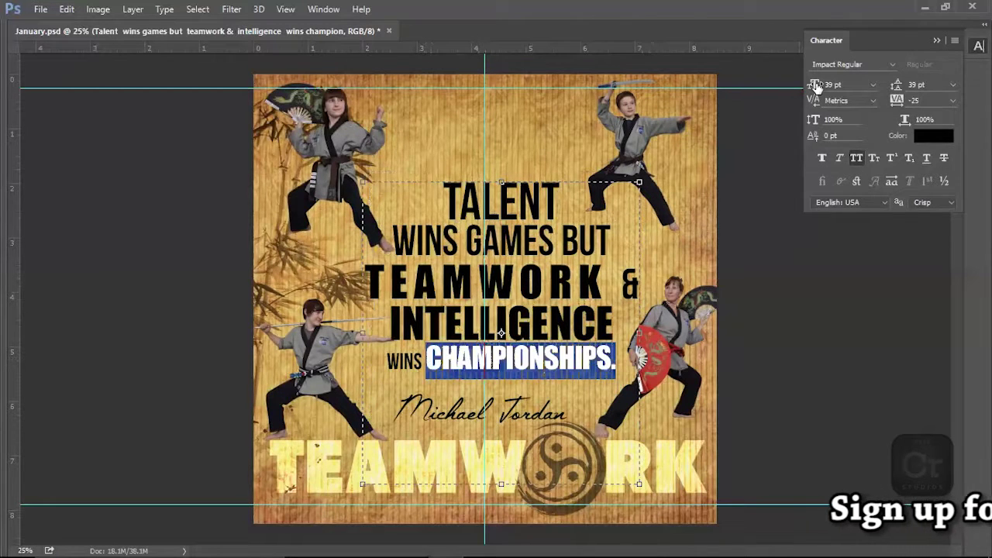
{"action": "left_click_drag", "start_coordinate": [816, 87], "coordinate": [823, 88]}
{"action": "left_click_drag", "start_coordinate": [896, 88], "coordinate": [903, 89]}
{"action": "left_click", "coordinate": [458, 327]}
{"action": "key", "text": "Return"}
{"action": "key", "text": "BackSpace"}
{"action": "key", "text": "ctrl+Return"}
Step: Scale down the Lance figure slightly so it clears the quote
{"action": "key", "text": "v"}
{"action": "right_click", "coordinate": [313, 339]}
{"action": "left_click", "coordinate": [334, 384]}
{"action": "key", "text": "ctrl+t"}
{"action": "left_click_drag", "start_coordinate": [401, 297], "coordinate": [390, 314]}
{"action": "key", "text": "Return"}
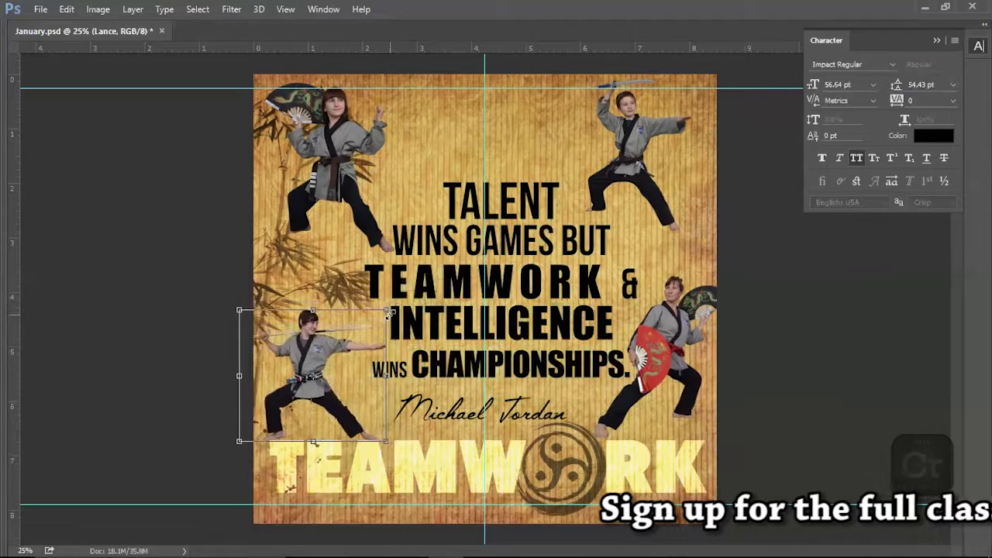
Step: Move the girl with the fan down toward the canvas edge and the sword figure down and inward
{"action": "right_click", "coordinate": [356, 159]}
{"action": "left_click", "coordinate": [383, 193]}
{"action": "left_click_drag", "start_coordinate": [330, 192], "coordinate": [338, 209]}
{"action": "right_click", "coordinate": [628, 124]}
{"action": "left_click", "coordinate": [653, 159]}
{"action": "left_click_drag", "start_coordinate": [653, 159], "coordinate": [632, 162]}
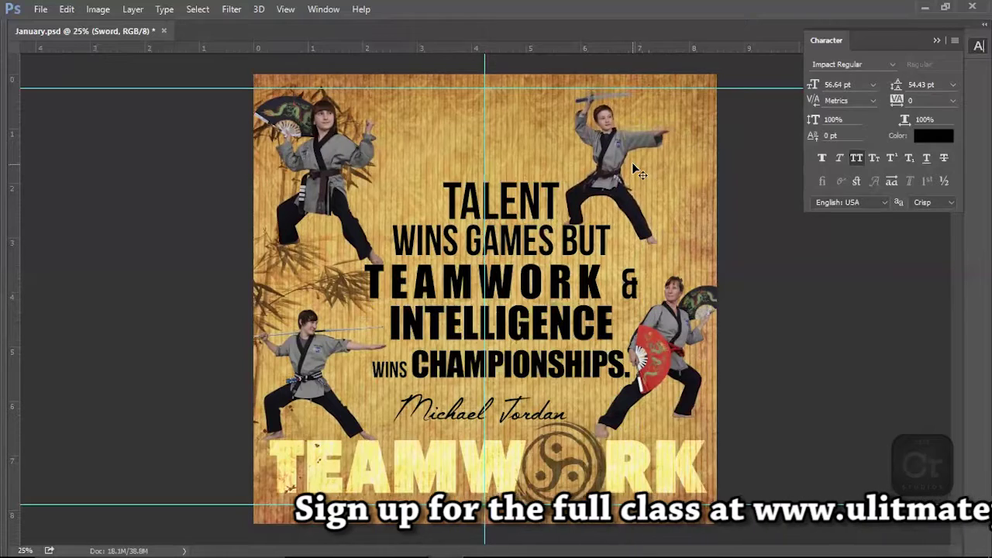
Step: Set TEAMWORK in the quote to 62.64 pt with tracking 0 and 61.43 pt leading
{"action": "double_click", "coordinate": [493, 287]}
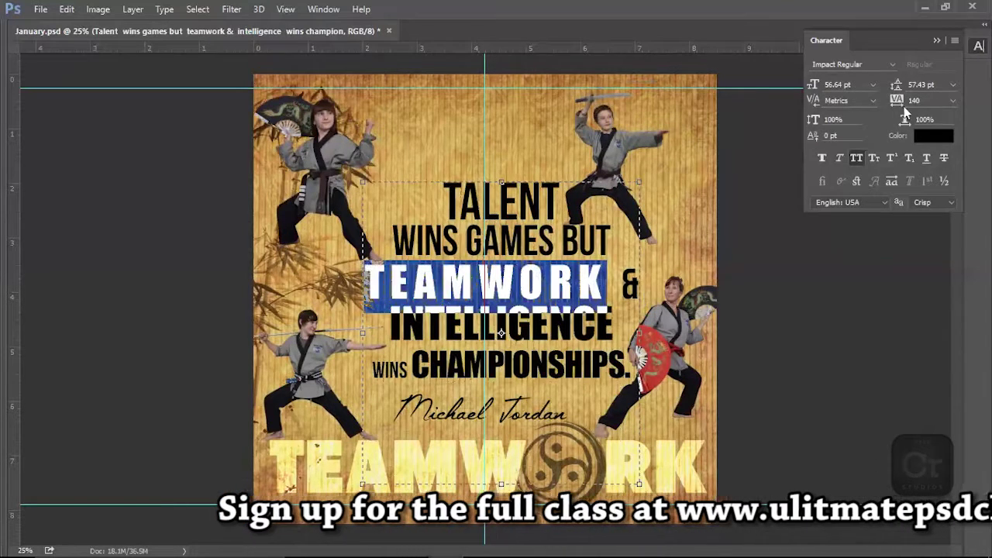
{"action": "left_click_drag", "start_coordinate": [890, 103], "coordinate": [892, 105]}
{"action": "left_click_drag", "start_coordinate": [811, 88], "coordinate": [814, 86]}
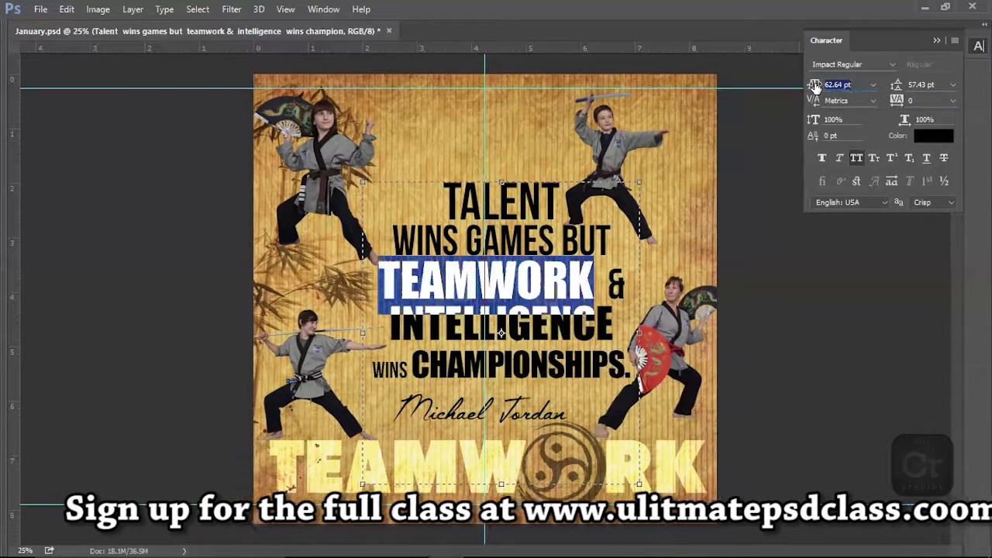
{"action": "left_click_drag", "start_coordinate": [895, 85], "coordinate": [899, 85]}
Step: Move the sword figure outward, away from the quote, and save the document
{"action": "right_click", "coordinate": [618, 143]}
{"action": "left_click", "coordinate": [634, 183]}
{"action": "left_click_drag", "start_coordinate": [634, 181], "coordinate": [667, 180]}
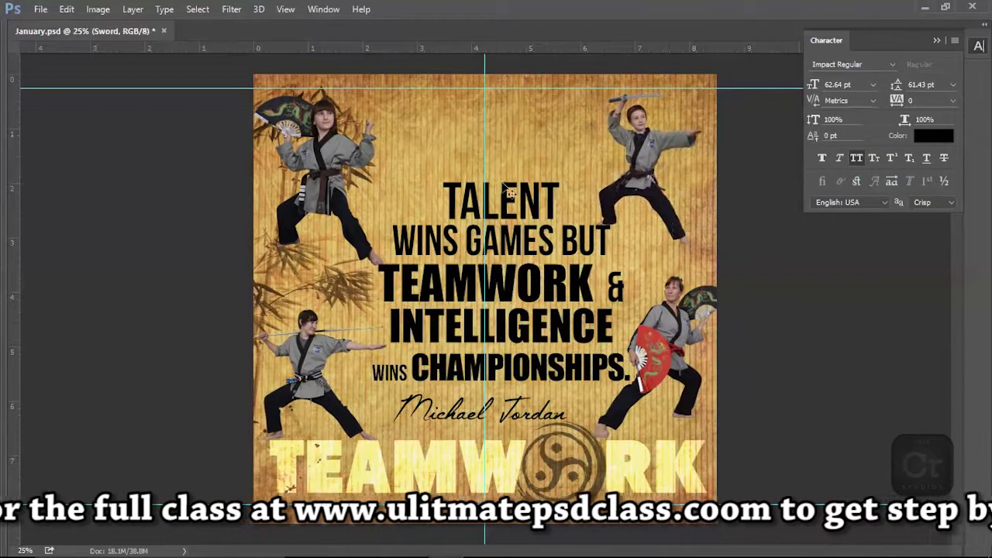
{"action": "key", "text": "ctrl+s"}
Step: Widen the tracking of TALENT to 180
{"action": "double_click", "coordinate": [523, 197]}
{"action": "left_click_drag", "start_coordinate": [894, 102], "coordinate": [909, 102]}
{"action": "key", "text": "ctrl+Return"}
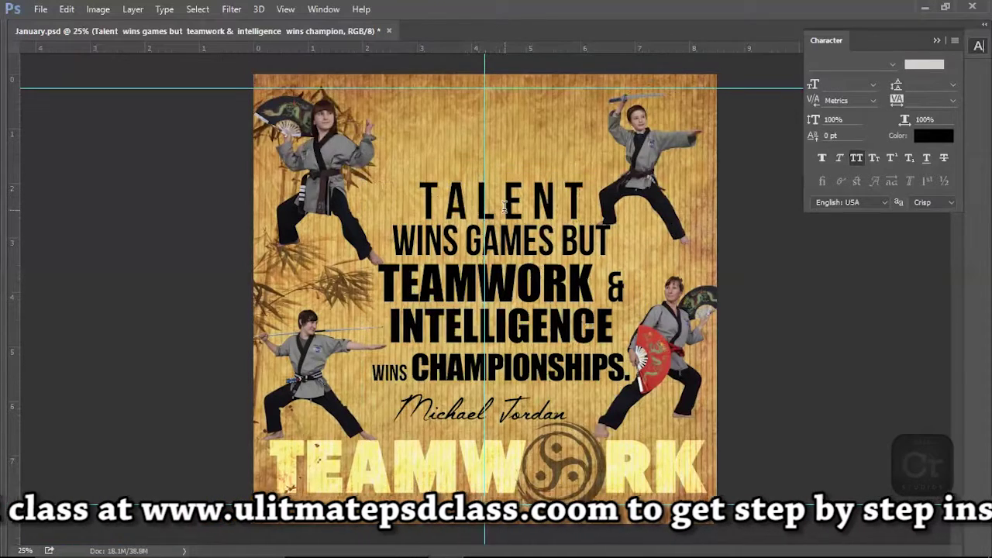
Step: Move the quote up and break CHAMPIONSHIPS onto its own line below WINS
{"action": "right_click", "coordinate": [495, 246]}
{"action": "left_click_drag", "start_coordinate": [505, 266], "coordinate": [504, 223]}
{"action": "left_click", "coordinate": [409, 319]}
{"action": "key", "text": "Return"}
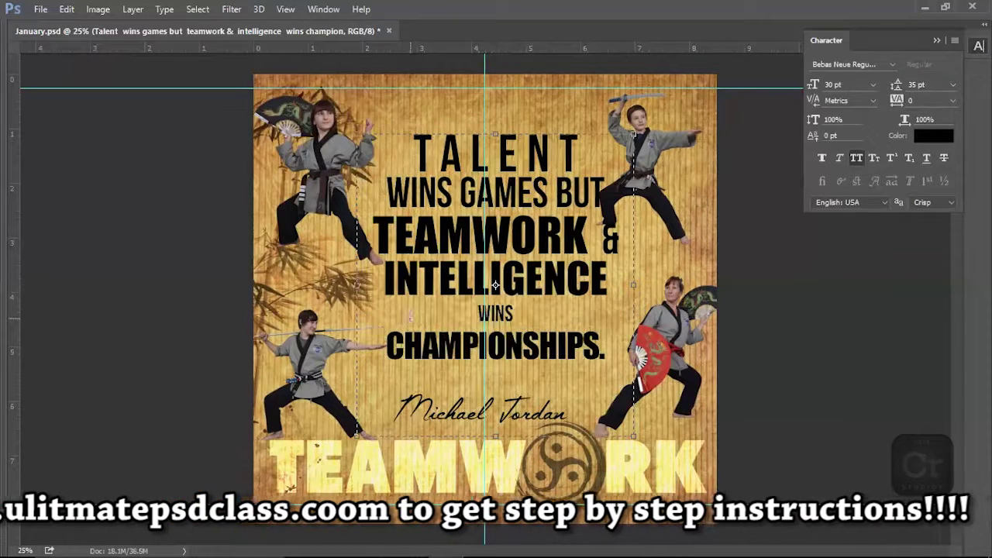
Step: Set WINS to 49 pt with 45 pt leading and adjust the CHAMPIONSHIPS leading to 50 pt
{"action": "double_click", "coordinate": [533, 318]}
{"action": "left_click_drag", "start_coordinate": [812, 86], "coordinate": [827, 88]}
{"action": "left_click_drag", "start_coordinate": [897, 86], "coordinate": [958, 87]}
{"action": "double_click", "coordinate": [523, 284]}
{"action": "left_click", "coordinate": [813, 87]}
{"action": "left_click", "coordinate": [813, 86]}
{"action": "double_click", "coordinate": [507, 355]}
{"action": "left_click_drag", "start_coordinate": [899, 87], "coordinate": [884, 95]}
Step: Set the TEAMWORK & line to 72 pt with Auto leading and -10 tracking
{"action": "left_click", "coordinate": [472, 281]}
{"action": "left_click_drag", "start_coordinate": [619, 233], "coordinate": [350, 232]}
{"action": "left_click", "coordinate": [873, 84]}
{"action": "left_click", "coordinate": [845, 291]}
{"action": "left_click", "coordinate": [952, 85]}
{"action": "left_click", "coordinate": [928, 99]}
{"action": "left_click_drag", "start_coordinate": [818, 88], "coordinate": [837, 88]}
{"action": "left_click", "coordinate": [953, 102]}
{"action": "left_click", "coordinate": [955, 183]}
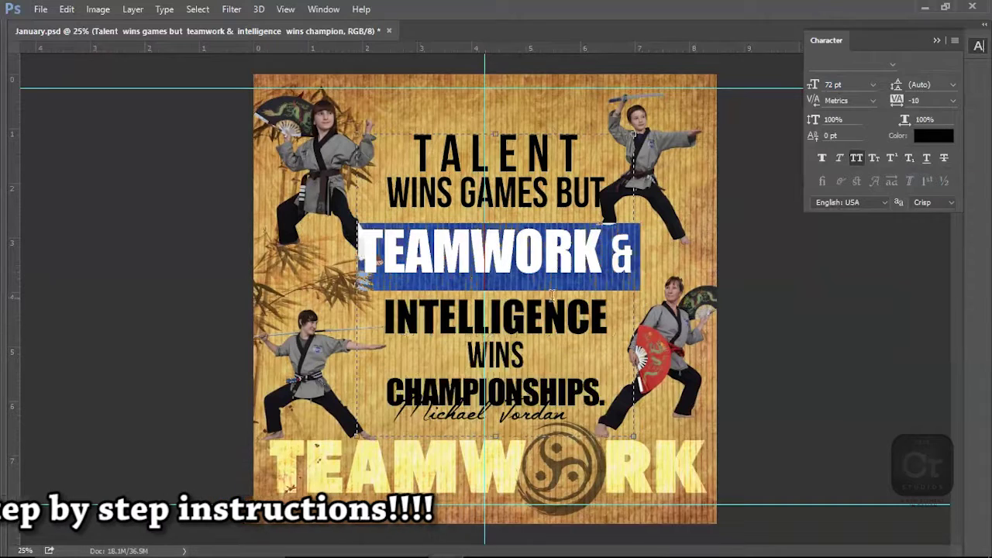
Step: Enlarge INTELLIGENCE to 61.64 pt and tighten its leading to 49 pt
{"action": "left_click_drag", "start_coordinate": [611, 318], "coordinate": [382, 318]}
{"action": "left_click_drag", "start_coordinate": [813, 85], "coordinate": [884, 90]}
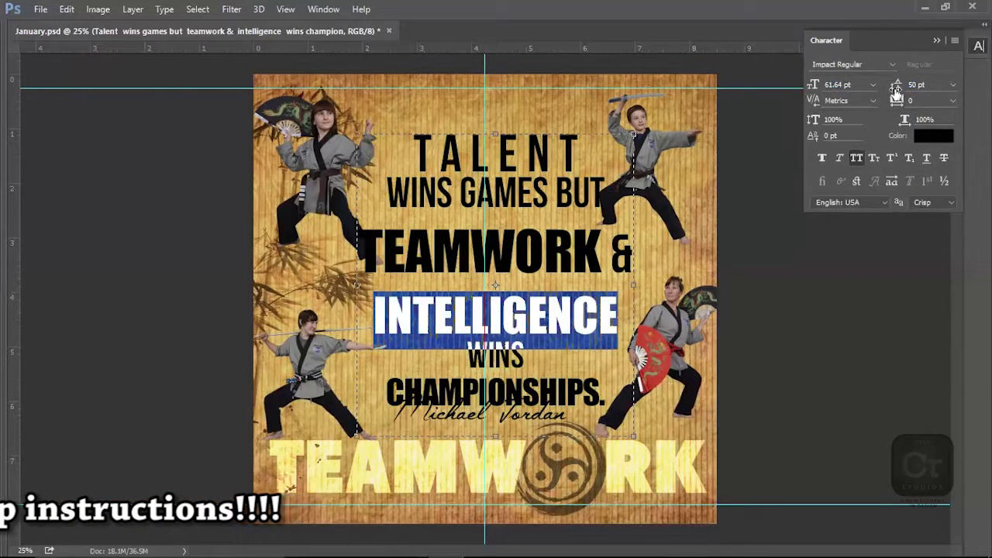
{"action": "left_click", "coordinate": [450, 320]}
{"action": "left_click_drag", "start_coordinate": [366, 309], "coordinate": [629, 316]}
{"action": "left_click", "coordinate": [953, 85]}
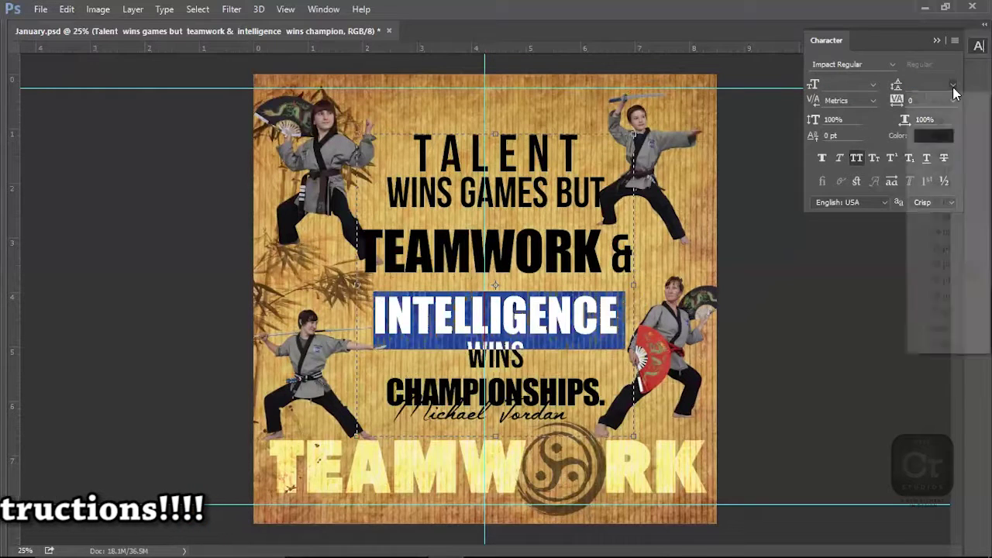
{"action": "left_click", "coordinate": [930, 206]}
{"action": "left_click_drag", "start_coordinate": [896, 92], "coordinate": [920, 82]}
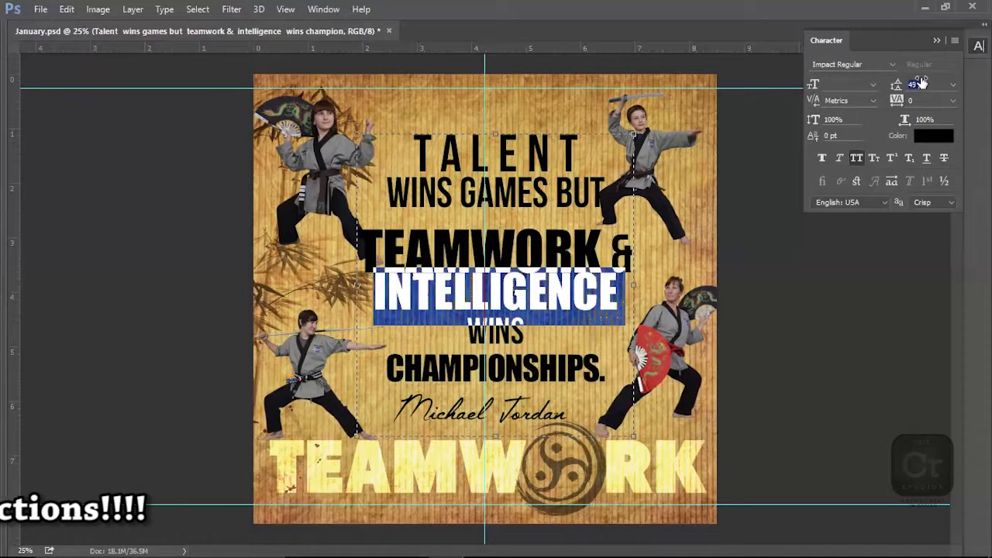
Step: Break BUT onto its own line below WINS GAMES
{"action": "left_click", "coordinate": [503, 364]}
{"action": "left_click", "coordinate": [539, 218]}
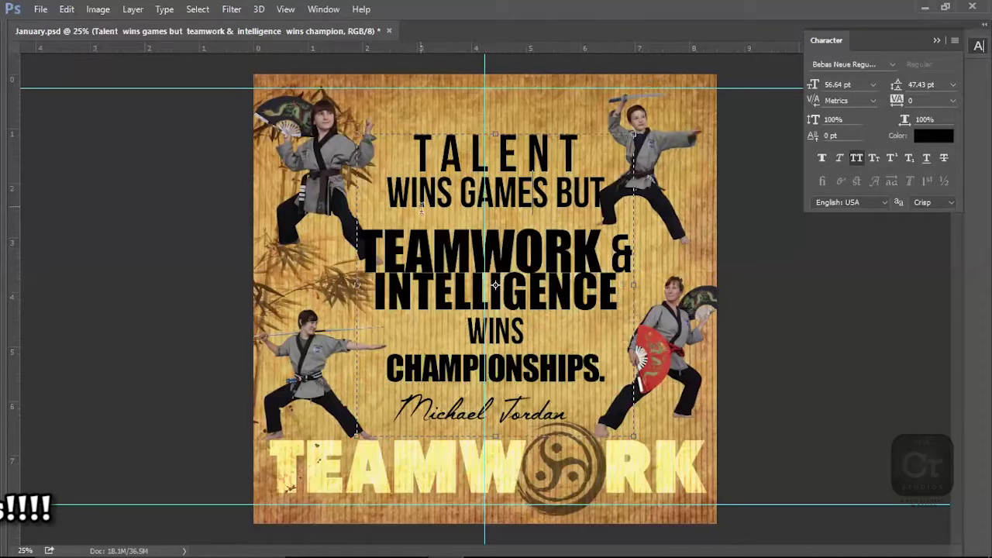
{"action": "key", "text": "Return"}
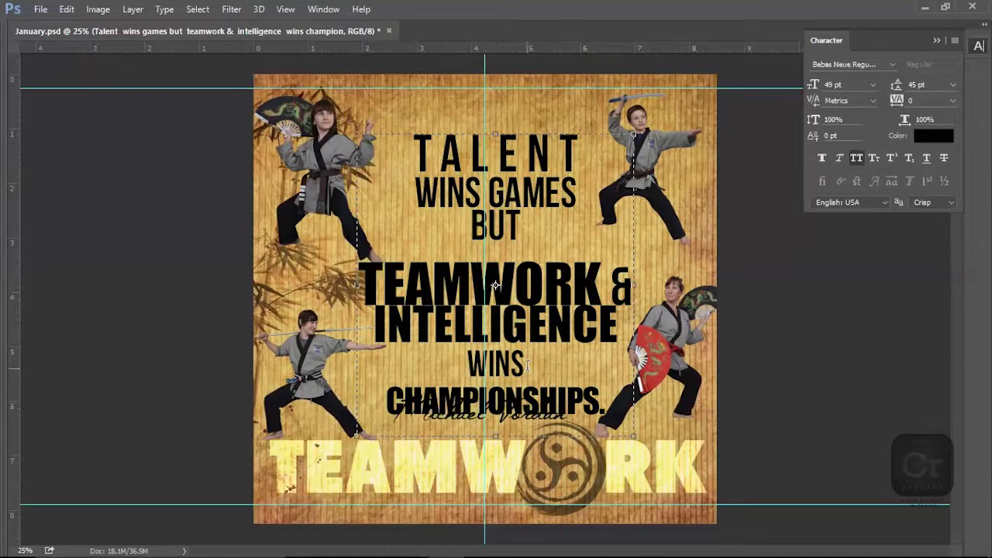
Step: Delete WINS from its line, pull CHAMPIONSHIPS up directly below INTELLIGENCE and shift it to the right
{"action": "left_click_drag", "start_coordinate": [527, 365], "coordinate": [324, 369]}
{"action": "left_click", "coordinate": [329, 375]}
{"action": "left_click_drag", "start_coordinate": [526, 365], "coordinate": [353, 366]}
{"action": "key", "text": "BackSpace"}
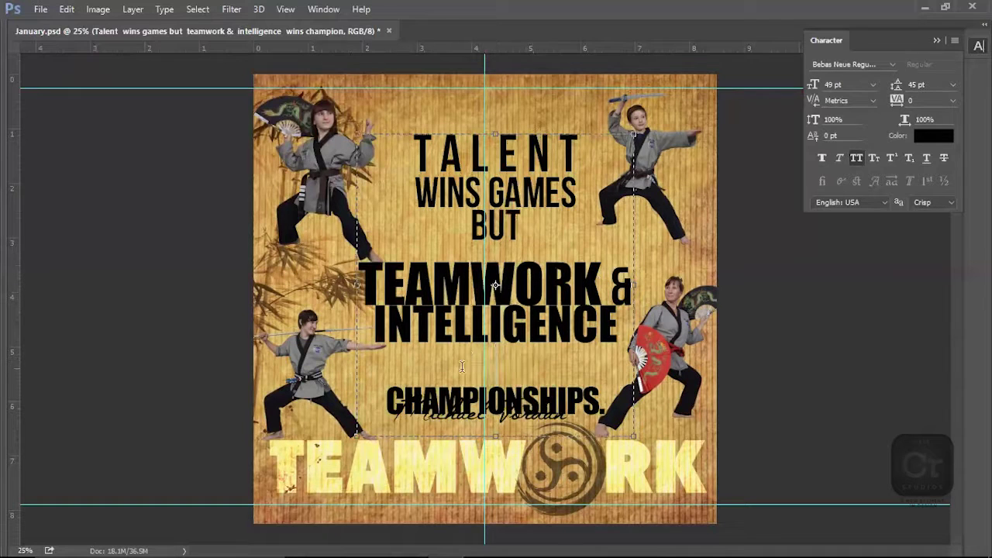
{"action": "key", "text": "BackSpace"}
{"action": "left_click", "coordinate": [386, 364]}
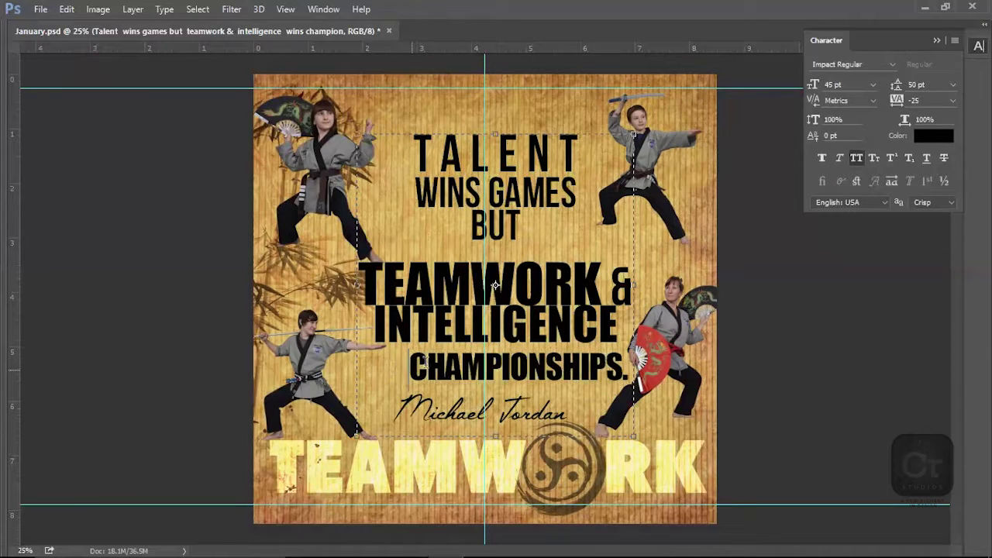
Step: Enlarge CHAMPIONSHIPS to 46 pt and commit the text edit
{"action": "key", "text": "shift+End"}
{"action": "left_click_drag", "start_coordinate": [814, 85], "coordinate": [816, 86]}
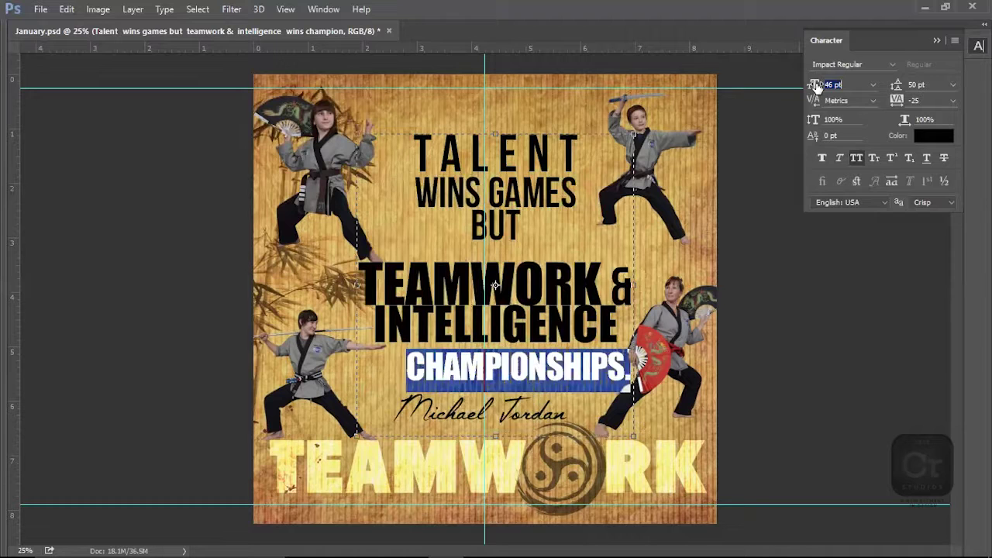
{"action": "left_click", "coordinate": [369, 382]}
{"action": "key", "text": "ctrl+Return"}
{"action": "left_click", "coordinate": [460, 358]}
{"action": "key", "text": "ctrl+Return"}
Step: Add a separate text layer reading wins, rotate it vertical and place it in front of CHAMPIONSHIPS
{"action": "left_click", "coordinate": [312, 406]}
{"action": "type", "text": "wins"}
{"action": "key", "text": "ctrl+Return"}
{"action": "key", "text": "ctrl+t"}
{"action": "left_click_drag", "start_coordinate": [358, 403], "coordinate": [328, 297]}
{"action": "key", "text": "Return"}
{"action": "left_click_drag", "start_coordinate": [298, 426], "coordinate": [378, 403]}
Step: Move the Michael Jordan signature slightly to the right beneath CHAMPIONSHIPS
{"action": "right_click", "coordinate": [485, 407]}
{"action": "left_click", "coordinate": [512, 413]}
{"action": "left_click_drag", "start_coordinate": [531, 424], "coordinate": [546, 419]}
{"action": "left_click", "coordinate": [508, 355]}
{"action": "key", "text": "ctrl+Return"}
Step: Scale the vertical wins text slightly, turn it to read downward and position it snugly beside CHAMPIONSHIPS
{"action": "right_click", "coordinate": [397, 374]}
{"action": "left_click", "coordinate": [414, 381]}
{"action": "key", "text": "ctrl+r"}
{"action": "key", "text": "ctrl+t"}
{"action": "left_click_drag", "start_coordinate": [403, 336], "coordinate": [399, 341]}
{"action": "key", "text": "Return"}
{"action": "key", "text": "ctrl+t"}
{"action": "left_click_drag", "start_coordinate": [412, 398], "coordinate": [342, 320]}
{"action": "key", "text": "Return"}
{"action": "left_click_drag", "start_coordinate": [403, 396], "coordinate": [402, 394]}
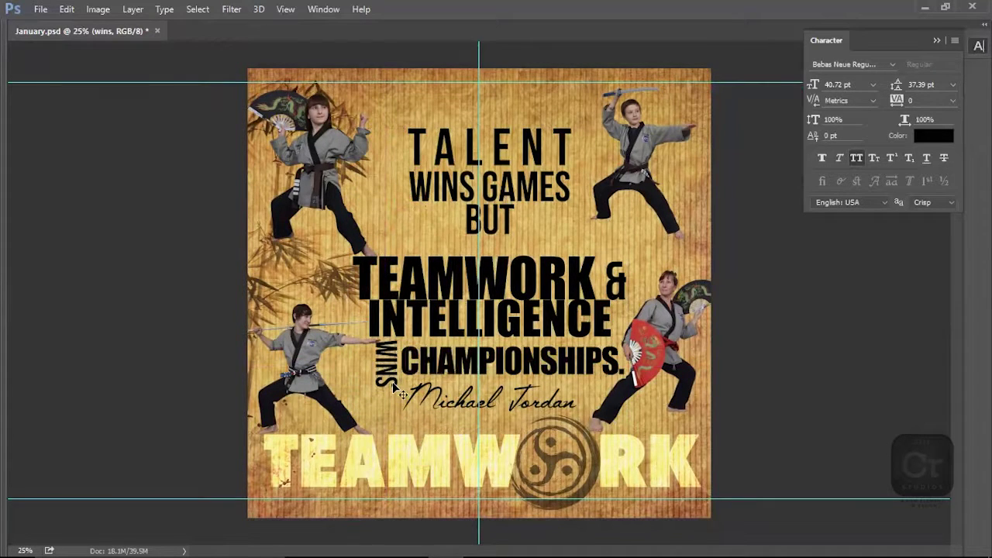
Step: Rejoin BUT to the WINS GAMES line, commit the text and restore the hidden panels
{"action": "left_click", "coordinate": [464, 219]}
{"action": "key", "text": "BackSpace"}
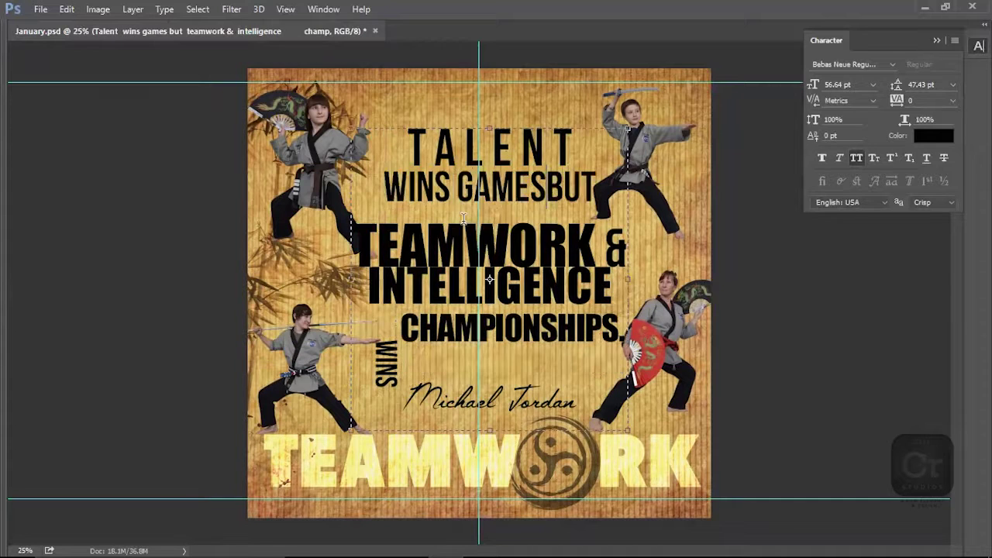
{"action": "triple_click", "coordinate": [595, 179]}
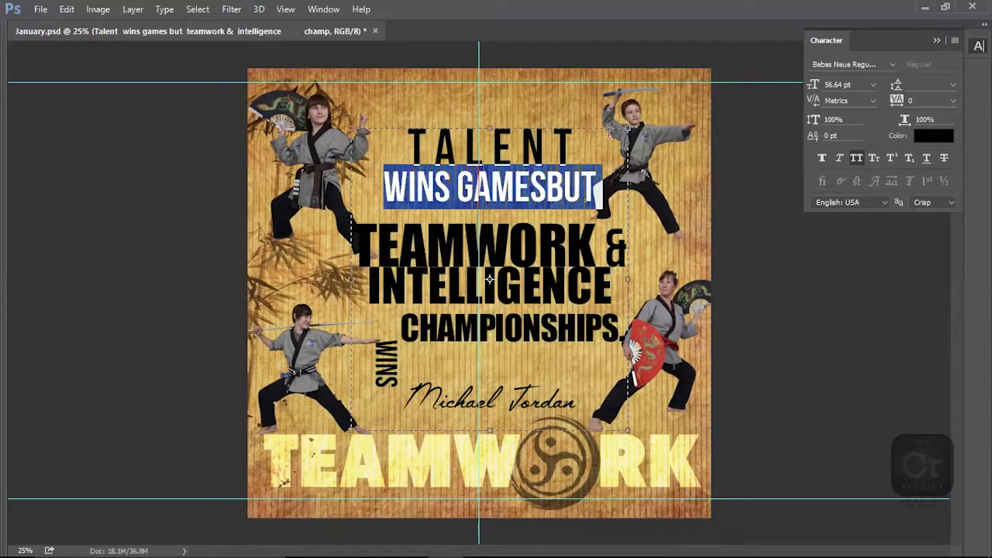
{"action": "left_click", "coordinate": [937, 40]}
{"action": "key", "text": "ctrl+Return"}
{"action": "key", "text": "Tab"}
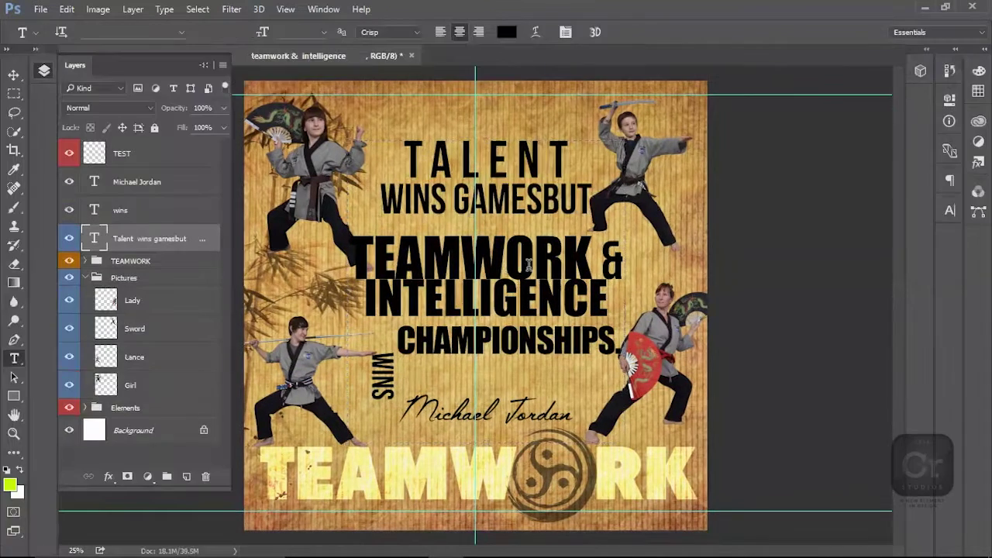
Step: Enlarge TALENT and left-align the WINS GAMESBUT line
{"action": "left_click_drag", "start_coordinate": [575, 159], "coordinate": [404, 159]}
{"action": "left_click", "coordinate": [950, 210]}
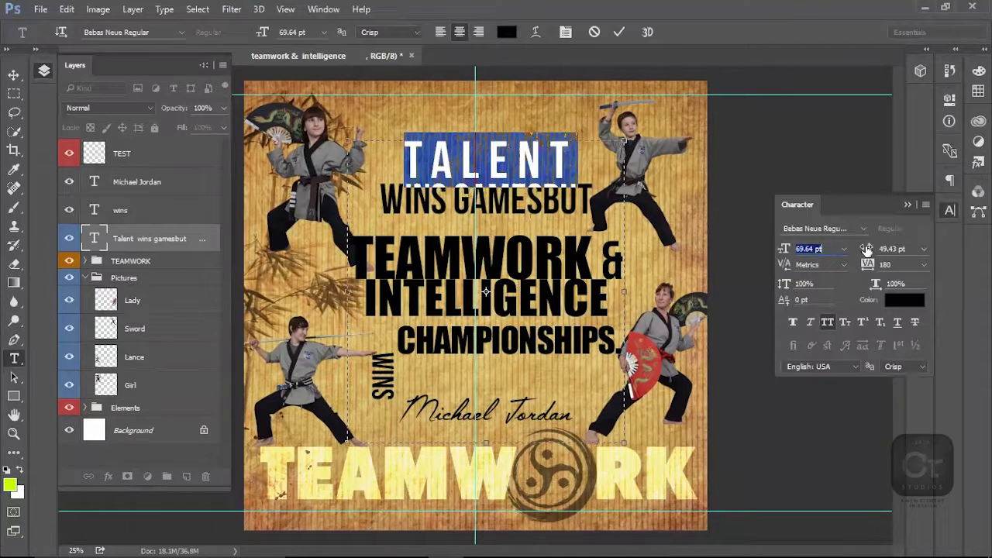
{"action": "triple_click", "coordinate": [597, 208]}
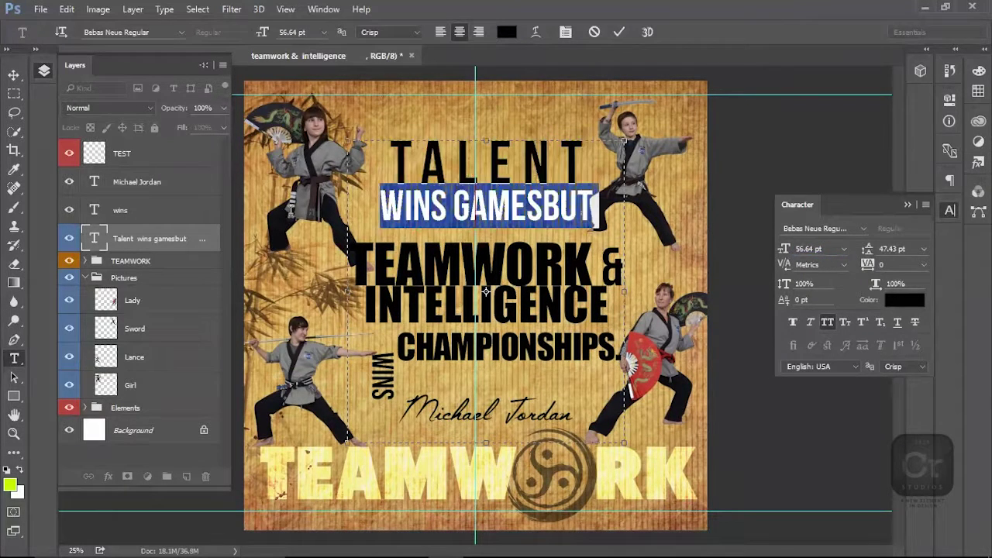
{"action": "left_click", "coordinate": [950, 181]}
{"action": "left_click", "coordinate": [795, 202]}
{"action": "left_click", "coordinate": [351, 206]}
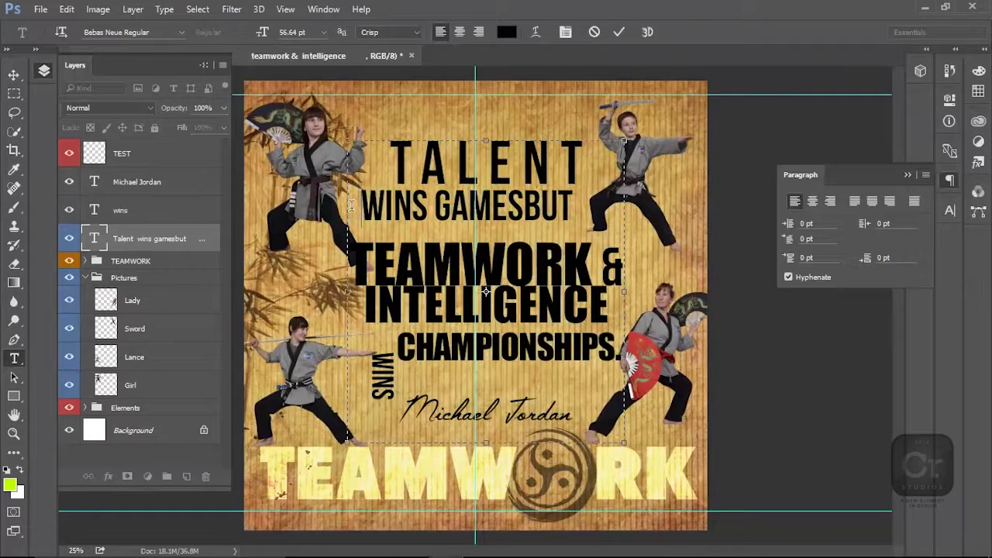
Step: Tighten the leading of the TEAMWORK & line to 60 pt beneath WINS GAMESBUT
{"action": "left_click", "coordinate": [584, 159]}
{"action": "left_click_drag", "start_coordinate": [349, 268], "coordinate": [632, 267]}
{"action": "left_click", "coordinate": [951, 210]}
{"action": "left_click", "coordinate": [923, 249]}
{"action": "left_click", "coordinate": [918, 475]}
{"action": "left_click_drag", "start_coordinate": [868, 249], "coordinate": [878, 249]}
{"action": "left_click", "coordinate": [520, 237]}
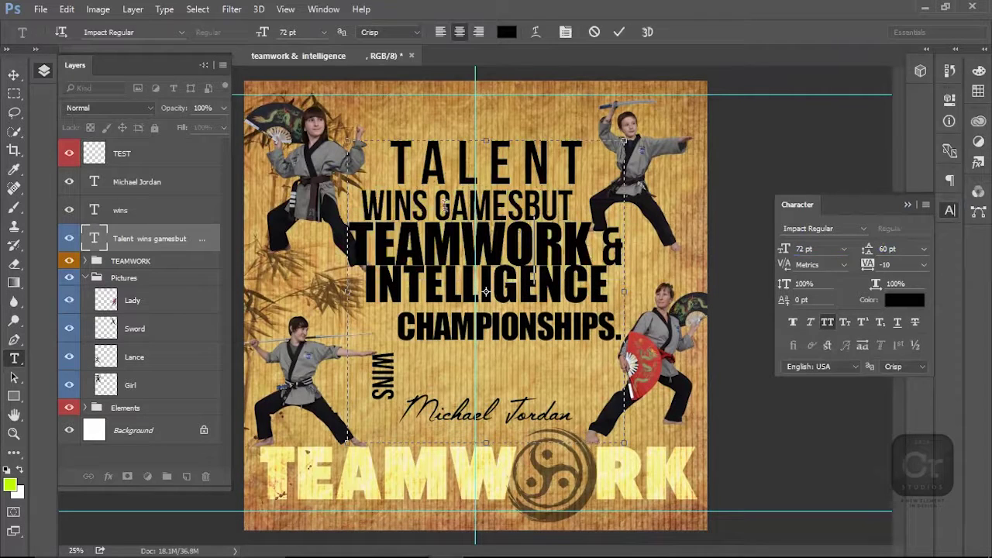
Step: Remove the space between WINS and GAMES and widen the quote's text box slightly
{"action": "left_click", "coordinate": [443, 207]}
{"action": "key", "text": "BackSpace"}
{"action": "key", "text": "ctrl+Return"}
{"action": "left_click", "coordinate": [486, 302]}
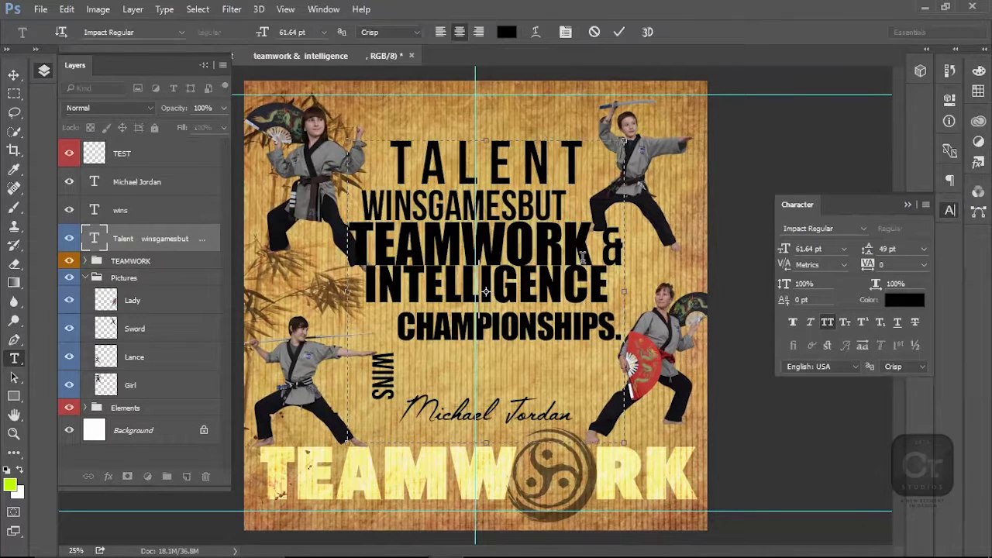
{"action": "left_click_drag", "start_coordinate": [624, 292], "coordinate": [632, 291]}
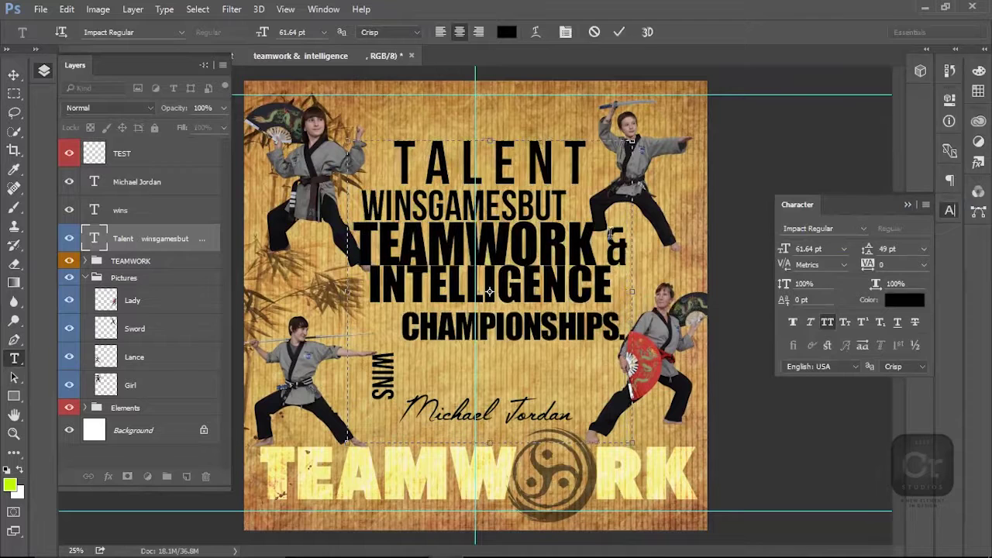
Step: Move the ampersand from the end of TEAMWORK to the start of the INTELLIGENCE line
{"action": "double_click", "coordinate": [609, 248]}
{"action": "key", "text": "BackSpace"}
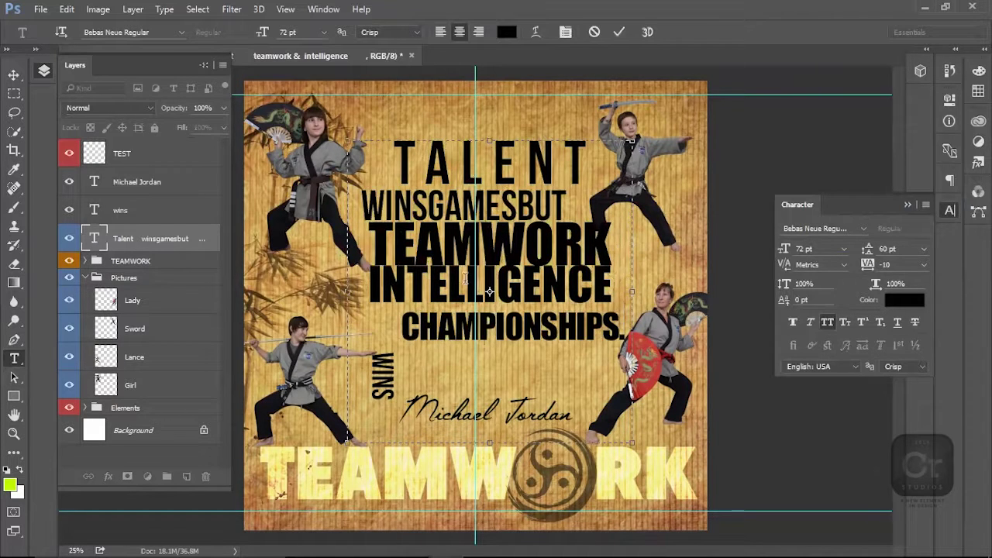
{"action": "type", "text": "&"}
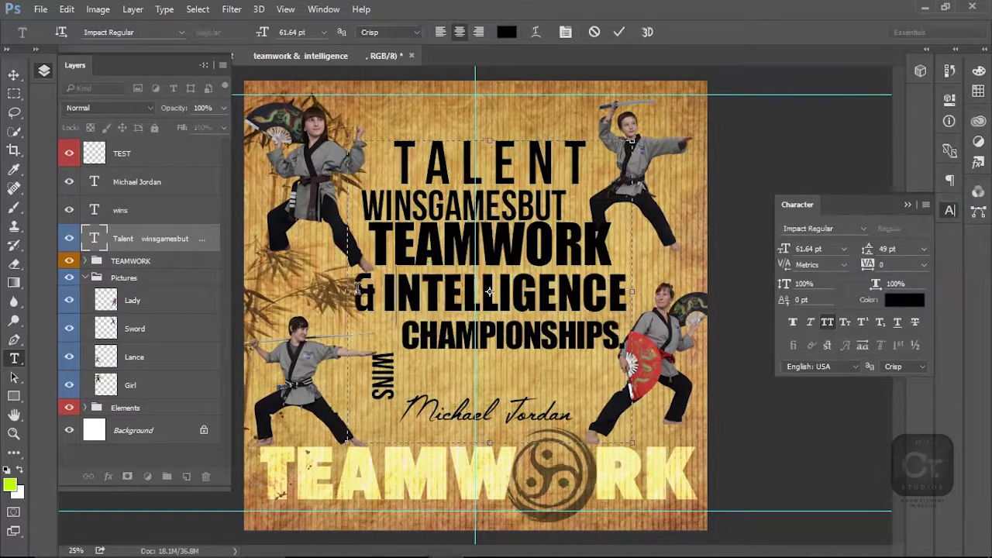
Step: Fine-tune the leading of the & INTELLIGENCE and TEAMWORK lines for more separation and commit the text
{"action": "triple_click", "coordinate": [490, 293]}
{"action": "left_click", "coordinate": [923, 249]}
{"action": "left_click", "coordinate": [915, 478]}
{"action": "left_click_drag", "start_coordinate": [866, 249], "coordinate": [869, 250]}
{"action": "left_click_drag", "start_coordinate": [609, 240], "coordinate": [352, 240]}
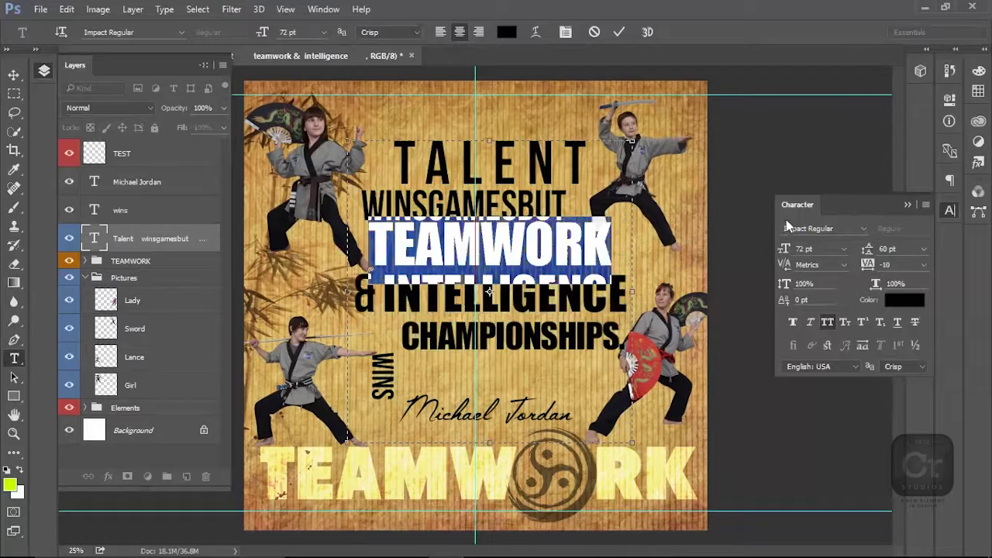
{"action": "left_click_drag", "start_coordinate": [870, 253], "coordinate": [874, 252]}
{"action": "key", "text": "ctrl+Return"}
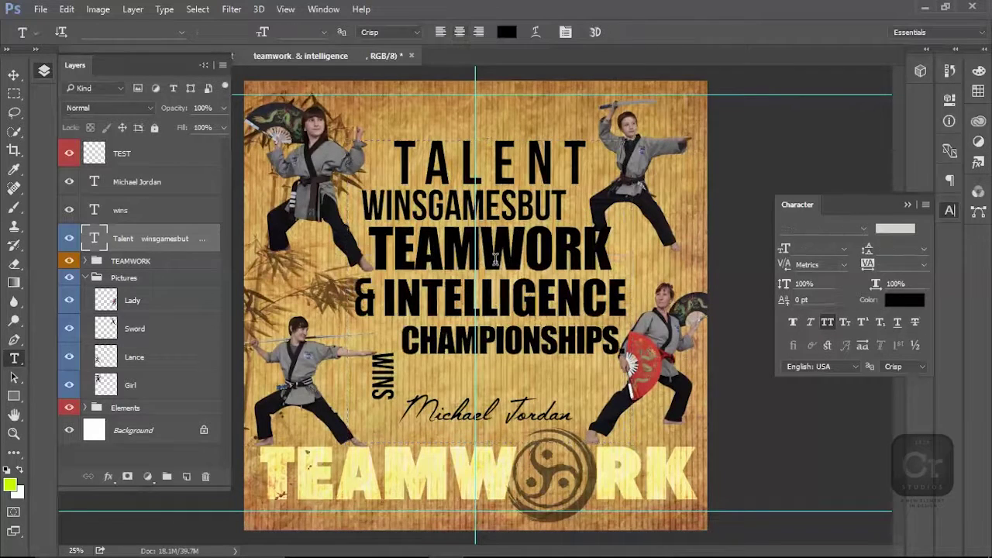
Step: Move the main quote text block slightly down and left on the poster
{"action": "key", "text": "v"}
{"action": "left_click_drag", "start_coordinate": [524, 260], "coordinate": [511, 283]}
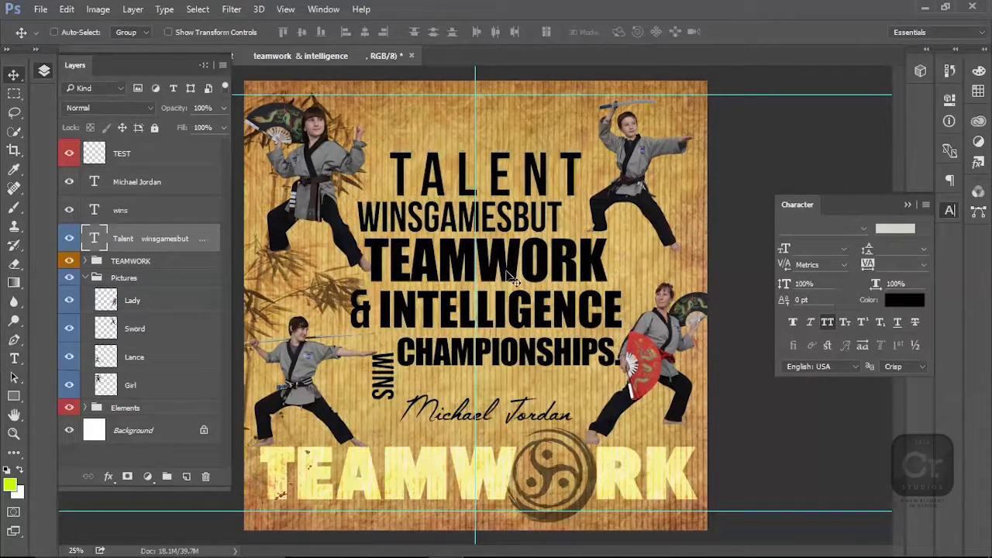
{"action": "right_click", "coordinate": [431, 351]}
{"action": "left_click", "coordinate": [465, 360]}
{"action": "right_click", "coordinate": [534, 332]}
{"action": "left_click", "coordinate": [545, 343]}
Step: Set the vertical scale of CHAMPIONSHIPS to 127%, increase its leading slightly and commit the text
{"action": "key", "text": "t"}
{"action": "left_click_drag", "start_coordinate": [397, 353], "coordinate": [621, 355]}
{"action": "left_click_drag", "start_coordinate": [792, 284], "coordinate": [791, 286]}
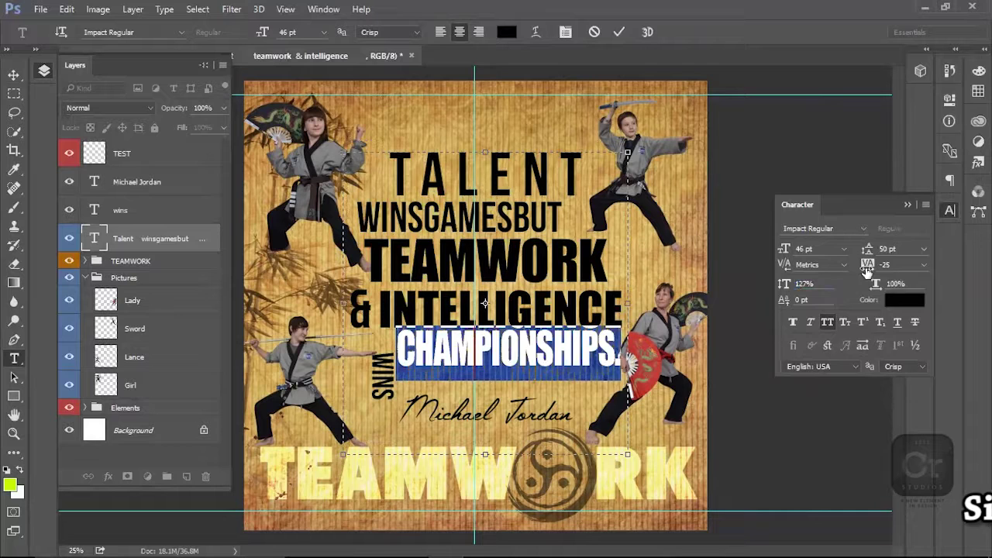
{"action": "left_click_drag", "start_coordinate": [868, 255], "coordinate": [873, 254]}
{"action": "key", "text": "ctrl+Return"}
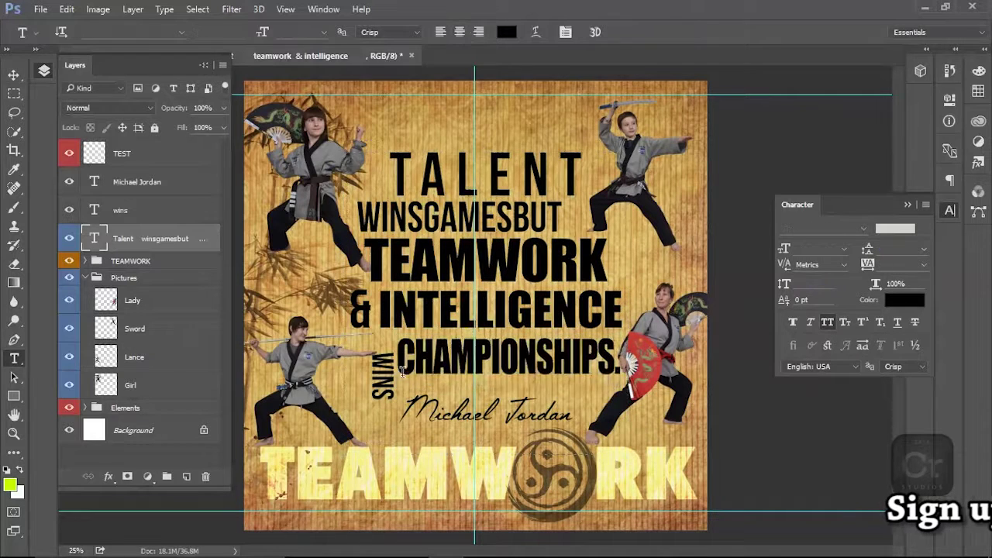
Step: Move the vertical wins text up about 0.28 in beside CHAMPIONSHIPS
{"action": "key", "text": "v"}
{"action": "right_click", "coordinate": [381, 379]}
{"action": "left_click", "coordinate": [403, 387]}
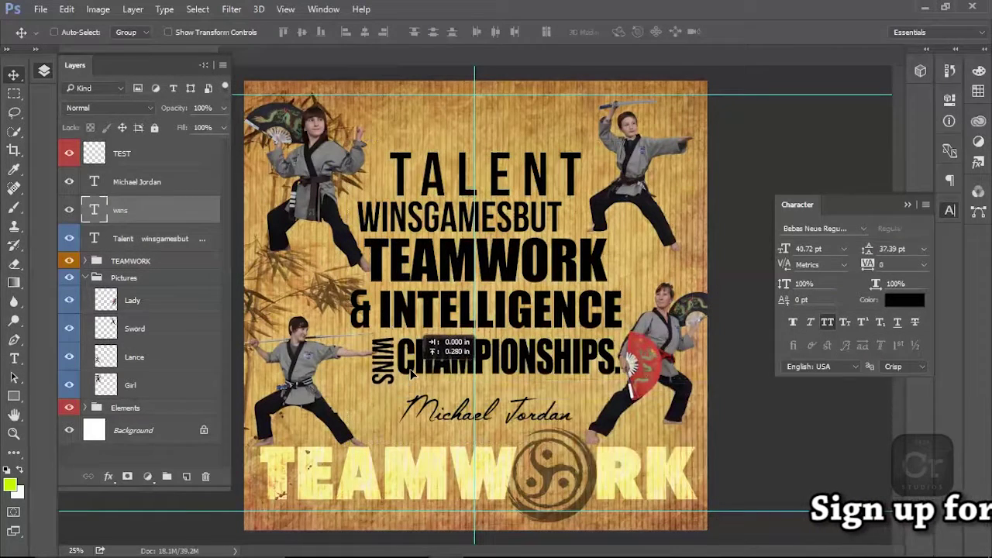
Step: Stretch the main quote text block slightly downward and save the document
{"action": "right_click", "coordinate": [527, 365]}
{"action": "left_click", "coordinate": [547, 372]}
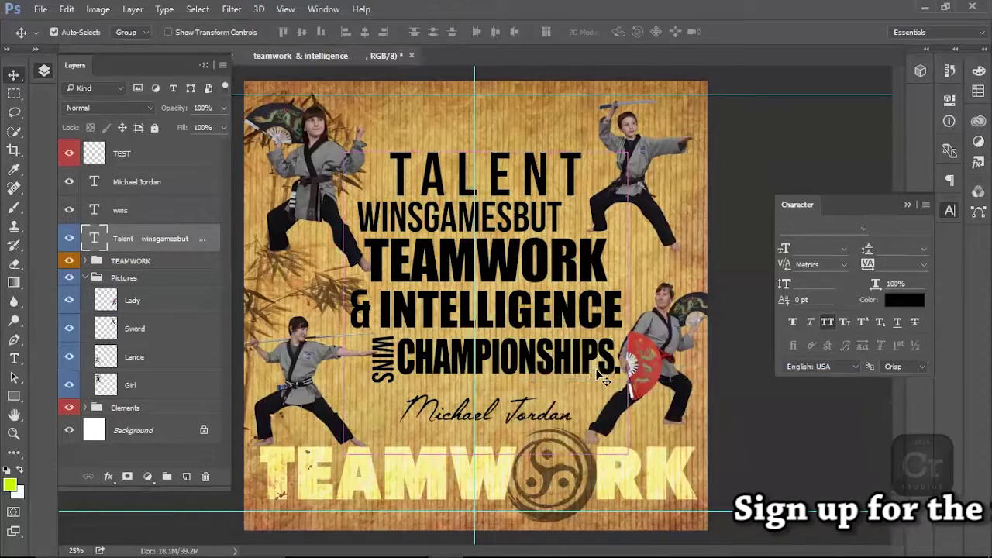
{"action": "key", "text": "ctrl+t"}
{"action": "left_click_drag", "start_coordinate": [488, 455], "coordinate": [492, 470]}
{"action": "key", "text": "Return"}
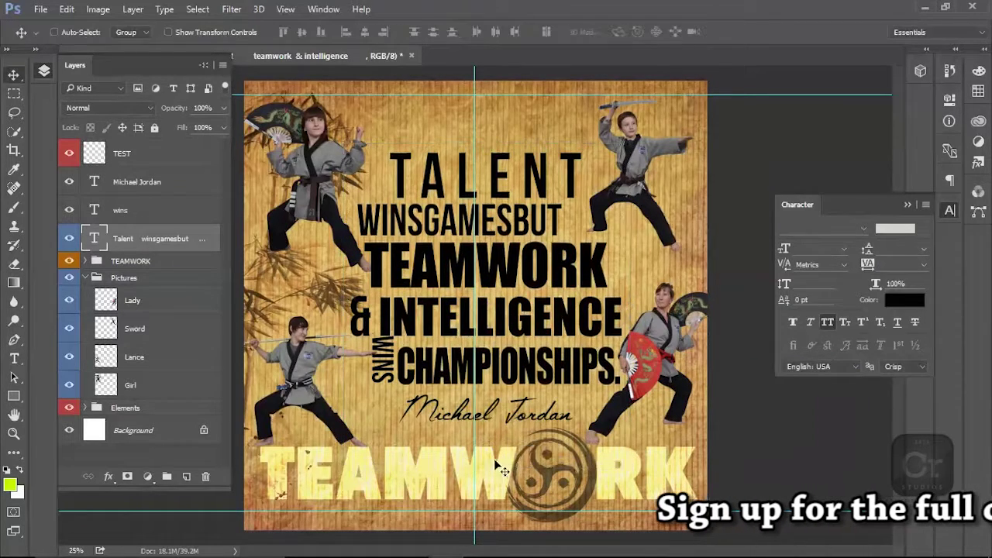
{"action": "key", "text": "ctrl+s"}
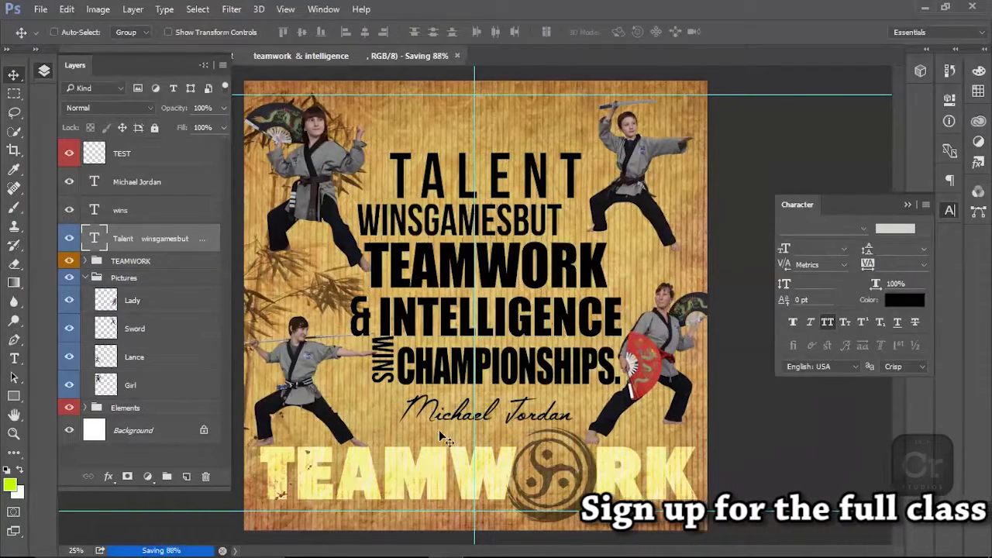
Step: Tighten the letter tracking of INTELLIGENCE slightly, commit the text and hide the panels
{"action": "key", "text": "t"}
{"action": "left_click_drag", "start_coordinate": [377, 307], "coordinate": [627, 318]}
{"action": "left_click", "coordinate": [924, 265]}
{"action": "left_click", "coordinate": [924, 347]}
{"action": "left_click", "coordinate": [489, 318]}
{"action": "key", "text": "ctrl+Return"}
{"action": "key", "text": "Tab"}
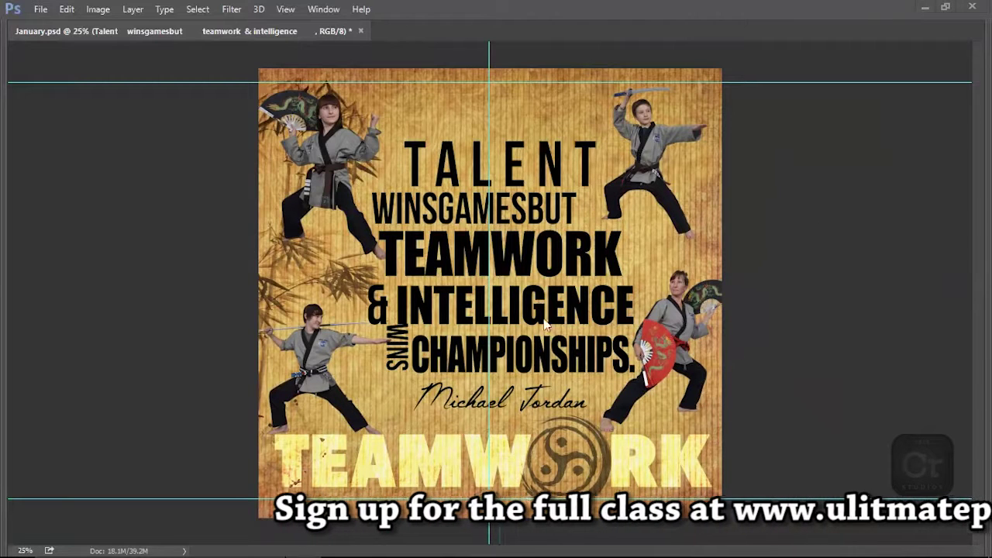
Step: Shrink the vertical wins text slightly, shift it down beside CHAMPIONSHIPS and restore the panels
{"action": "right_click", "coordinate": [462, 247]}
{"action": "right_click", "coordinate": [391, 348]}
{"action": "right_click", "coordinate": [395, 350]}
{"action": "left_click", "coordinate": [406, 363]}
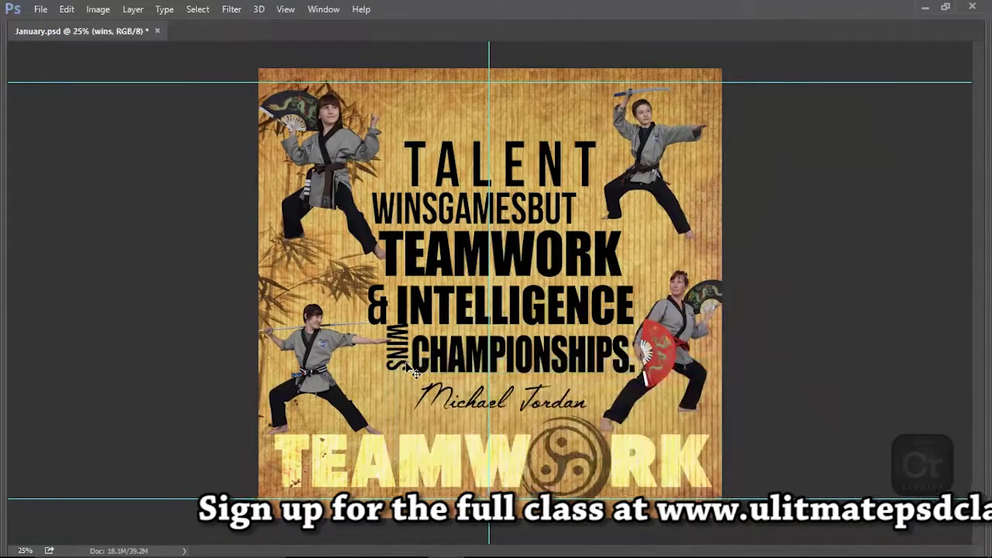
{"action": "key", "text": "Return"}
{"action": "left_click_drag", "start_coordinate": [420, 352], "coordinate": [421, 356]}
{"action": "key", "text": "Tab"}
Step: Group the three quote text layers into a violet-labelled group named Text and save the document
{"action": "left_click", "coordinate": [137, 185]}
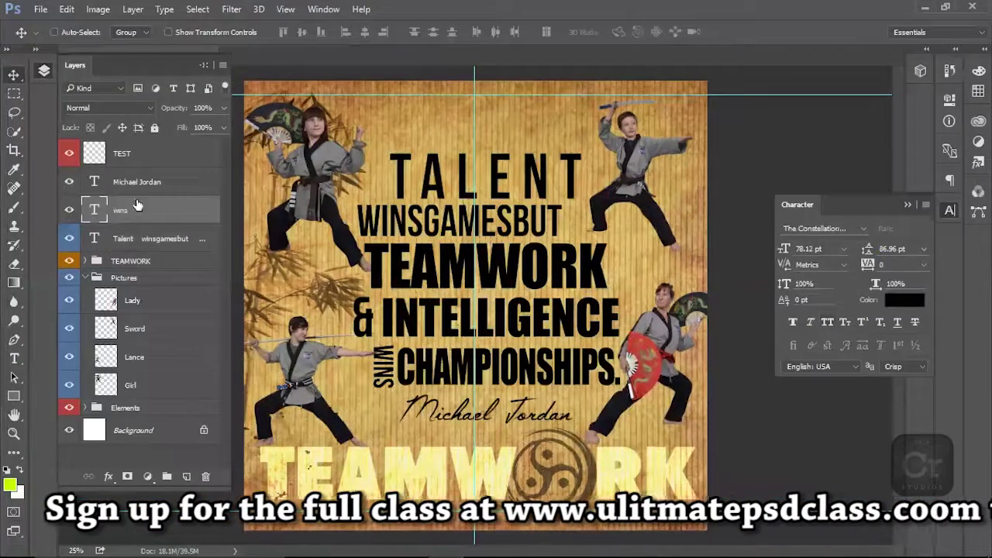
{"action": "left_click", "coordinate": [144, 237], "text": "shift"}
{"action": "key", "text": "ctrl+g"}
{"action": "right_click", "coordinate": [66, 178]}
{"action": "left_click", "coordinate": [100, 315]}
{"action": "double_click", "coordinate": [123, 177]}
{"action": "type", "text": "Test"}
{"action": "key", "text": "Return"}
{"action": "key", "text": "ctrl+s"}
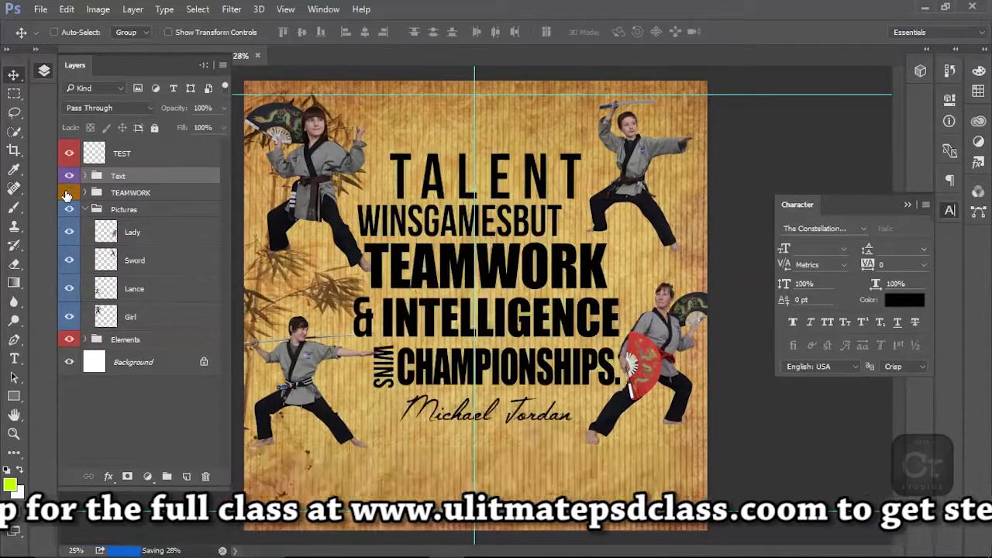
Step: Try adjusting the Lady figure with a clipped Curves adjustment in the Pictures group
{"action": "left_click", "coordinate": [96, 209]}
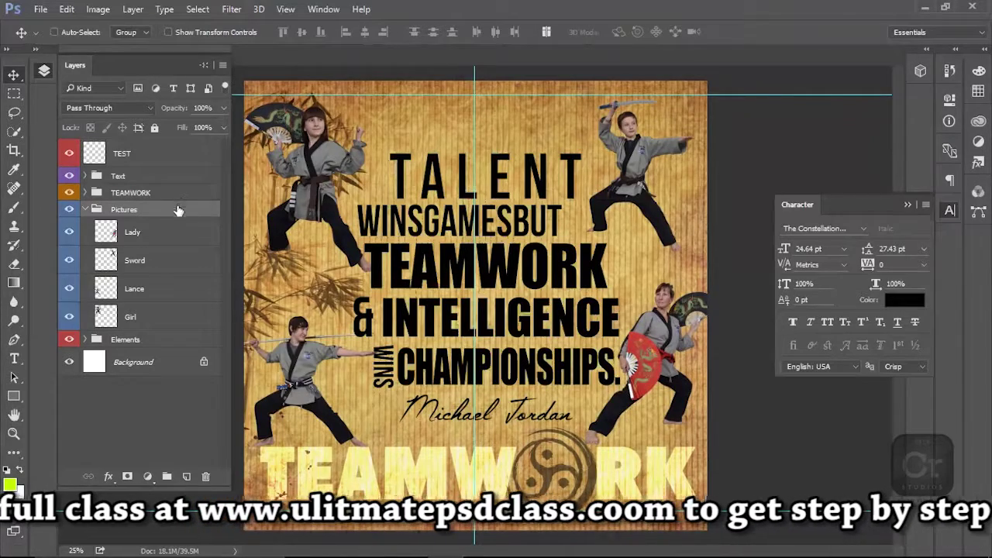
{"action": "left_click", "coordinate": [147, 476]}
{"action": "left_click", "coordinate": [179, 253]}
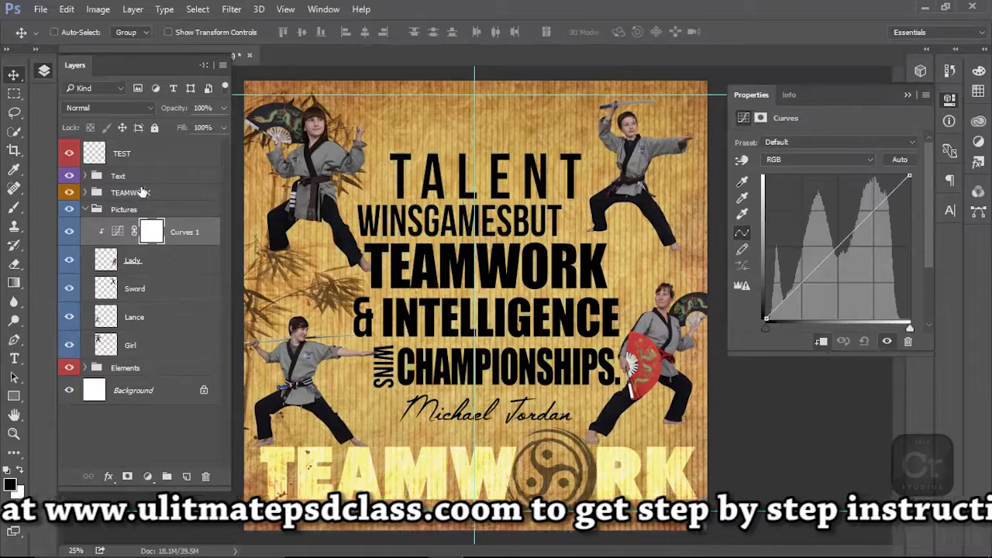
{"action": "left_click_drag", "start_coordinate": [865, 265], "coordinate": [832, 263]}
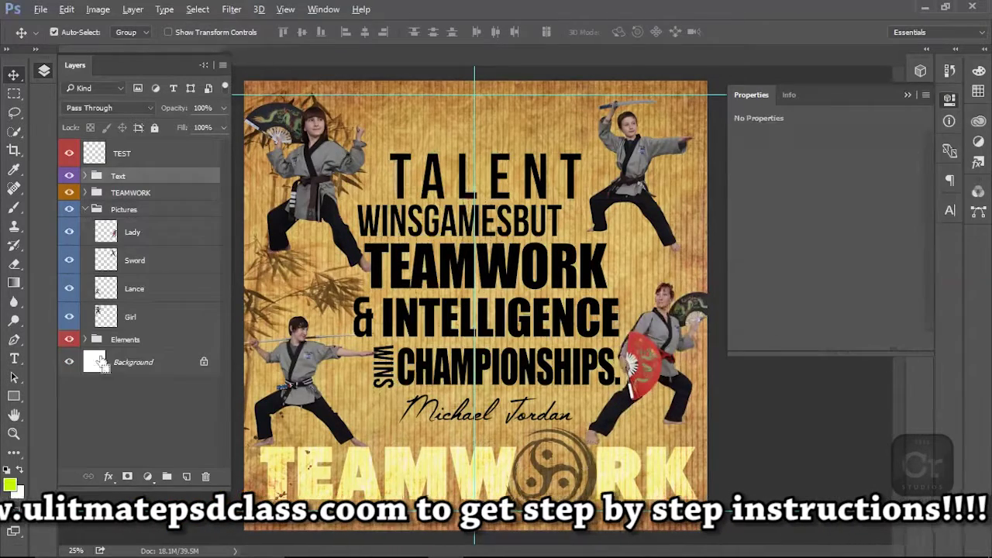
{"action": "left_click", "coordinate": [151, 235]}
{"action": "left_click", "coordinate": [158, 322], "text": "shift"}
{"action": "key", "text": "ctrl+alt+shift+e"}
{"action": "key", "text": "ctrl+z"}
{"action": "left_click", "coordinate": [151, 235]}
{"action": "left_click", "coordinate": [149, 322], "text": "shift"}
Step: Move the Girl and Sword figures slightly down and to the left
{"action": "right_click", "coordinate": [337, 201]}
{"action": "left_click", "coordinate": [360, 258]}
{"action": "right_click", "coordinate": [634, 175]}
{"action": "left_click", "coordinate": [651, 227]}
{"action": "left_click_drag", "start_coordinate": [651, 224], "coordinate": [649, 231]}
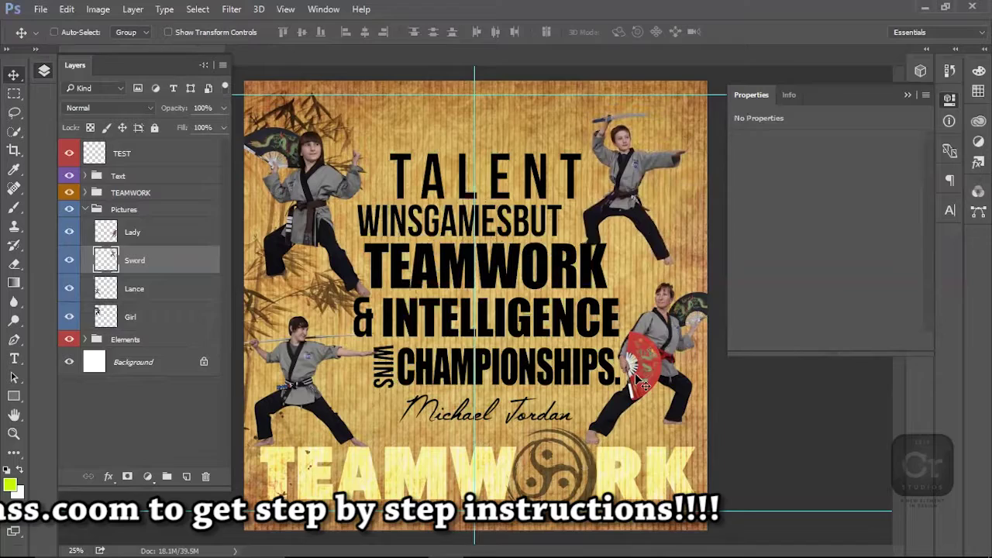
Step: Move the Lady figure slightly to the right and down
{"action": "right_click", "coordinate": [645, 342]}
{"action": "left_click", "coordinate": [686, 370]}
{"action": "right_click", "coordinate": [663, 351]}
{"action": "left_click", "coordinate": [687, 392]}
{"action": "key", "text": "ctrl+z"}
{"action": "left_click_drag", "start_coordinate": [686, 391], "coordinate": [689, 395]}
{"action": "right_click", "coordinate": [659, 337]}
{"action": "left_click", "coordinate": [685, 394]}
Step: Move the Lance figure slightly to the left
{"action": "right_click", "coordinate": [318, 373]}
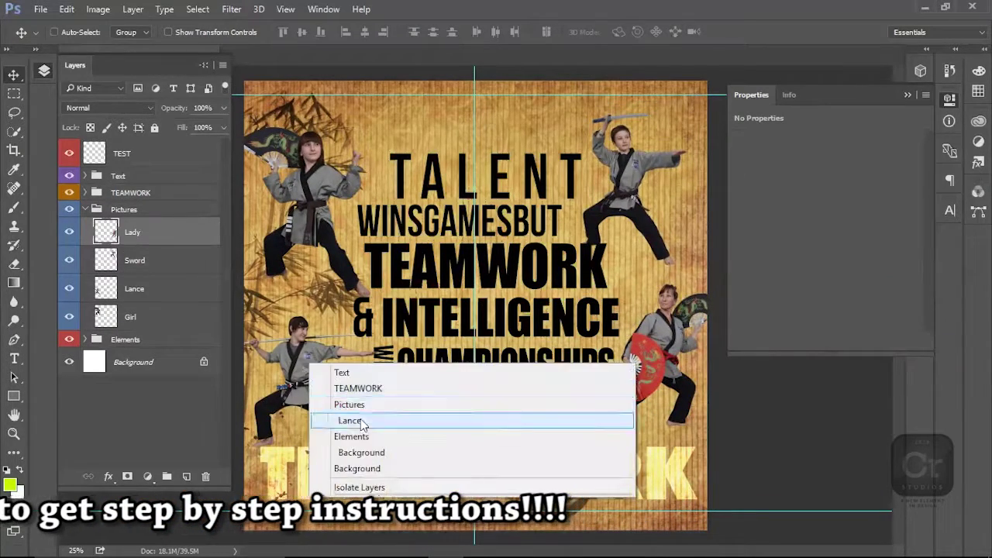
{"action": "left_click", "coordinate": [357, 418]}
{"action": "left_click_drag", "start_coordinate": [318, 376], "coordinate": [322, 375]}
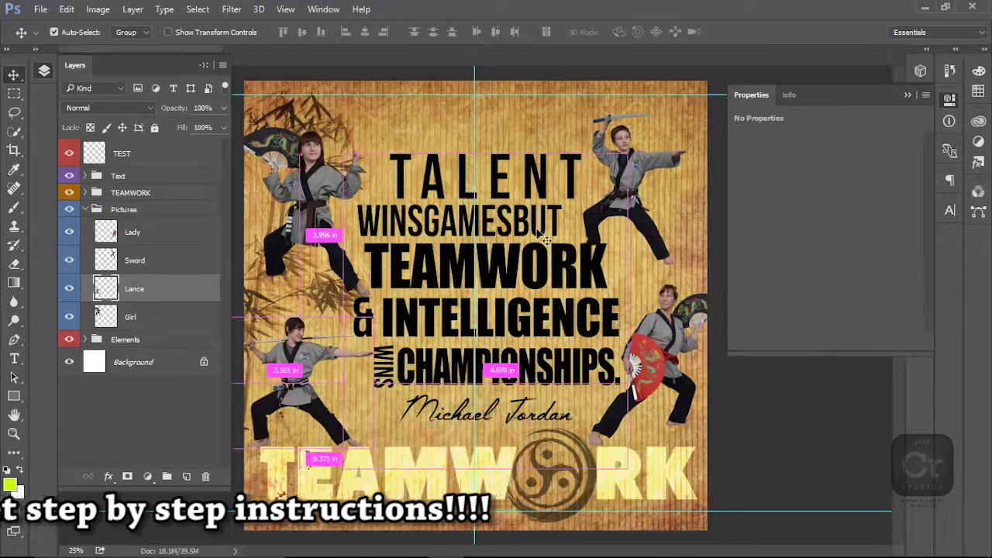
{"action": "key", "text": "ctrl+t"}
{"action": "key", "text": "Return"}
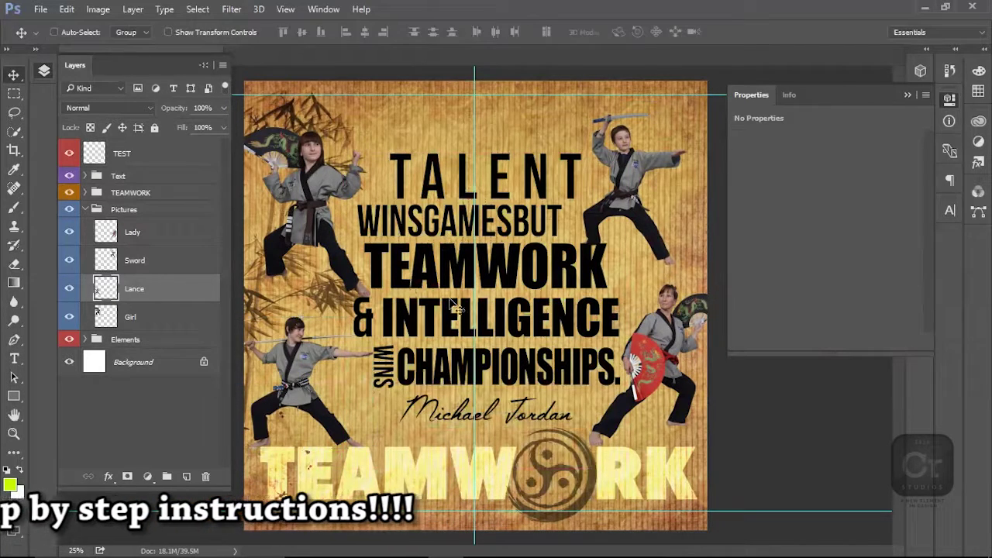
Step: Recolour the word GAMES in the quote to white and commit the text
{"action": "key", "text": "t"}
{"action": "double_click", "coordinate": [509, 211]}
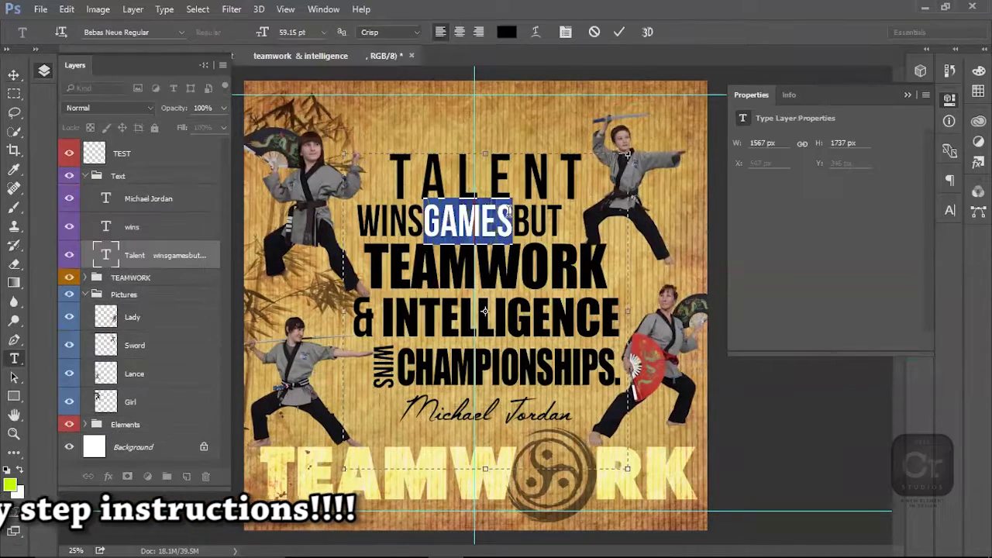
{"action": "left_click", "coordinate": [951, 212]}
{"action": "left_click", "coordinate": [904, 300]}
{"action": "left_click", "coordinate": [475, 82]}
{"action": "left_click", "coordinate": [803, 73]}
{"action": "left_click", "coordinate": [618, 32]}
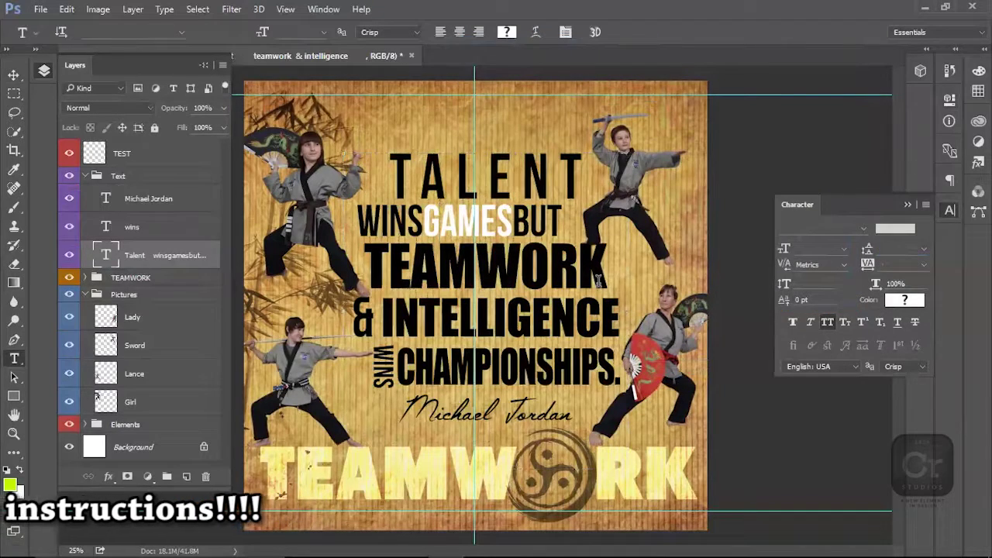
Step: Recolour the vertical wins text beside CHAMPIONSHIPS to white
{"action": "left_click", "coordinate": [368, 210]}
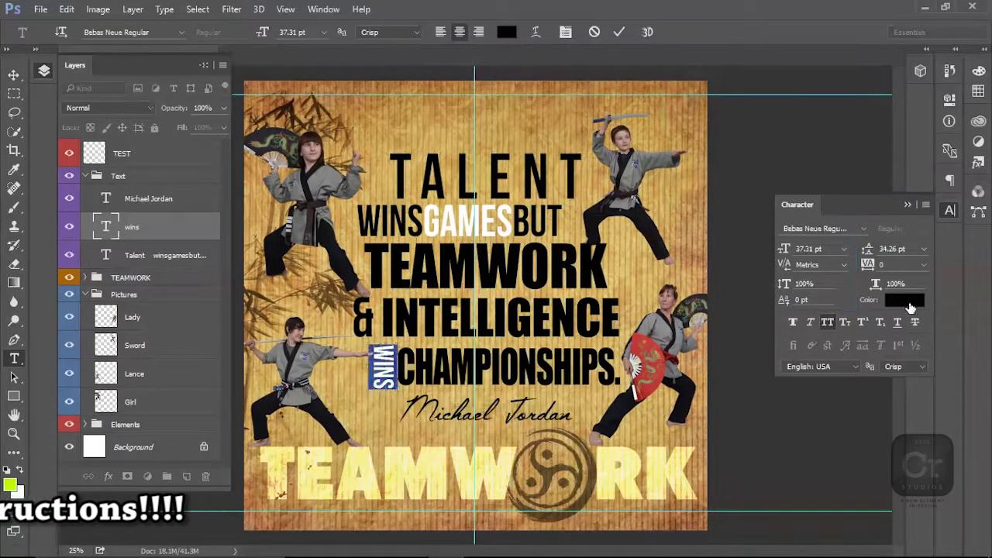
{"action": "left_click", "coordinate": [904, 300]}
{"action": "left_click", "coordinate": [488, 84]}
{"action": "left_click", "coordinate": [802, 75]}
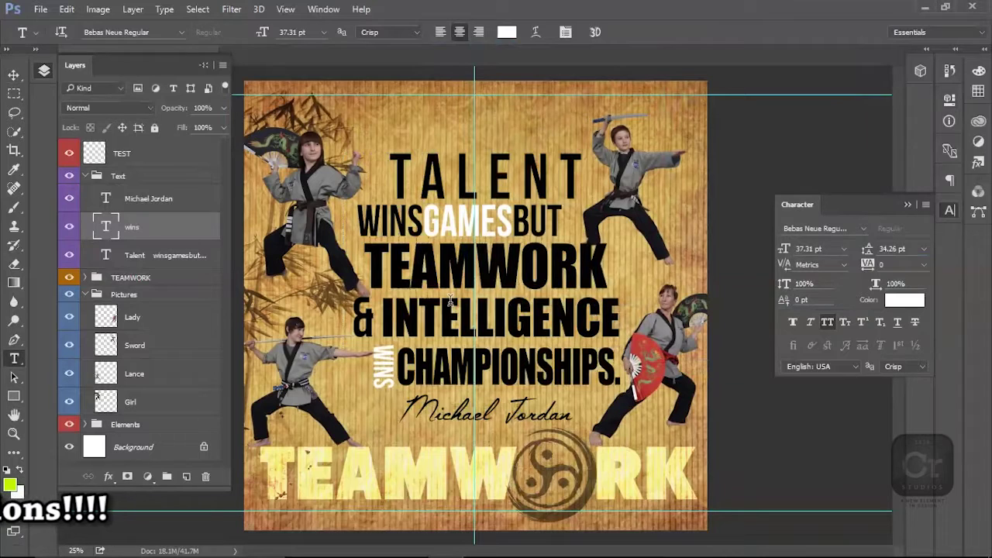
Step: Set the main quote text layer's opacity to 76%
{"action": "key", "text": "v"}
{"action": "right_click", "coordinate": [478, 270]}
{"action": "left_click", "coordinate": [509, 299]}
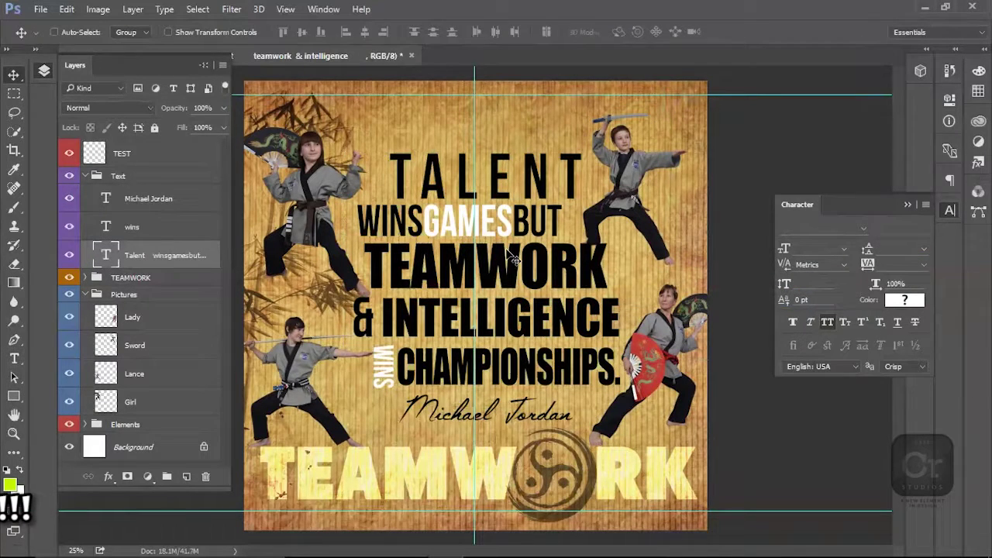
{"action": "key", "text": "5"}
{"action": "key", "text": "9"}
{"action": "key", "text": "9"}
{"action": "key", "text": "7"}
{"action": "key", "text": "6"}
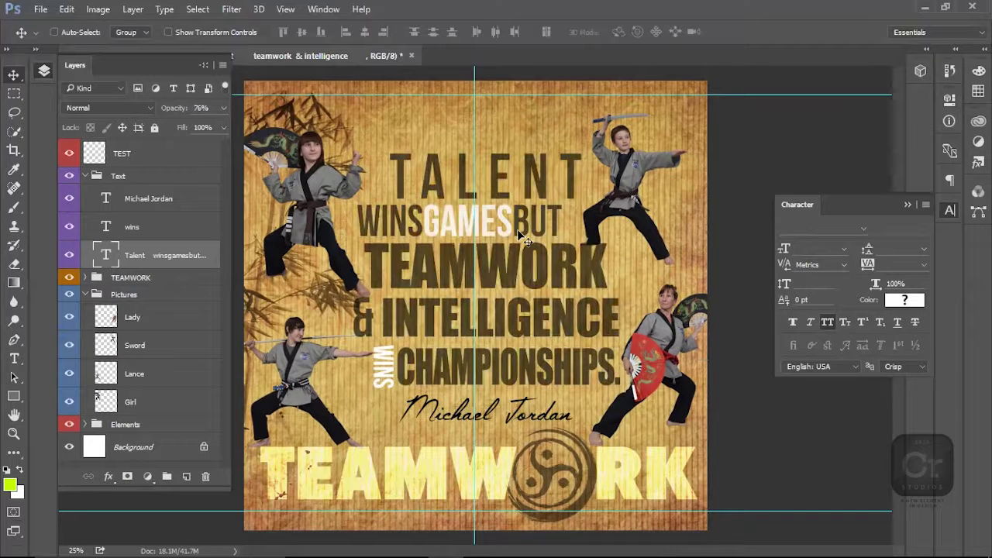
{"action": "right_click", "coordinate": [626, 217]}
{"action": "left_click", "coordinate": [718, 247]}
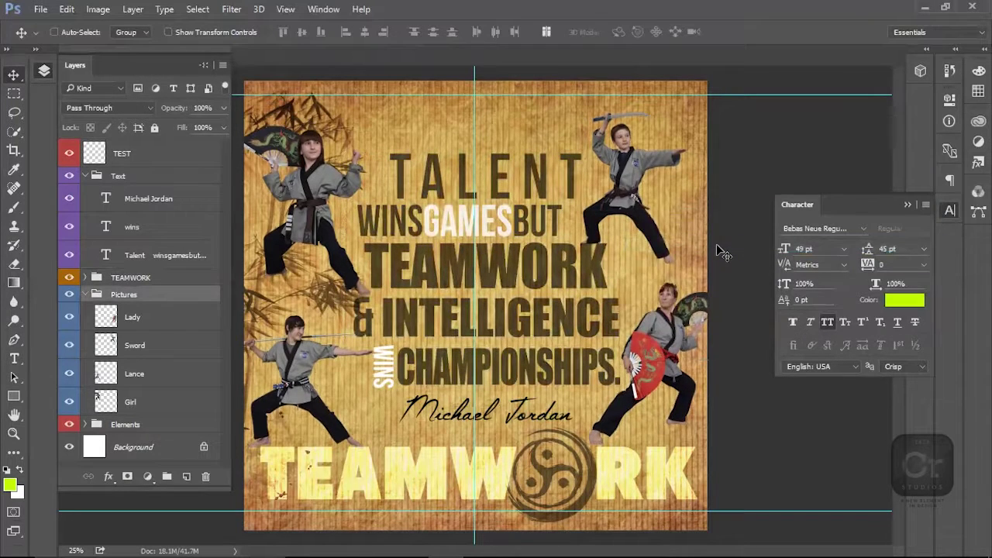
{"action": "right_click", "coordinate": [627, 196]}
{"action": "left_click", "coordinate": [682, 246]}
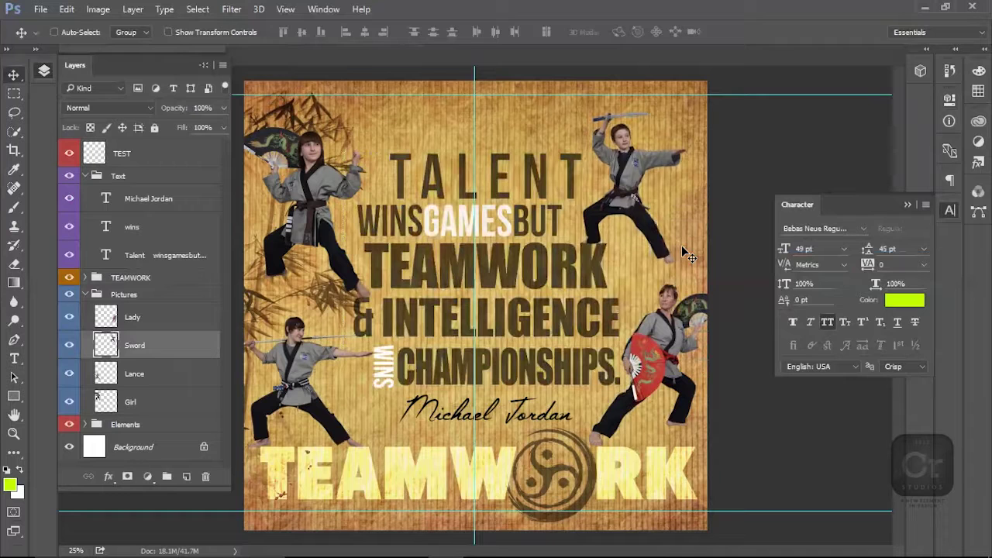
Step: Stretch the Background texture in the Elements group wider beyond the canvas's right edge
{"action": "right_click", "coordinate": [316, 293]}
{"action": "left_click", "coordinate": [357, 359]}
{"action": "key", "text": "ctrl+t"}
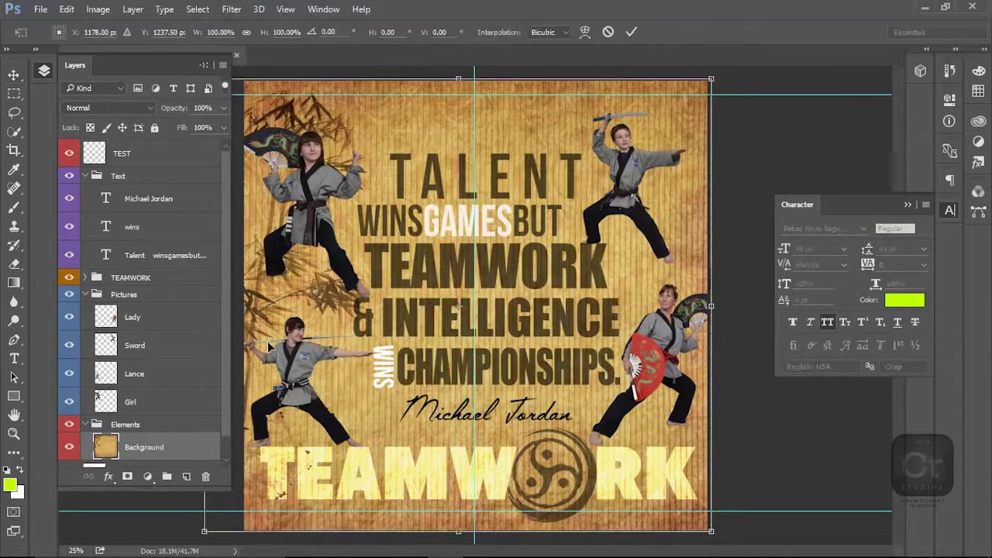
{"action": "left_click_drag", "start_coordinate": [712, 310], "coordinate": [736, 310]}
{"action": "key", "text": "Return"}
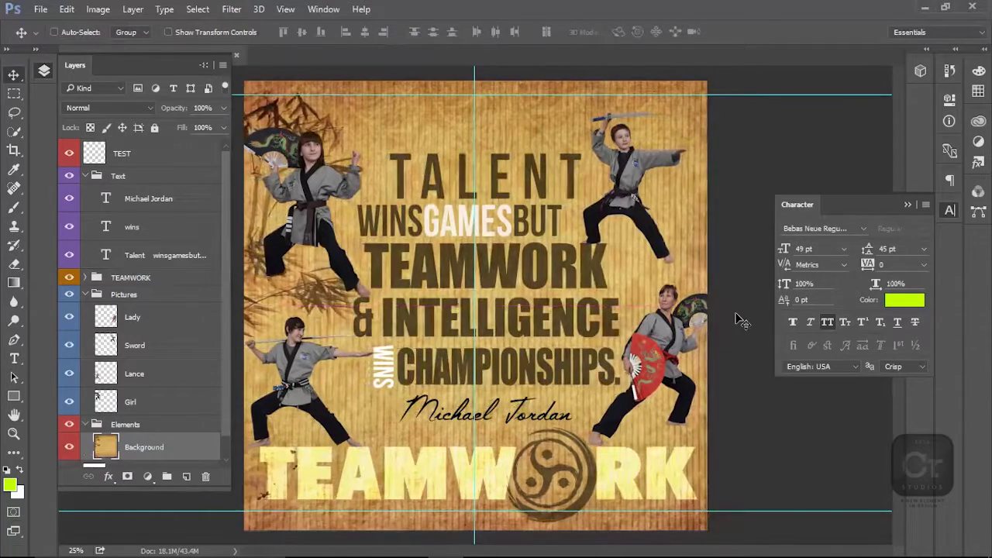
Step: Move the Text, TEAMWORK and Pictures groups together slightly upward on the poster
{"action": "key", "text": "Tab"}
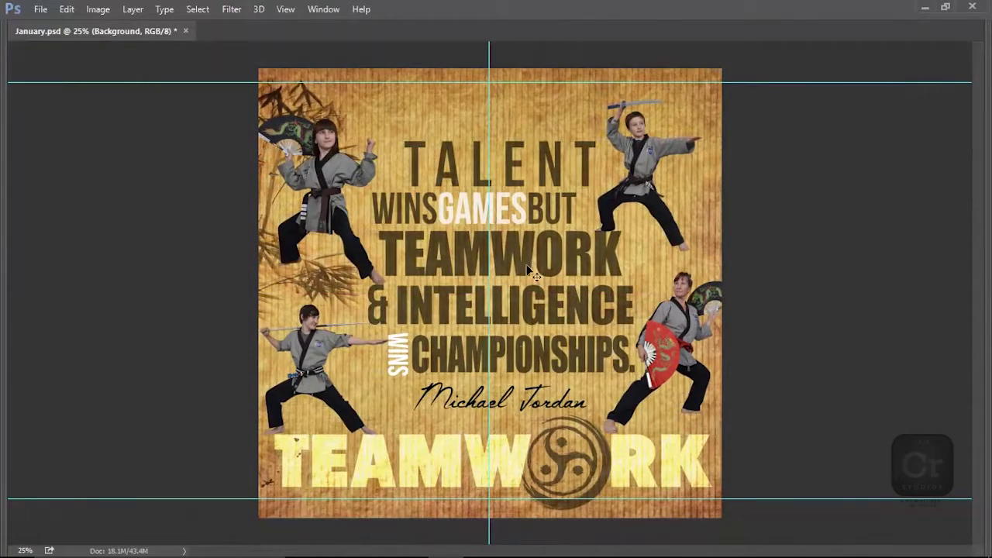
{"action": "key", "text": "Tab"}
{"action": "left_click", "coordinate": [99, 177]}
{"action": "left_click", "coordinate": [86, 176]}
{"action": "left_click", "coordinate": [117, 193], "text": "ctrl"}
{"action": "left_click", "coordinate": [116, 209], "text": "ctrl"}
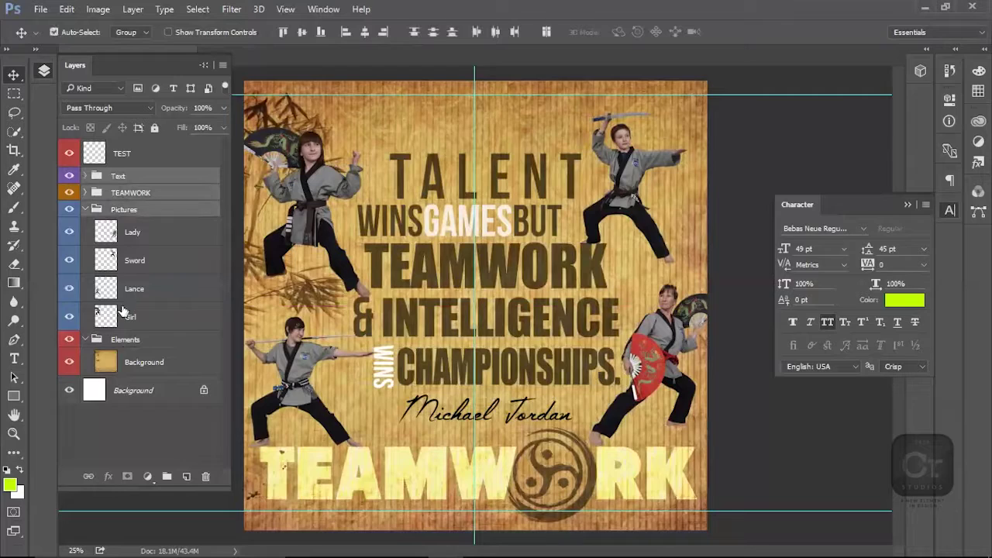
{"action": "left_click_drag", "start_coordinate": [506, 349], "coordinate": [507, 338]}
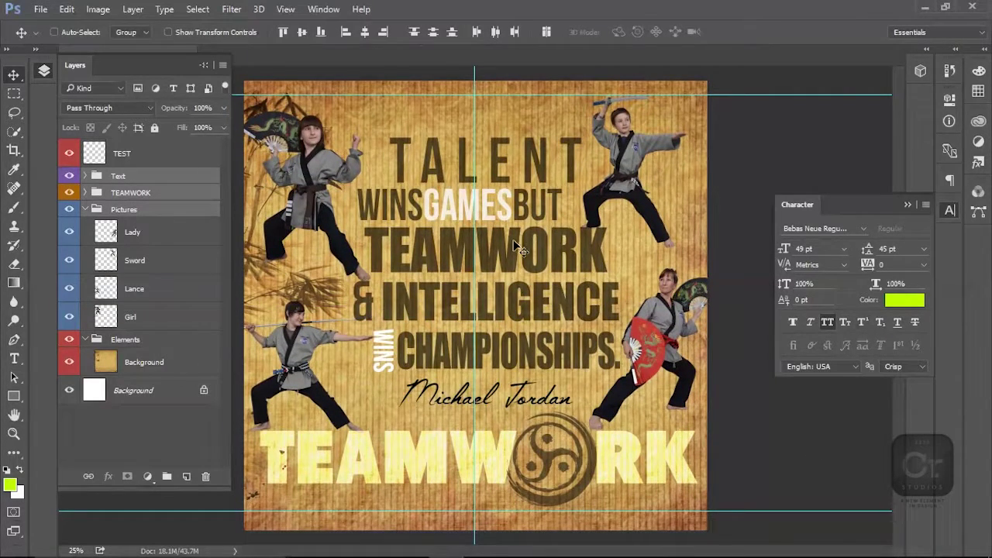
Step: Recolour the word TEAMWORK in the quote to golden yellow and commit the text
{"action": "key", "text": "t"}
{"action": "left_click", "coordinate": [493, 250]}
{"action": "left_click_drag", "start_coordinate": [610, 253], "coordinate": [364, 255]}
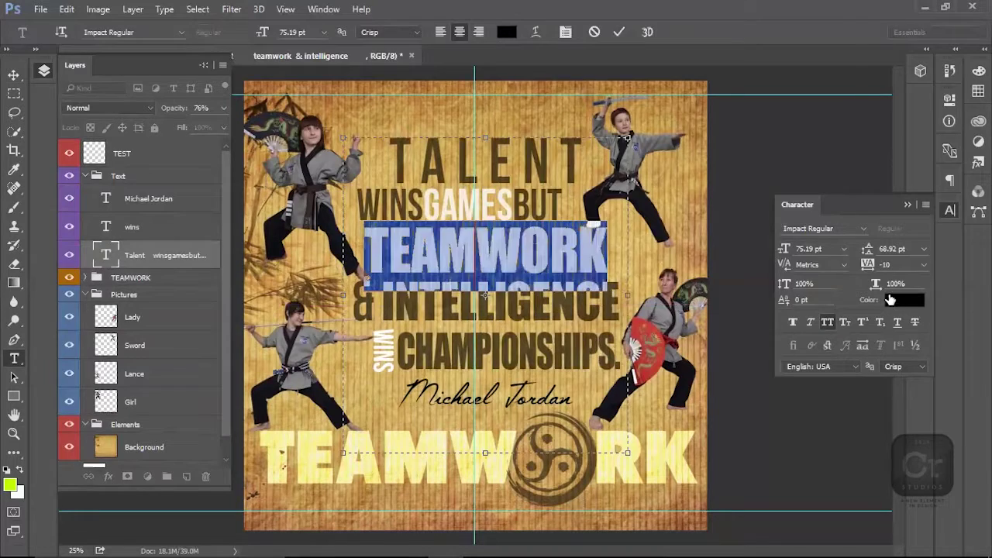
{"action": "left_click", "coordinate": [890, 299]}
{"action": "left_click", "coordinate": [595, 85]}
{"action": "left_click_drag", "start_coordinate": [794, 221], "coordinate": [789, 233]}
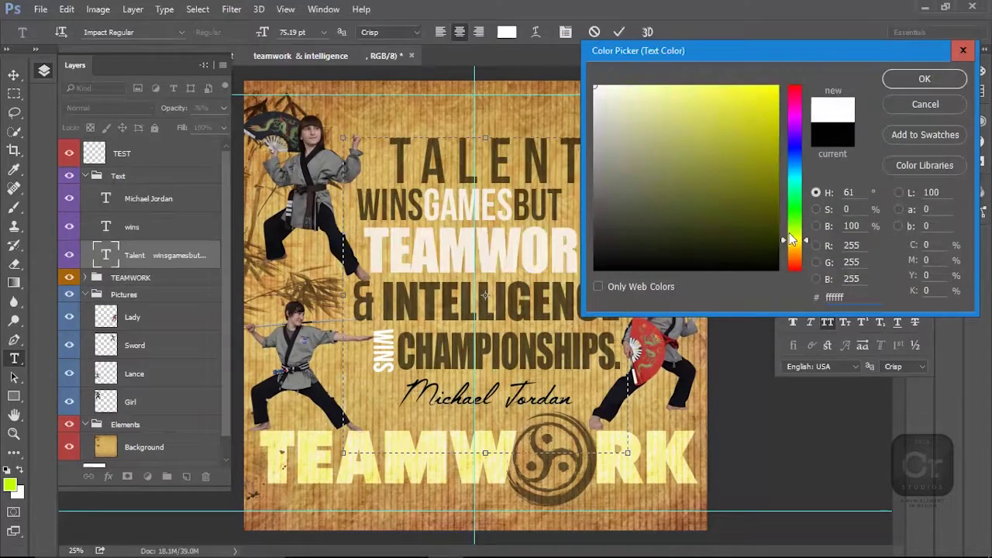
{"action": "left_click_drag", "start_coordinate": [767, 124], "coordinate": [779, 85]}
{"action": "left_click_drag", "start_coordinate": [796, 240], "coordinate": [796, 246]}
{"action": "left_click", "coordinate": [903, 81]}
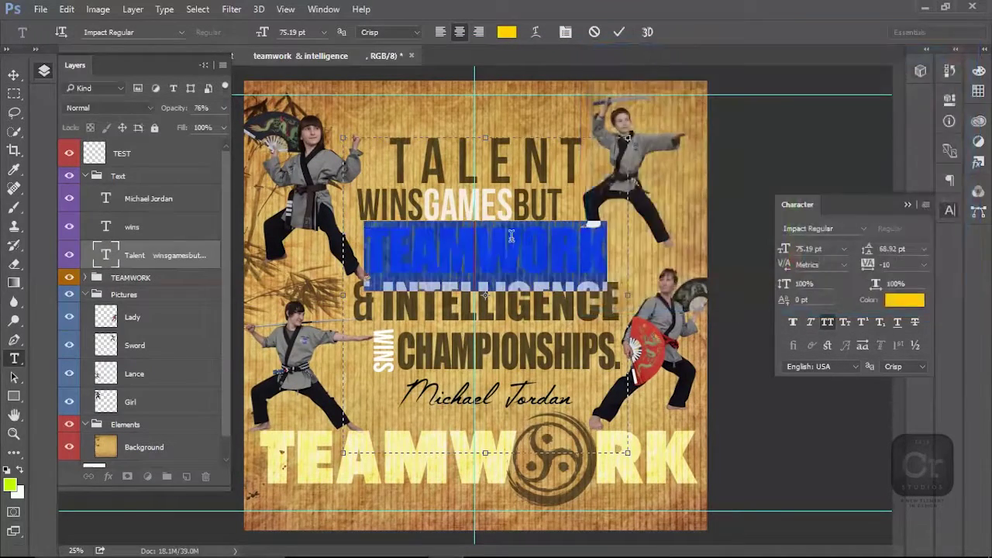
{"action": "key", "text": "ctrl+Return"}
Step: Recolour the word GAMES in the quote to a dark golden brown and commit the text
{"action": "left_click", "coordinate": [511, 196]}
{"action": "left_click_drag", "start_coordinate": [511, 196], "coordinate": [422, 203]}
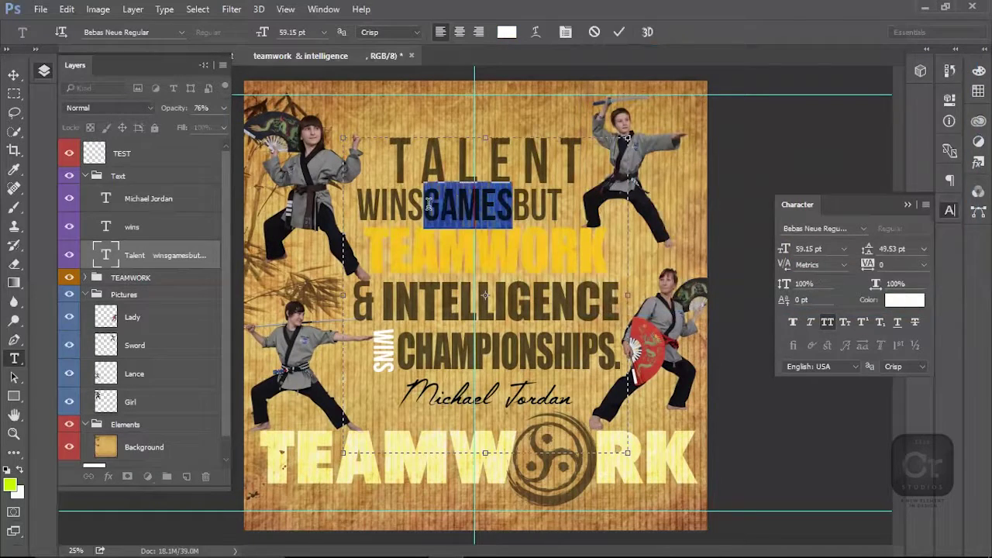
{"action": "left_click", "coordinate": [904, 299]}
{"action": "left_click", "coordinate": [595, 127]}
{"action": "left_click_drag", "start_coordinate": [595, 128], "coordinate": [778, 200]}
{"action": "left_click", "coordinate": [795, 248]}
{"action": "left_click", "coordinate": [798, 256]}
{"action": "left_click_drag", "start_coordinate": [798, 257], "coordinate": [798, 261]}
{"action": "left_click_drag", "start_coordinate": [767, 185], "coordinate": [778, 171]}
{"action": "left_click_drag", "start_coordinate": [787, 164], "coordinate": [802, 252]}
{"action": "left_click_drag", "start_coordinate": [773, 173], "coordinate": [776, 161]}
{"action": "left_click", "coordinate": [893, 78]}
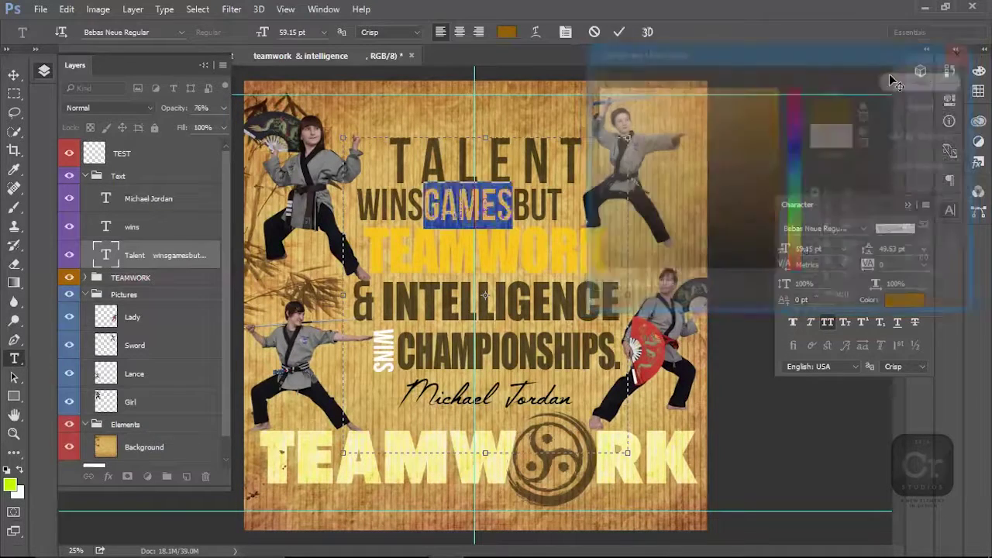
{"action": "key", "text": "ctrl+Return"}
Step: Recolour CHAMPIONSHIPS in the quote to the same golden yellow as TEAMWORK and commit the text
{"action": "double_click", "coordinate": [508, 350]}
{"action": "left_click", "coordinate": [903, 299]}
{"action": "left_click", "coordinate": [512, 248]}
{"action": "left_click", "coordinate": [771, 103]}
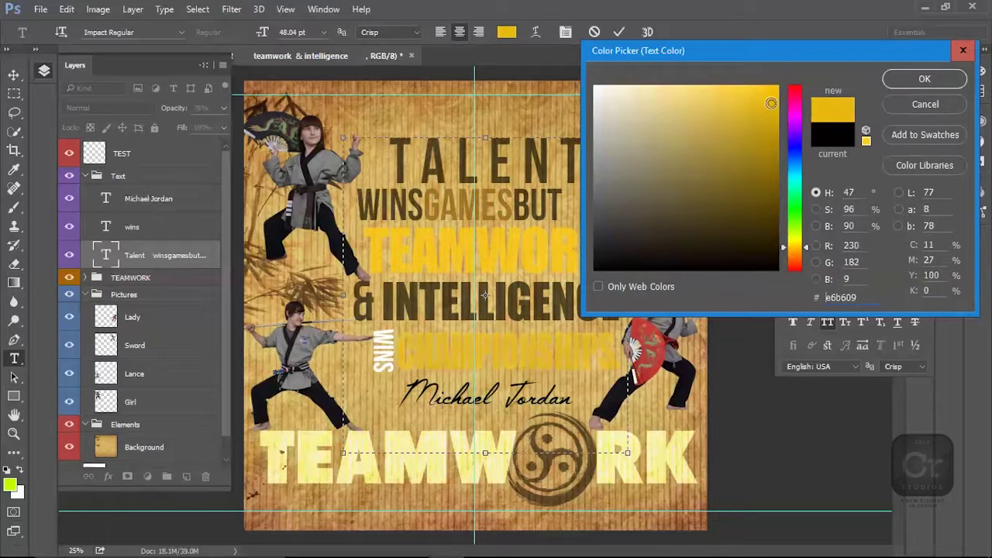
{"action": "left_click", "coordinate": [913, 82]}
{"action": "key", "text": "ctrl+Return"}
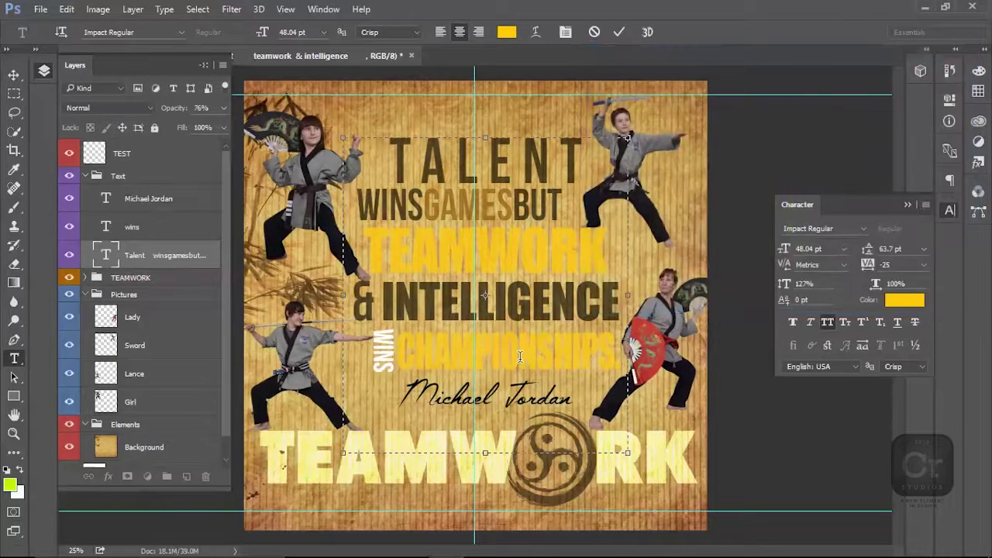
Step: Give the main quote text layer a white 5 px outside stroke at 46% opacity
{"action": "key", "text": "alt+l"}
{"action": "key", "text": "y"}
{"action": "key", "text": "Escape"}
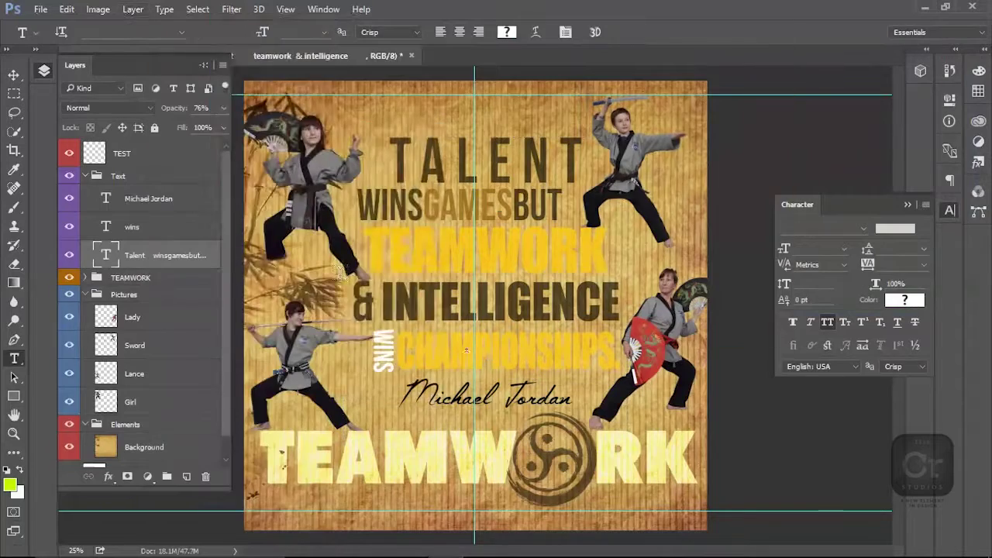
{"action": "double_click", "coordinate": [207, 264]}
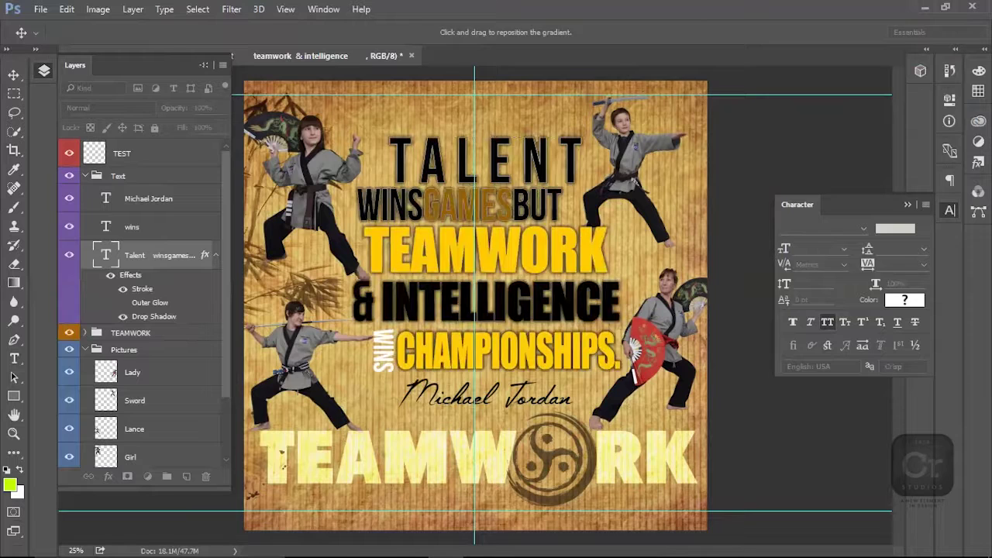
{"action": "key", "text": "h"}
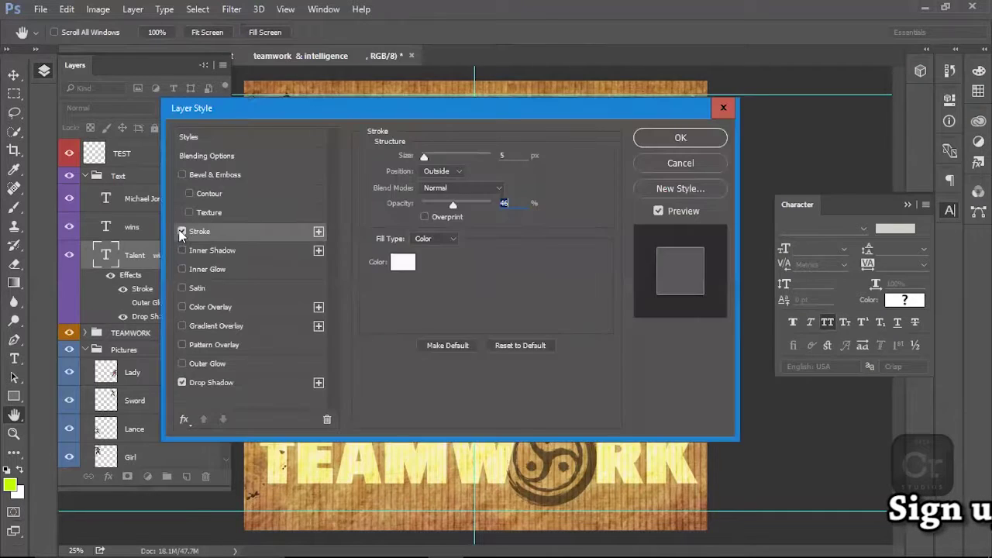
{"action": "left_click_drag", "start_coordinate": [389, 100], "coordinate": [652, 92]}
Step: Set the quote text's drop shadow to 33% opacity and 59 px size
{"action": "left_click", "coordinate": [464, 374]}
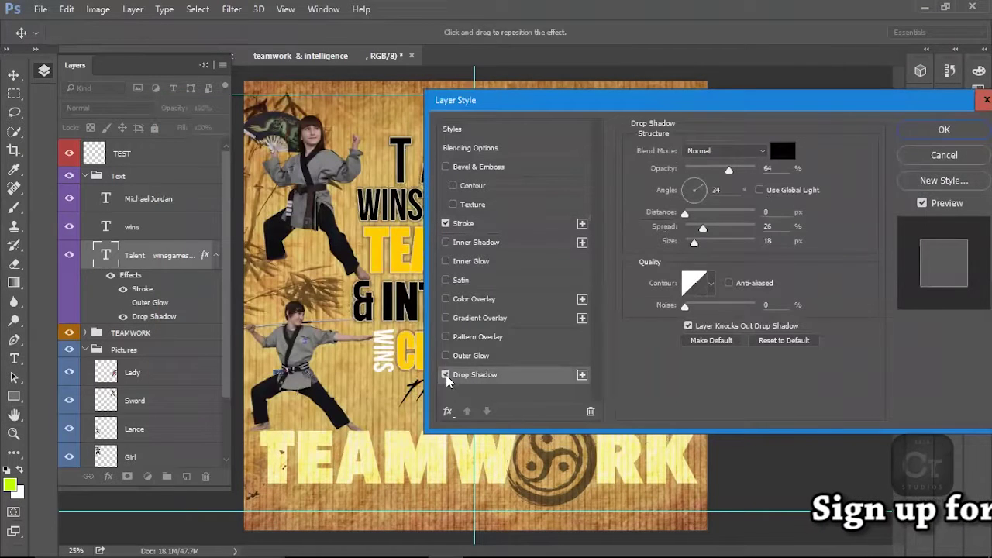
{"action": "left_click_drag", "start_coordinate": [694, 243], "coordinate": [705, 244]}
{"action": "left_click_drag", "start_coordinate": [728, 169], "coordinate": [708, 168]}
{"action": "left_click_drag", "start_coordinate": [593, 102], "coordinate": [716, 75]}
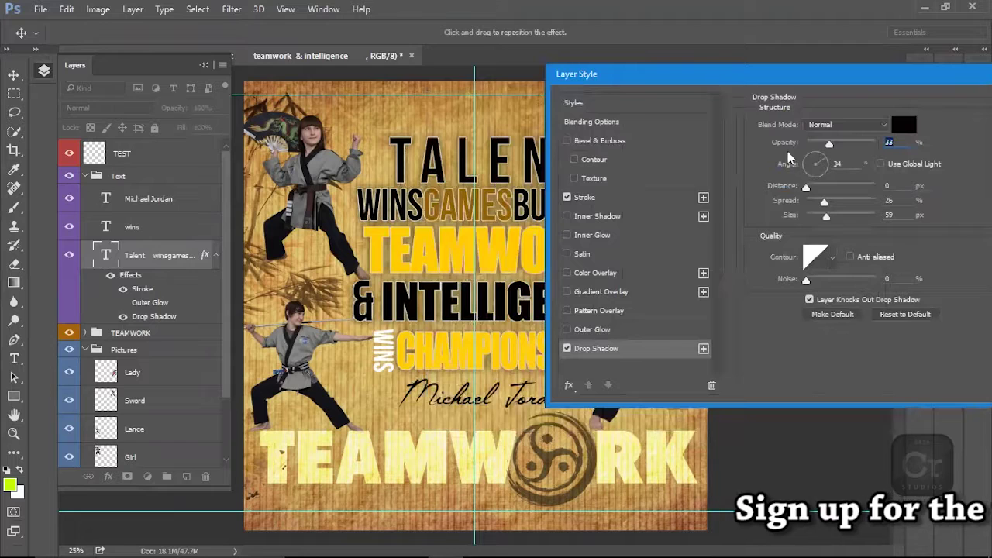
Step: Try a Pillow Emboss bevel with 63% depth and 2 px soften on the quote text
{"action": "left_click", "coordinate": [568, 142]}
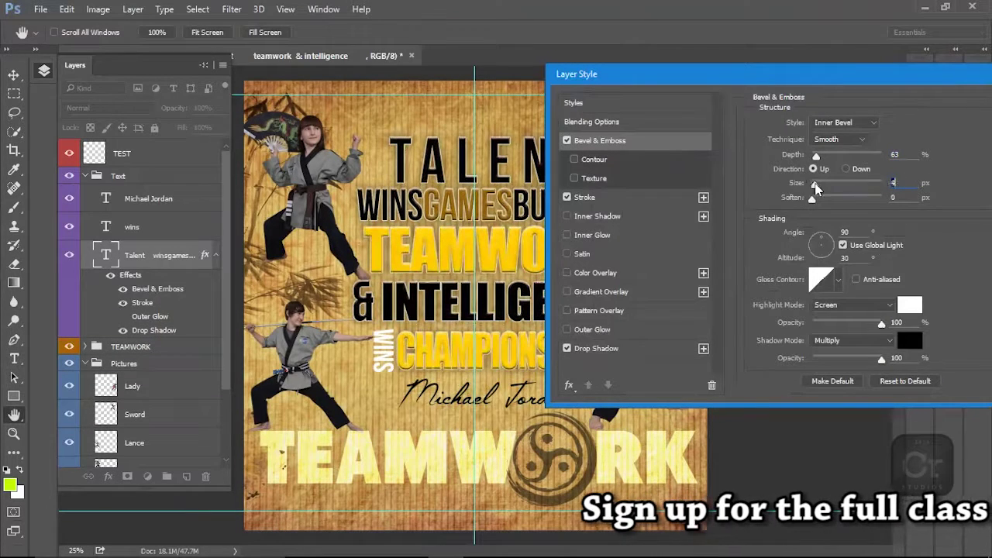
{"action": "left_click", "coordinate": [884, 344]}
{"action": "left_click", "coordinate": [884, 349]}
{"action": "left_click", "coordinate": [844, 122]}
{"action": "left_click", "coordinate": [837, 142]}
{"action": "key", "text": "Down"}
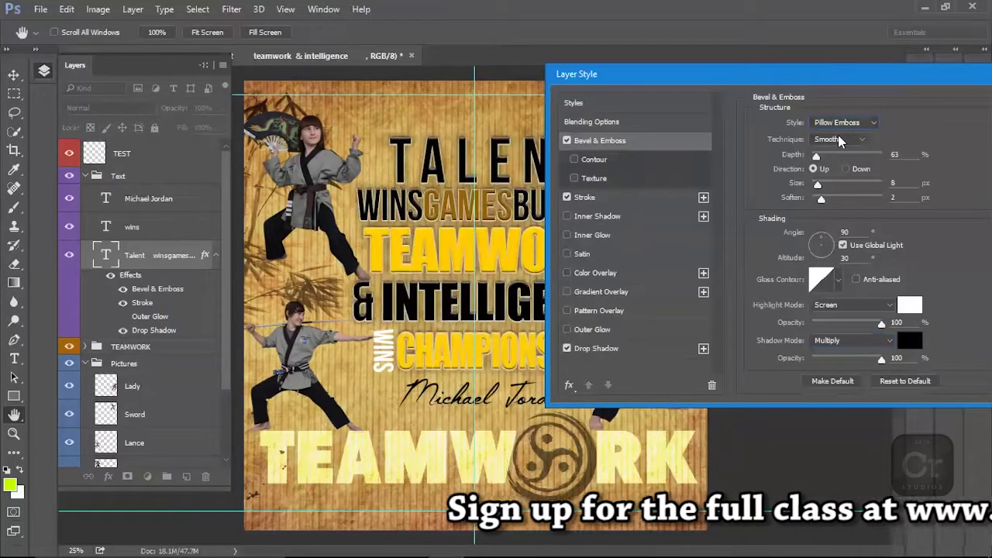
{"action": "left_click", "coordinate": [568, 142]}
Step: Try the Inner Shadow, Inner Glow and Satin effects on the quote text
{"action": "left_click", "coordinate": [567, 216]}
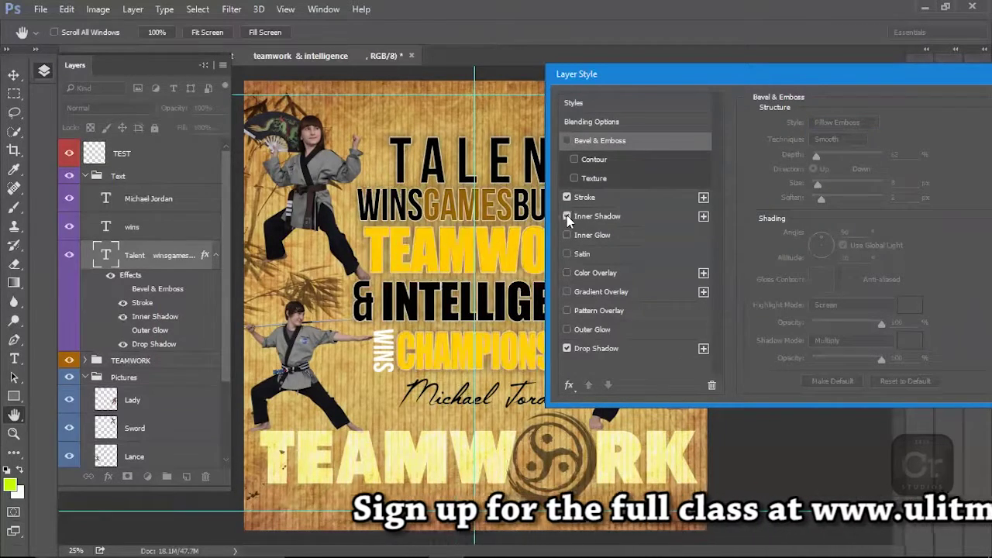
{"action": "left_click", "coordinate": [566, 235]}
{"action": "left_click", "coordinate": [568, 255]}
{"action": "left_click", "coordinate": [569, 254]}
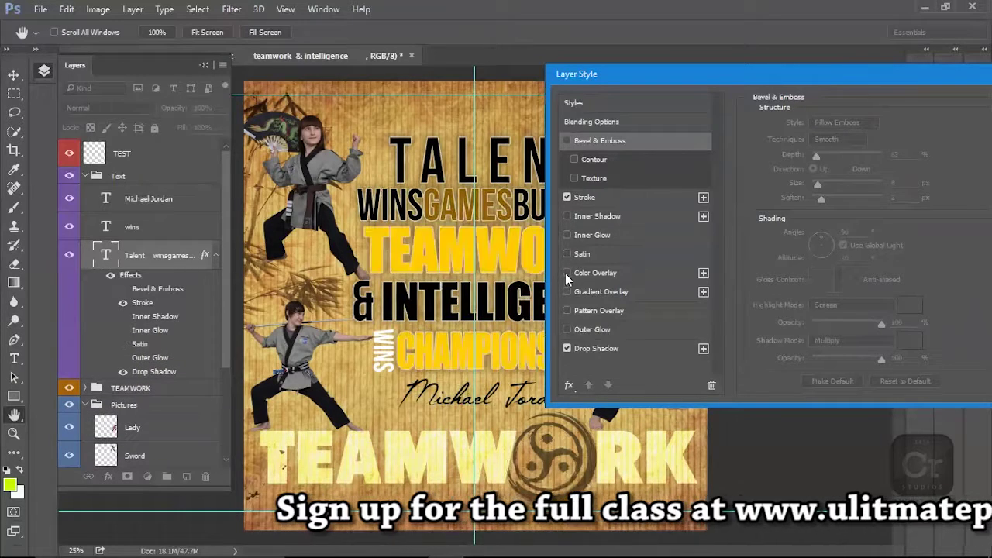
Step: Add a Color Overlay to the quote text and try different blend modes for it
{"action": "left_click", "coordinate": [565, 273]}
{"action": "left_click_drag", "start_coordinate": [740, 73], "coordinate": [797, 36]}
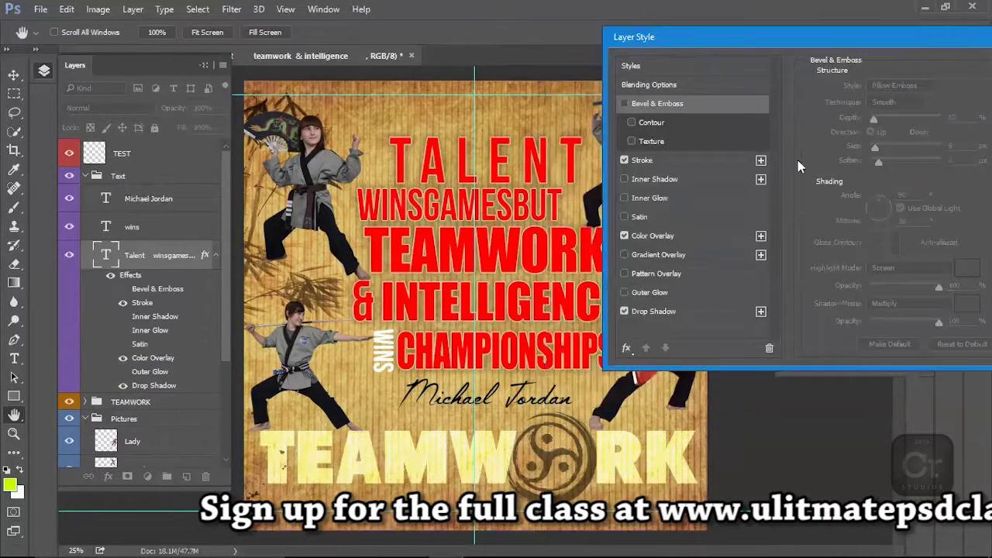
{"action": "left_click", "coordinate": [652, 235]}
{"action": "left_click", "coordinate": [887, 84]}
{"action": "left_click", "coordinate": [887, 83]}
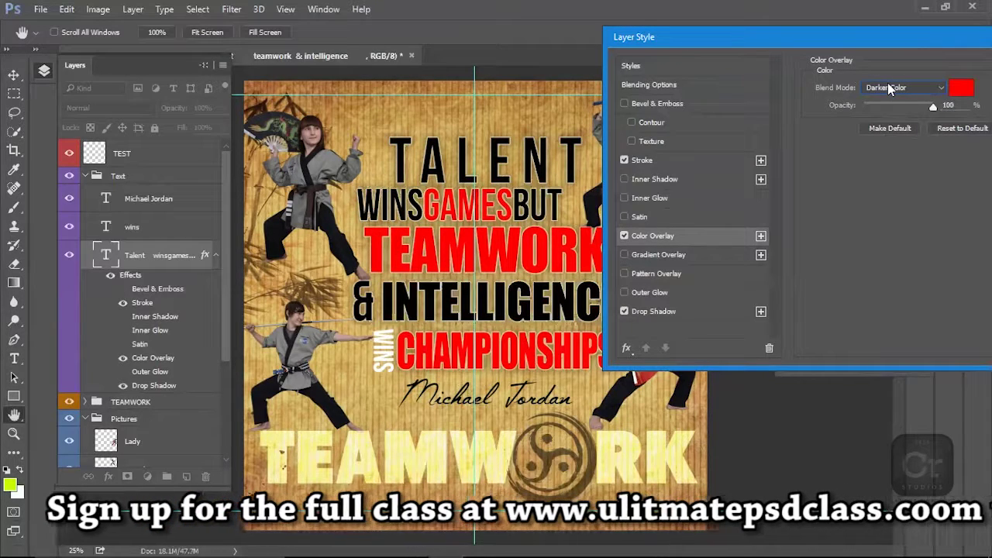
{"action": "scroll", "coordinate": [887, 82], "scroll_direction": "down", "scroll_amount": 15}
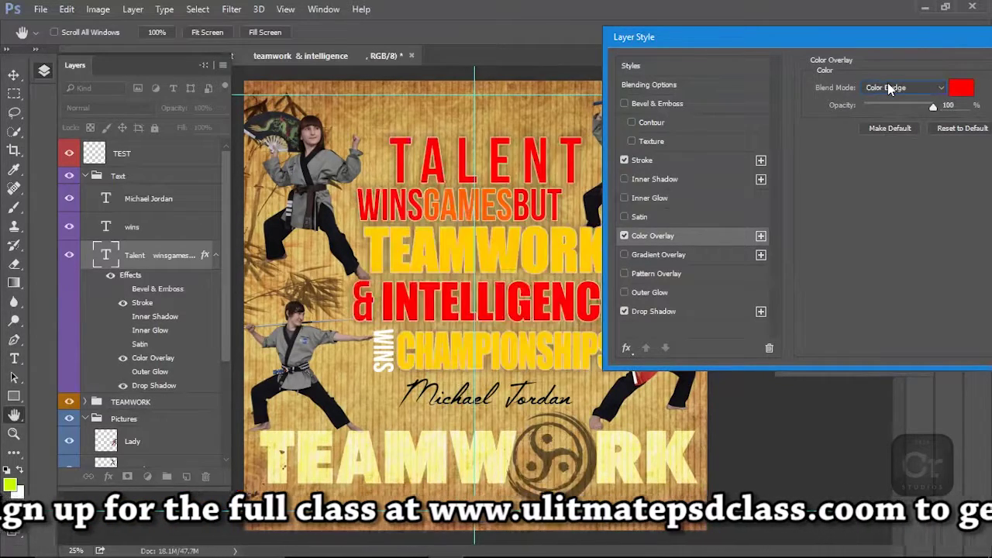
{"action": "scroll", "coordinate": [888, 83], "scroll_direction": "up", "scroll_amount": 19}
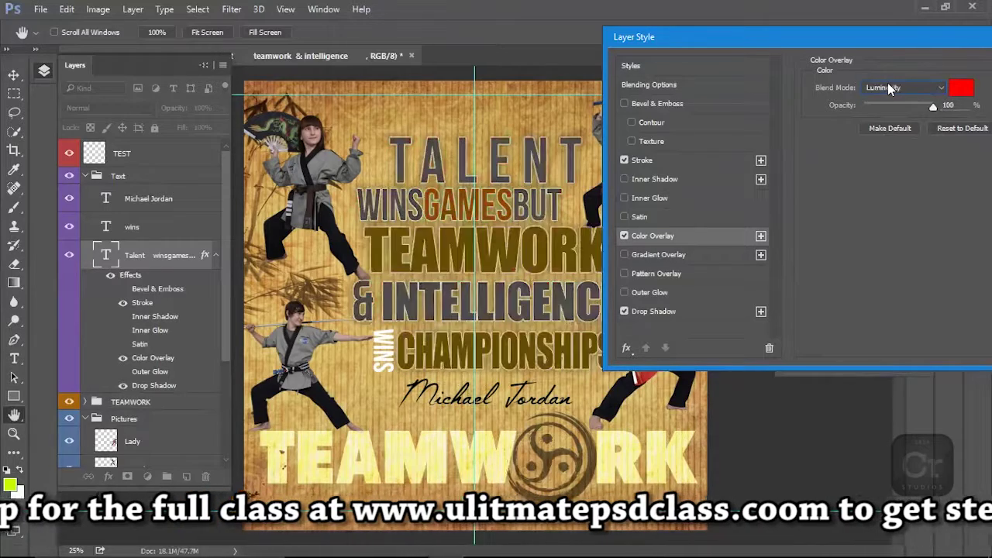
Step: Try a brown overlay colour and a grey 848382 sampled from the canvas for the quote text
{"action": "left_click", "coordinate": [961, 88]}
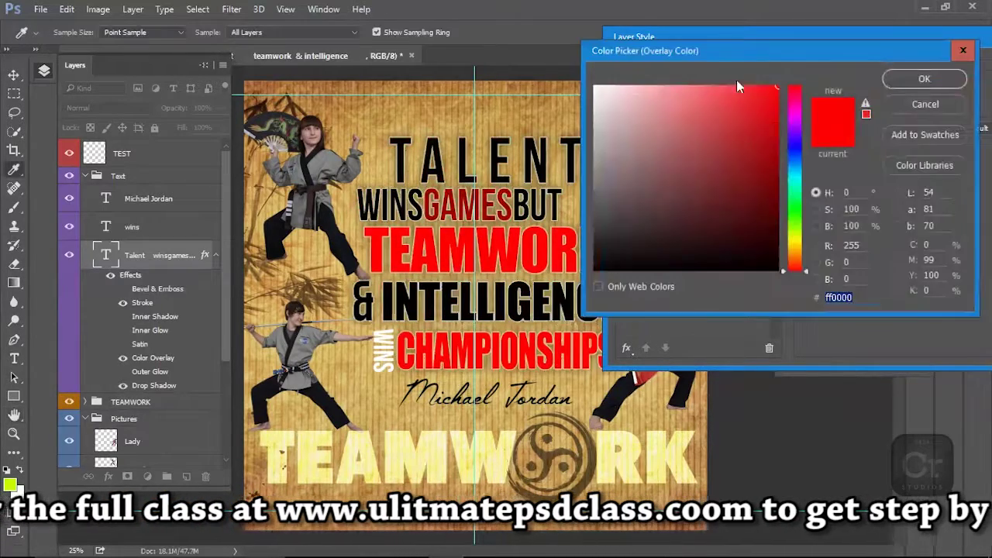
{"action": "left_click", "coordinate": [799, 234]}
{"action": "left_click", "coordinate": [798, 251]}
{"action": "left_click_drag", "start_coordinate": [771, 200], "coordinate": [737, 169]}
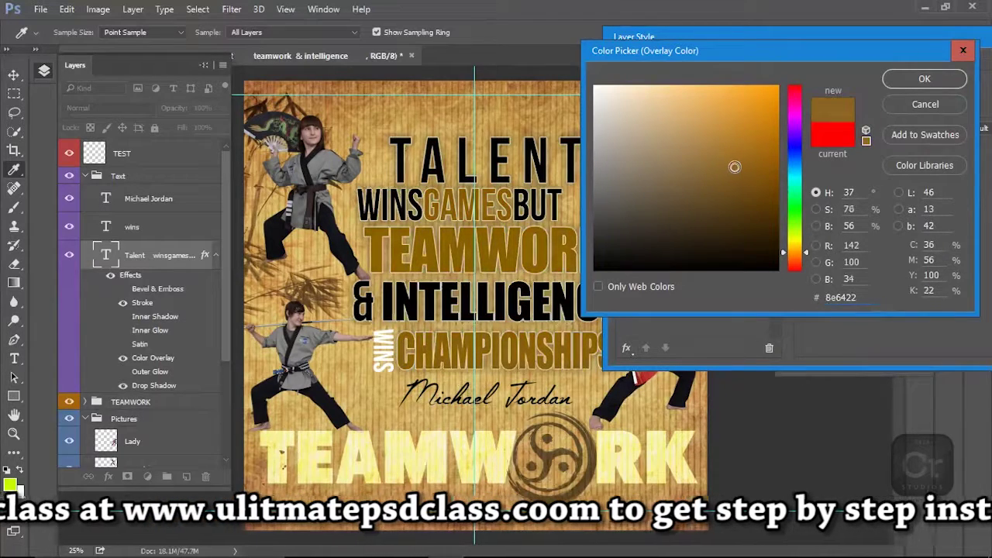
{"action": "mouse_move", "coordinate": [476, 133]}
{"action": "left_mouse_down"}
{"action": "mouse_move", "coordinate": [502, 112]}
{"action": "mouse_move", "coordinate": [489, 144]}
{"action": "left_mouse_up"}
{"action": "left_click", "coordinate": [891, 81]}
Step: Set the overlay's blend mode to Darker Color and sample a golden brown from the canvas as its colour
{"action": "scroll", "coordinate": [889, 88], "scroll_direction": "down", "scroll_amount": 4}
{"action": "scroll", "coordinate": [889, 88], "scroll_direction": "down", "scroll_amount": 10}
{"action": "scroll", "coordinate": [889, 88], "scroll_direction": "up", "scroll_amount": 7}
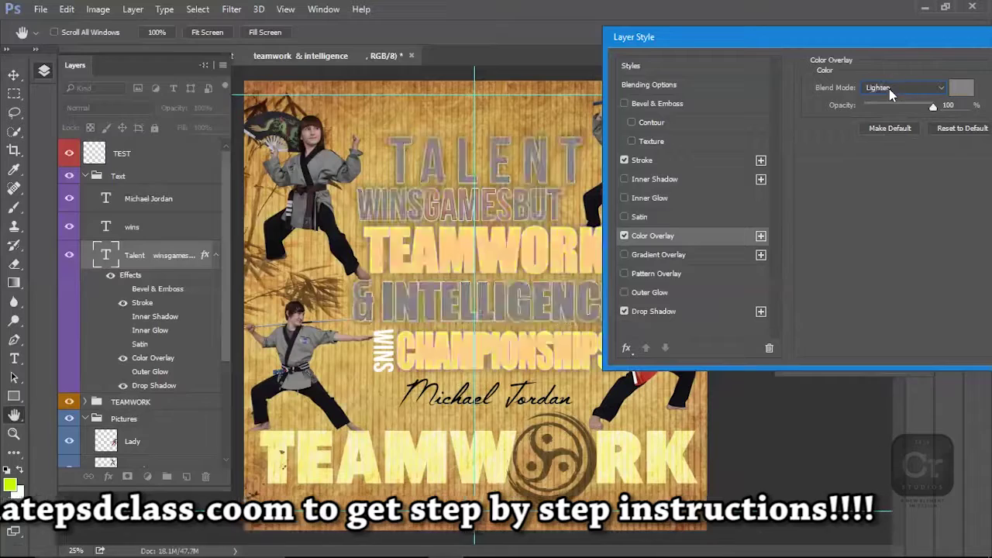
{"action": "scroll", "coordinate": [889, 89], "scroll_direction": "down", "scroll_amount": 1}
{"action": "left_click", "coordinate": [961, 87]}
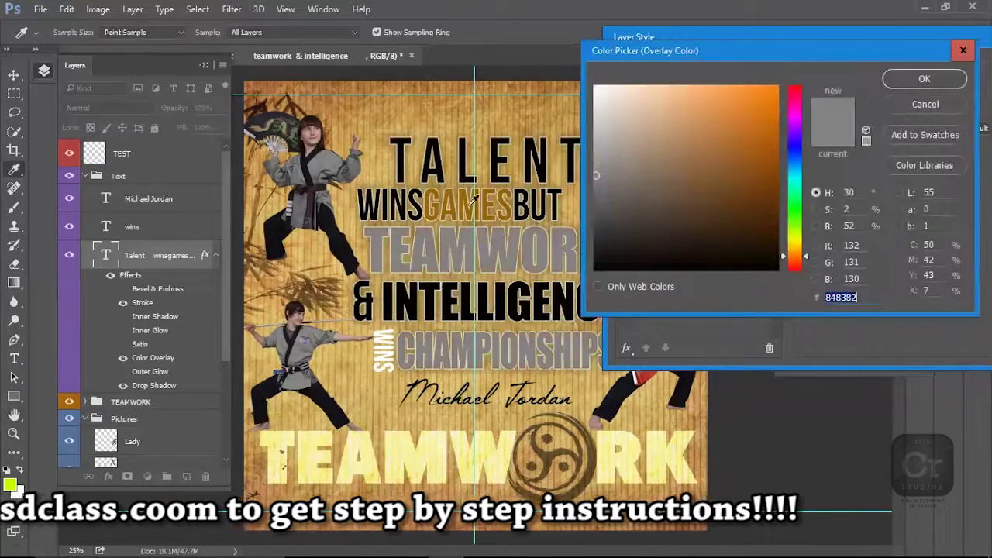
{"action": "left_click", "coordinate": [467, 184]}
{"action": "left_click", "coordinate": [924, 78]}
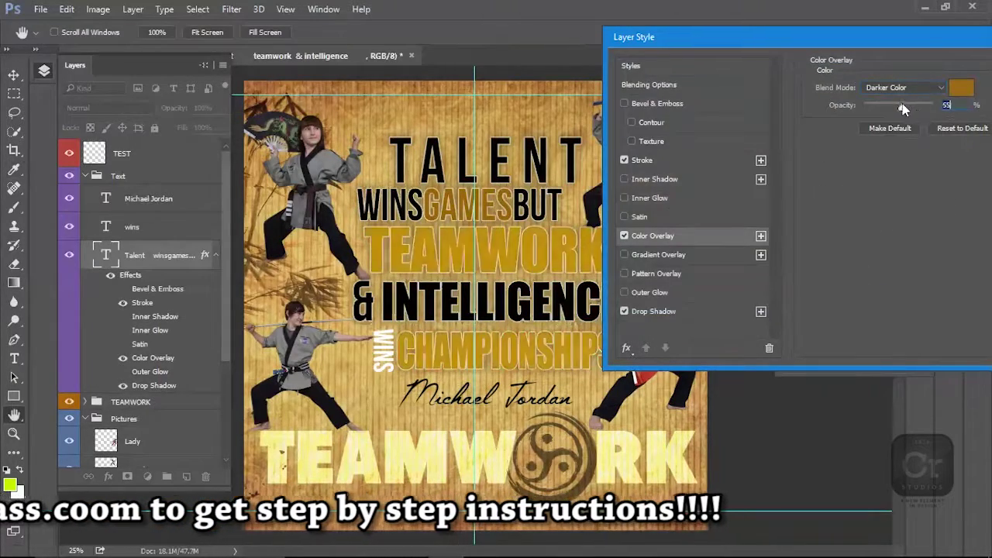
Step: Try a Normal-mode white Outer Glow at 51% opacity and about 98 px size on the quote text
{"action": "left_click_drag", "start_coordinate": [831, 35], "coordinate": [806, 48]}
{"action": "left_click", "coordinate": [727, 350]}
{"action": "left_click", "coordinate": [868, 89]}
{"action": "left_click", "coordinate": [855, 101]}
{"action": "left_click_drag", "start_coordinate": [845, 211], "coordinate": [860, 212]}
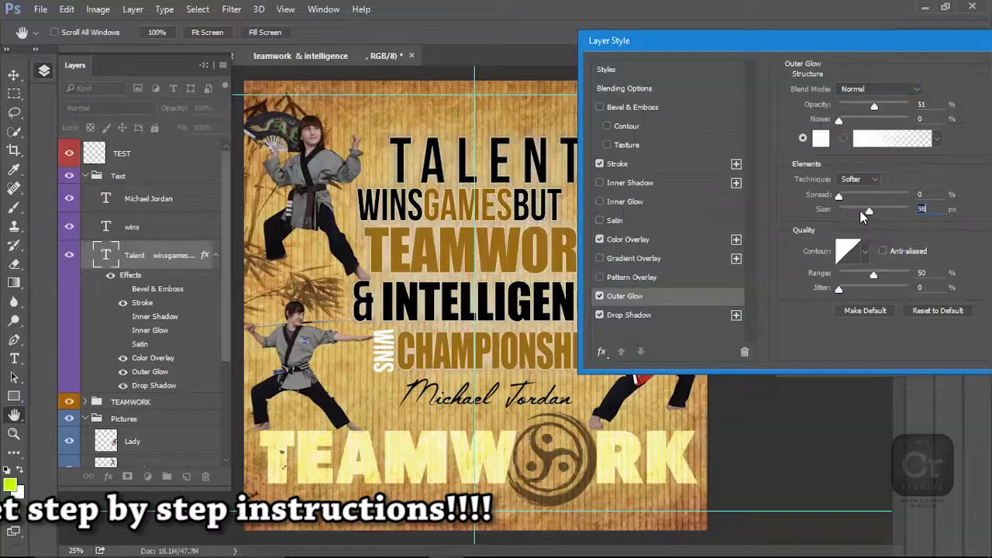
{"action": "left_click", "coordinate": [599, 296]}
Step: Apply the layer style to the quote text and collapse the Pictures group
{"action": "left_click_drag", "start_coordinate": [719, 40], "coordinate": [435, 38]}
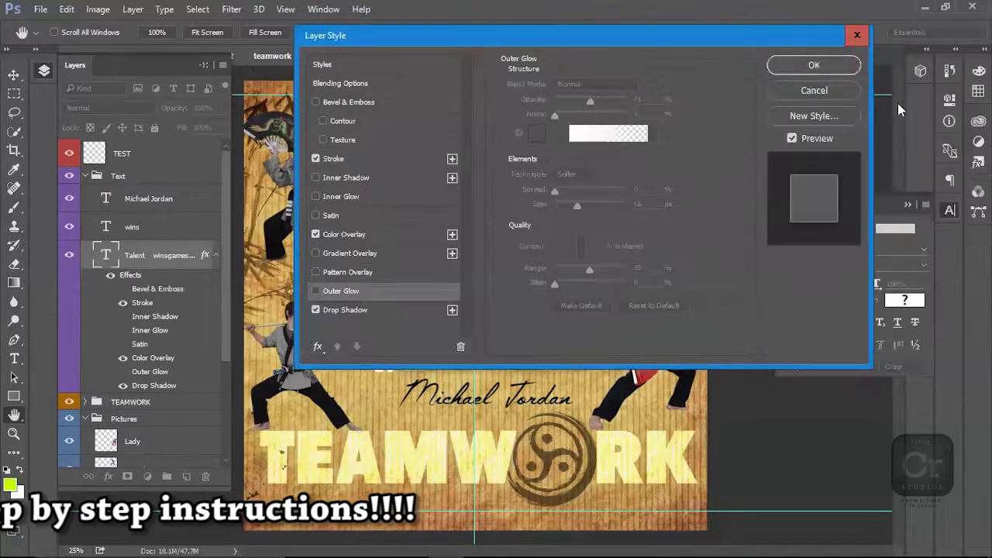
{"action": "left_click", "coordinate": [812, 65]}
{"action": "left_click", "coordinate": [86, 349]}
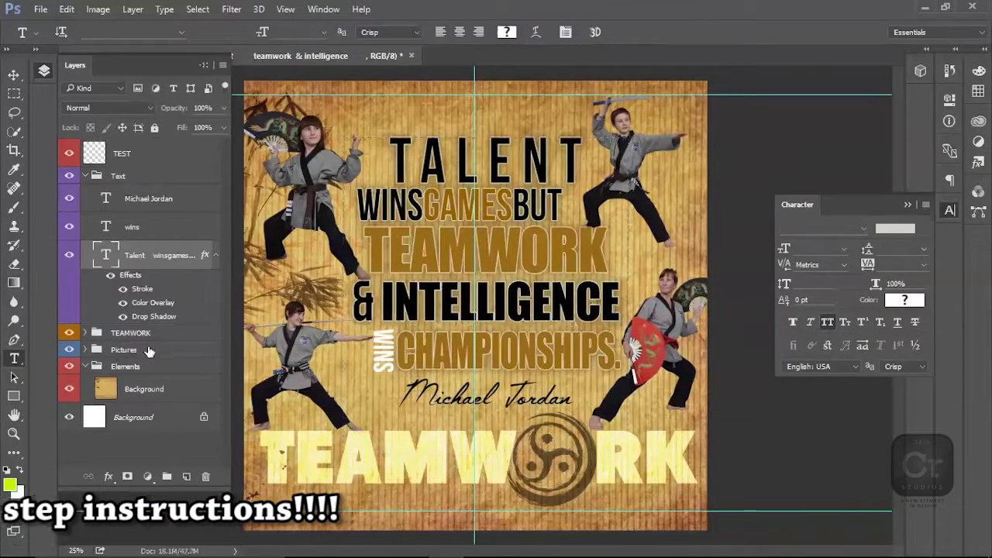
{"action": "left_click", "coordinate": [517, 544]}
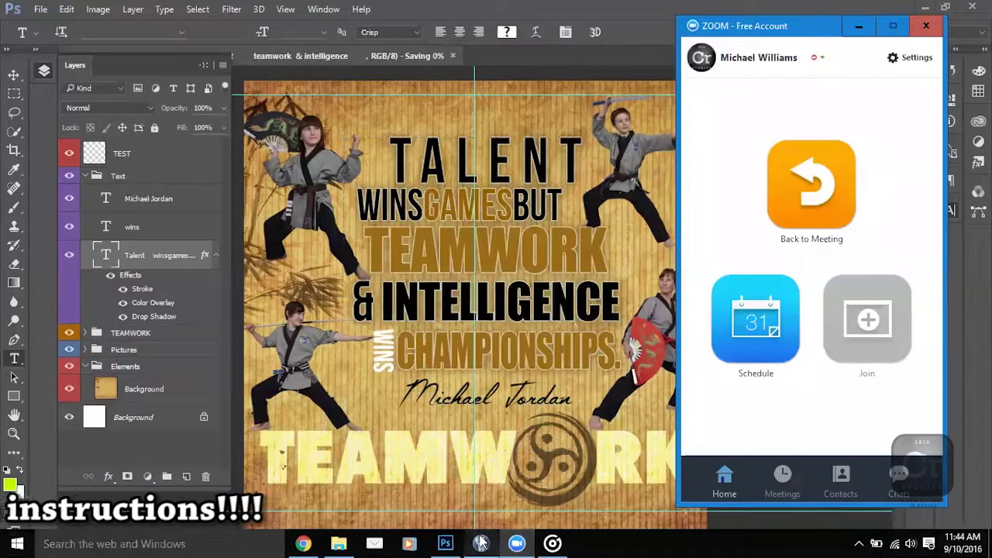
{"action": "mouse_move", "coordinate": [482, 542]}
{"action": "left_click", "coordinate": [518, 287]}
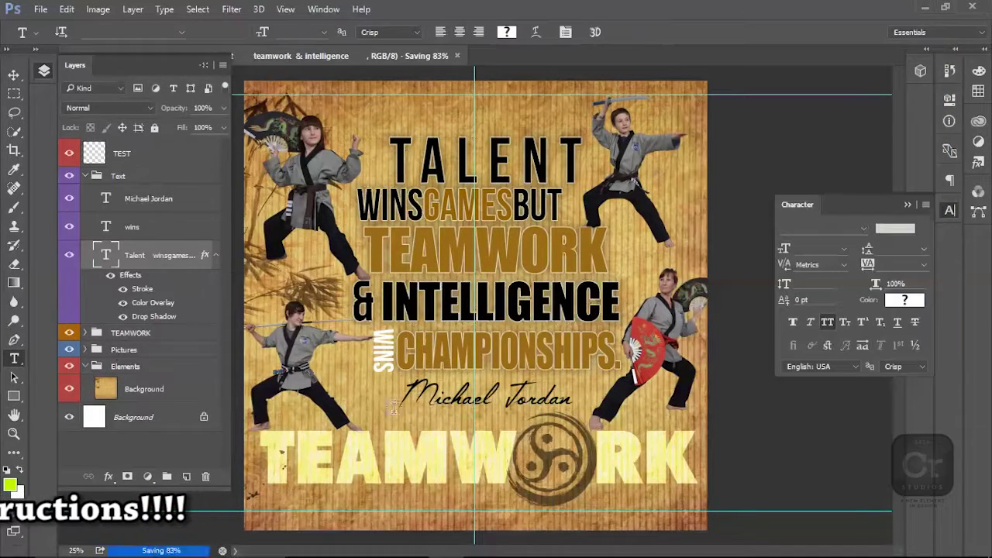
Step: Create a new layer named Glow directly above the Background texture in the Elements group
{"action": "key", "text": "Escape"}
{"action": "left_click", "coordinate": [116, 382]}
{"action": "key", "text": "ctrl+shift+n"}
{"action": "type", "text": "G"}
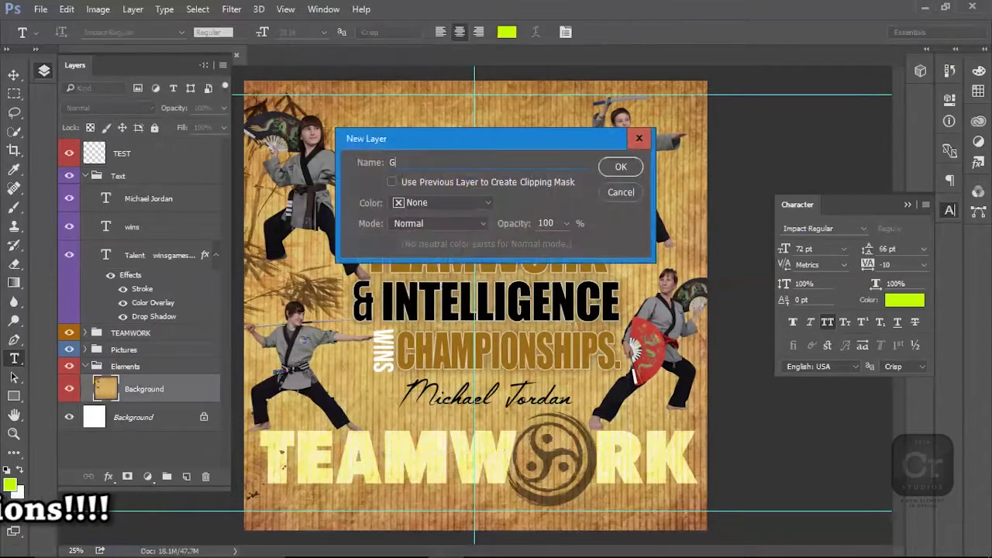
{"action": "type", "text": "low"}
{"action": "key", "text": "Return"}
Step: Choose a 2500 px light-flare brush from the presets and make white the foreground colour
{"action": "key", "text": "b"}
{"action": "right_click", "coordinate": [454, 249]}
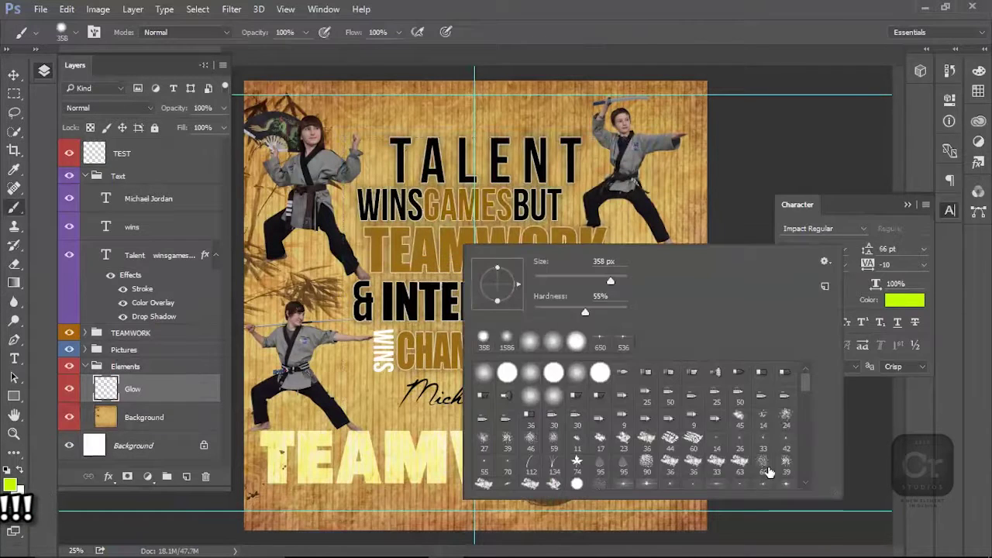
{"action": "left_click_drag", "start_coordinate": [618, 281], "coordinate": [631, 283]}
{"action": "mouse_move", "coordinate": [805, 387]}
{"action": "left_mouse_down"}
{"action": "mouse_move", "coordinate": [812, 480]}
{"action": "mouse_move", "coordinate": [808, 403]}
{"action": "left_mouse_up"}
{"action": "left_click", "coordinate": [647, 386]}
{"action": "key", "text": "Return"}
{"action": "key", "text": "s"}
{"action": "key", "text": "d"}
{"action": "key", "text": "x"}
{"action": "key", "text": "b"}
Step: Pick another wide flare brush, enlarge it to about 3827 px, and stamp a white glow across the poster's centre
{"action": "right_click", "coordinate": [480, 302]}
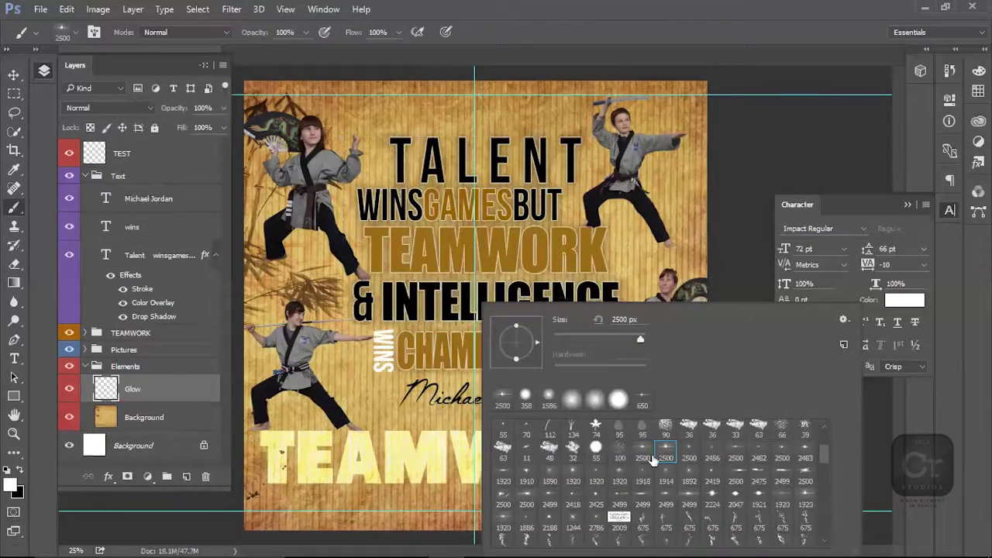
{"action": "double_click", "coordinate": [683, 500]}
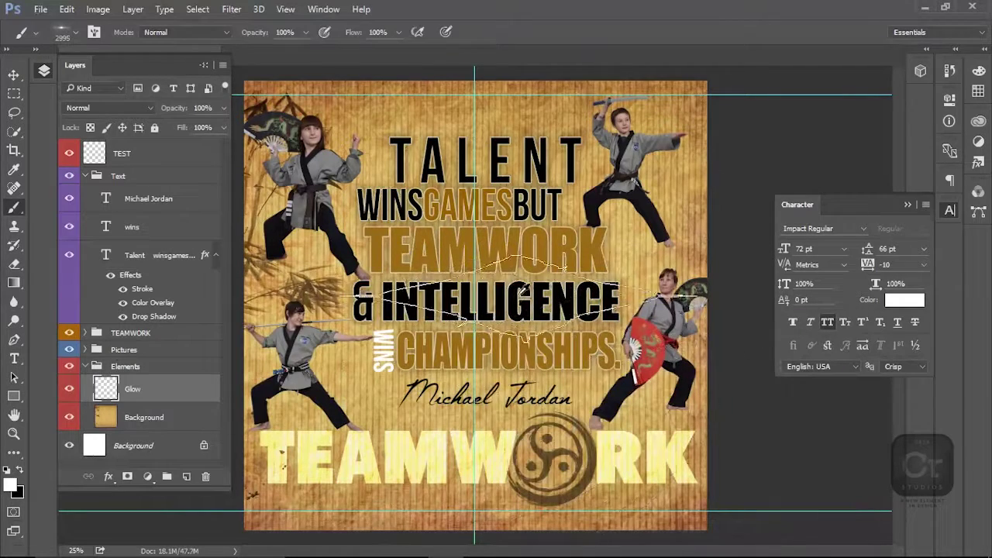
{"action": "left_click_drag", "start_coordinate": [480, 300], "coordinate": [561, 301]}
{"action": "left_click", "coordinate": [481, 301]}
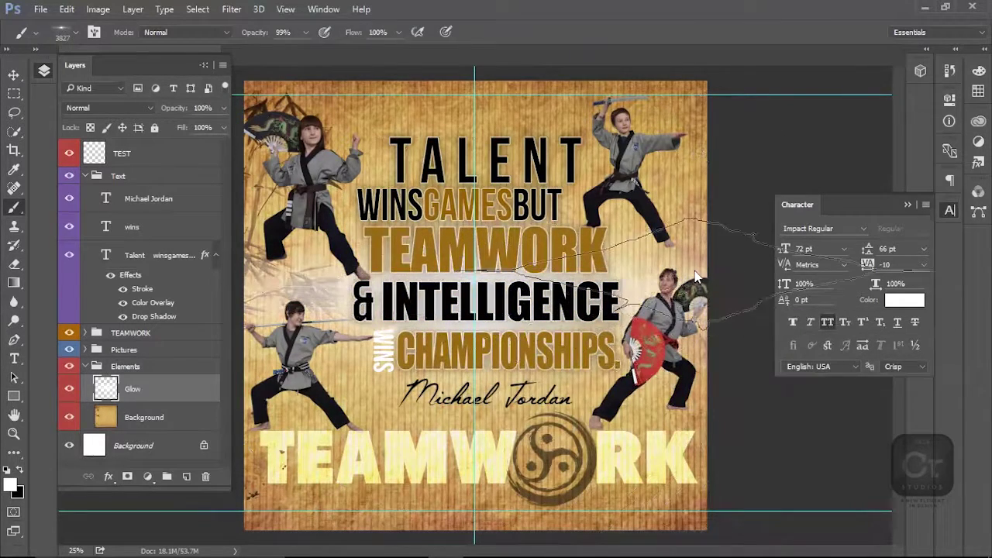
Step: Create a new layer named Glow Text above the Michael Jordan text layer in the Text group
{"action": "left_click", "coordinate": [140, 176]}
{"action": "left_click", "coordinate": [136, 192]}
{"action": "key", "text": "ctrl+shift+n"}
{"action": "type", "text": "Glow Te"}
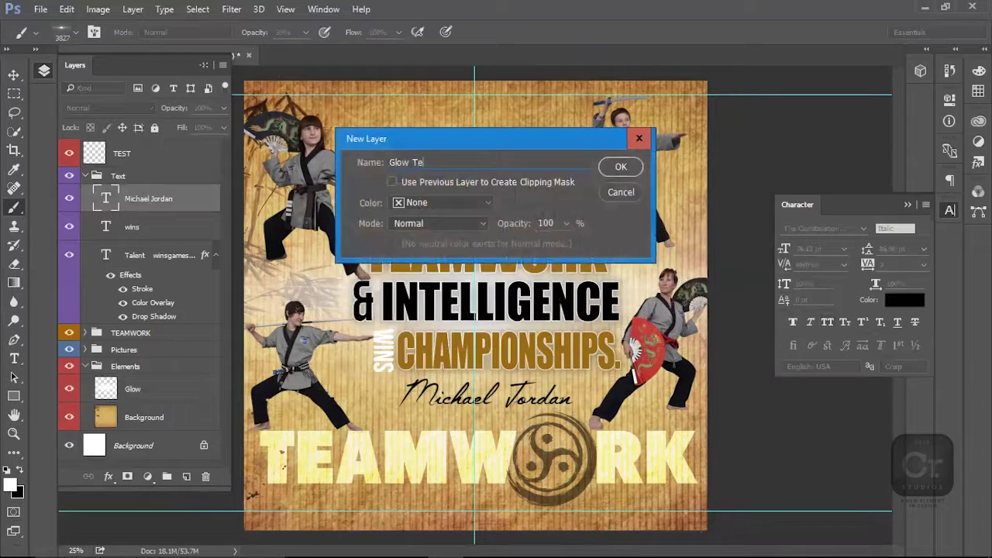
{"action": "type", "text": "xt"}
{"action": "key", "text": "Return"}
Step: Try stamping white flares from the 2499 px flare brush at reduced sizes over the TEAMWORK line, and undo the trial stamps
{"action": "right_click", "coordinate": [574, 335]}
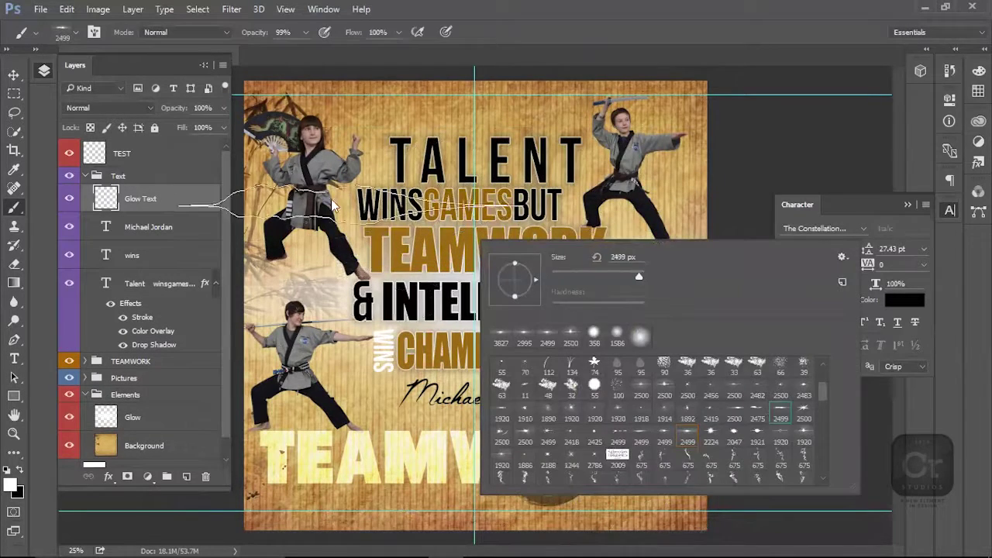
{"action": "key", "text": "Return"}
{"action": "left_click_drag", "start_coordinate": [566, 217], "coordinate": [385, 253]}
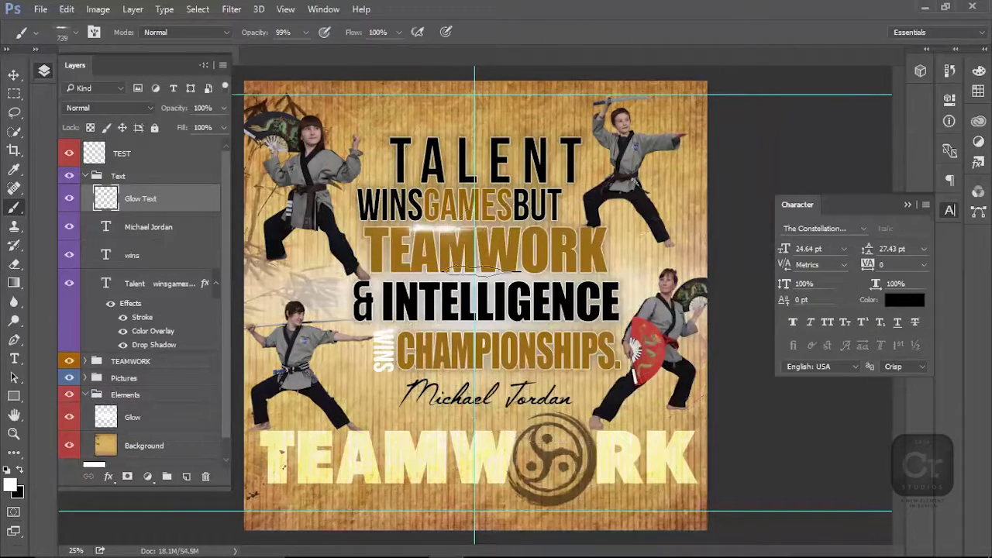
{"action": "left_click", "coordinate": [491, 271]}
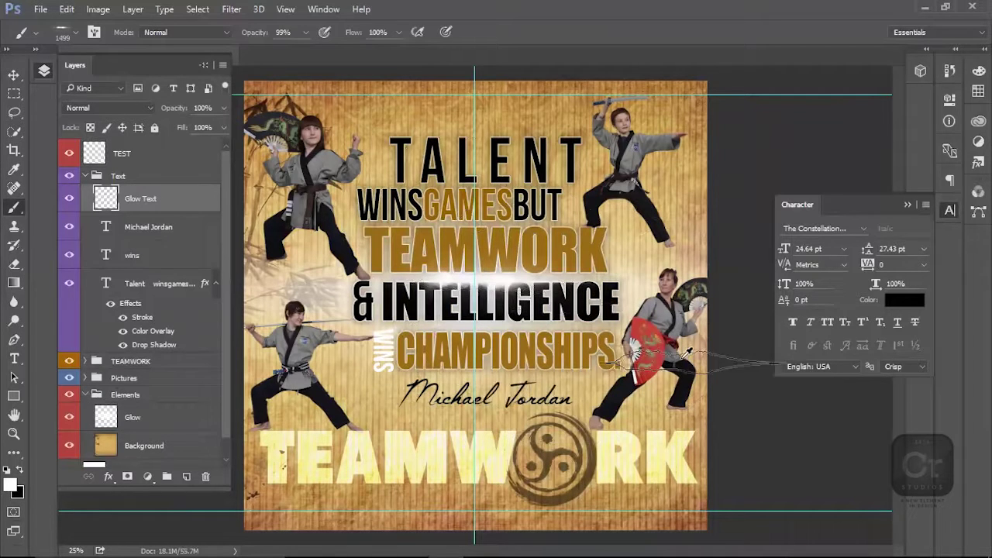
{"action": "left_click_drag", "start_coordinate": [488, 316], "coordinate": [701, 303]}
{"action": "key", "text": "ctrl+alt+z"}
{"action": "key", "text": "ctrl+alt+z"}
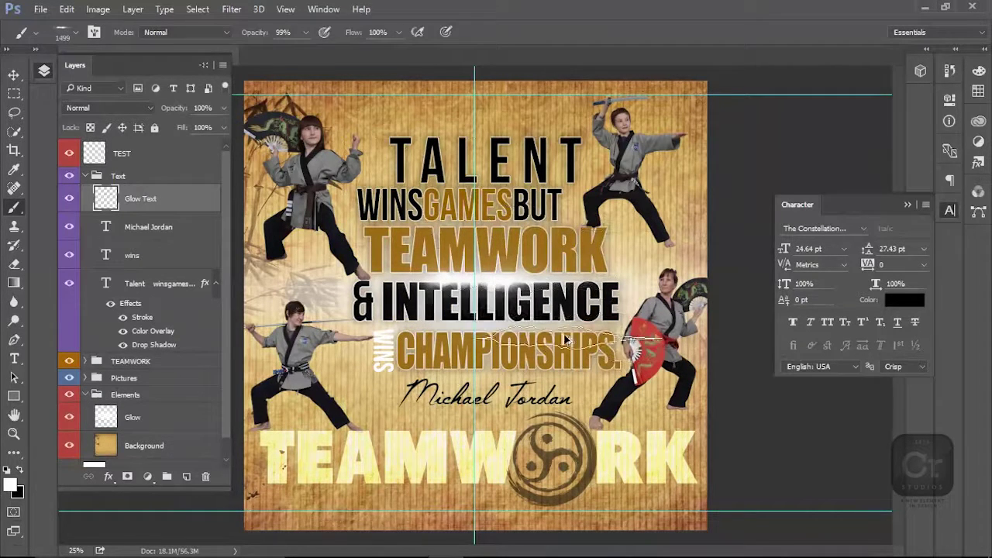
Step: Stamp wide white flares below the start of the quote's TEAMWORK line and above the end of CHAMPIONSHIPS
{"action": "left_click_drag", "start_coordinate": [407, 288], "coordinate": [375, 286]}
{"action": "left_click_drag", "start_coordinate": [632, 320], "coordinate": [655, 320]}
{"action": "left_click", "coordinate": [632, 329]}
Step: Try a star-shaped flare brush on the O of the quote's TEAMWORK line
{"action": "right_click", "coordinate": [509, 201]}
{"action": "left_click_drag", "start_coordinate": [468, 209], "coordinate": [342, 209]}
{"action": "left_click", "coordinate": [423, 208]}
{"action": "left_click_drag", "start_coordinate": [560, 253], "coordinate": [517, 254]}
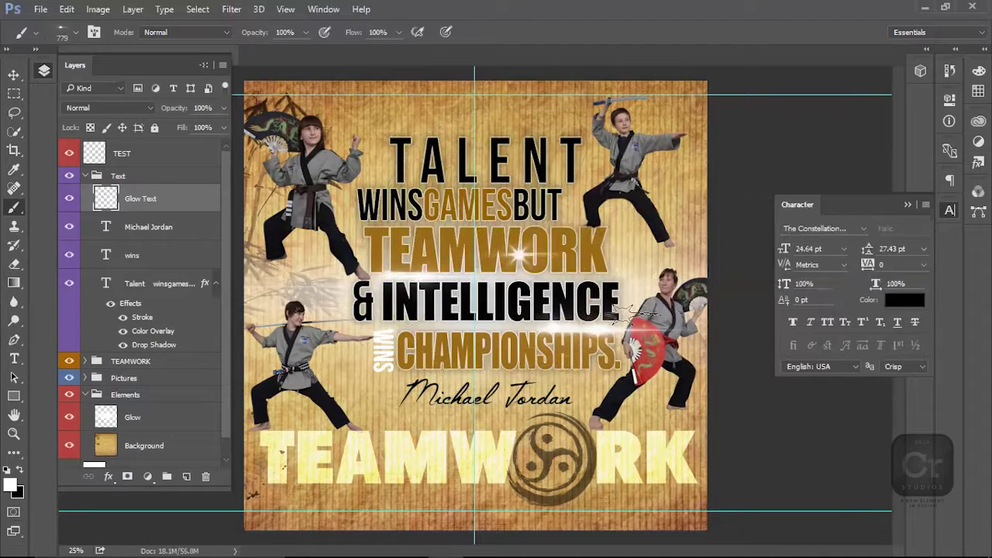
Step: Switch to a small flare brush of about 350 px and stamp white glints along the quote's TEAMWORK line
{"action": "right_click", "coordinate": [623, 329]}
{"action": "mouse_move", "coordinate": [482, 254]}
{"action": "left_mouse_down"}
{"action": "mouse_move", "coordinate": [552, 251]}
{"action": "mouse_move", "coordinate": [515, 256]}
{"action": "left_mouse_up"}
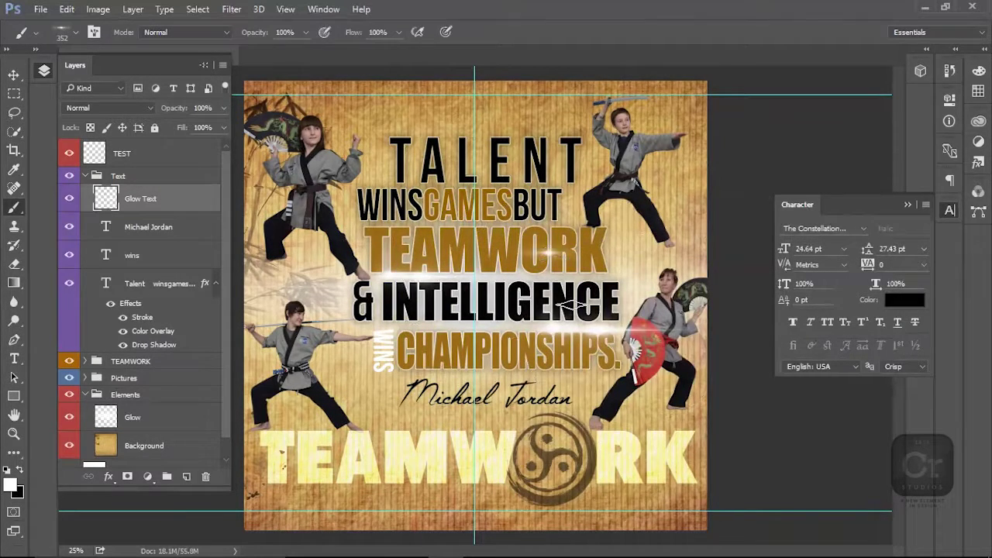
{"action": "left_click", "coordinate": [413, 247]}
{"action": "key", "text": "ctrl+z"}
{"action": "left_click", "coordinate": [371, 261]}
{"action": "left_click_drag", "start_coordinate": [579, 235], "coordinate": [555, 244]}
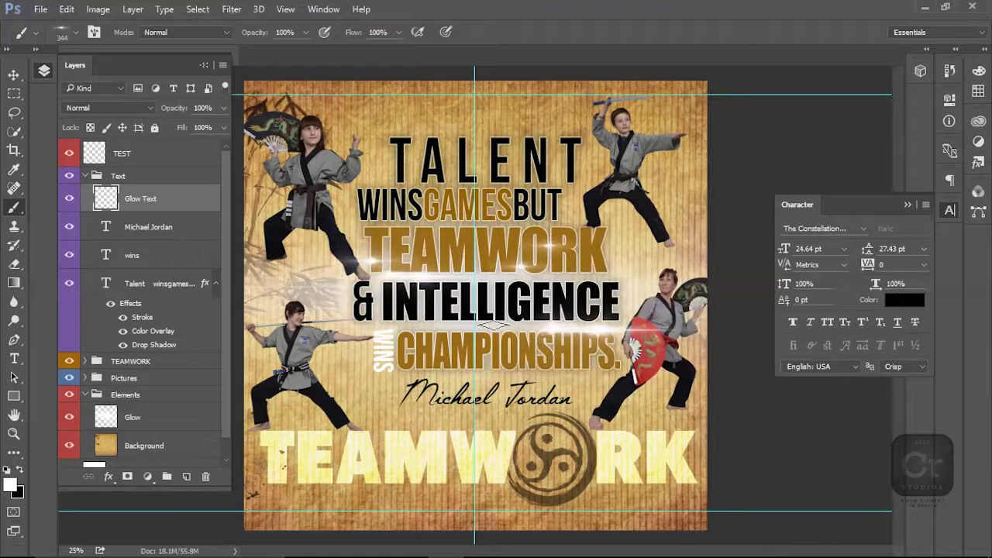
Step: Stretch the Glow layer in the Elements group vertically past the canvas edge and reposition it behind the quote
{"action": "left_click", "coordinate": [193, 416]}
{"action": "key", "text": "ctrl+t"}
{"action": "key", "text": "ctrl+minus"}
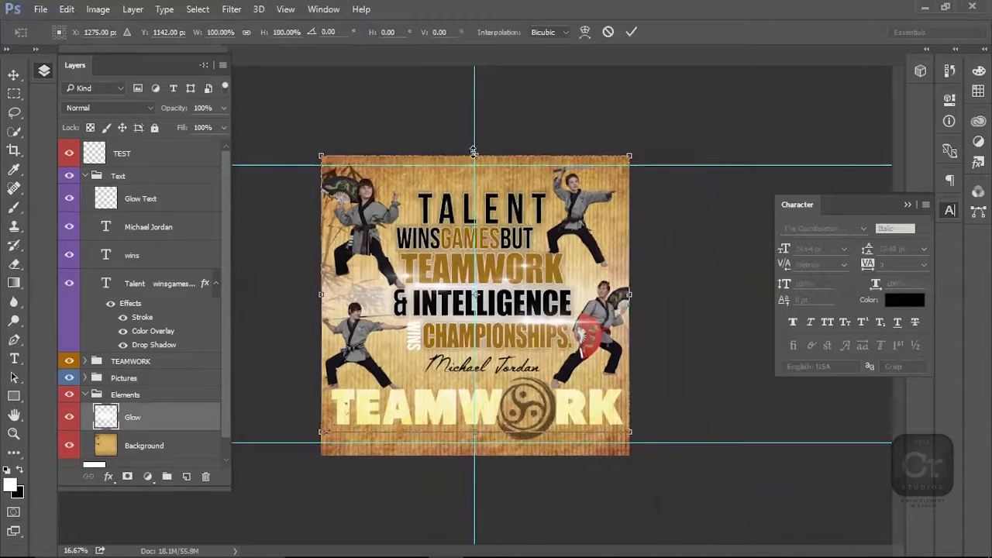
{"action": "left_click_drag", "start_coordinate": [474, 153], "coordinate": [475, 39]}
{"action": "left_click_drag", "start_coordinate": [479, 325], "coordinate": [479, 295]}
{"action": "key", "text": "Return"}
{"action": "key", "text": "z"}
{"action": "key", "text": "v"}
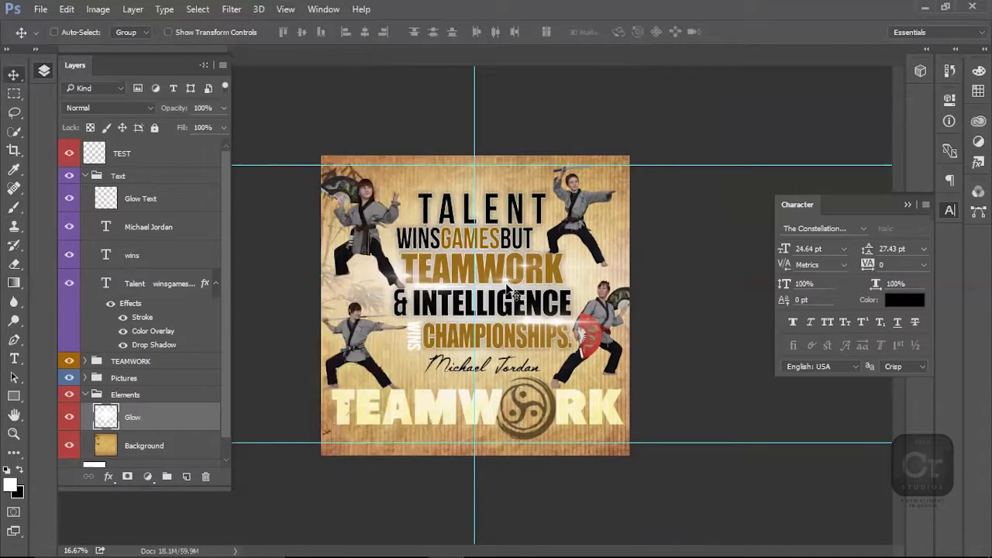
Step: Collapse the Text group and save the document
{"action": "left_click", "coordinate": [86, 176]}
{"action": "key", "text": "ctrl+plus"}
{"action": "key", "text": "ctrl+s"}
Step: Duplicate the Lady, Sword, Lance and Girl layers, merge the copies into one layer, and hide the four originals
{"action": "left_click", "coordinate": [123, 209]}
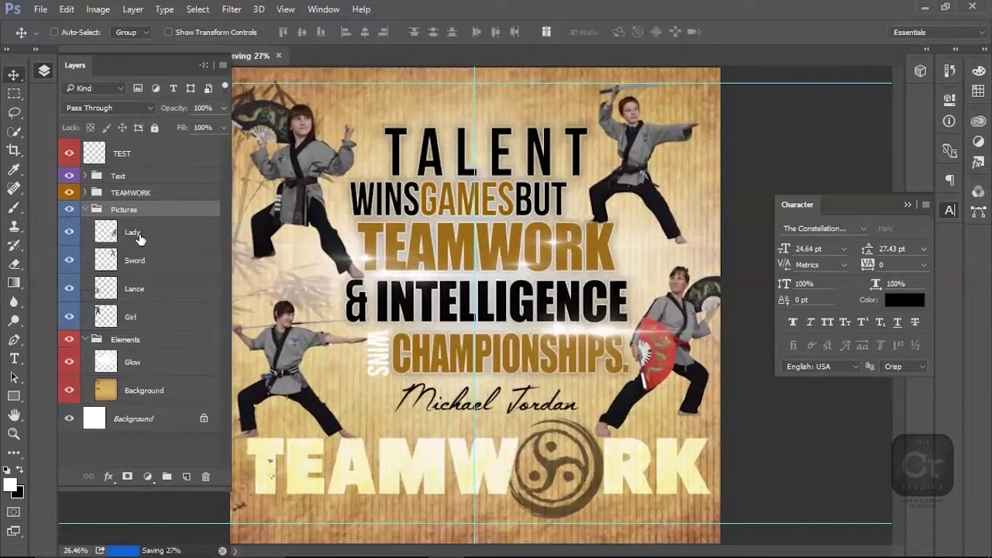
{"action": "left_click", "coordinate": [140, 235]}
{"action": "left_click", "coordinate": [143, 316], "text": "shift"}
{"action": "key", "text": "ctrl+j"}
{"action": "key", "text": "ctrl+e"}
{"action": "left_click_drag", "start_coordinate": [69, 344], "coordinate": [69, 260]}
{"action": "key", "text": "z"}
{"action": "left_click", "coordinate": [69, 230]}
{"action": "left_click", "coordinate": [69, 230]}
Step: Add a Color Lookup adjustment with the 2Strip.look table and clip it to the merged Lady copy layer
{"action": "left_click", "coordinate": [148, 476]}
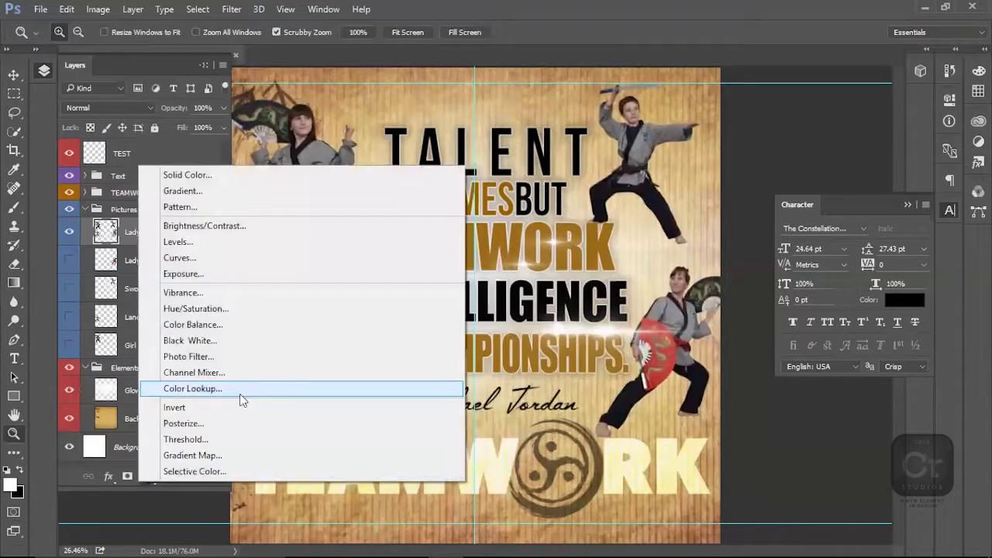
{"action": "left_click", "coordinate": [194, 389]}
{"action": "left_click", "coordinate": [913, 142]}
{"action": "left_click", "coordinate": [885, 195]}
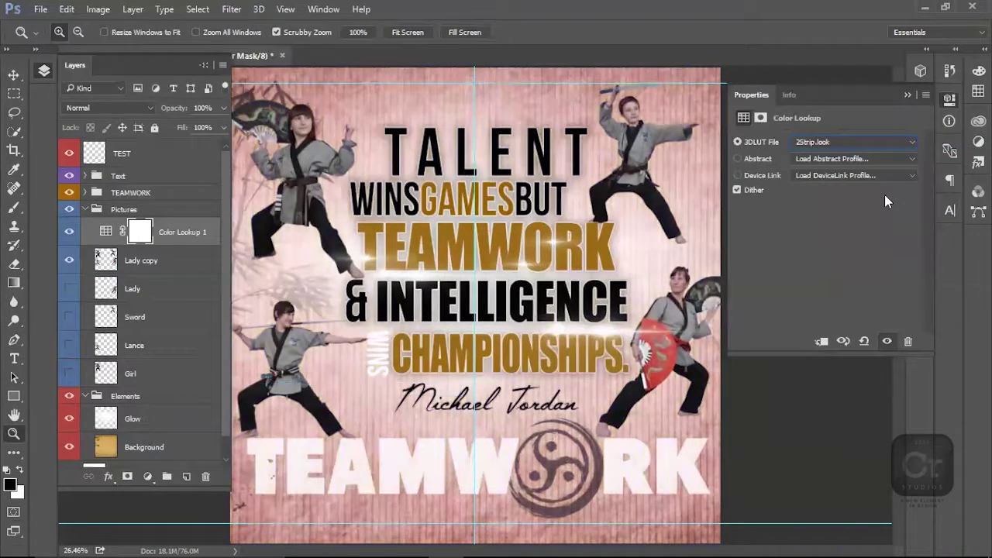
{"action": "left_click", "coordinate": [823, 341]}
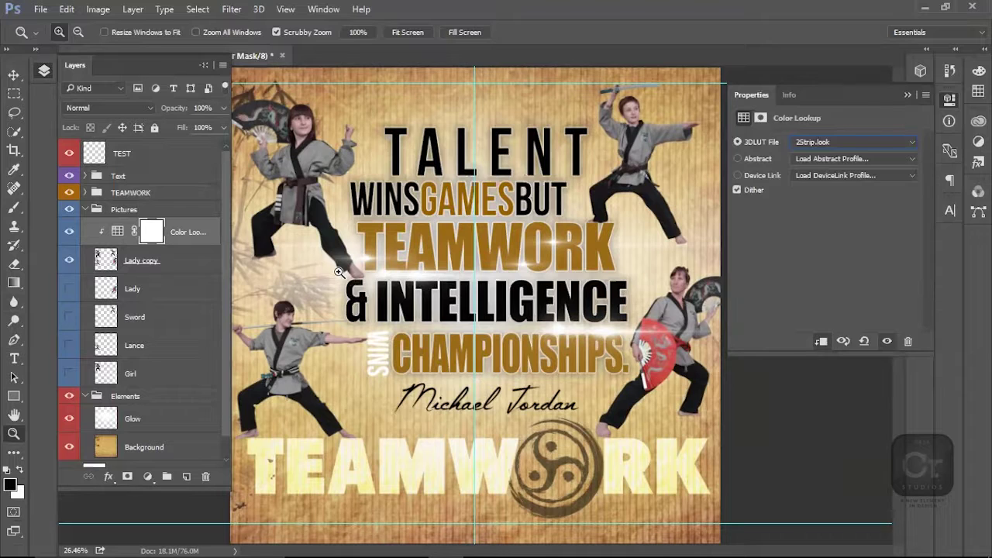
Step: Try the EdgyAmber.3DL lookup table on the figures at 32% layer opacity
{"action": "key", "text": "Down"}
{"action": "key", "text": "Down"}
{"action": "key", "text": "Down"}
{"action": "key", "text": "Down"}
{"action": "key", "text": "Down"}
{"action": "key", "text": "Down"}
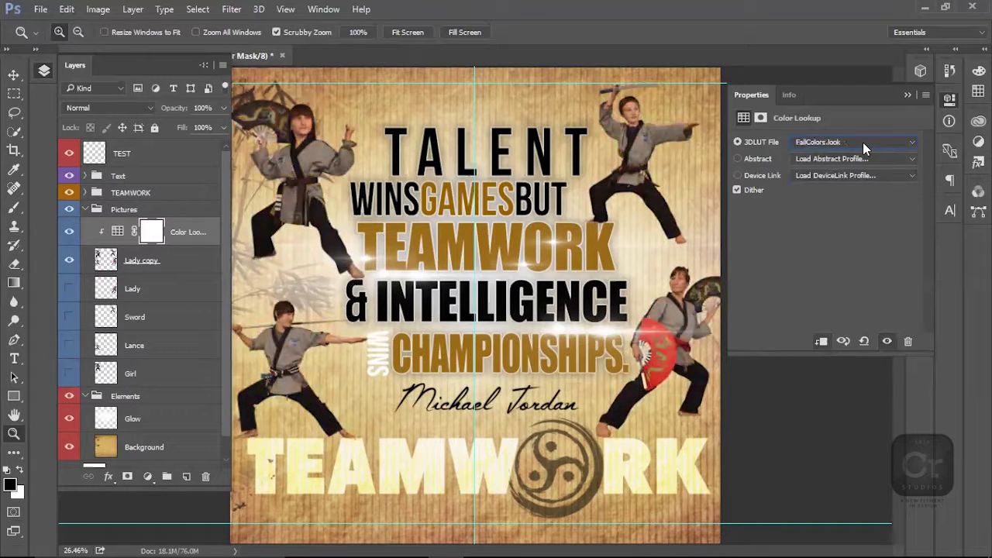
{"action": "left_click_drag", "start_coordinate": [184, 129], "coordinate": [174, 130]}
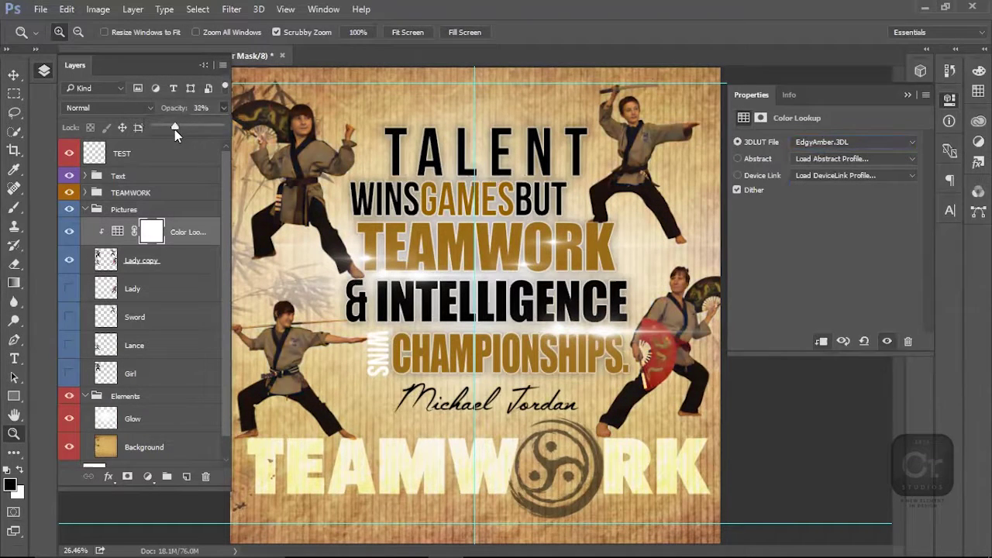
Step: Browse the remaining lookup tables, choose Kodak 5218 Kodak 2383, and set the Color Lookup layer's opacity to 50%
{"action": "left_click", "coordinate": [878, 146]}
{"action": "left_click", "coordinate": [878, 146]}
{"action": "key", "text": "Down"}
{"action": "key", "text": "Down"}
{"action": "key", "text": "Down"}
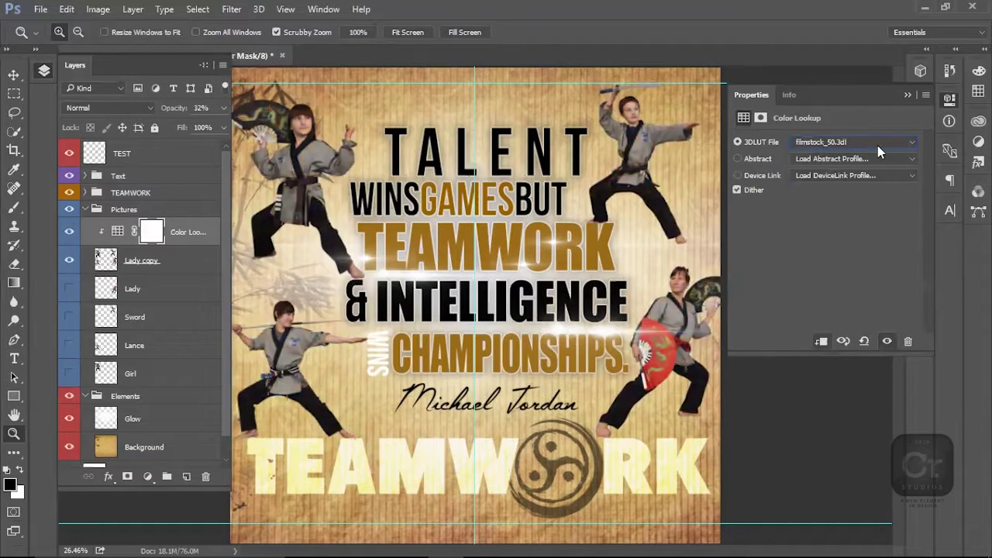
{"action": "key", "text": "Down"}
{"action": "key", "text": "Down"}
{"action": "key", "text": "Down"}
{"action": "key", "text": "Down"}
{"action": "key", "text": "Down"}
{"action": "key", "text": "Down"}
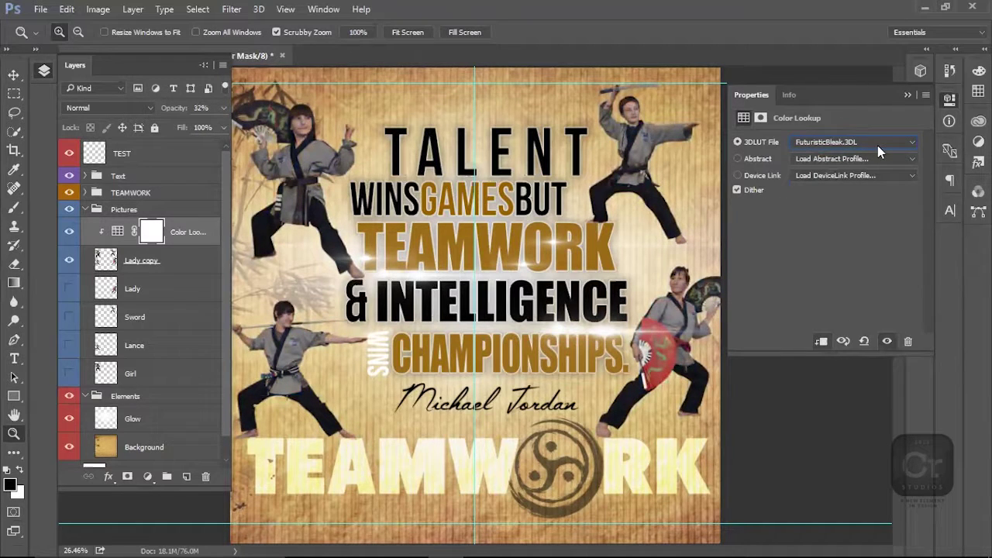
{"action": "key", "text": "Down"}
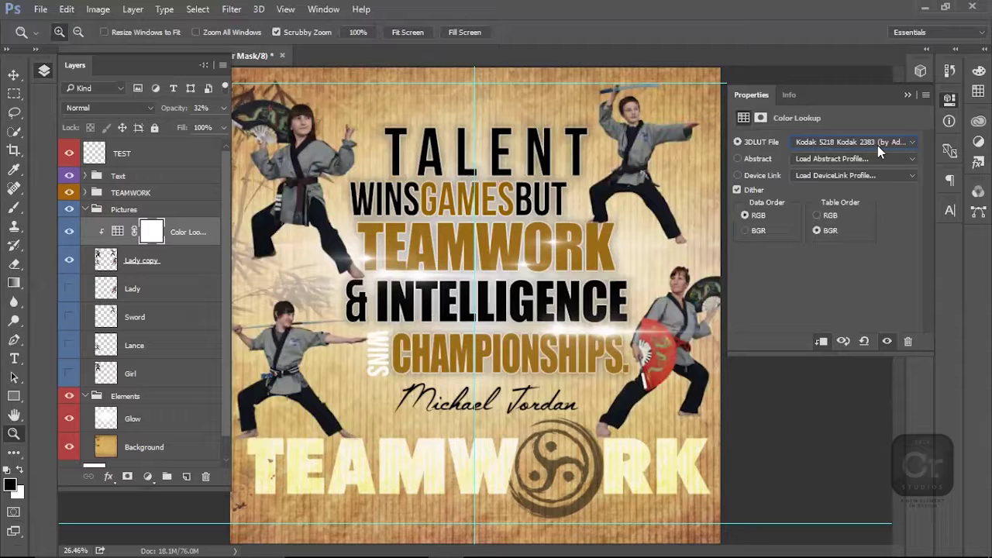
{"action": "left_click_drag", "start_coordinate": [223, 108], "coordinate": [181, 132]}
Step: Add a Curves adjustment with raised midtones clipped to the merged figures, and compare the picture with and without it
{"action": "left_click", "coordinate": [148, 475]}
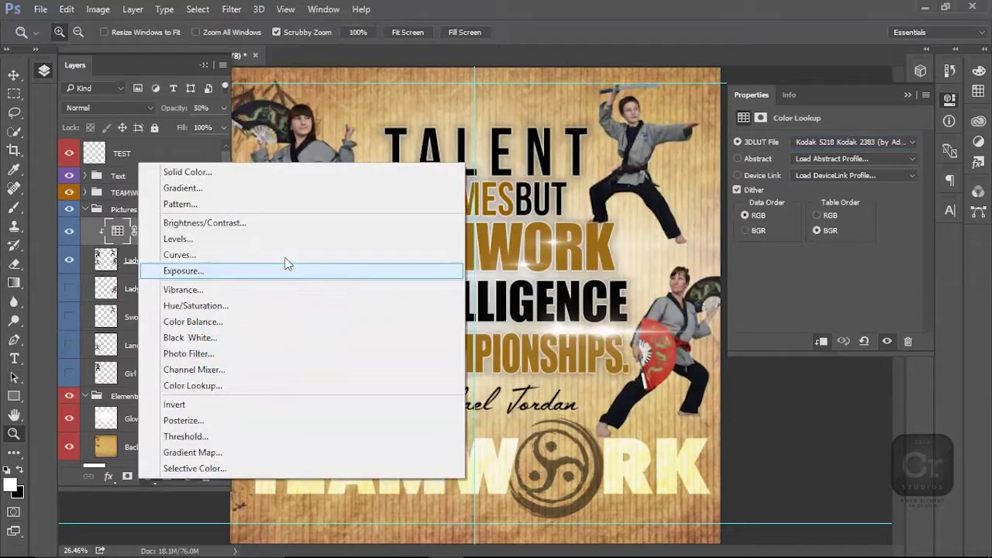
{"action": "left_click", "coordinate": [286, 255]}
{"action": "left_click_drag", "start_coordinate": [829, 255], "coordinate": [821, 249]}
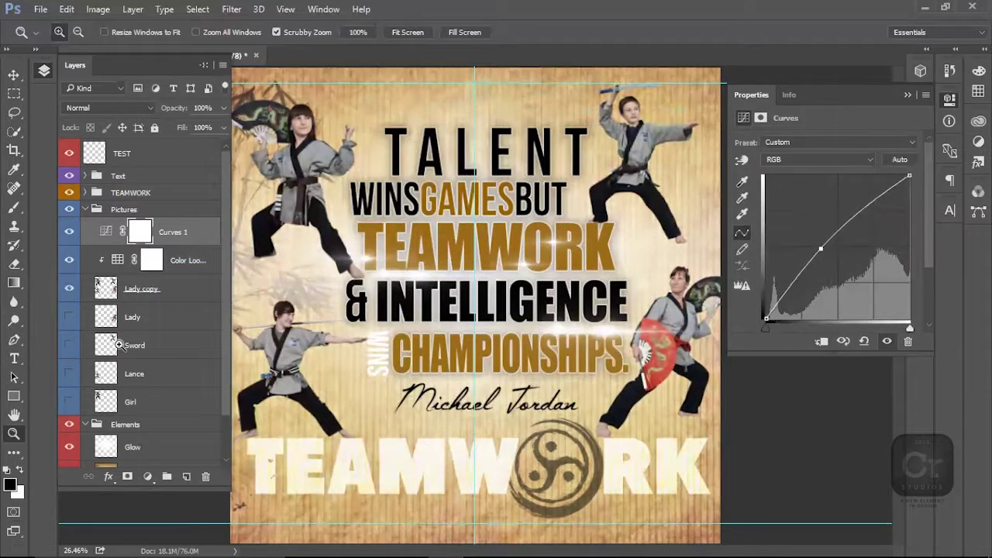
{"action": "left_click", "coordinate": [823, 343]}
{"action": "left_click", "coordinate": [69, 234]}
{"action": "left_click", "coordinate": [69, 233]}
{"action": "left_click", "coordinate": [69, 233]}
{"action": "left_click", "coordinate": [69, 233]}
Step: Collapse the Pictures group and add a Vibrance adjustment above TEST with Vibrance +79 and Saturation -6
{"action": "left_click", "coordinate": [86, 209]}
{"action": "left_click", "coordinate": [151, 479]}
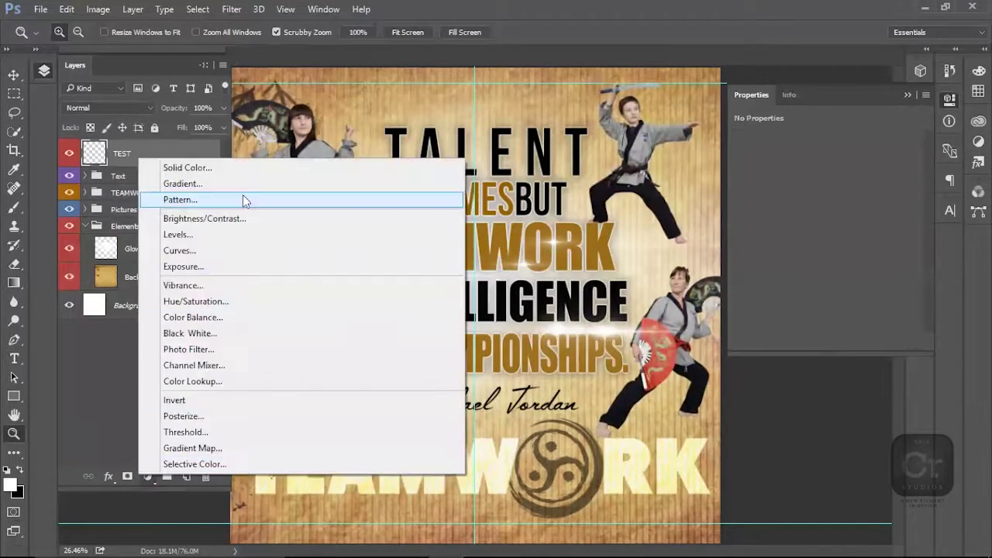
{"action": "left_click", "coordinate": [228, 284]}
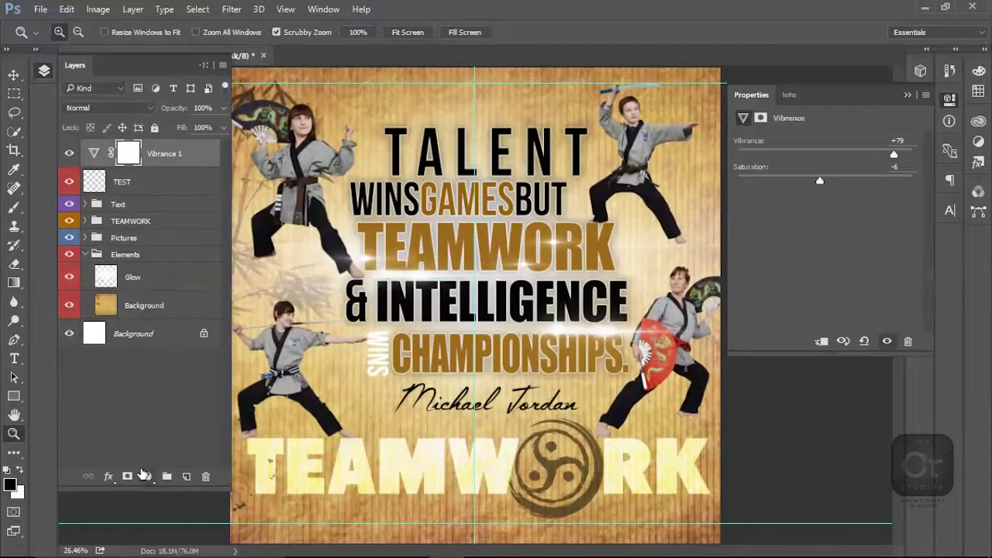
Step: Add a Brightness/Contrast adjustment on top of the stack with strongly lowered brightness and maximum contrast
{"action": "left_click", "coordinate": [144, 475]}
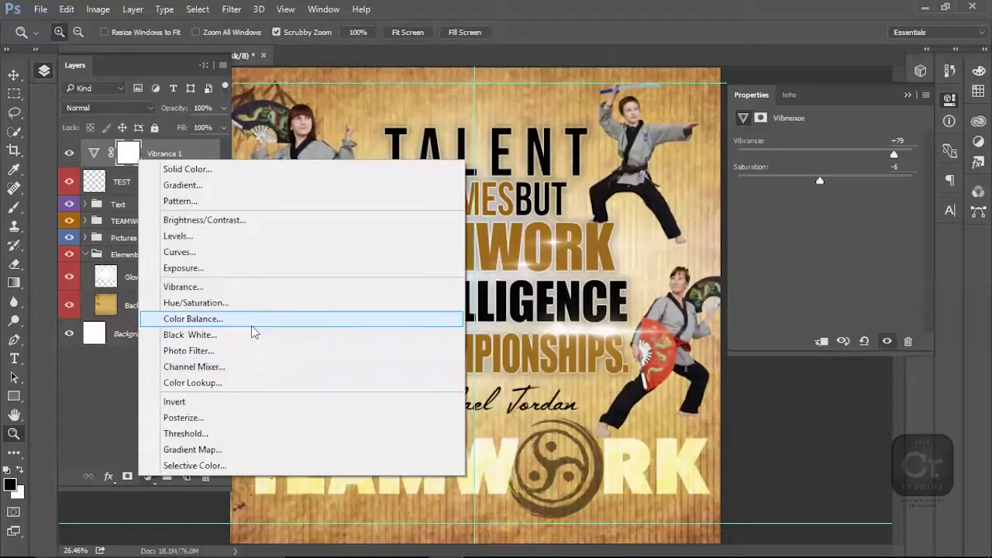
{"action": "left_click", "coordinate": [237, 220]}
{"action": "left_click_drag", "start_coordinate": [825, 176], "coordinate": [767, 178]}
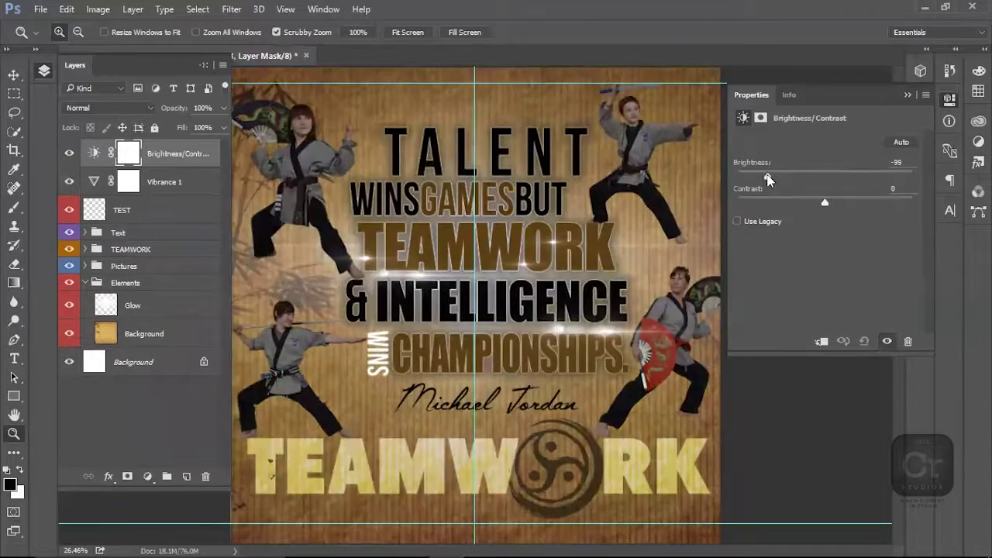
{"action": "left_click_drag", "start_coordinate": [825, 202], "coordinate": [912, 201]}
{"action": "mouse_move", "coordinate": [767, 174]}
{"action": "left_mouse_down"}
{"action": "mouse_move", "coordinate": [758, 179]}
{"action": "mouse_move", "coordinate": [773, 178]}
{"action": "left_mouse_up"}
Step: Paint black on the Brightness/Contrast layer's mask over the poster's centre with a soft brush of about 2581 px
{"action": "left_click", "coordinate": [130, 153]}
{"action": "key", "text": "b"}
{"action": "right_click", "coordinate": [487, 235]}
{"action": "left_click_drag", "start_coordinate": [833, 385], "coordinate": [834, 361]}
{"action": "left_click", "coordinate": [509, 364]}
{"action": "key", "text": "Return"}
{"action": "left_click_drag", "start_coordinate": [503, 280], "coordinate": [723, 251]}
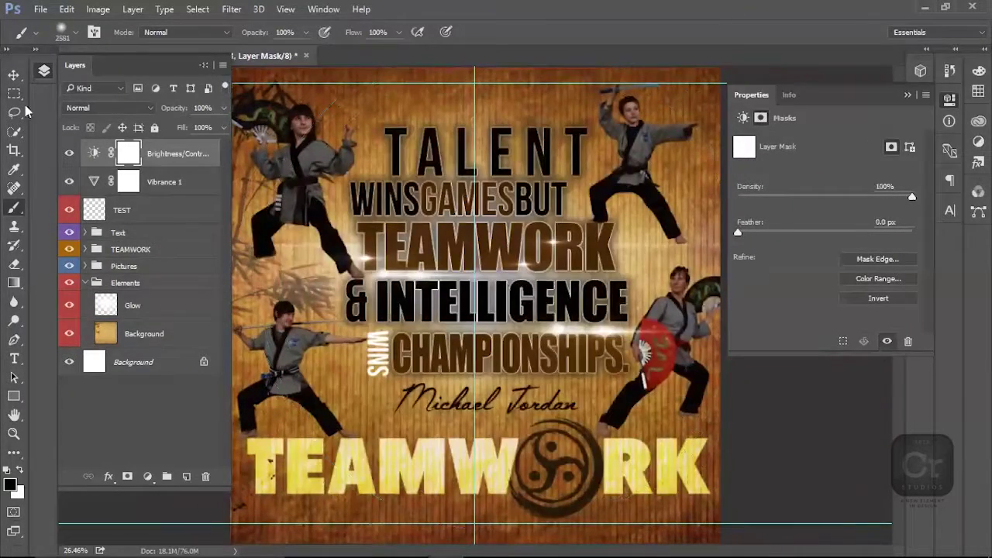
{"action": "left_click", "coordinate": [457, 253]}
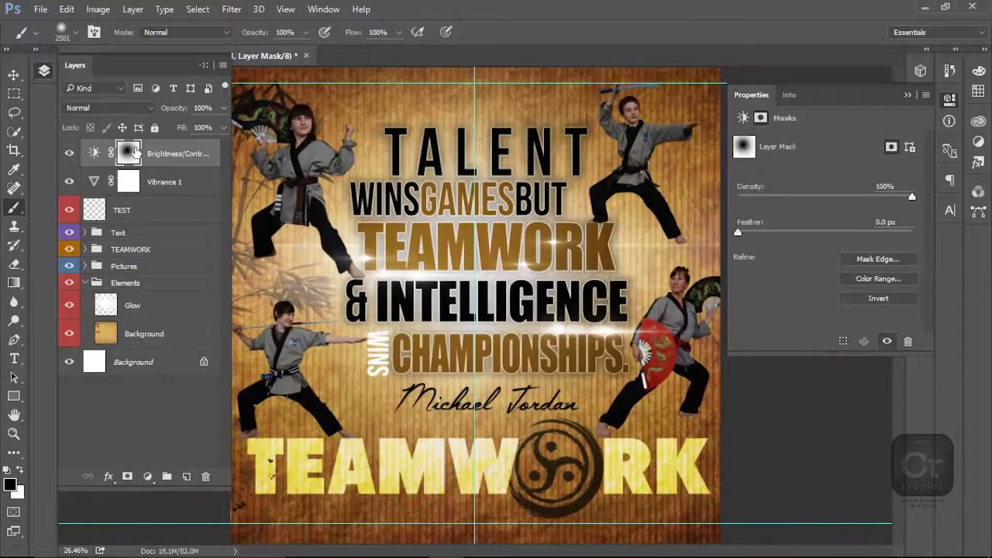
Step: Extend the black area of the mask over the quote and lower centre, and compare the vignette on and off
{"action": "left_click", "coordinate": [69, 154]}
{"action": "left_click", "coordinate": [69, 154]}
{"action": "left_click_drag", "start_coordinate": [464, 233], "coordinate": [515, 284]}
{"action": "left_click", "coordinate": [455, 242]}
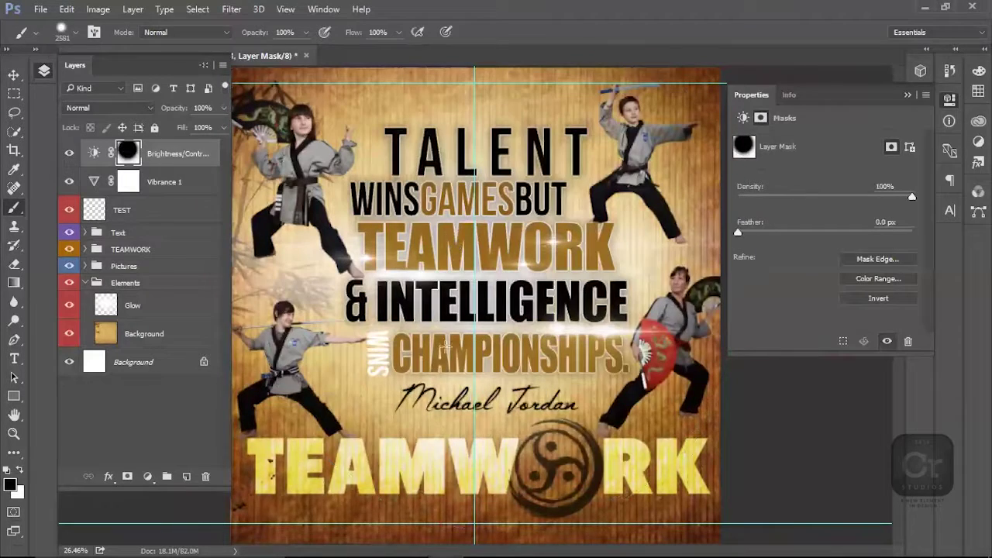
{"action": "left_click", "coordinate": [448, 380]}
{"action": "left_click", "coordinate": [68, 155]}
{"action": "left_click", "coordinate": [68, 155]}
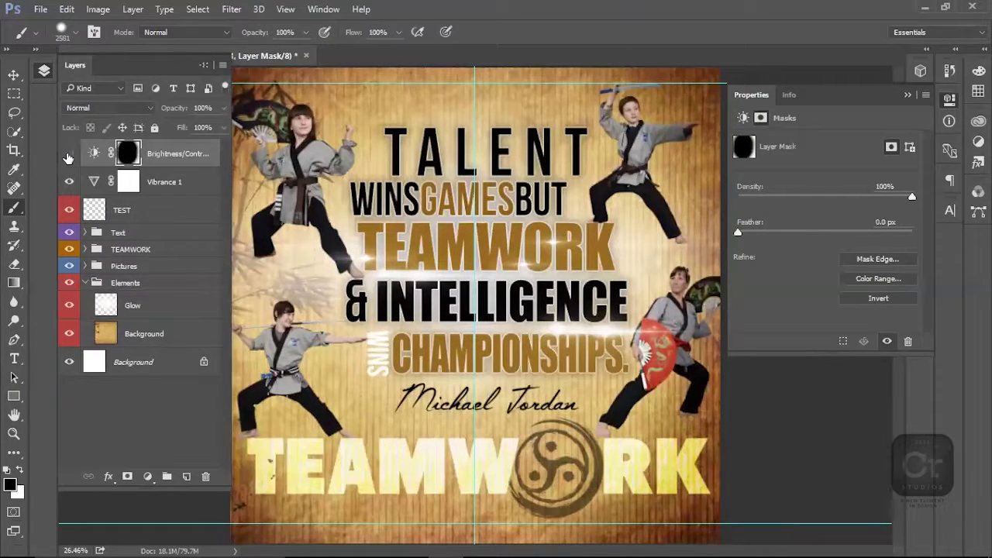
{"action": "key", "text": "Tab"}
{"action": "key", "text": "Tab"}
Step: Duplicate the Lady copy layer in the Pictures group and apply a High Pass filter to the duplicate
{"action": "left_click", "coordinate": [85, 266]}
{"action": "left_click", "coordinate": [109, 351]}
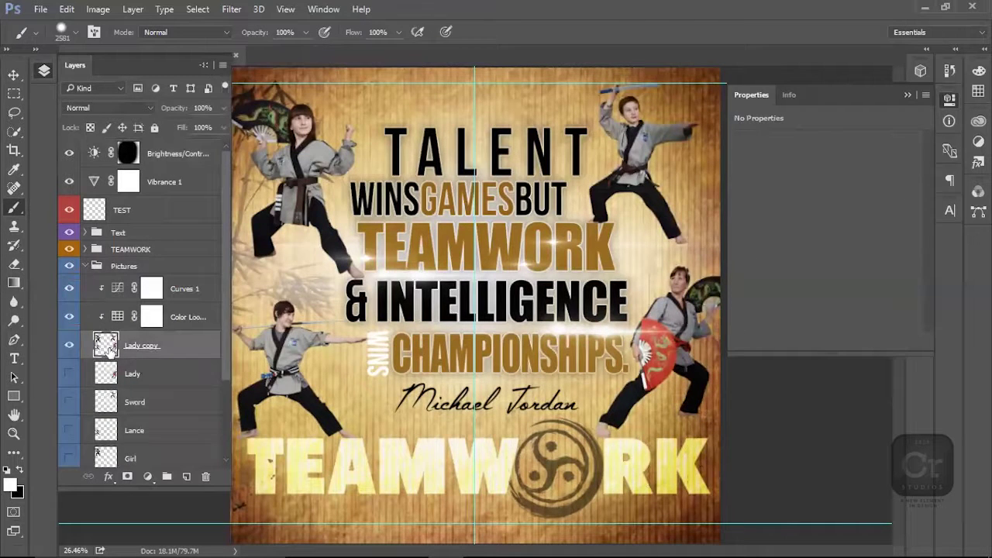
{"action": "key", "text": "ctrl+j"}
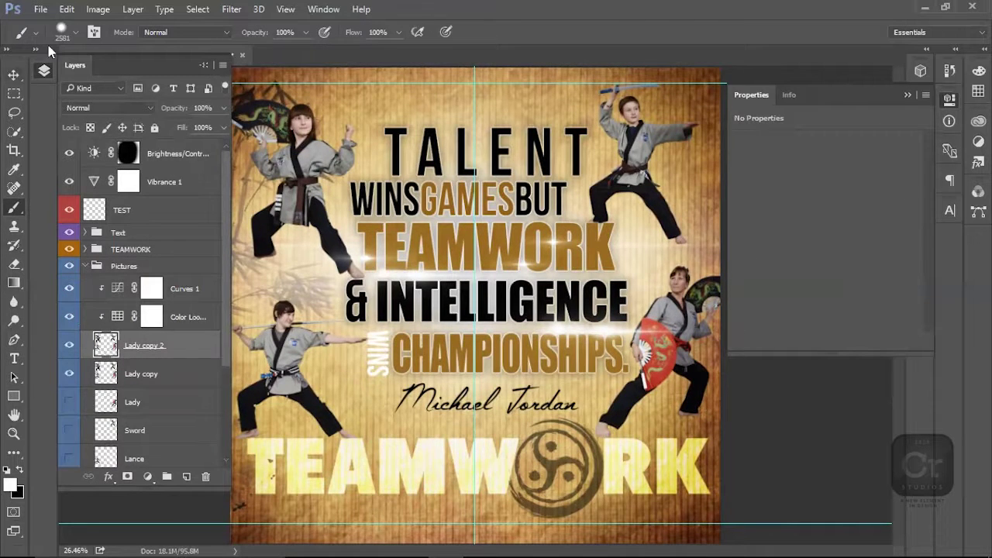
{"action": "left_click", "coordinate": [231, 9]}
{"action": "left_click", "coordinate": [442, 308]}
{"action": "mouse_move", "coordinate": [644, 349]}
{"action": "left_mouse_down"}
{"action": "mouse_move", "coordinate": [611, 354]}
{"action": "mouse_move", "coordinate": [631, 357]}
{"action": "left_mouse_up"}
{"action": "left_click", "coordinate": [762, 160]}
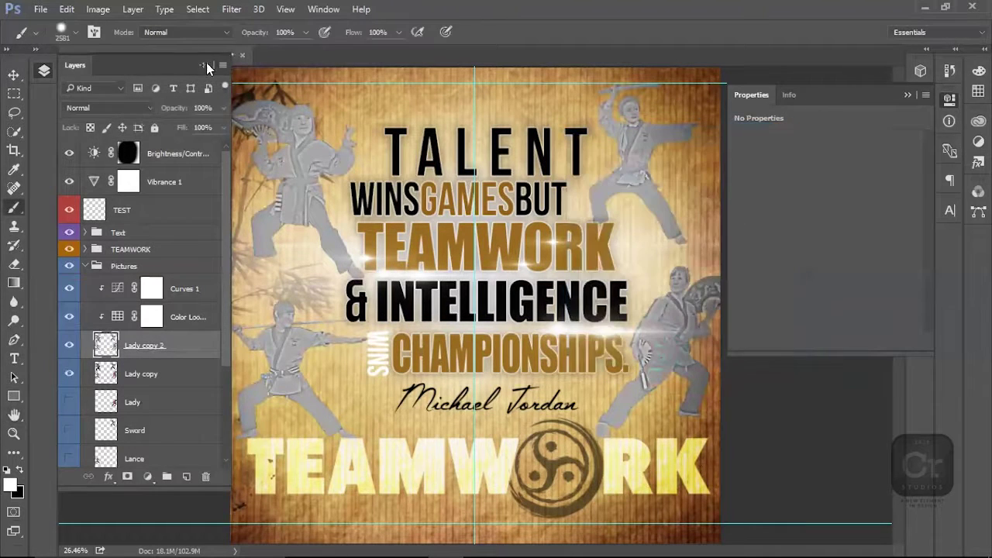
Step: Change the high-pass copy's blend mode so it sharpens the figures, and compare the result on and off
{"action": "left_click", "coordinate": [124, 107]}
{"action": "left_click", "coordinate": [93, 257]}
{"action": "left_click", "coordinate": [70, 345]}
{"action": "left_click", "coordinate": [70, 345]}
{"action": "left_click", "coordinate": [69, 346]}
{"action": "left_click", "coordinate": [70, 346]}
Step: Duplicate the Lady copy layer again and apply a Motion Blur to the new copy
{"action": "left_click", "coordinate": [177, 376]}
{"action": "key", "text": "ctrl+j"}
{"action": "left_click", "coordinate": [69, 376]}
{"action": "left_click", "coordinate": [231, 9]}
{"action": "mouse_move", "coordinate": [310, 166]}
{"action": "left_click", "coordinate": [454, 252]}
{"action": "left_click_drag", "start_coordinate": [448, 348], "coordinate": [452, 347]}
{"action": "left_click", "coordinate": [578, 117]}
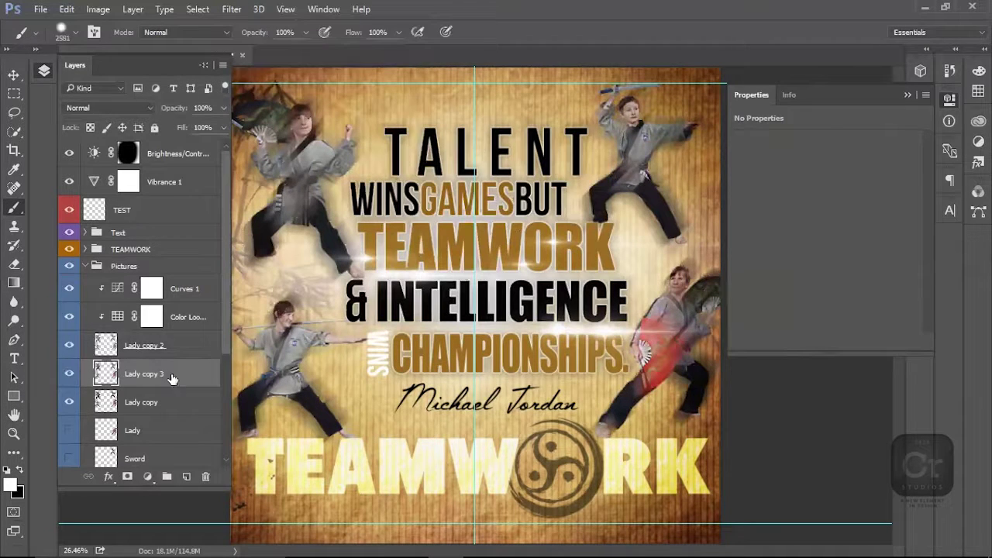
Step: Move the blurred Lady copy 3 layer below the sharp figures and set its opacity to 55%
{"action": "key", "text": "ctrl+bracketleft"}
{"action": "key", "text": "ctrl+bracketleft"}
{"action": "left_click_drag", "start_coordinate": [221, 111], "coordinate": [191, 128]}
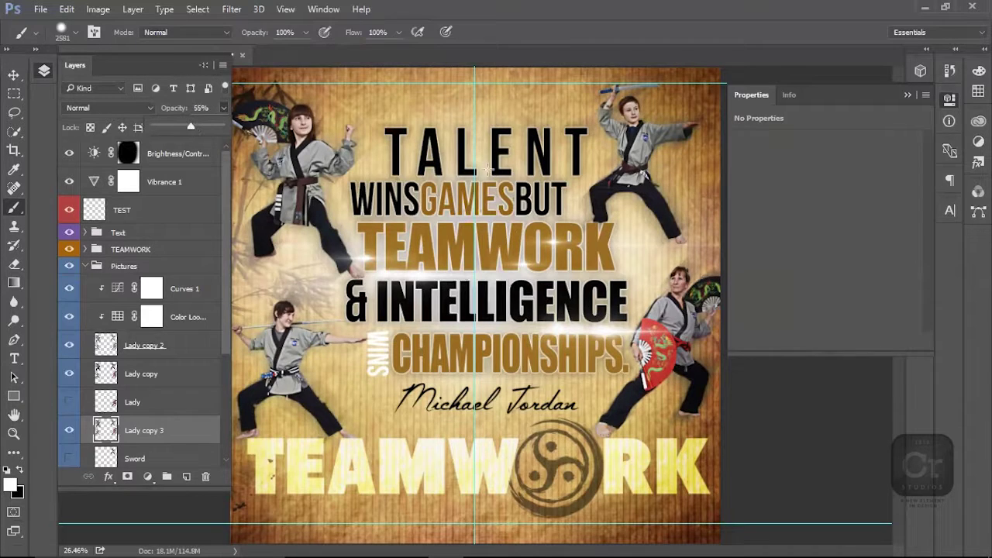
{"action": "key", "text": "alt+Tab"}
{"action": "key", "text": "alt+Tab"}
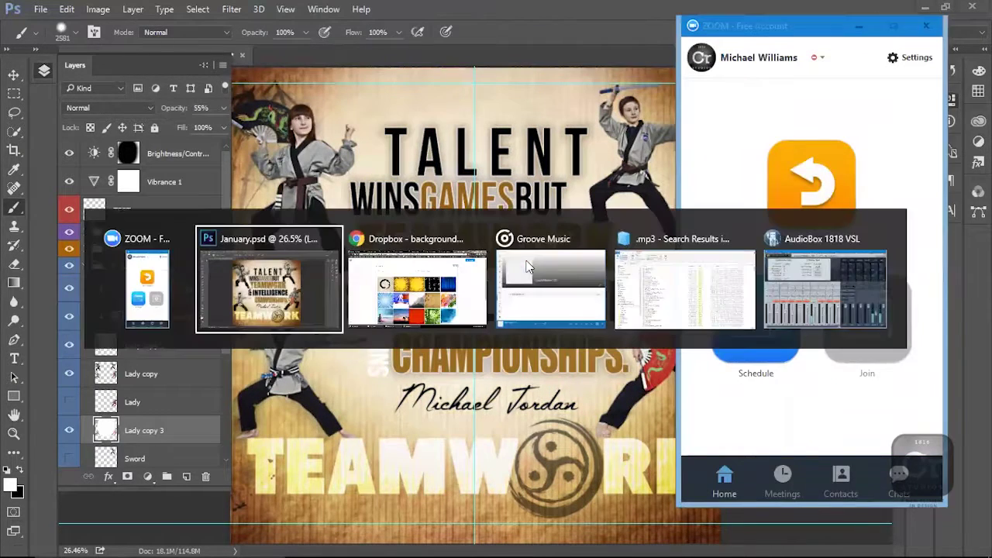